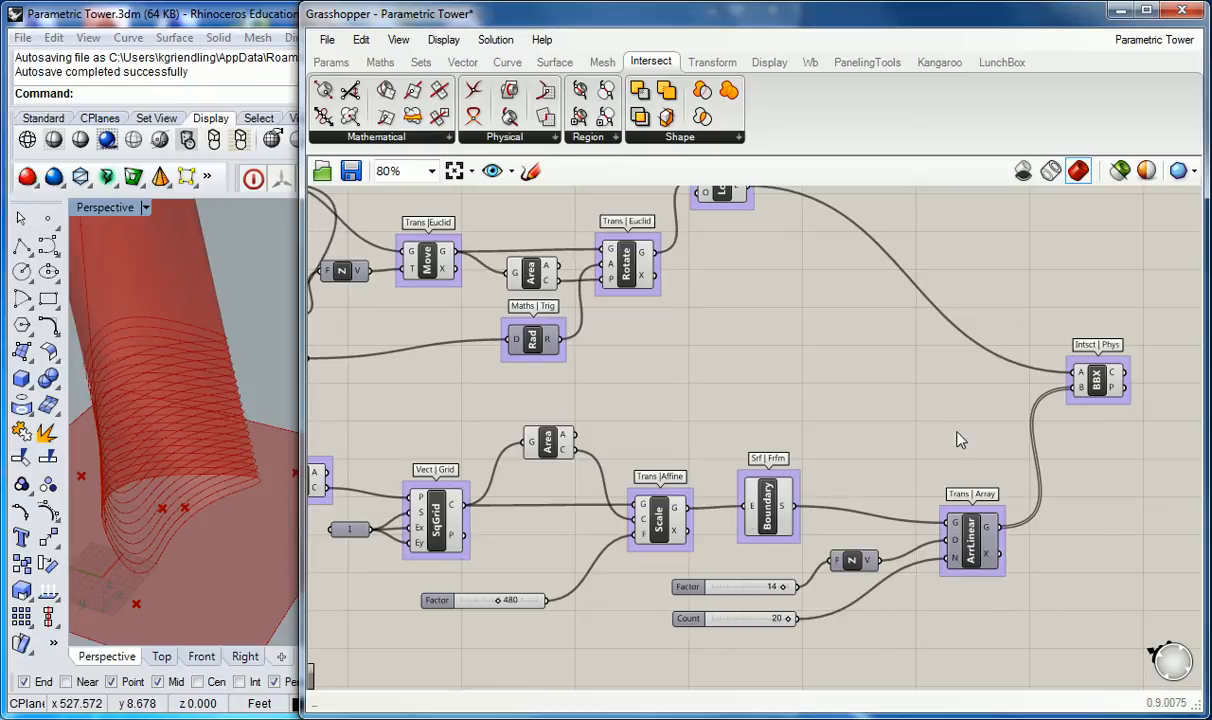
Add a Boundary Surfaces component after the BBX component and connect the BBX curves output to its edges input
{"action": "left_click", "coordinate": [555, 62]}
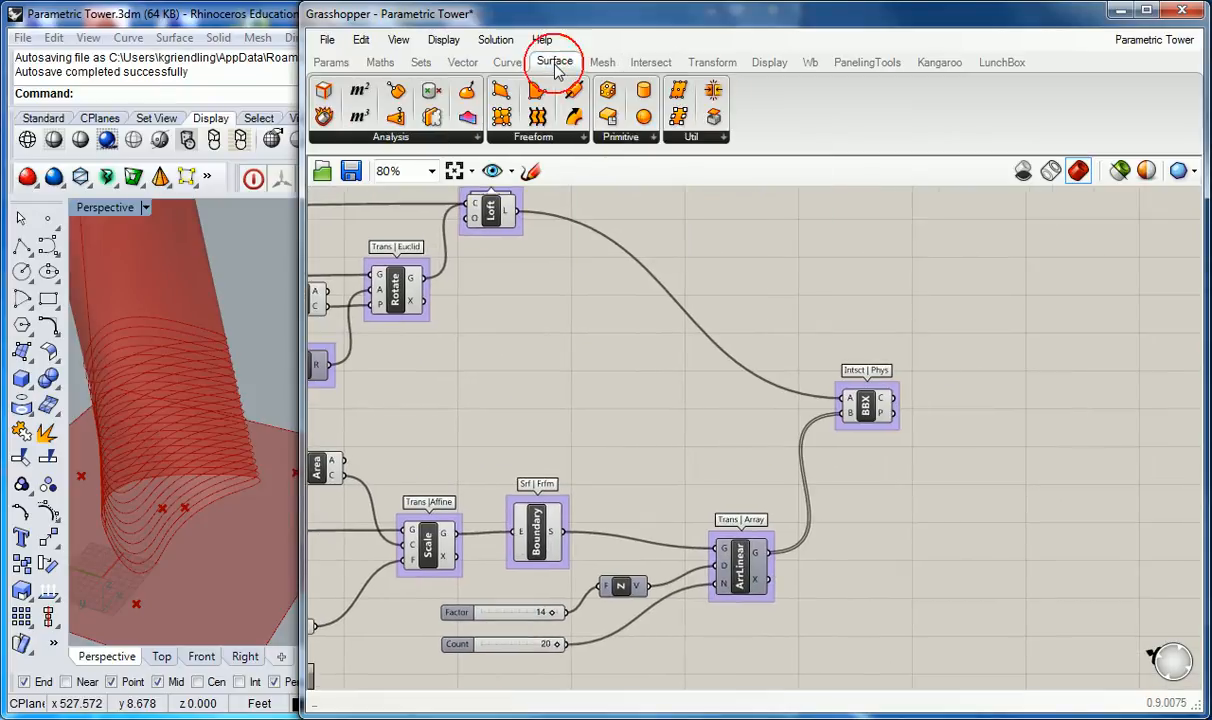
{"action": "left_click", "coordinate": [527, 136]}
{"action": "left_click_drag", "start_coordinate": [570, 200], "coordinate": [925, 378]}
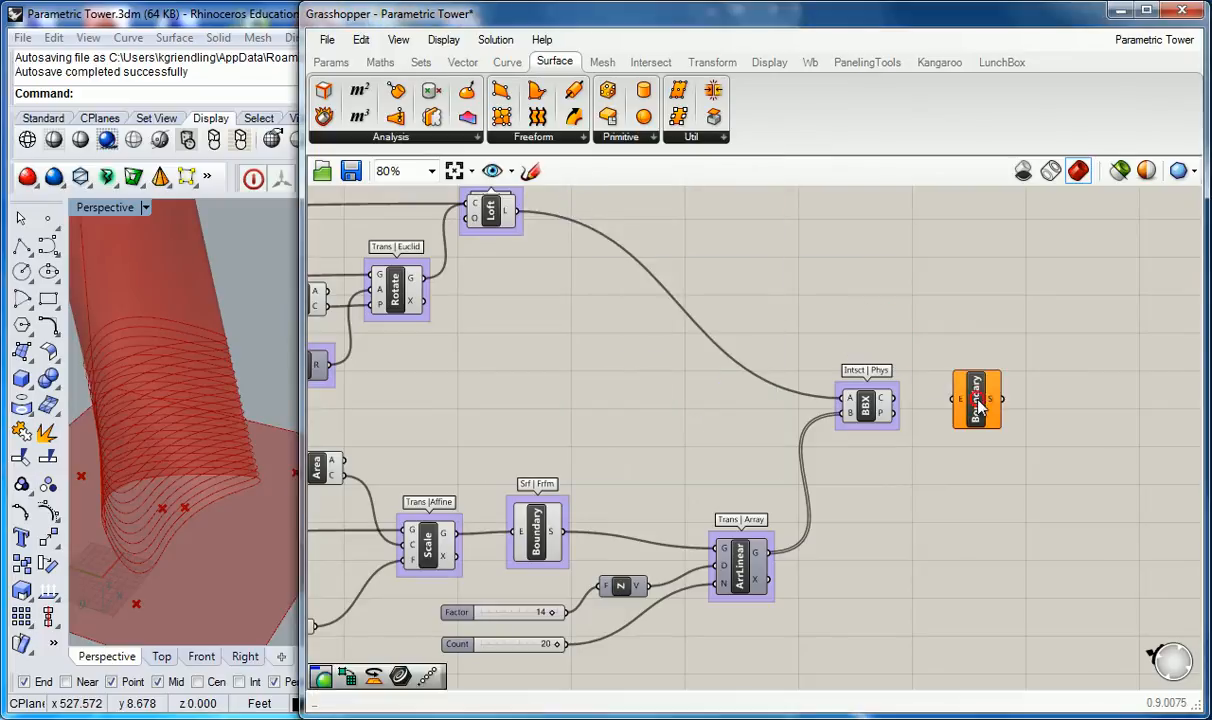
{"action": "scroll", "coordinate": [882, 410], "scroll_direction": "up", "scroll_amount": 3}
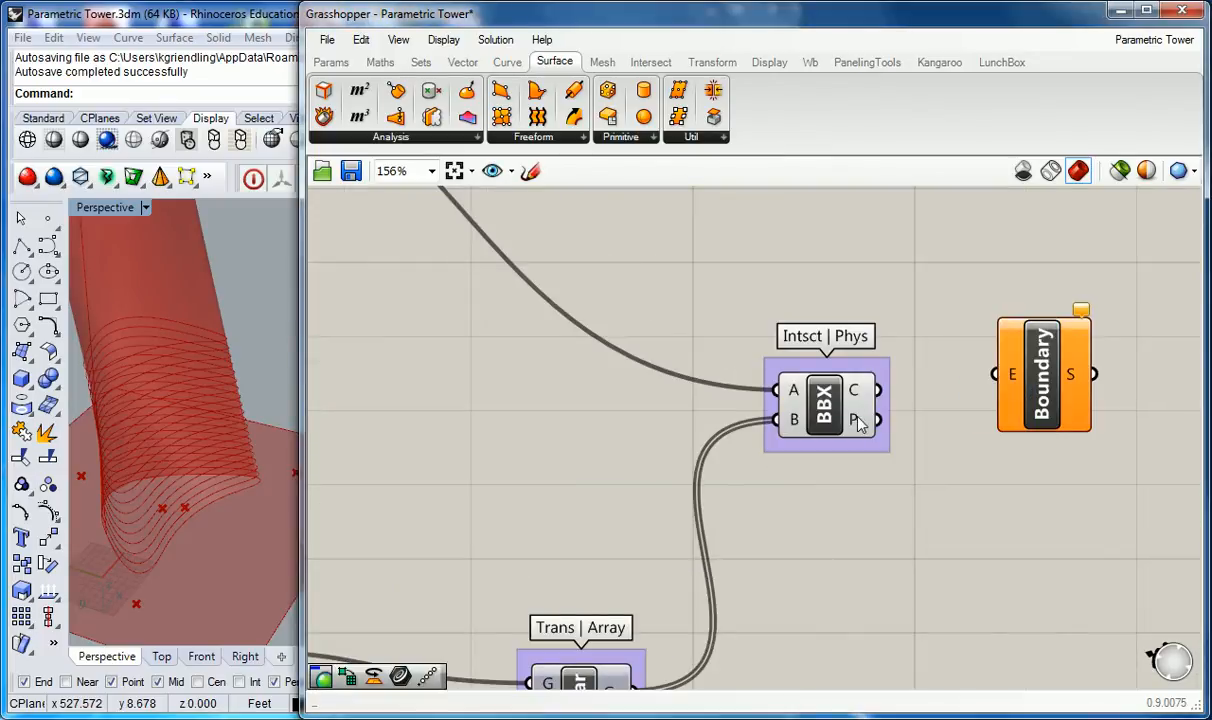
{"action": "mouse_move", "coordinate": [858, 424]}
{"action": "mouse_move", "coordinate": [864, 398]}
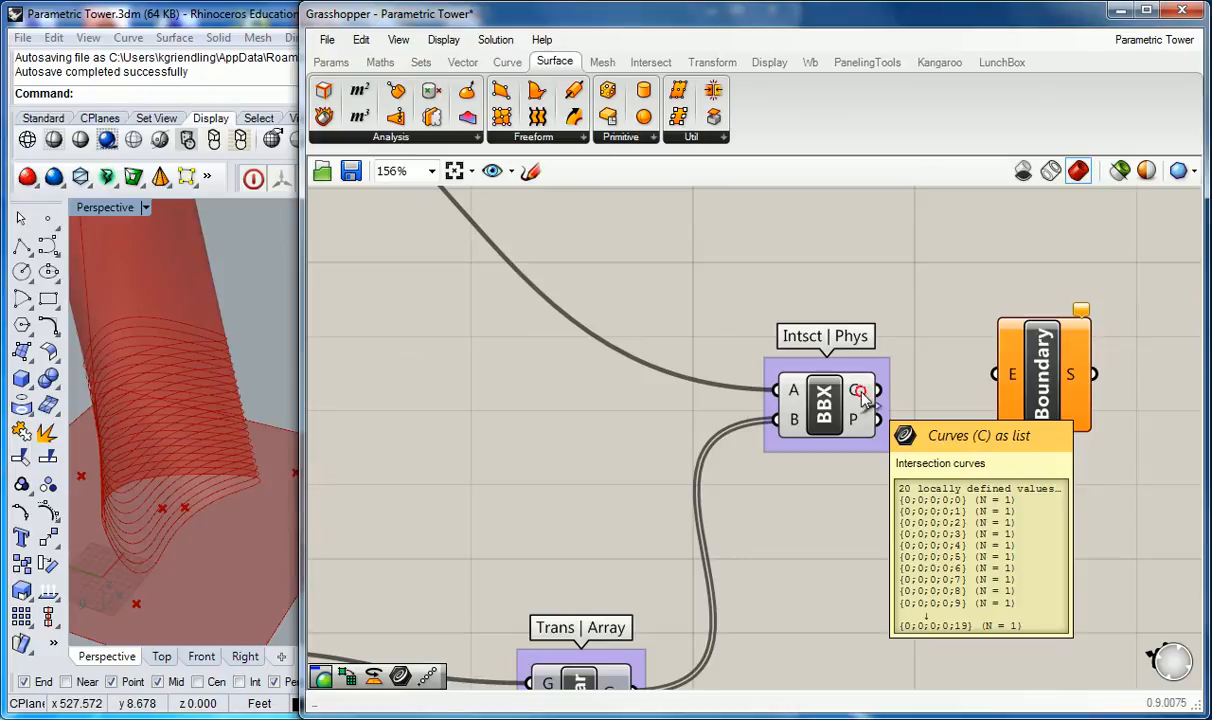
{"action": "left_click_drag", "start_coordinate": [866, 396], "coordinate": [995, 374]}
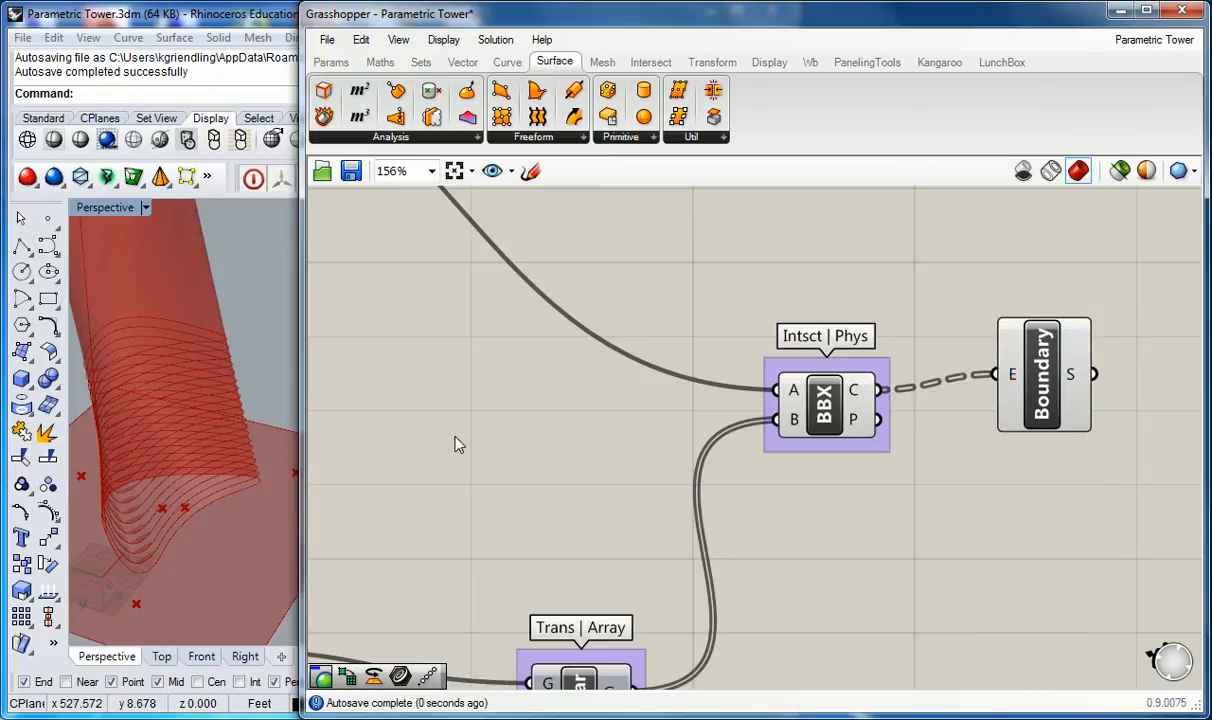
Turn off the preview of the Loft component so the floor surfaces can be seen on their own
{"action": "scroll", "coordinate": [530, 402], "scroll_direction": "down", "scroll_amount": 4}
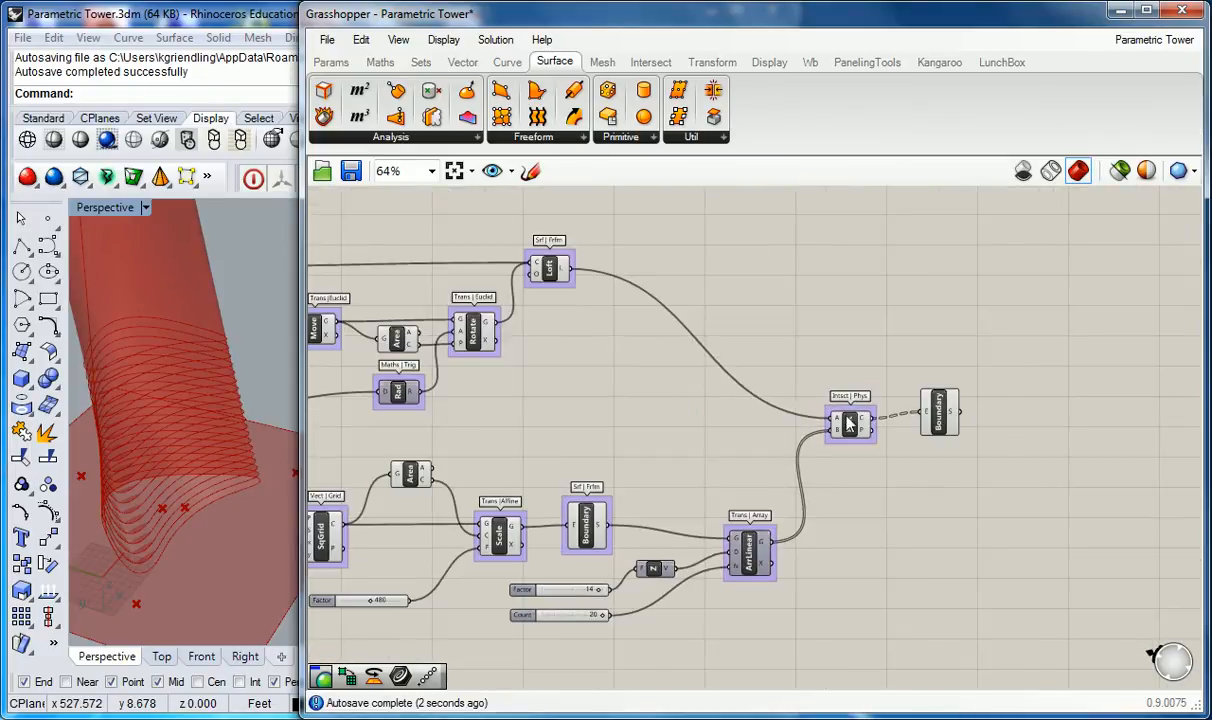
{"action": "scroll", "coordinate": [833, 425], "scroll_direction": "up", "scroll_amount": 2}
{"action": "right_click_drag", "start_coordinate": [536, 406], "coordinate": [614, 394]}
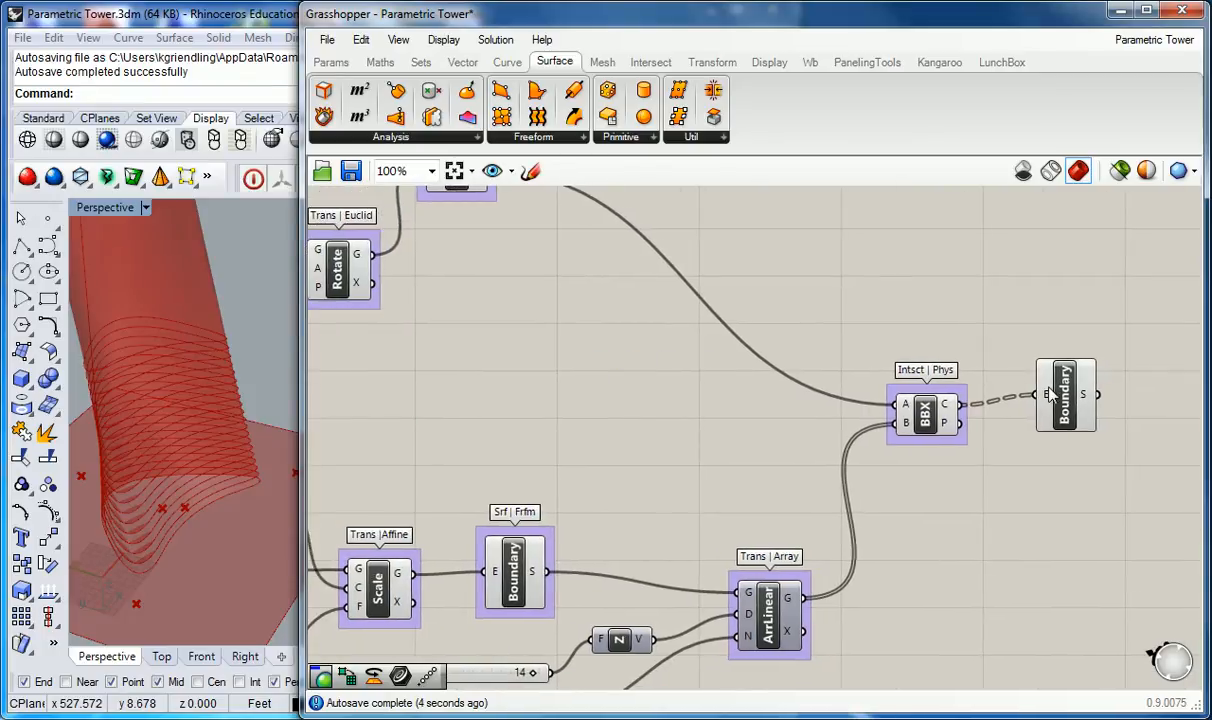
{"action": "scroll", "coordinate": [652, 348], "scroll_direction": "down", "scroll_amount": 2}
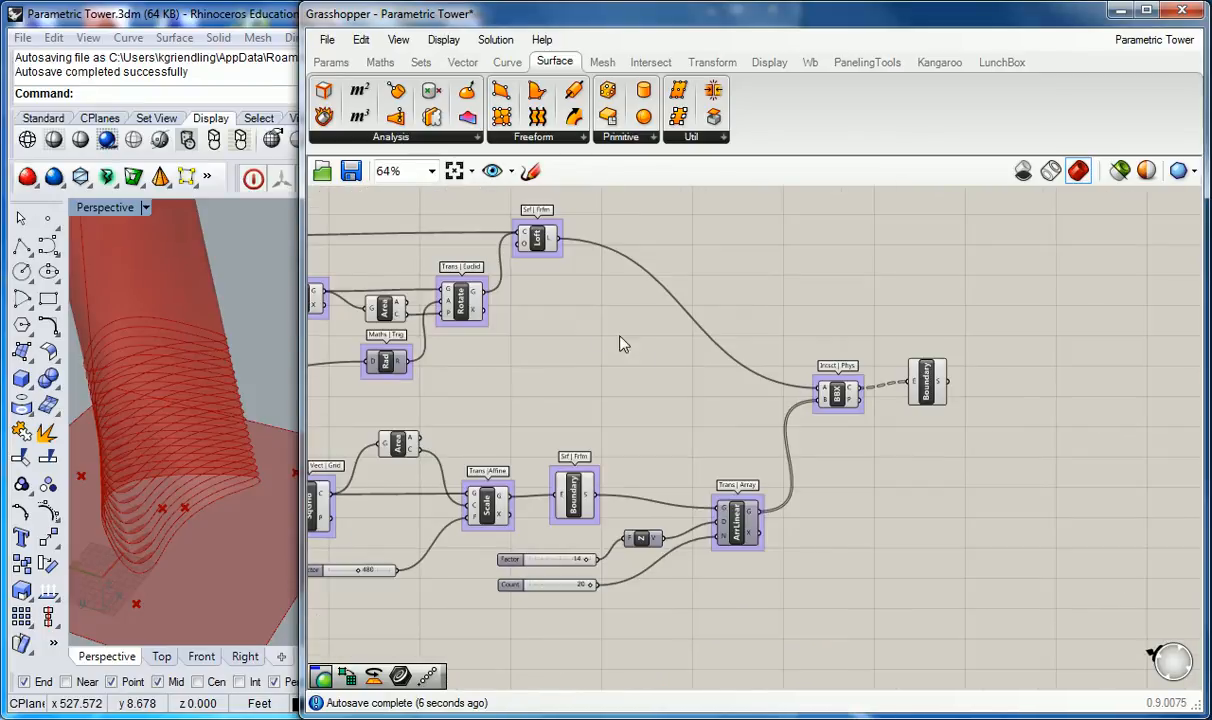
{"action": "right_click_drag", "start_coordinate": [460, 296], "coordinate": [690, 315]}
{"action": "scroll", "coordinate": [755, 330], "scroll_direction": "down", "scroll_amount": 1}
{"action": "right_click_drag", "start_coordinate": [759, 329], "coordinate": [733, 374]}
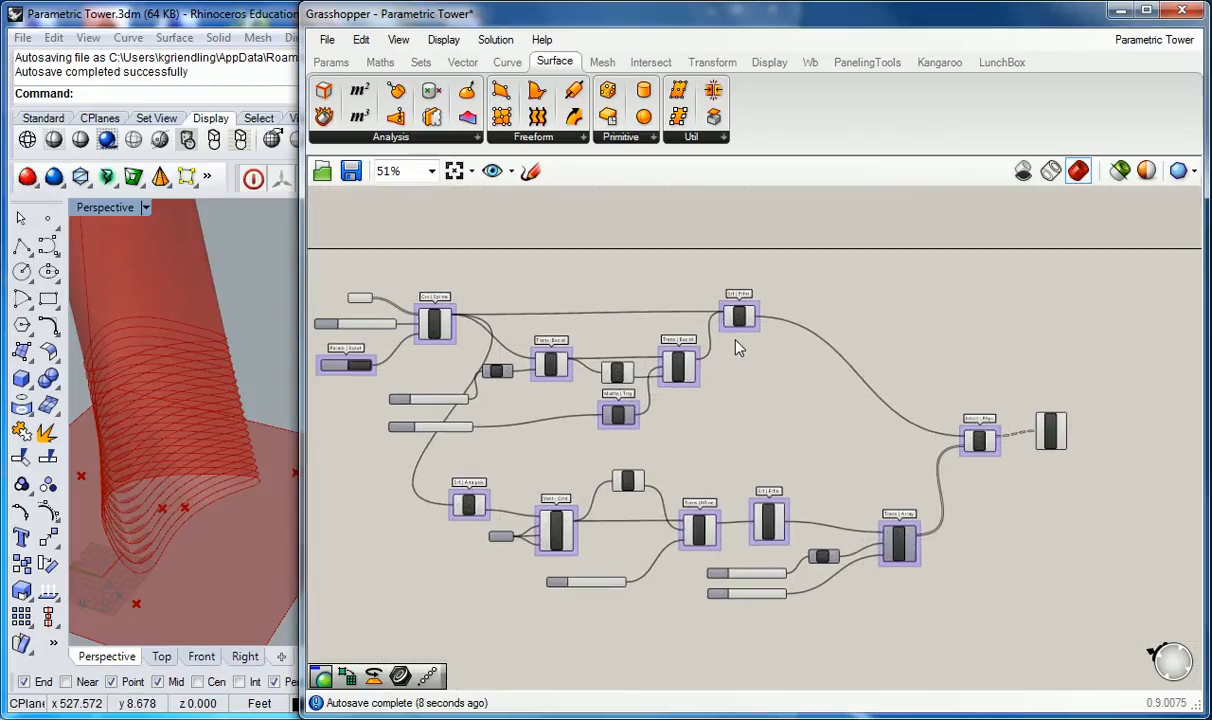
{"action": "left_click", "coordinate": [740, 318]}
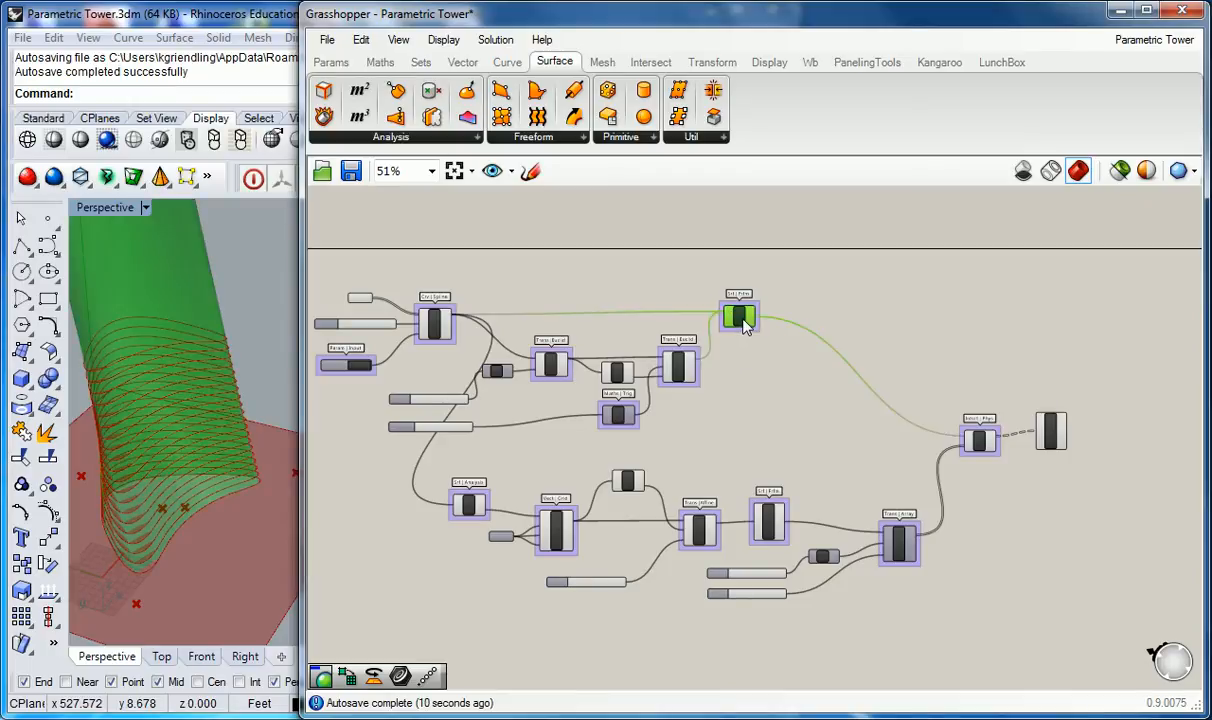
{"action": "right_click", "coordinate": [741, 318]}
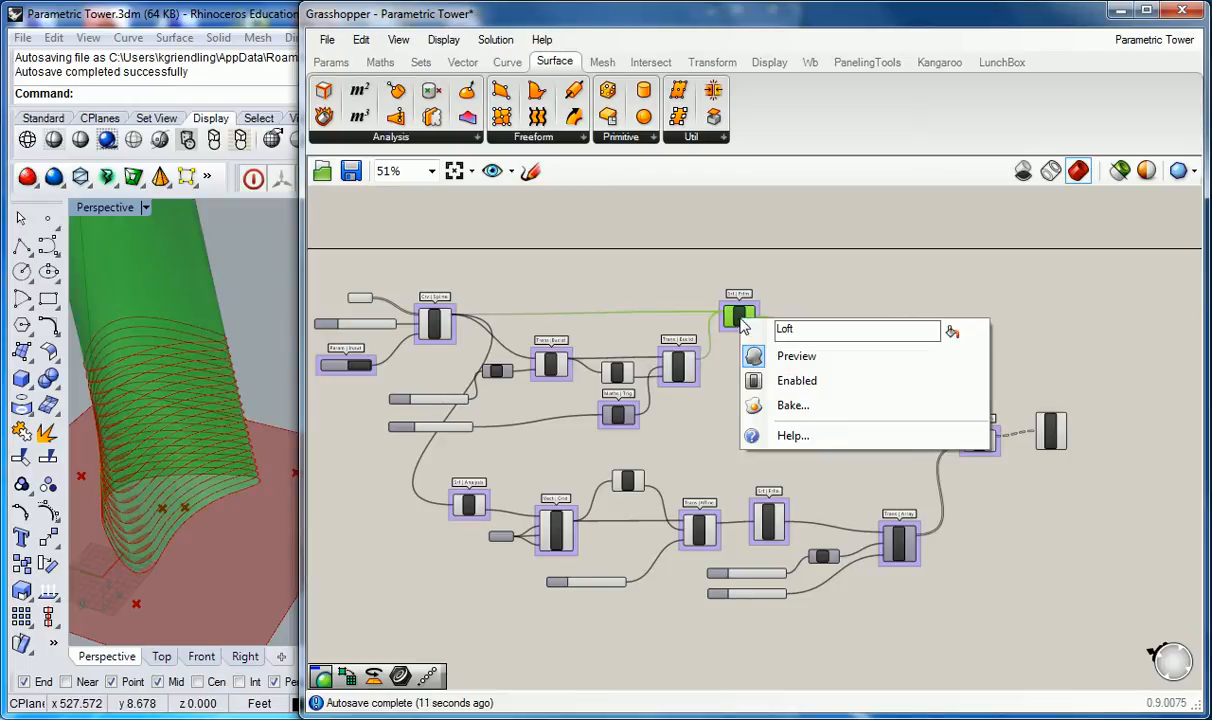
{"action": "left_click", "coordinate": [806, 356]}
{"action": "right_click_drag", "start_coordinate": [189, 428], "coordinate": [210, 453]}
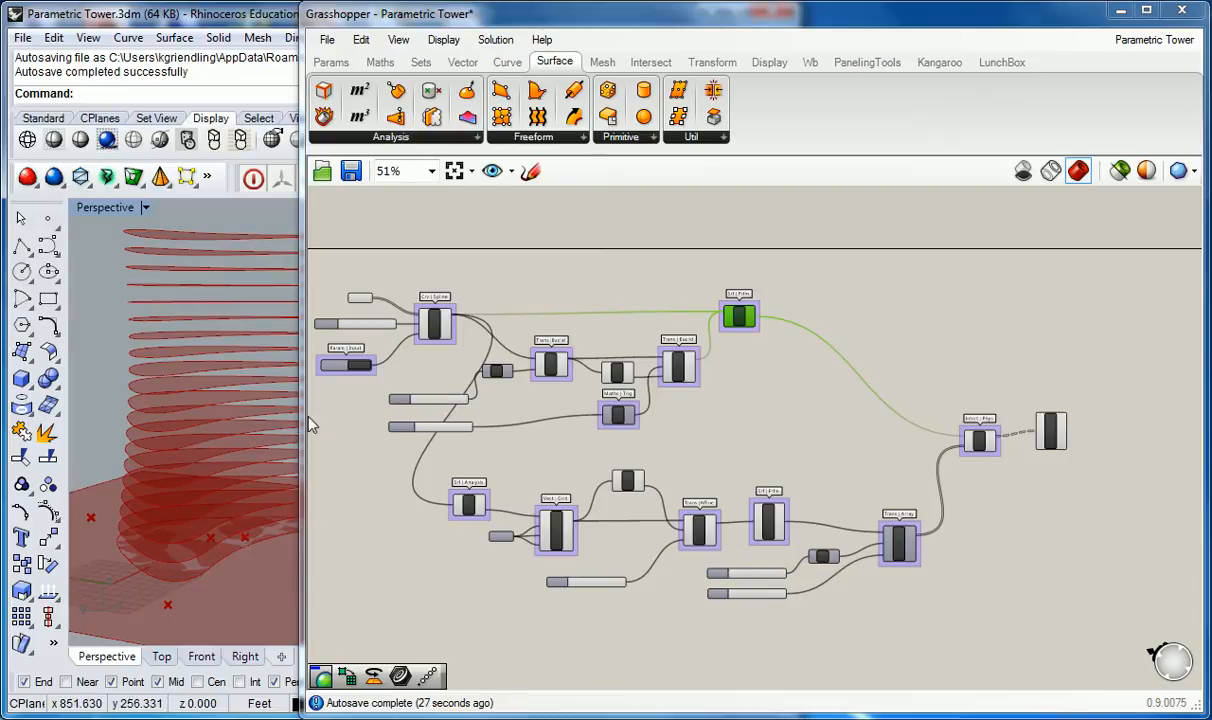
{"action": "right_click_drag", "start_coordinate": [189, 292], "coordinate": [231, 307]}
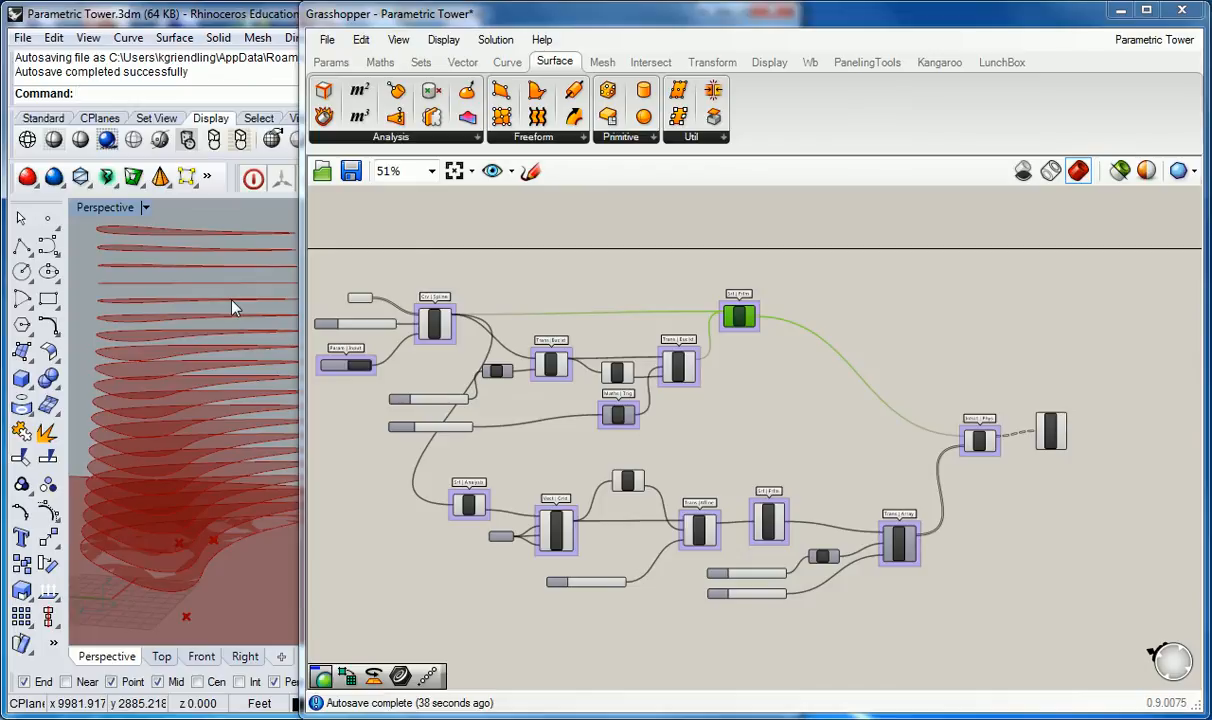
Add an Extrude component after the new Boundary Surfaces component
{"action": "scroll", "coordinate": [993, 341], "scroll_direction": "up", "scroll_amount": 3}
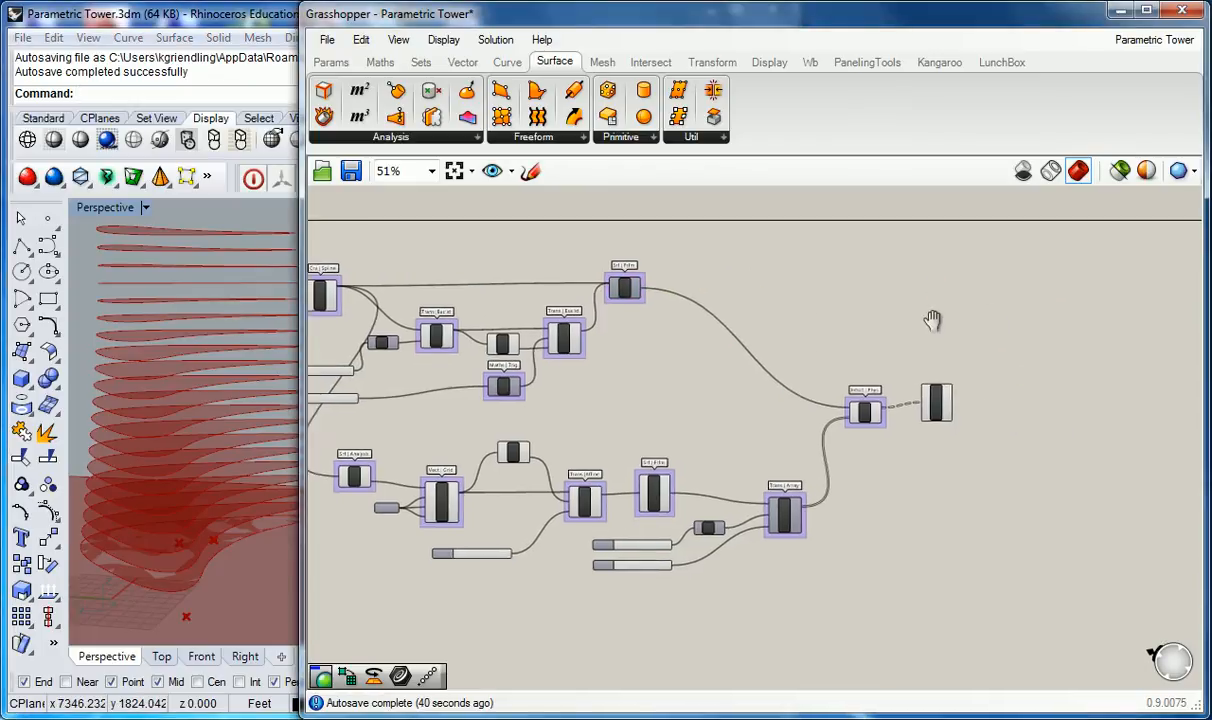
{"action": "scroll", "coordinate": [937, 414], "scroll_direction": "up", "scroll_amount": 1}
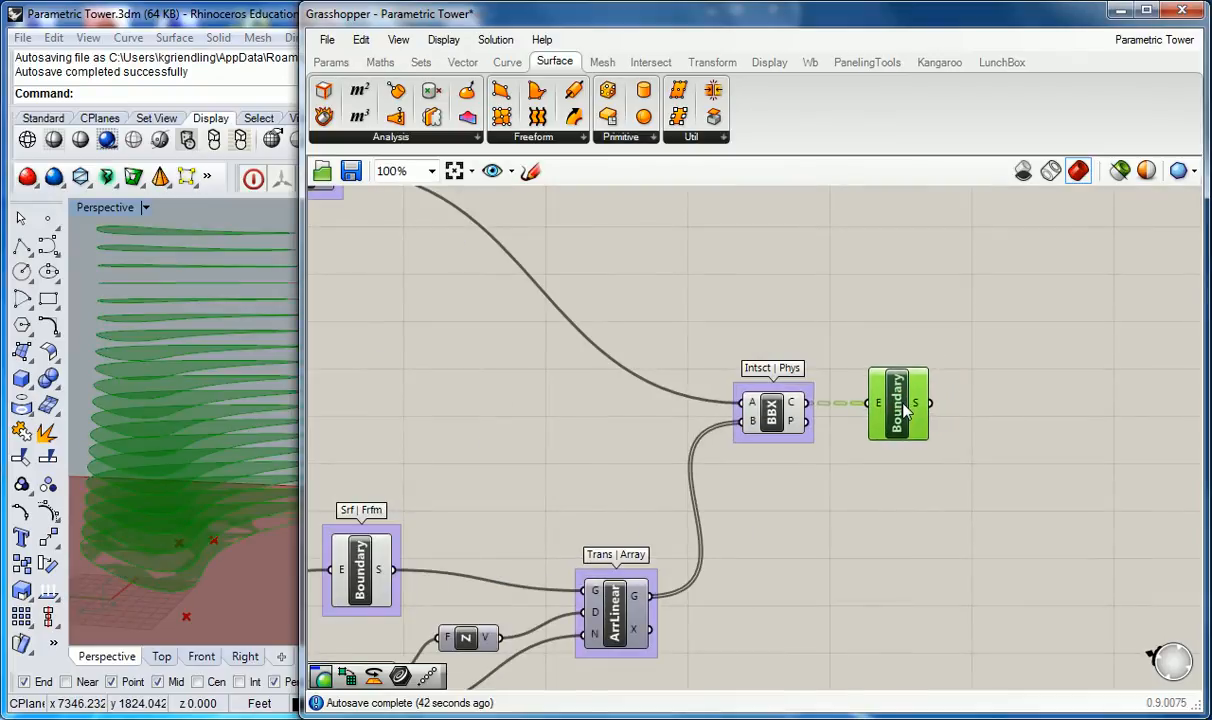
{"action": "left_click", "coordinate": [1008, 399]}
{"action": "right_click_drag", "start_coordinate": [1008, 399], "coordinate": [843, 387]}
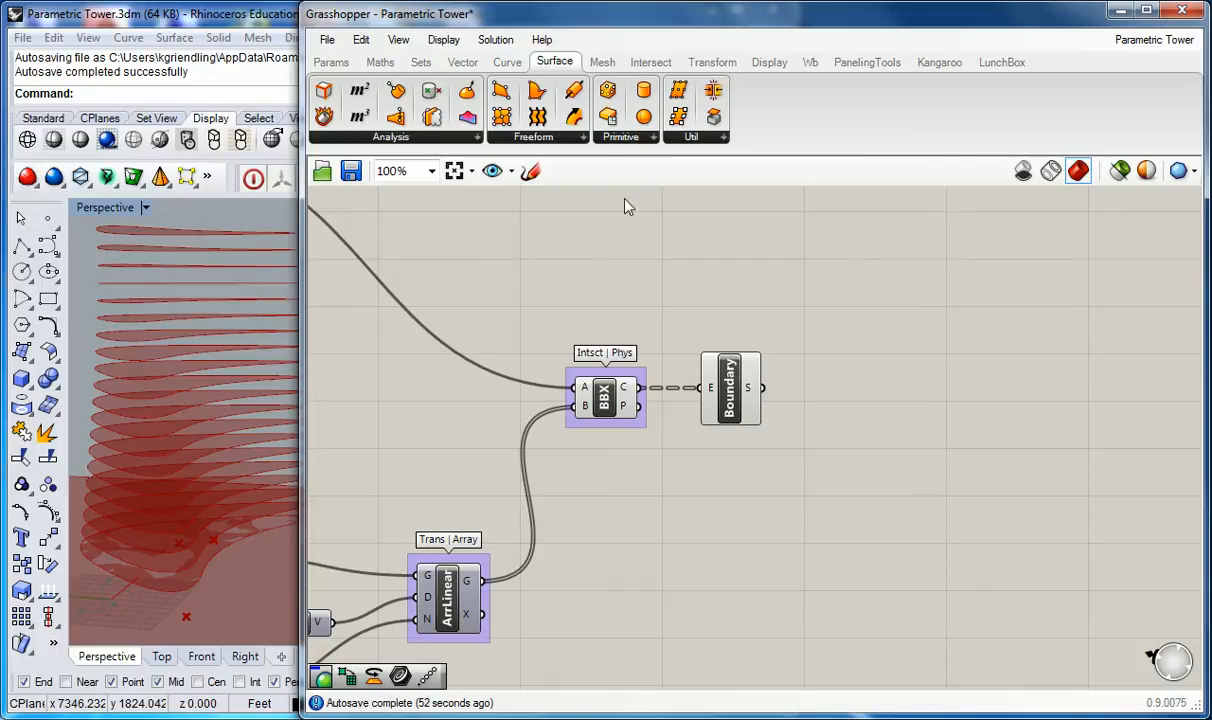
{"action": "left_click", "coordinate": [577, 138]}
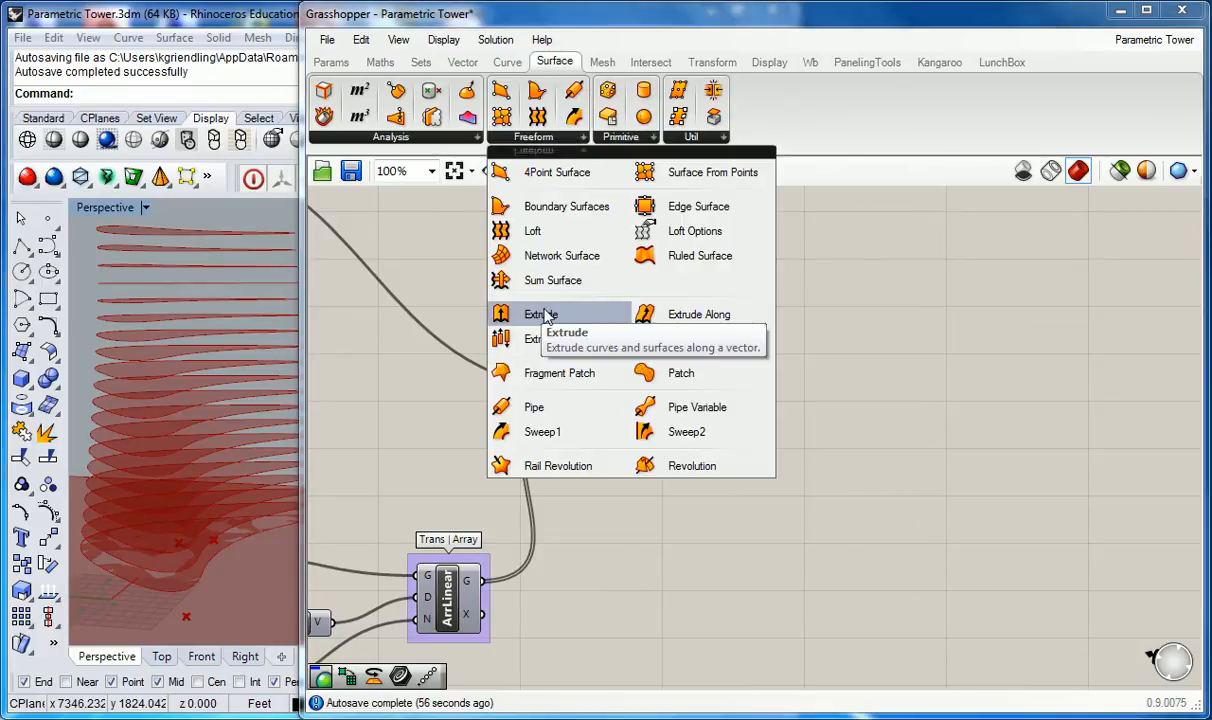
{"action": "left_click_drag", "start_coordinate": [548, 316], "coordinate": [838, 398]}
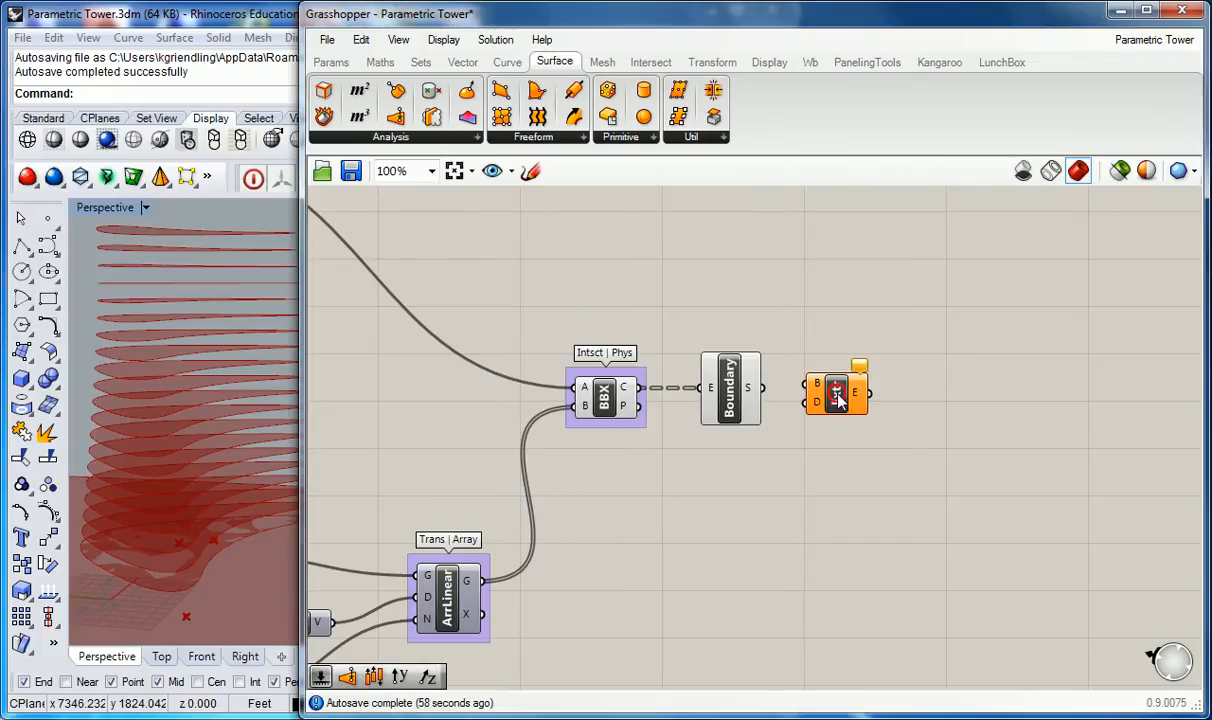
Put the Extrude component in a group and label the group "Srf | Frfm"
{"action": "left_click", "coordinate": [836, 398]}
{"action": "key", "text": "ctrl+g"}
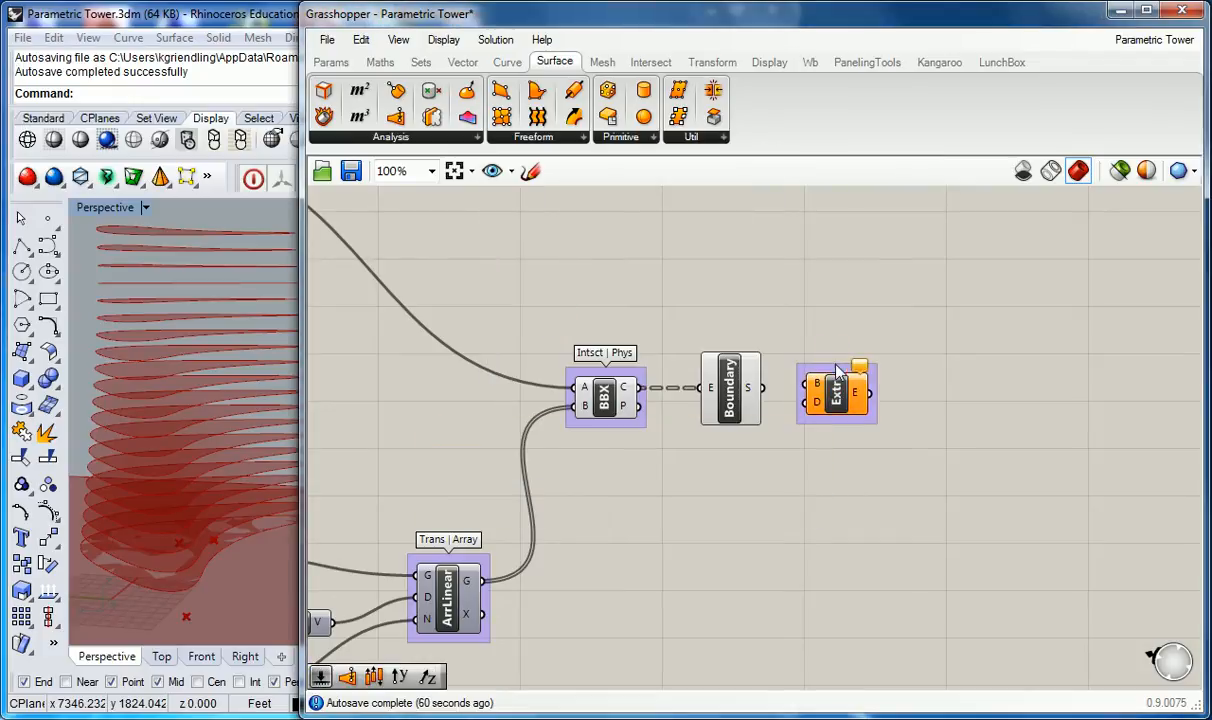
{"action": "right_click", "coordinate": [851, 377]}
{"action": "type", "text": "Srf |"}
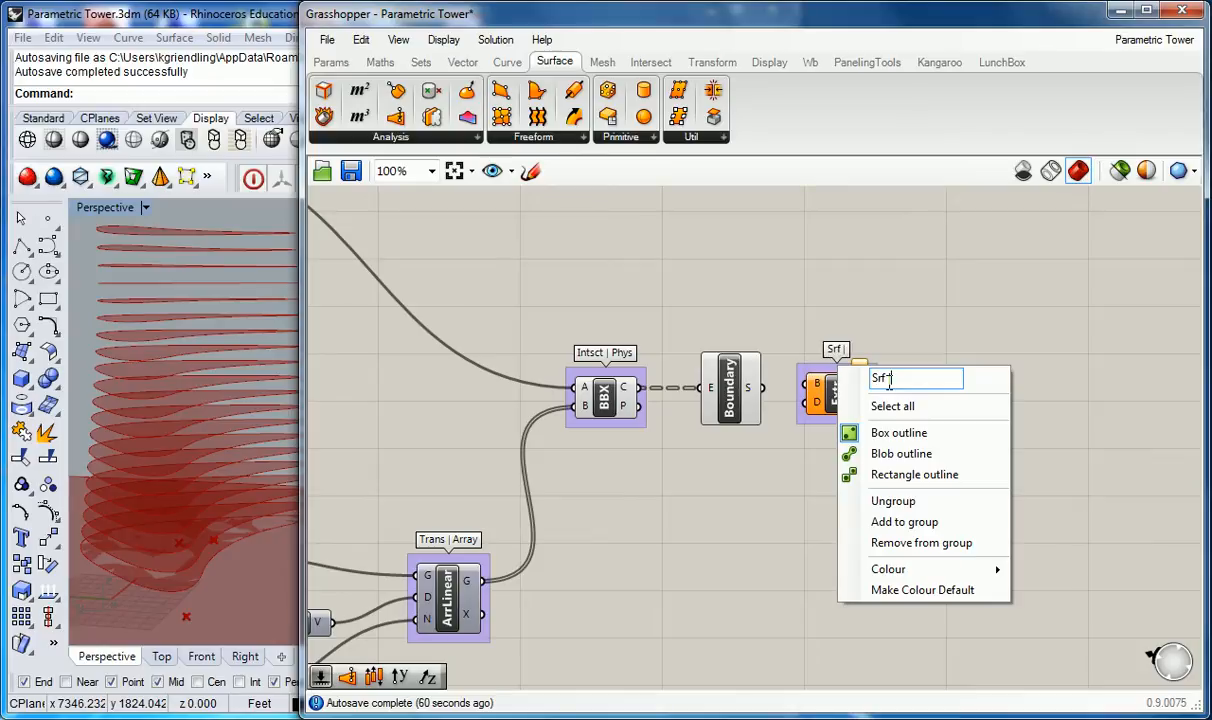
{"action": "type", "text": " Frfm"}
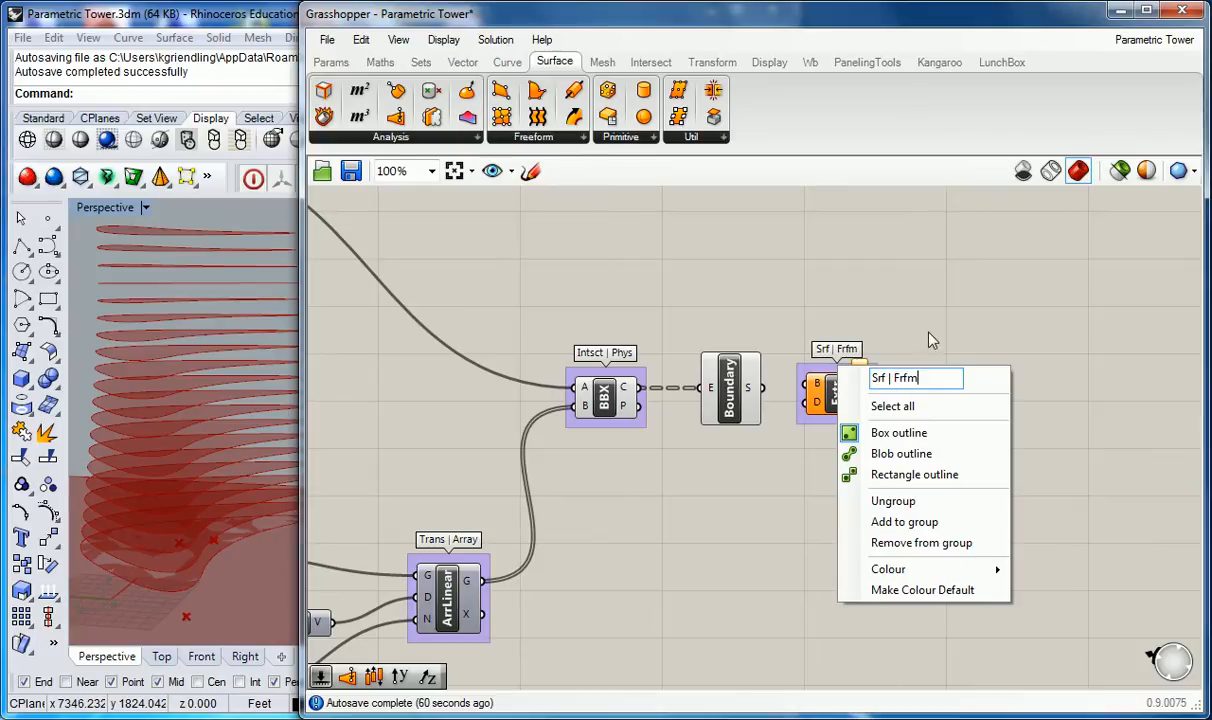
{"action": "left_click", "coordinate": [876, 307]}
Group the new Boundary component with the label "Srf | Frfm", and move the Extrude component farther away from it
{"action": "left_click", "coordinate": [727, 388]}
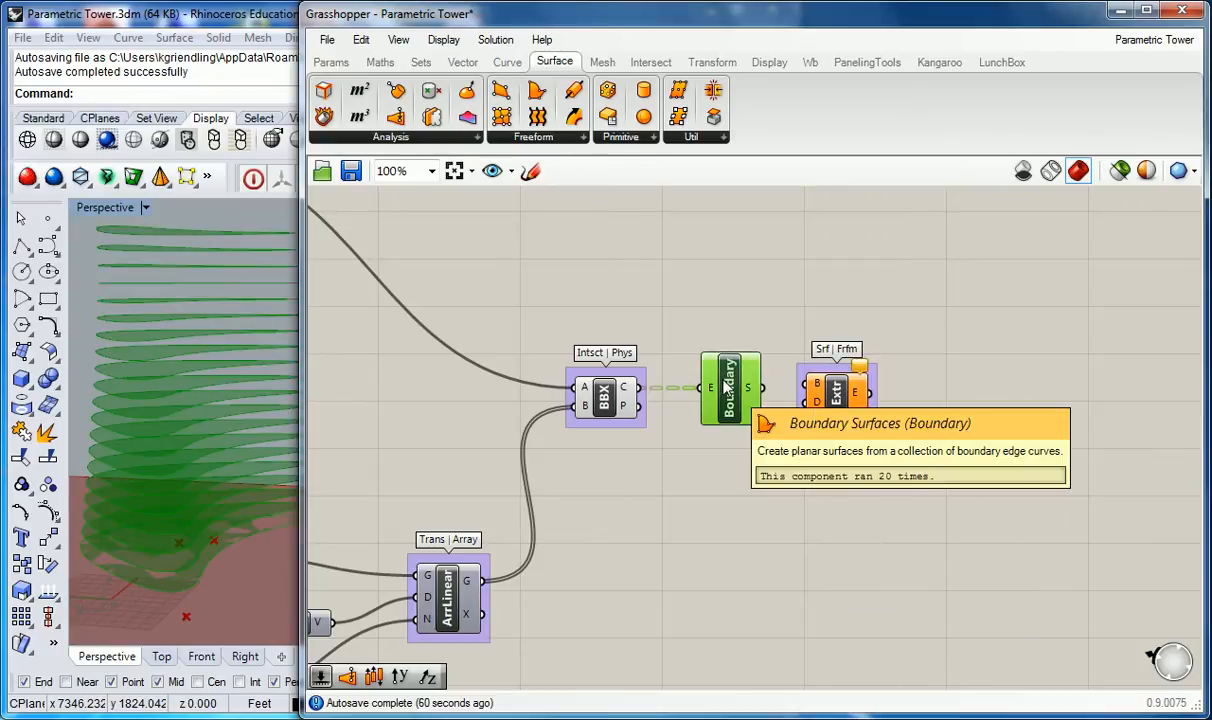
{"action": "key", "text": "ctrl+g"}
{"action": "right_click", "coordinate": [740, 350]}
{"action": "type", "text": "Srf | Frfm"}
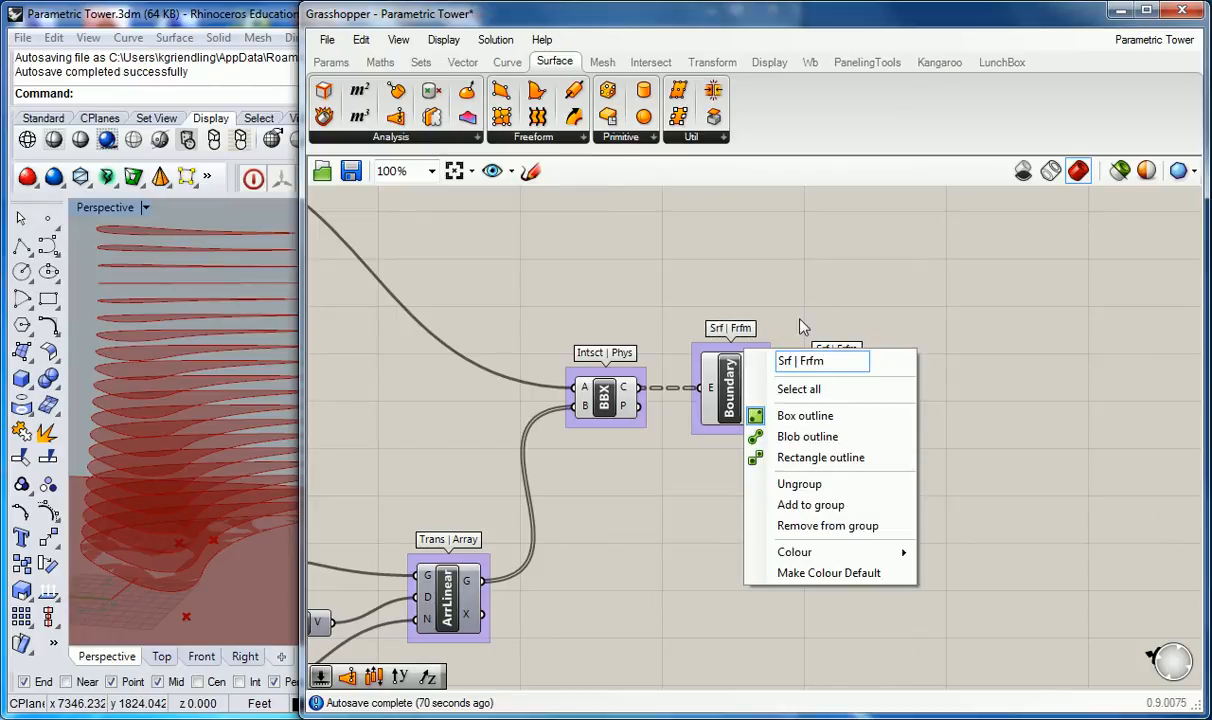
{"action": "left_click", "coordinate": [787, 249]}
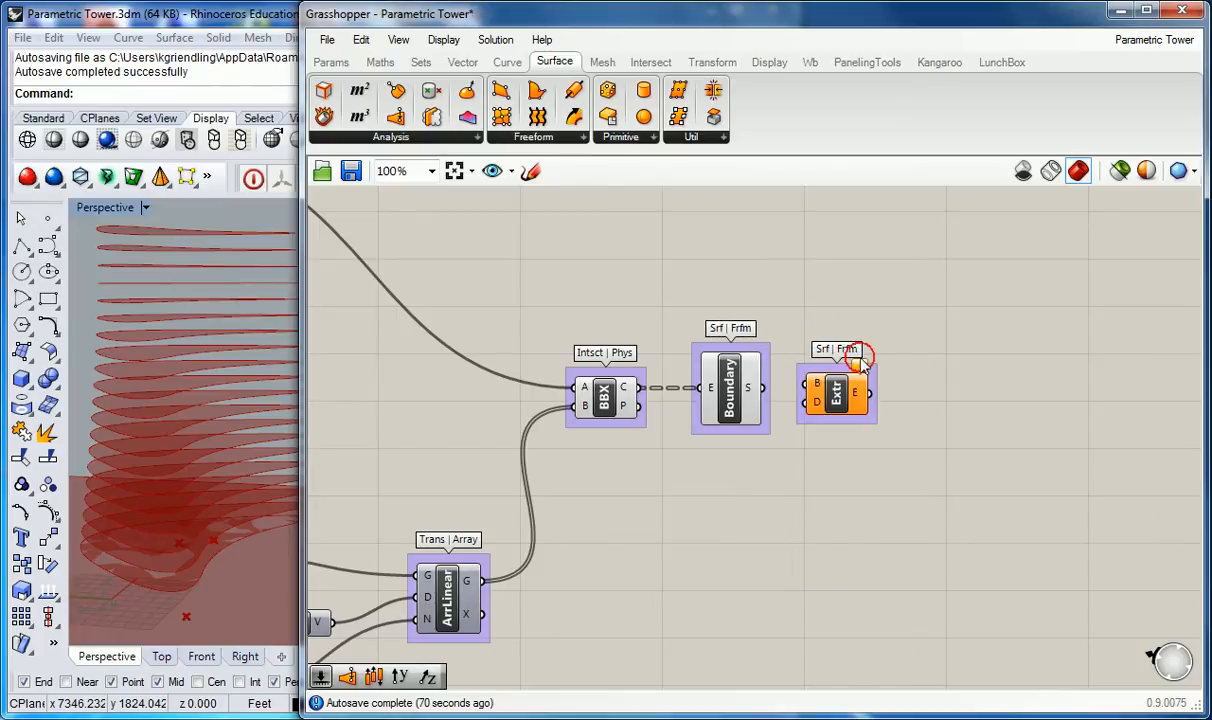
{"action": "left_click_drag", "start_coordinate": [835, 415], "coordinate": [948, 425]}
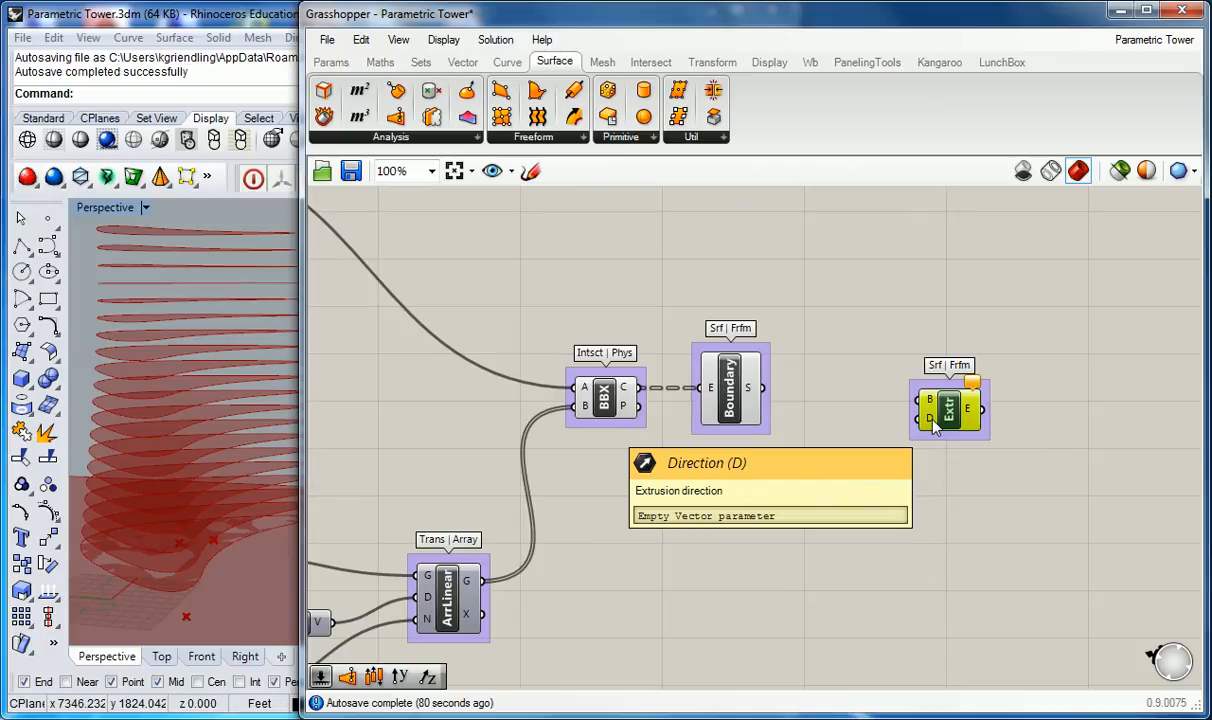
Examine how the Factor slider and the Unit Z vector feed the direction input of the linear array
{"action": "scroll", "coordinate": [840, 436], "scroll_direction": "down", "scroll_amount": 2}
{"action": "right_click_drag", "start_coordinate": [642, 460], "coordinate": [789, 414]}
{"action": "scroll", "coordinate": [715, 527], "scroll_direction": "up", "scroll_amount": 2}
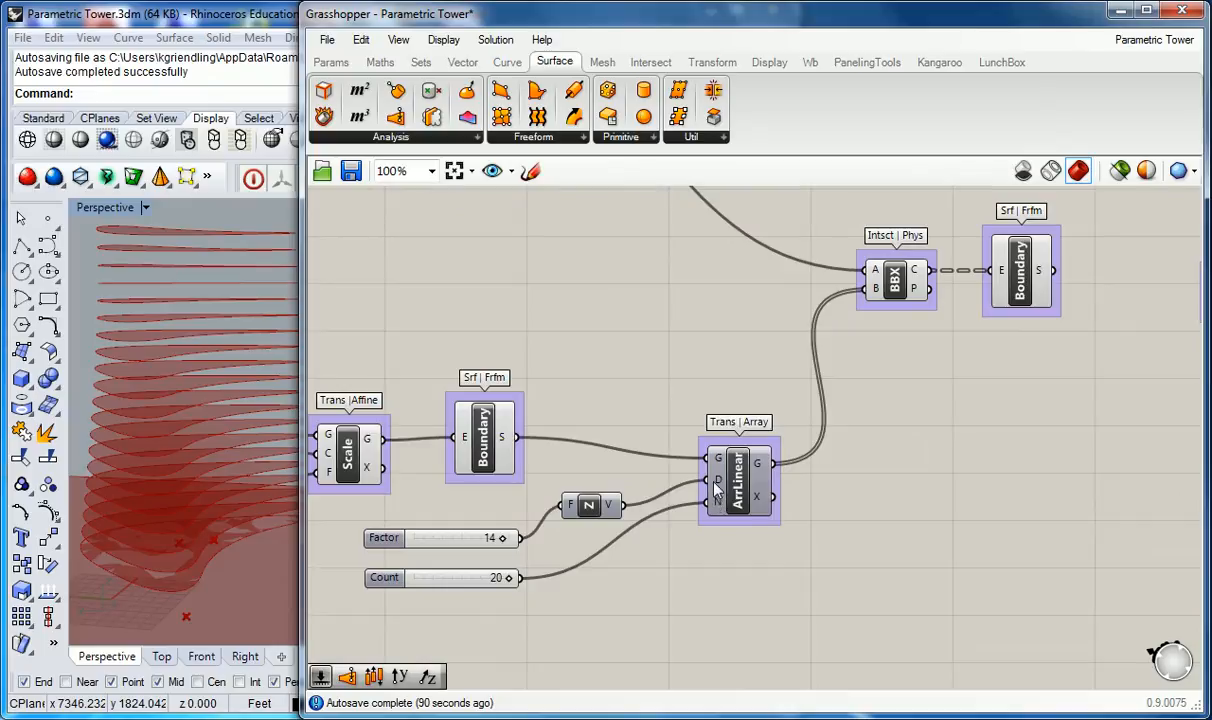
{"action": "scroll", "coordinate": [715, 487], "scroll_direction": "down", "scroll_amount": 1}
{"action": "scroll", "coordinate": [715, 487], "scroll_direction": "up", "scroll_amount": 2}
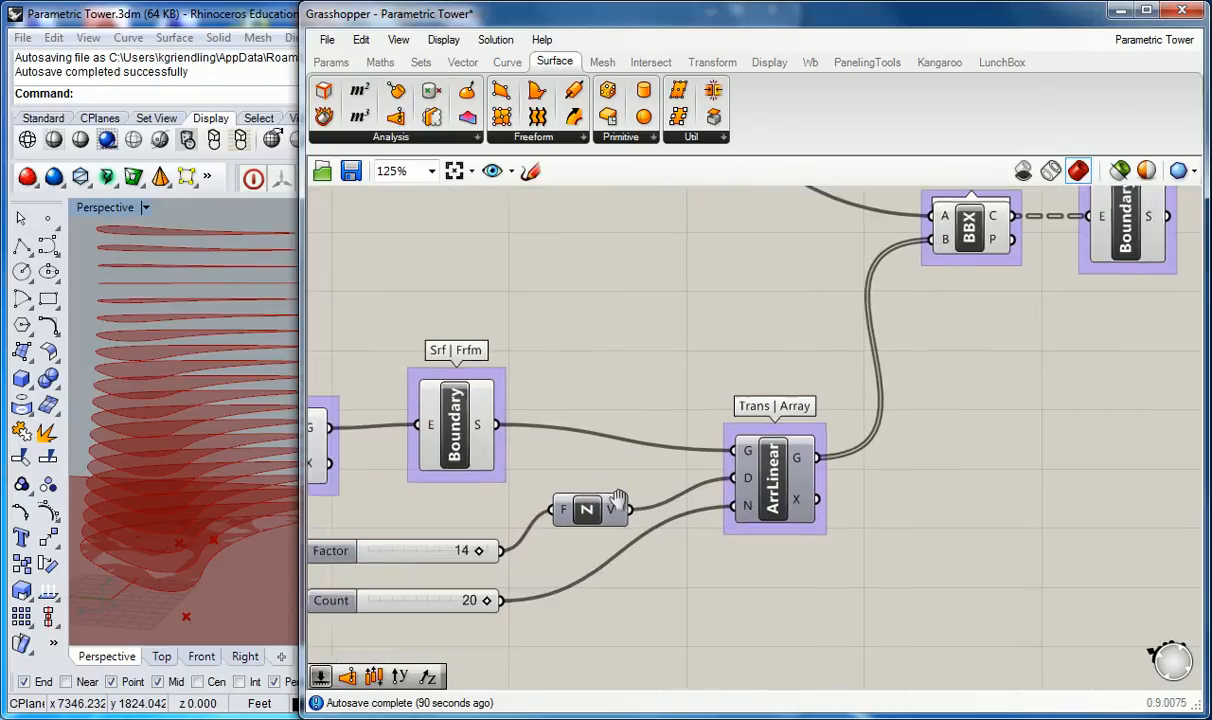
{"action": "right_click_drag", "start_coordinate": [588, 503], "coordinate": [720, 470]}
{"action": "left_click_drag", "start_coordinate": [693, 482], "coordinate": [716, 472]}
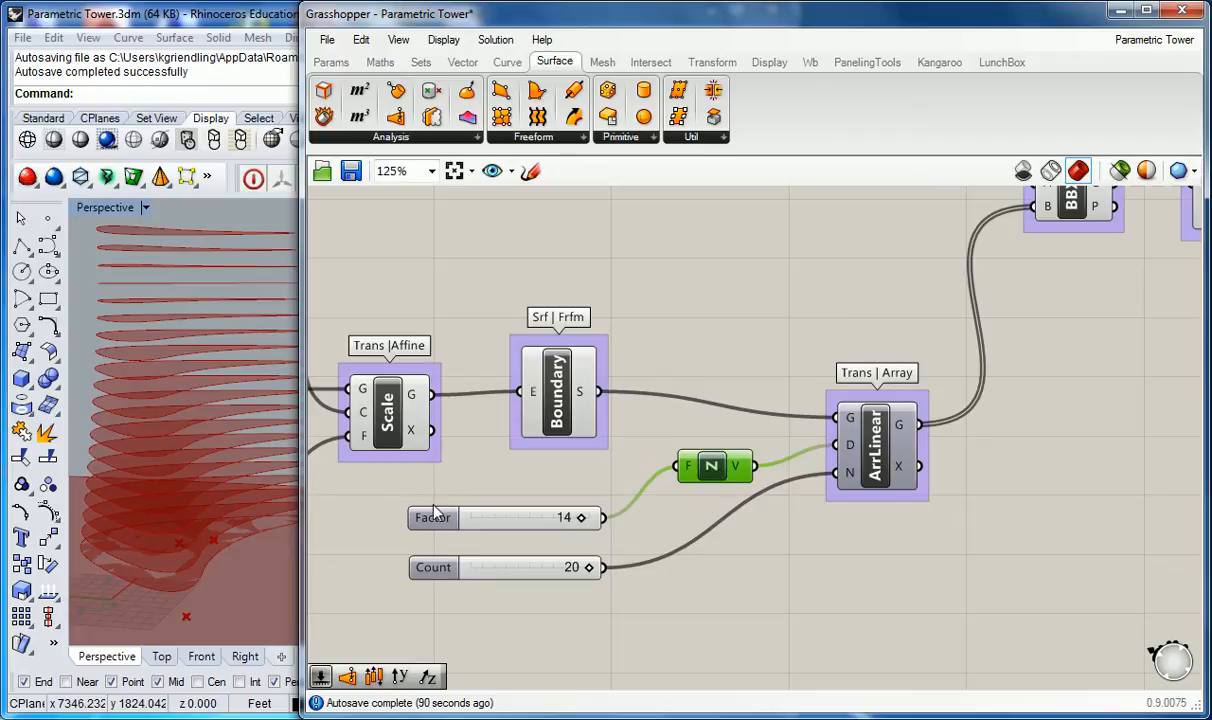
Connect the surfaces output of the new Boundary component to the base input of the Extrude component
{"action": "scroll", "coordinate": [998, 417], "scroll_direction": "down", "scroll_amount": 3}
{"action": "right_click_drag", "start_coordinate": [1024, 440], "coordinate": [618, 584]}
{"action": "scroll", "coordinate": [819, 468], "scroll_direction": "up", "scroll_amount": 2}
{"action": "scroll", "coordinate": [779, 440], "scroll_direction": "up", "scroll_amount": 2}
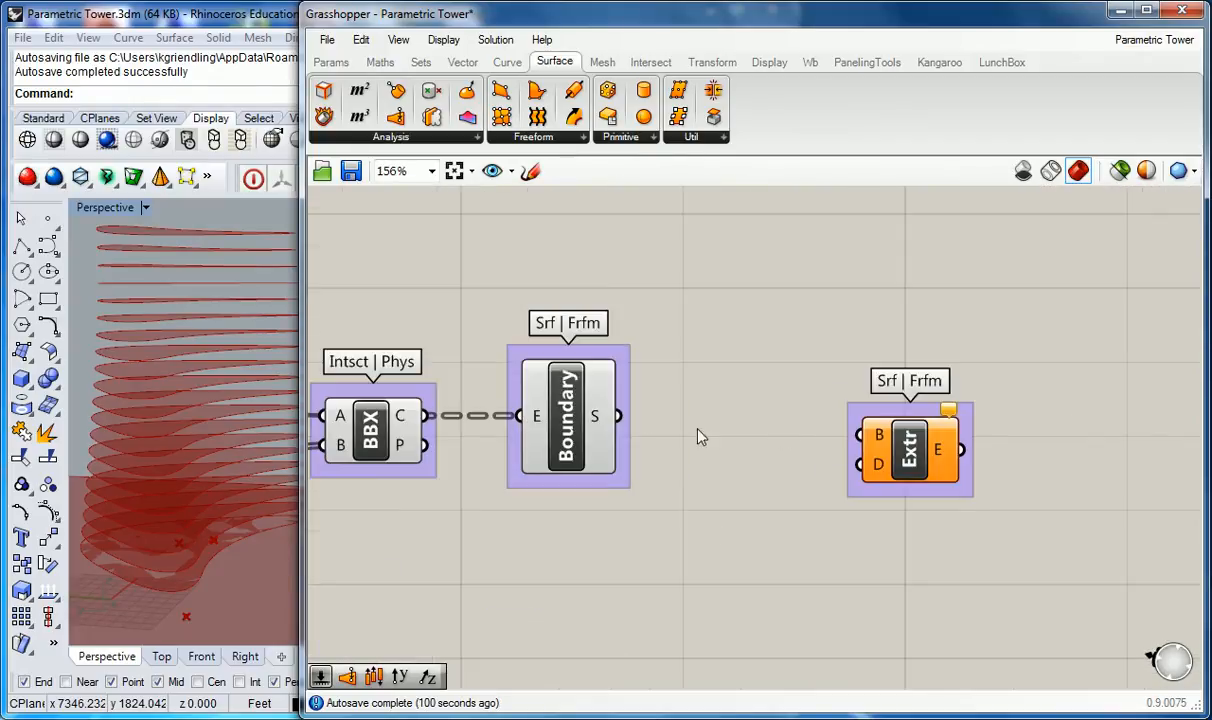
{"action": "left_click_drag", "start_coordinate": [618, 418], "coordinate": [843, 441]}
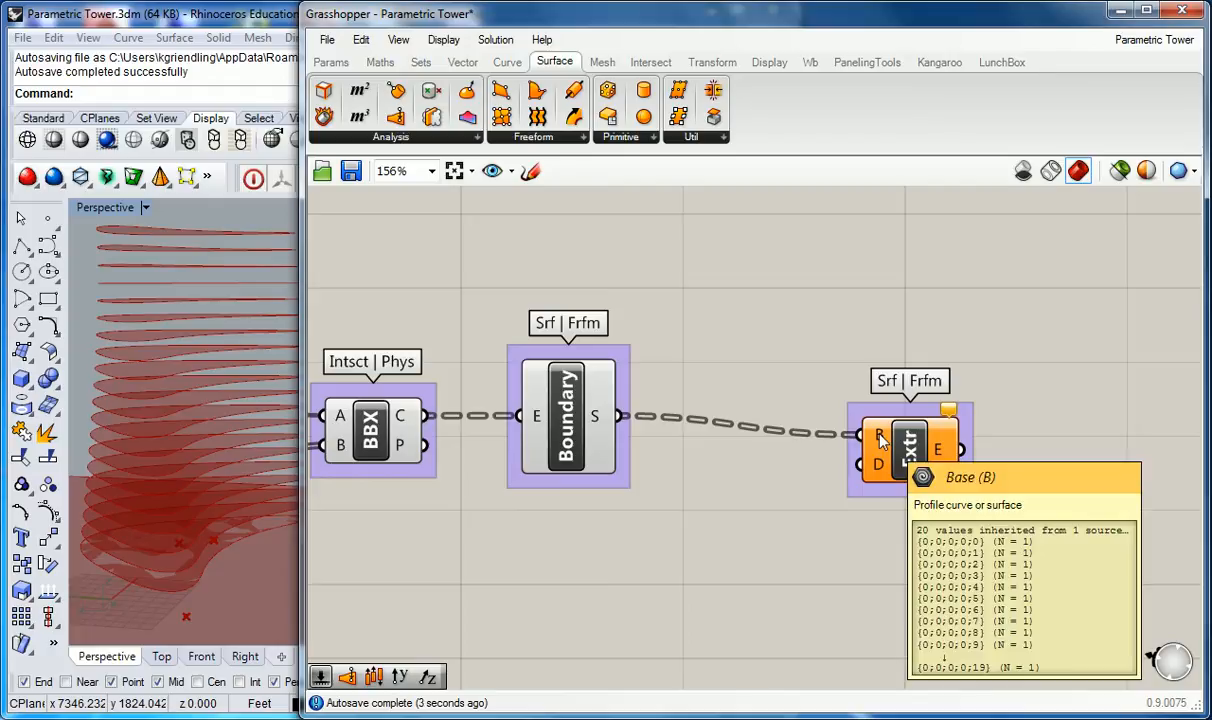
Add a Unit Z vector component below the Boundary–Extrude connection and connect its output to the Extrude direction input
{"action": "right_click_drag", "start_coordinate": [721, 562], "coordinate": [750, 440]}
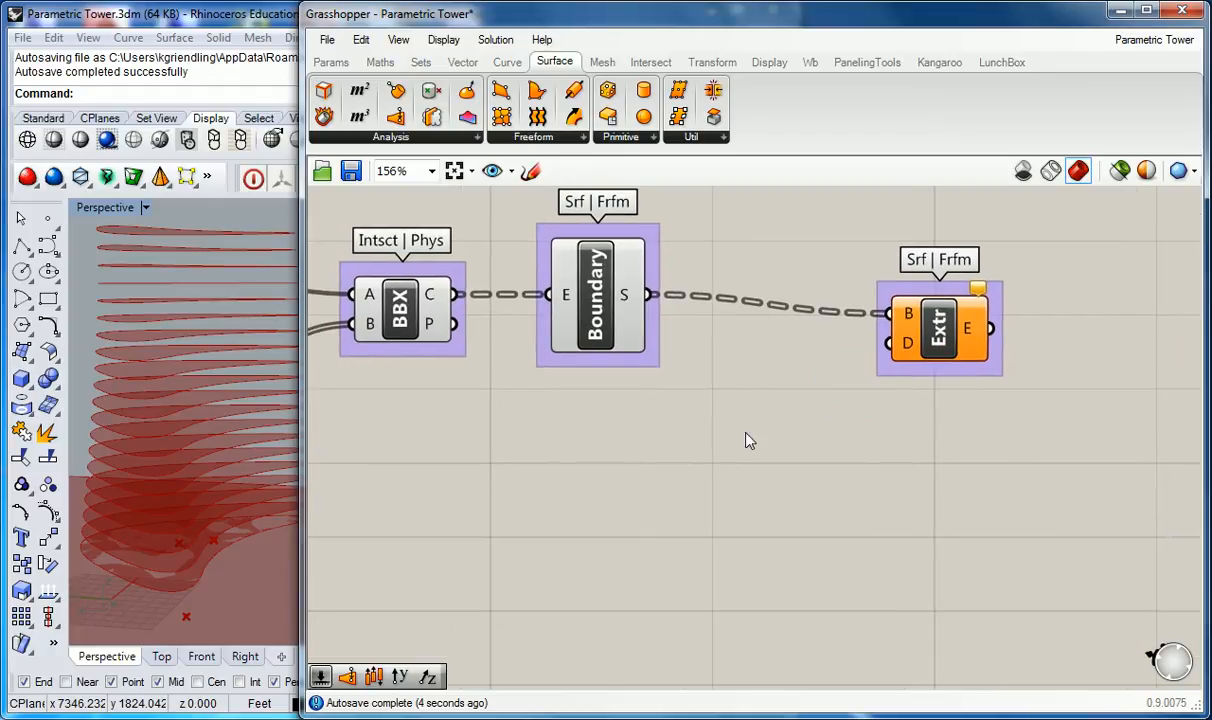
{"action": "left_click", "coordinate": [460, 62]}
{"action": "left_click", "coordinate": [690, 137]}
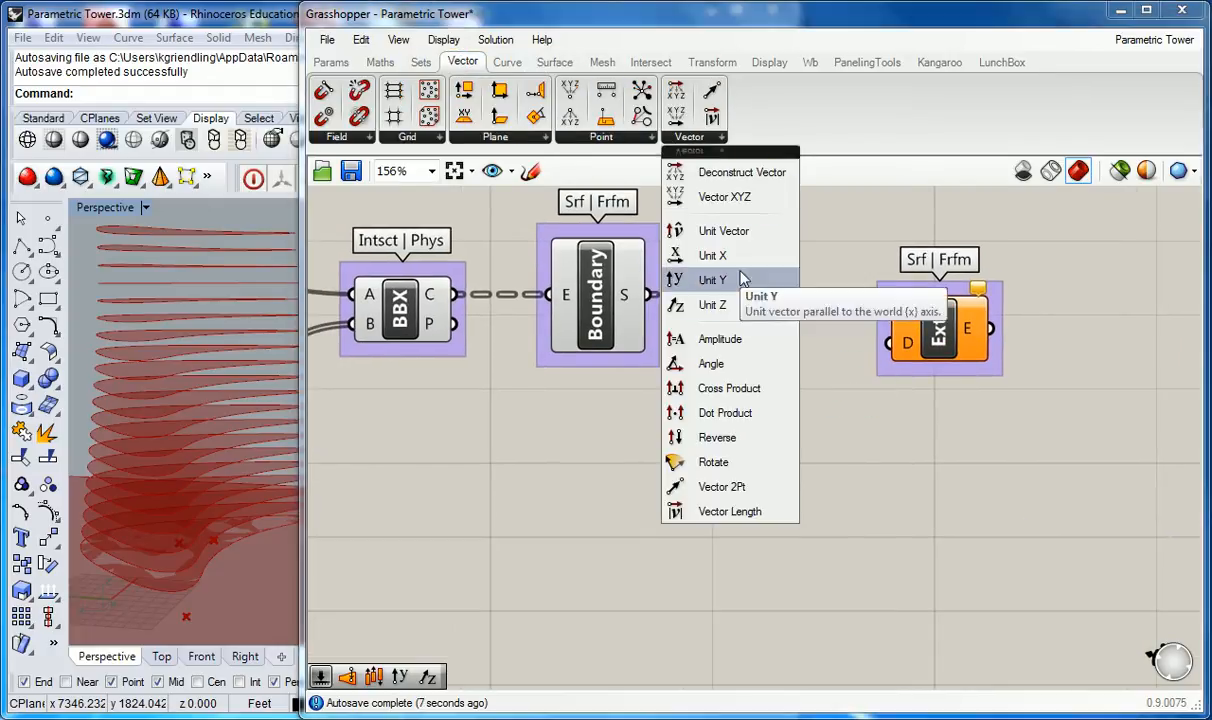
{"action": "left_click", "coordinate": [698, 308]}
{"action": "left_click", "coordinate": [788, 420]}
{"action": "left_click_drag", "start_coordinate": [838, 420], "coordinate": [889, 343]}
{"action": "left_click_drag", "start_coordinate": [795, 430], "coordinate": [792, 418]}
{"action": "left_click", "coordinate": [696, 459]}
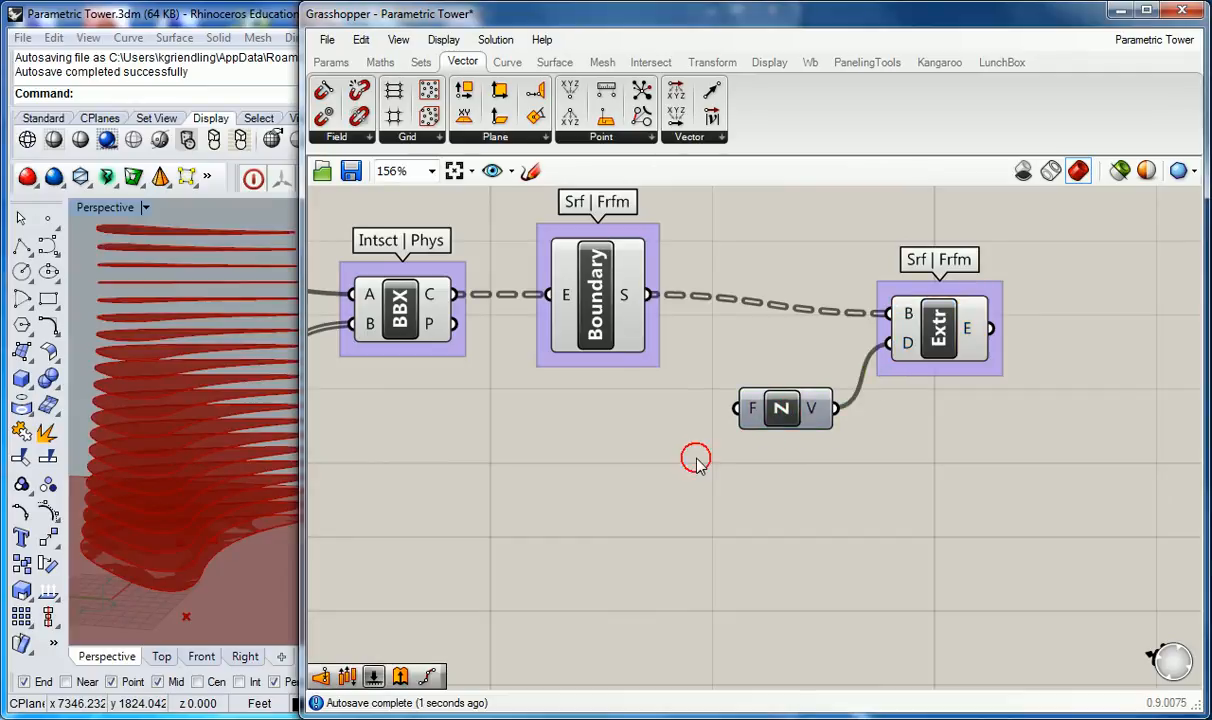
{"action": "right_click_drag", "start_coordinate": [667, 424], "coordinate": [714, 418]}
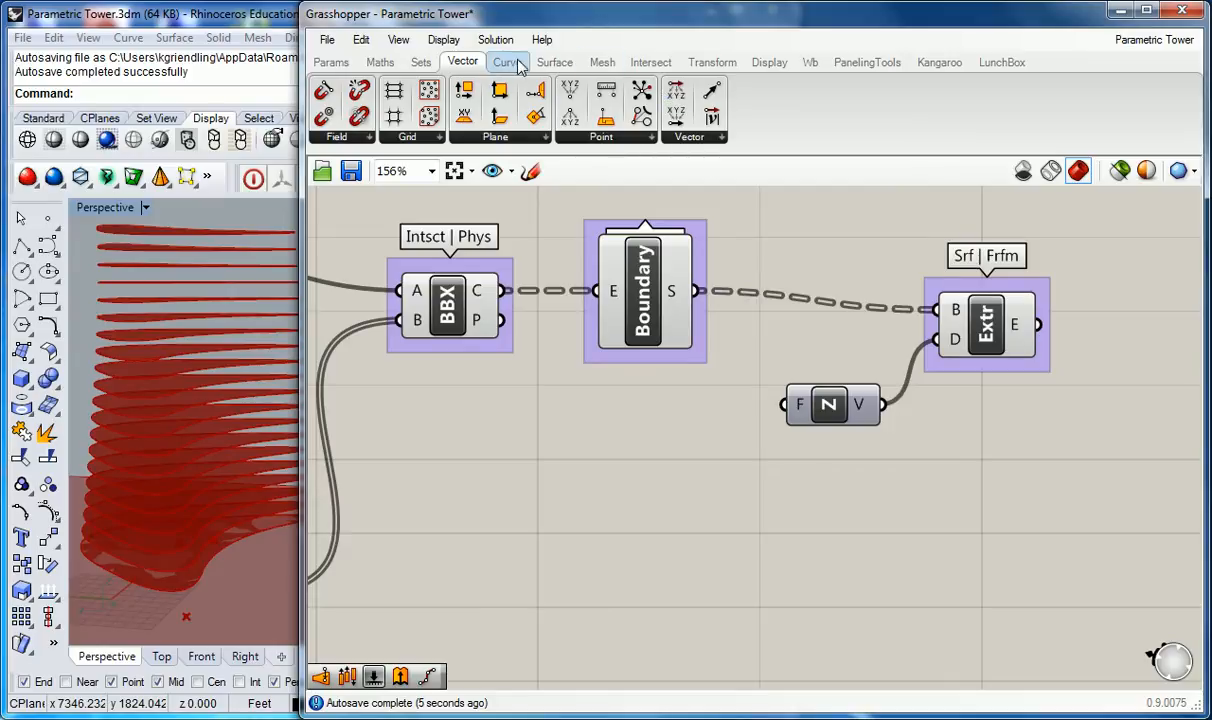
{"action": "mouse_move", "coordinate": [516, 66]}
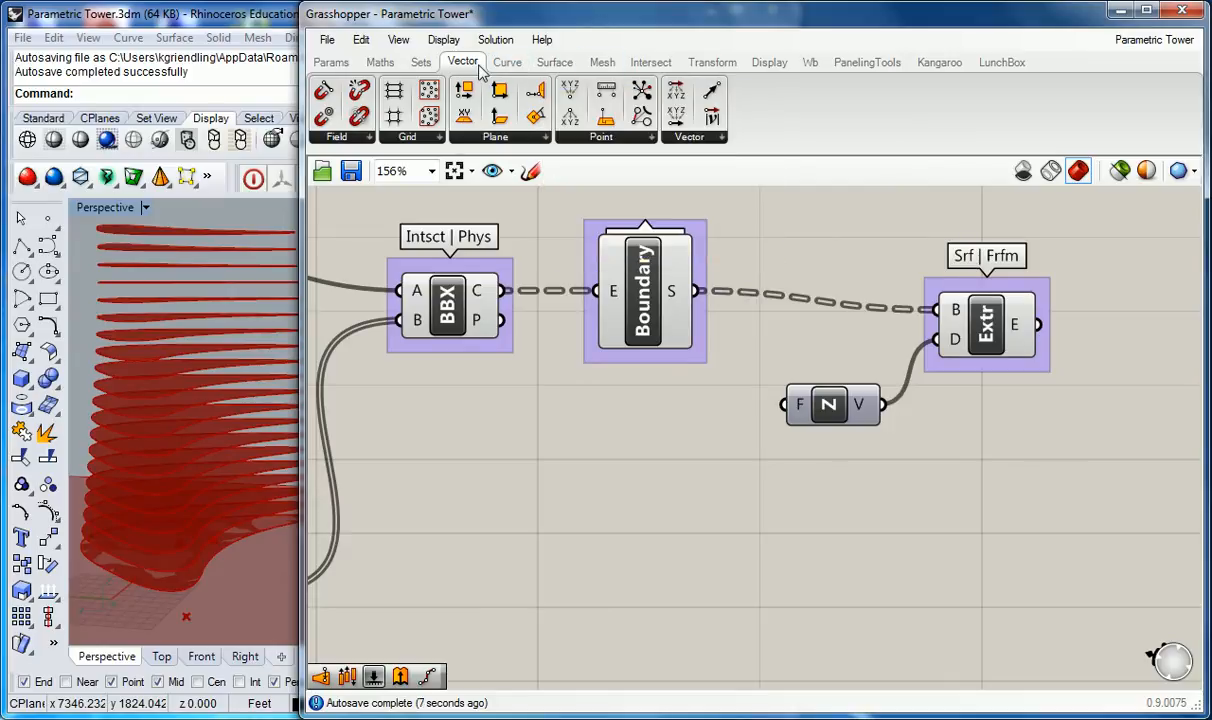
{"action": "mouse_move", "coordinate": [341, 66]}
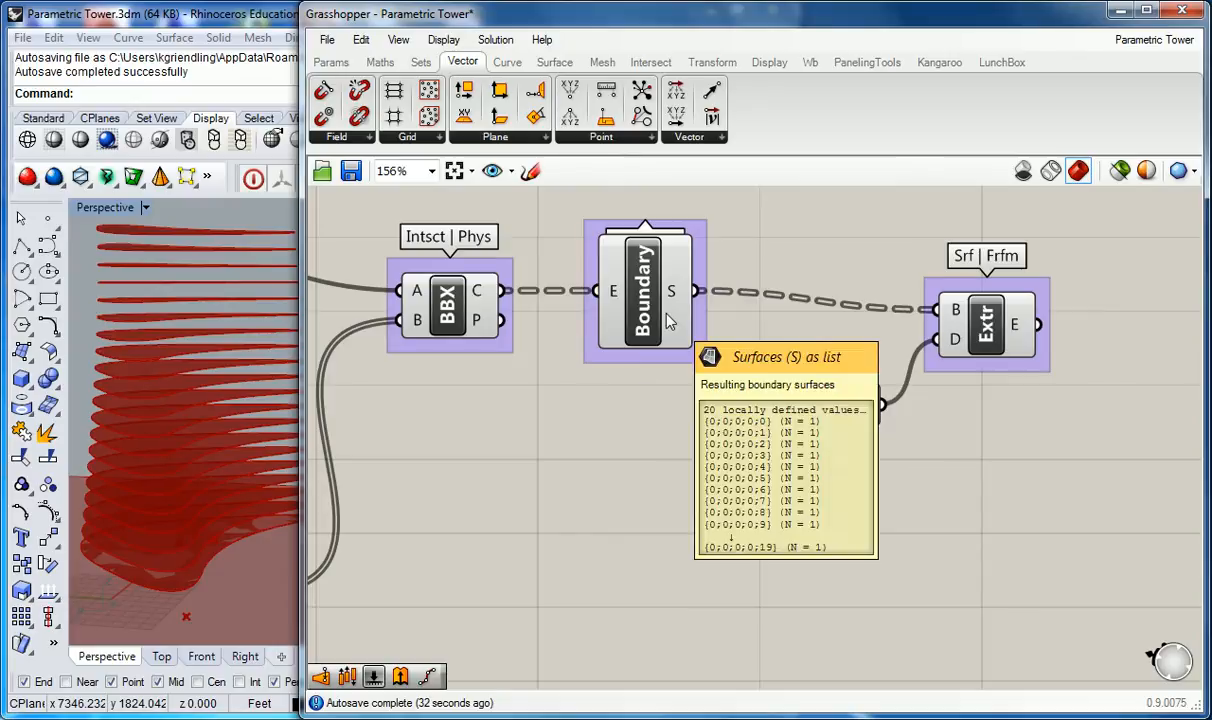
{"action": "right_click_drag", "start_coordinate": [876, 258], "coordinate": [843, 248]}
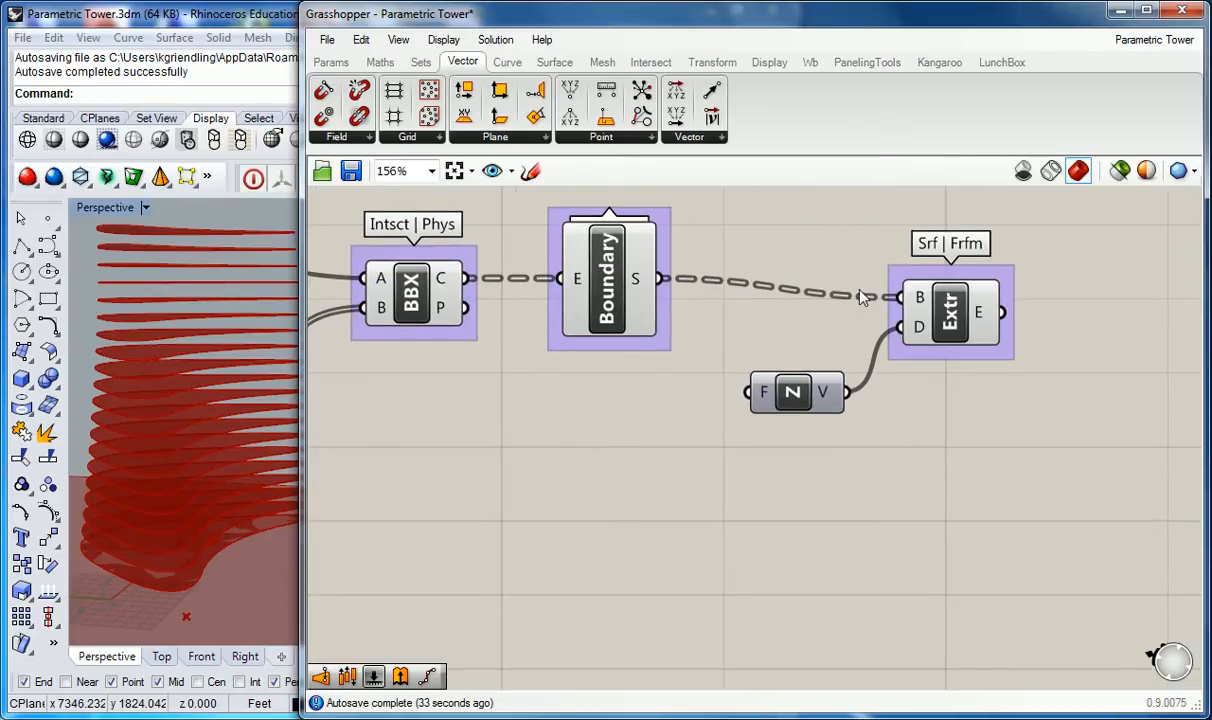
{"action": "scroll", "coordinate": [860, 297], "scroll_direction": "up", "scroll_amount": 2}
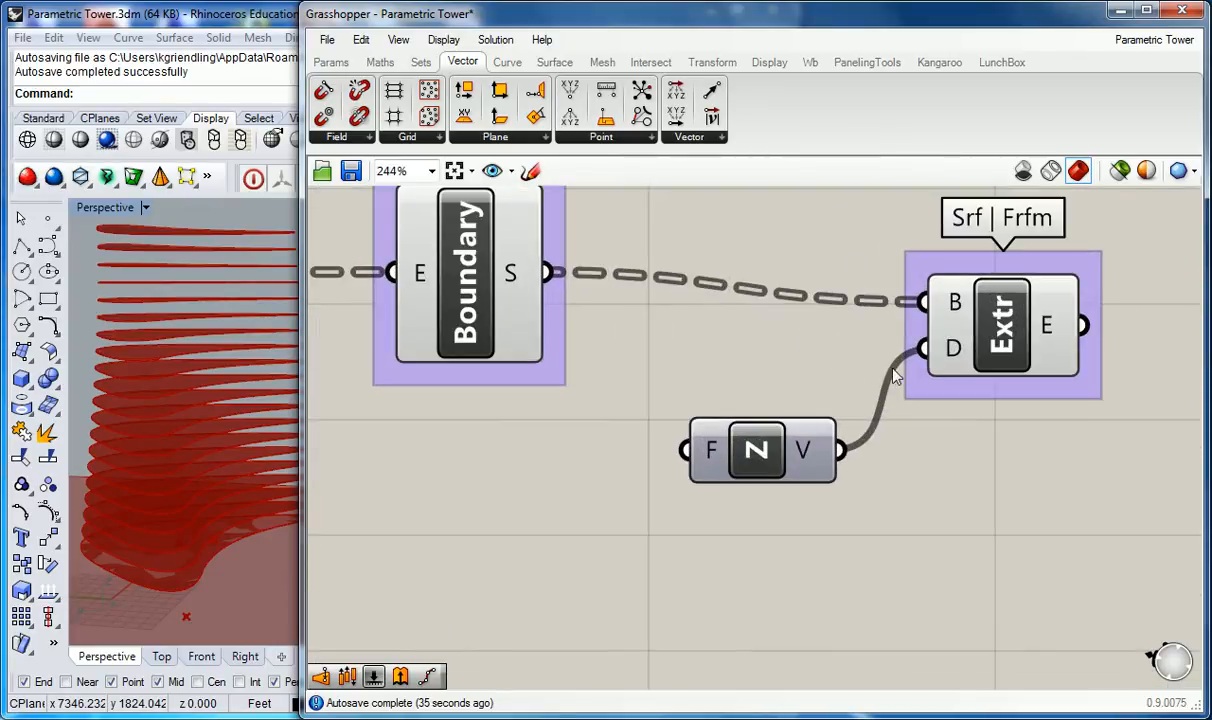
{"action": "scroll", "coordinate": [770, 377], "scroll_direction": "down", "scroll_amount": 2}
{"action": "right_click_drag", "start_coordinate": [695, 368], "coordinate": [944, 355]}
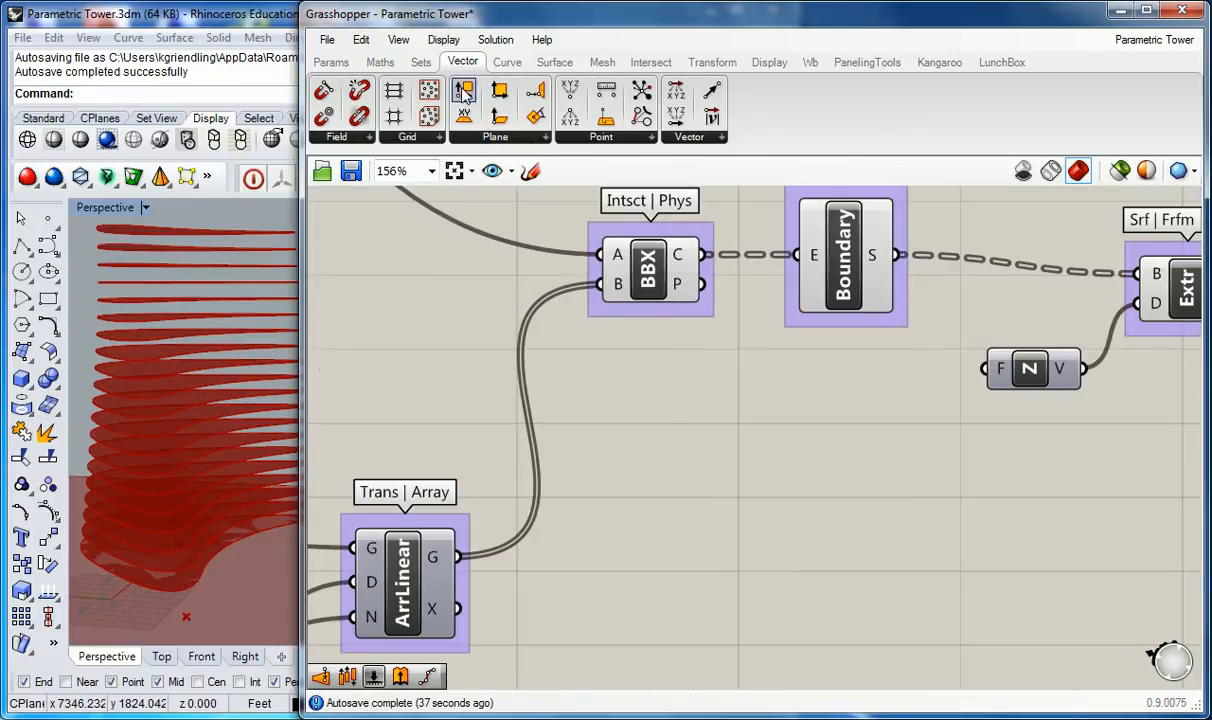
{"action": "double_click", "coordinate": [926, 424]}
{"action": "type", "text": "-"}
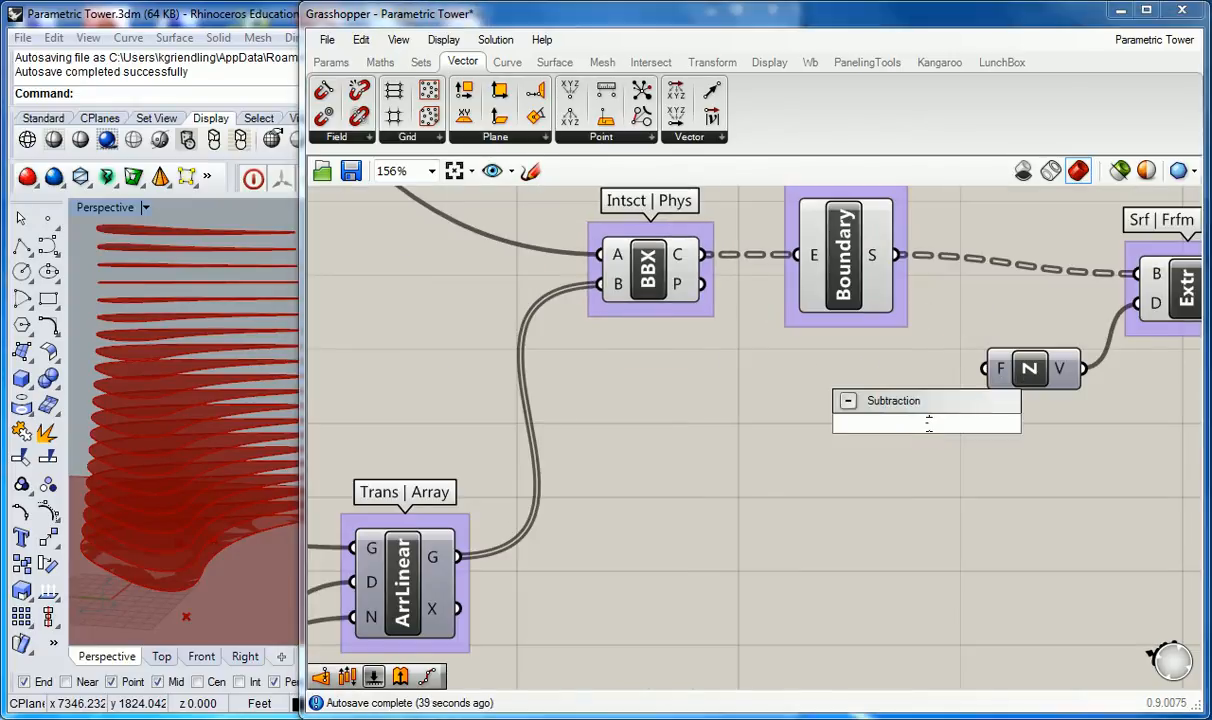
{"action": "key", "text": "Return"}
{"action": "left_click_drag", "start_coordinate": [929, 424], "coordinate": [890, 440]}
{"action": "key", "text": "Delete"}
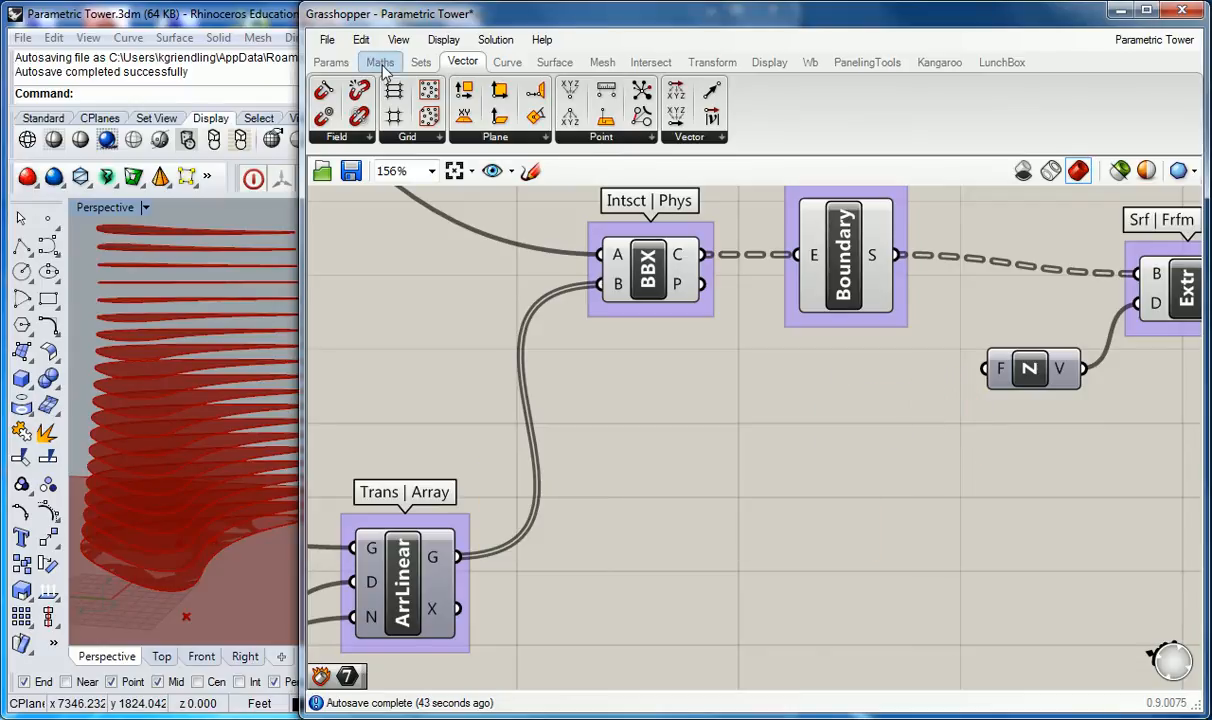
Add a number slider below the Boundary component, near the Unit Z vector, and open its settings
{"action": "left_click", "coordinate": [332, 62]}
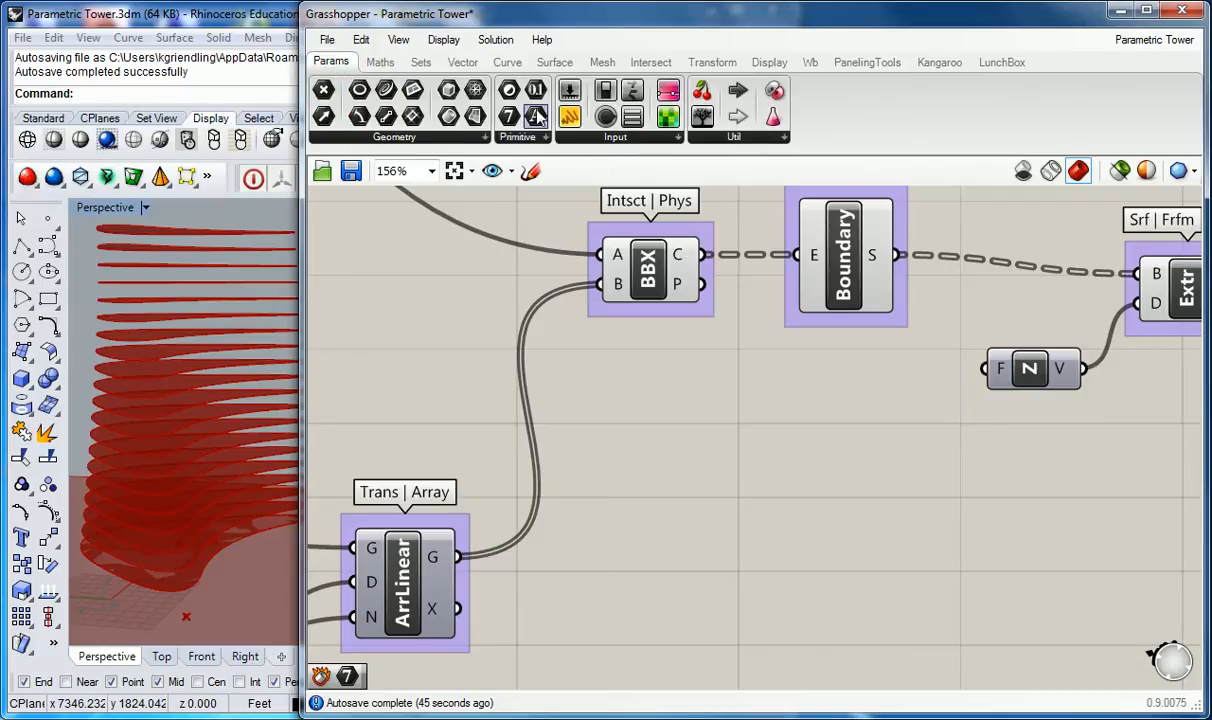
{"action": "left_click_drag", "start_coordinate": [633, 116], "coordinate": [760, 402]}
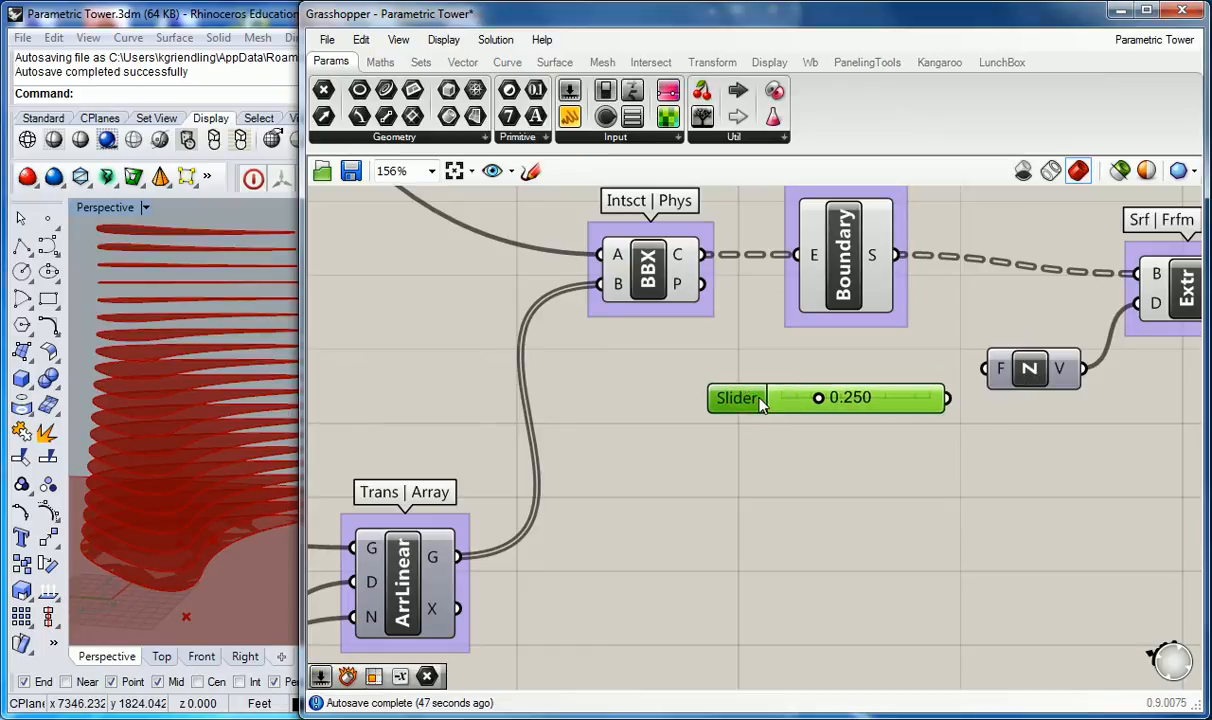
{"action": "double_click", "coordinate": [752, 399]}
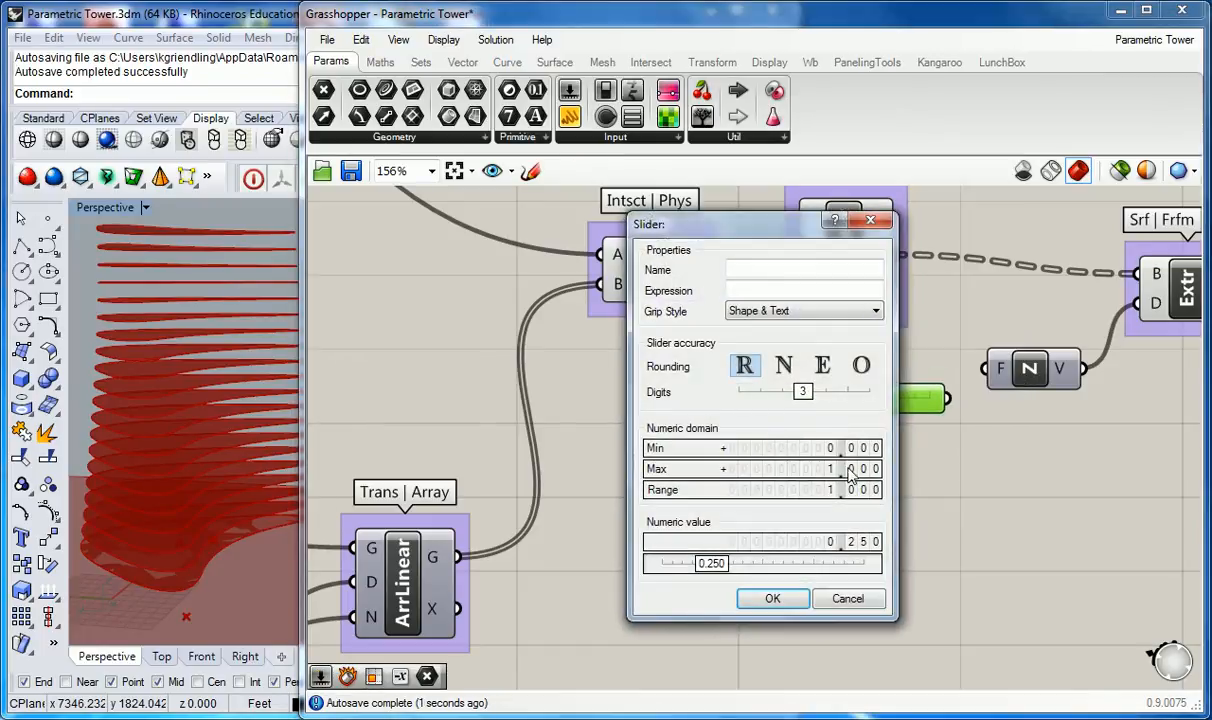
{"action": "double_click", "coordinate": [851, 468]}
{"action": "key", "text": "BackSpace"}
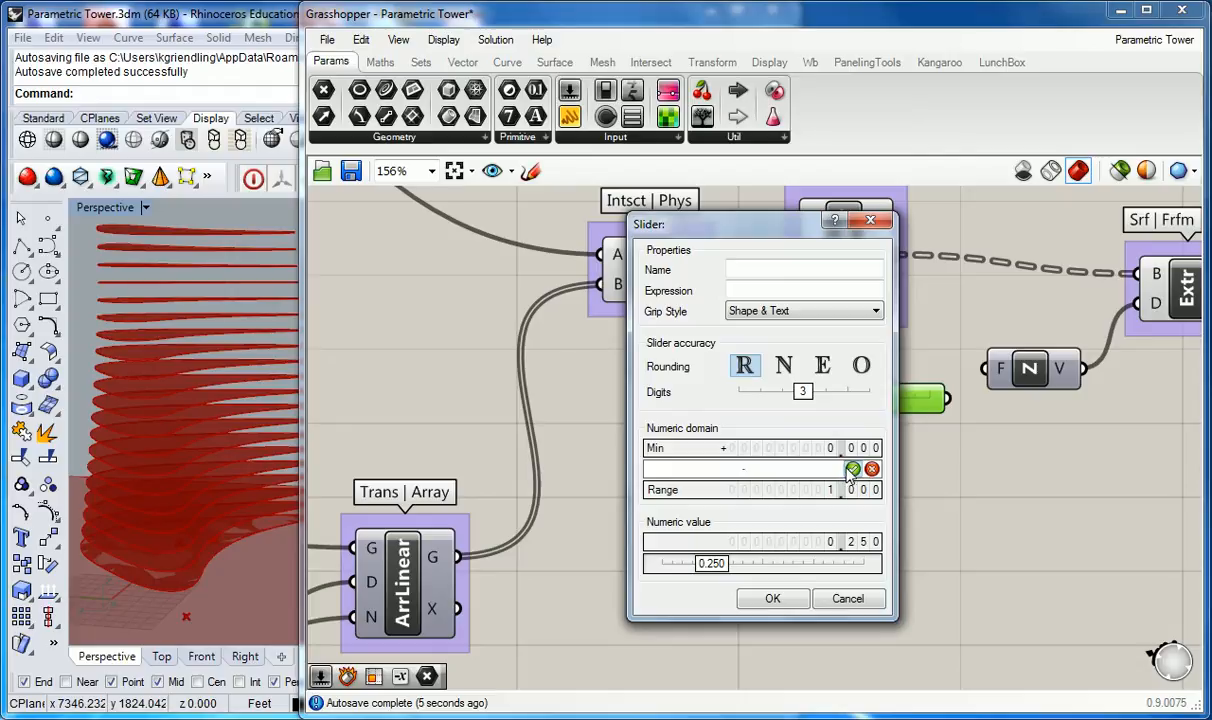
{"action": "left_click", "coordinate": [852, 469]}
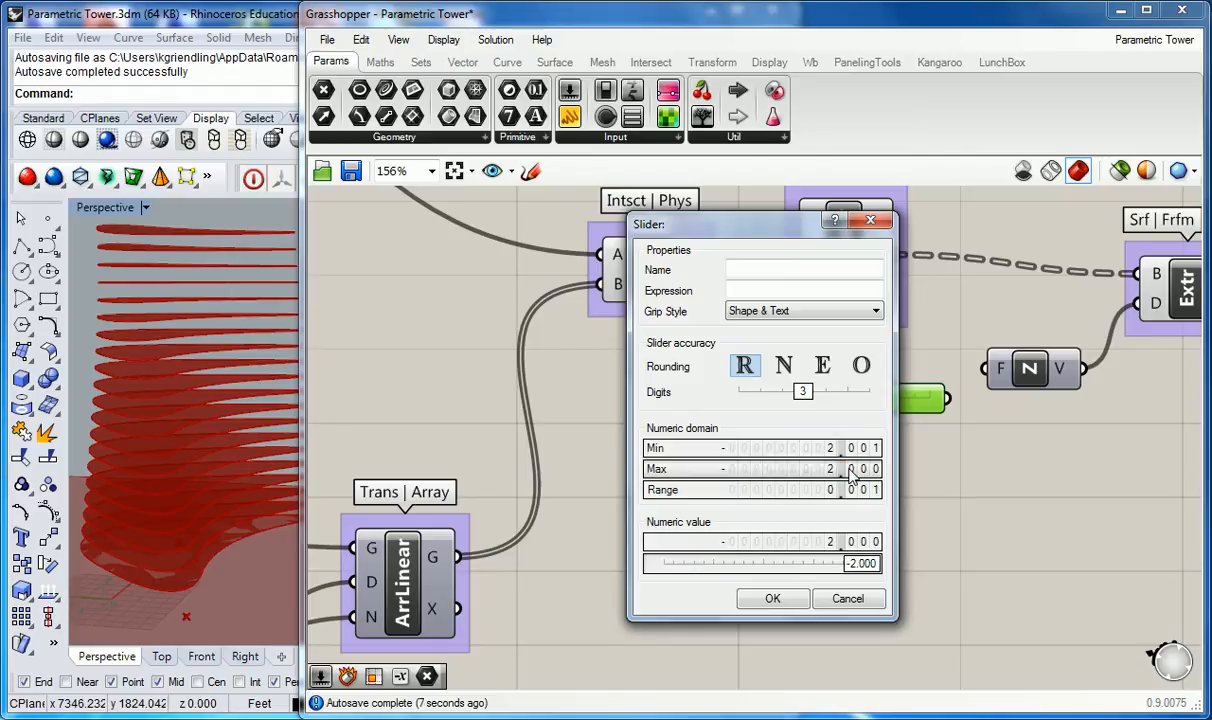
{"action": "double_click", "coordinate": [825, 448]}
{"action": "type", "text": "0"}
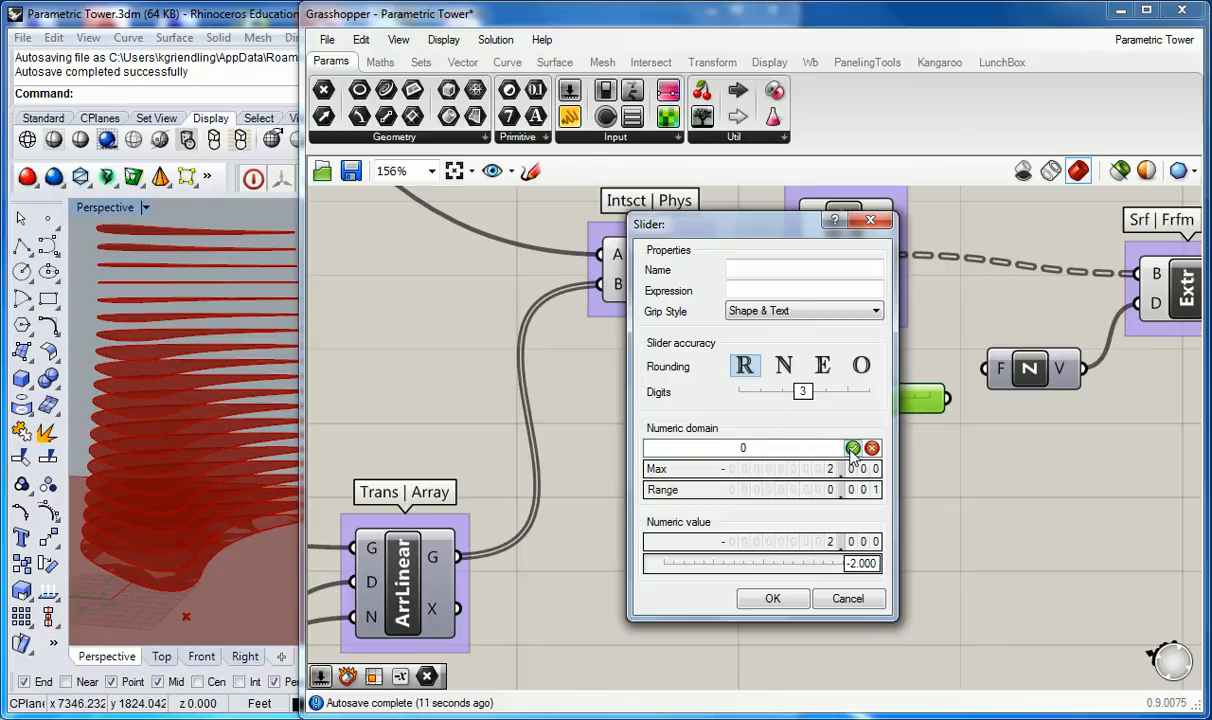
{"action": "key", "text": "Return"}
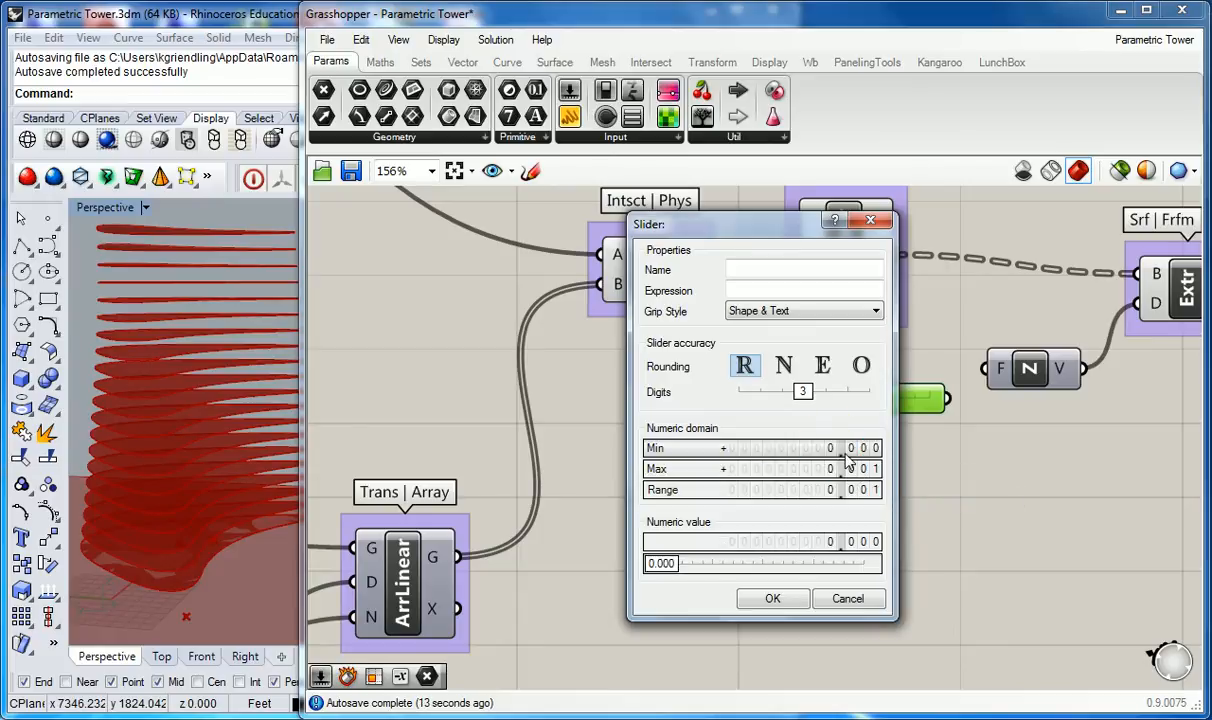
Give the new slider a minimum of -2 and a maximum of 0, with rounding to whole numbers
{"action": "double_click", "coordinate": [846, 454]}
{"action": "type", "text": "-"}
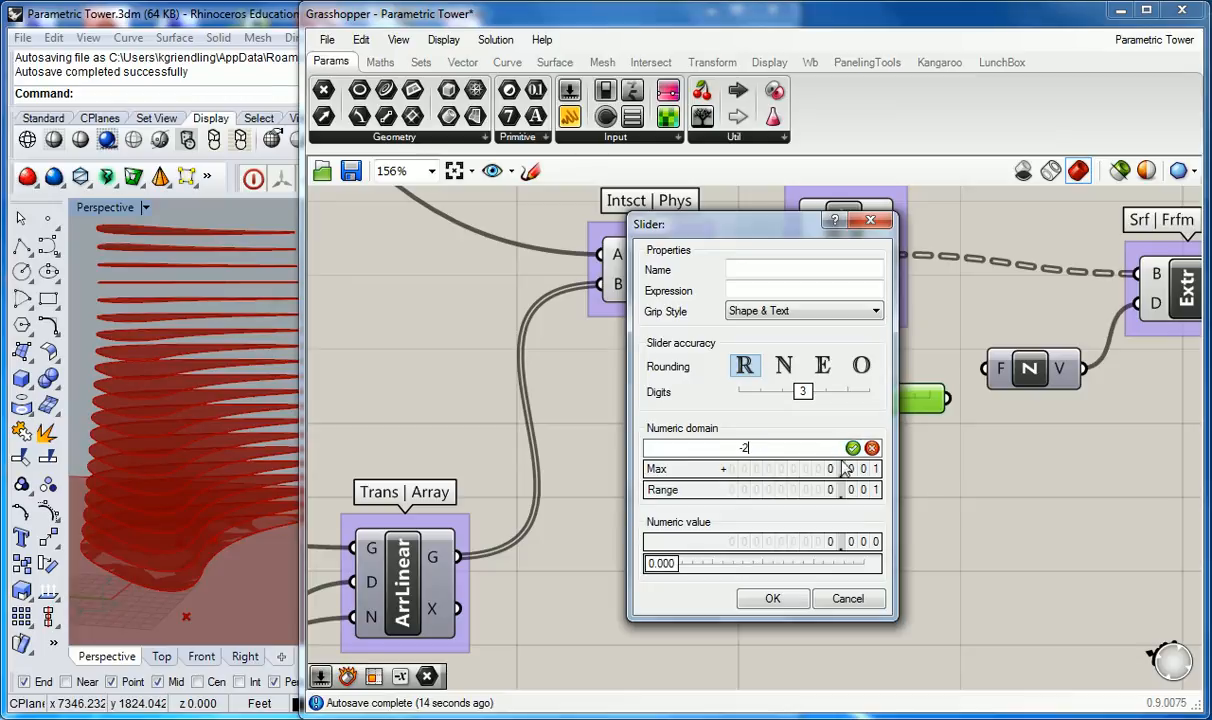
{"action": "type", "text": "2"}
{"action": "left_click", "coordinate": [846, 468]}
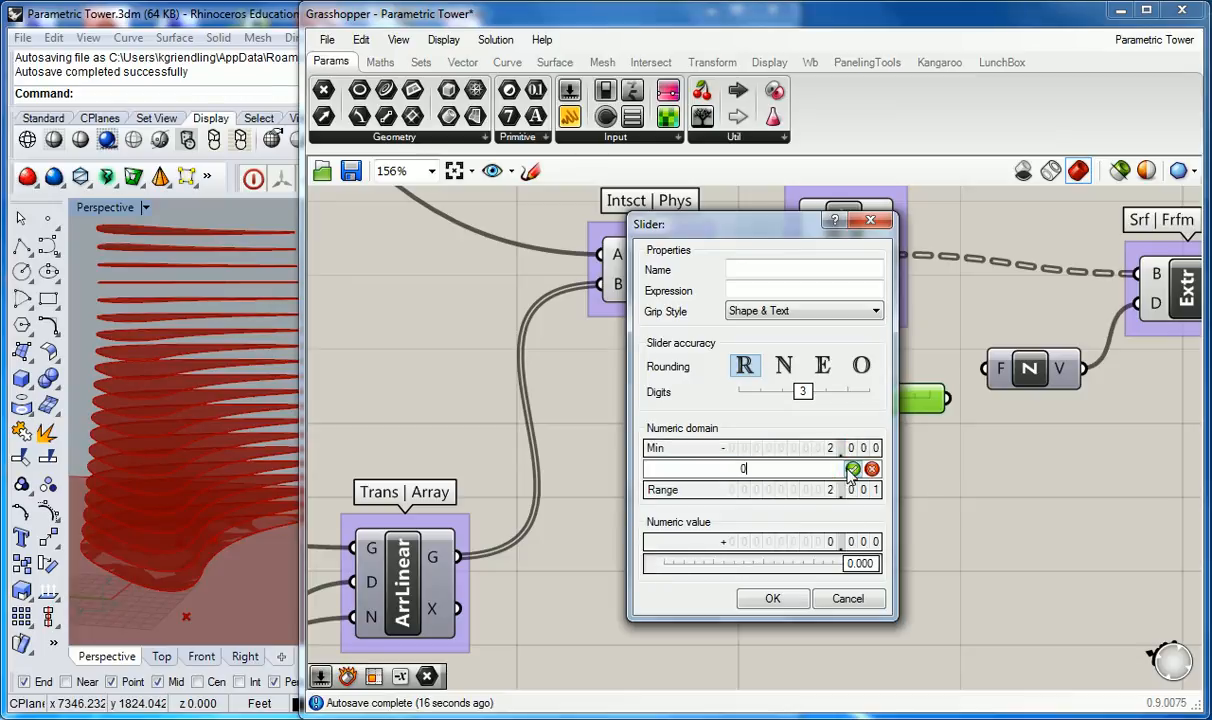
{"action": "left_click", "coordinate": [852, 469]}
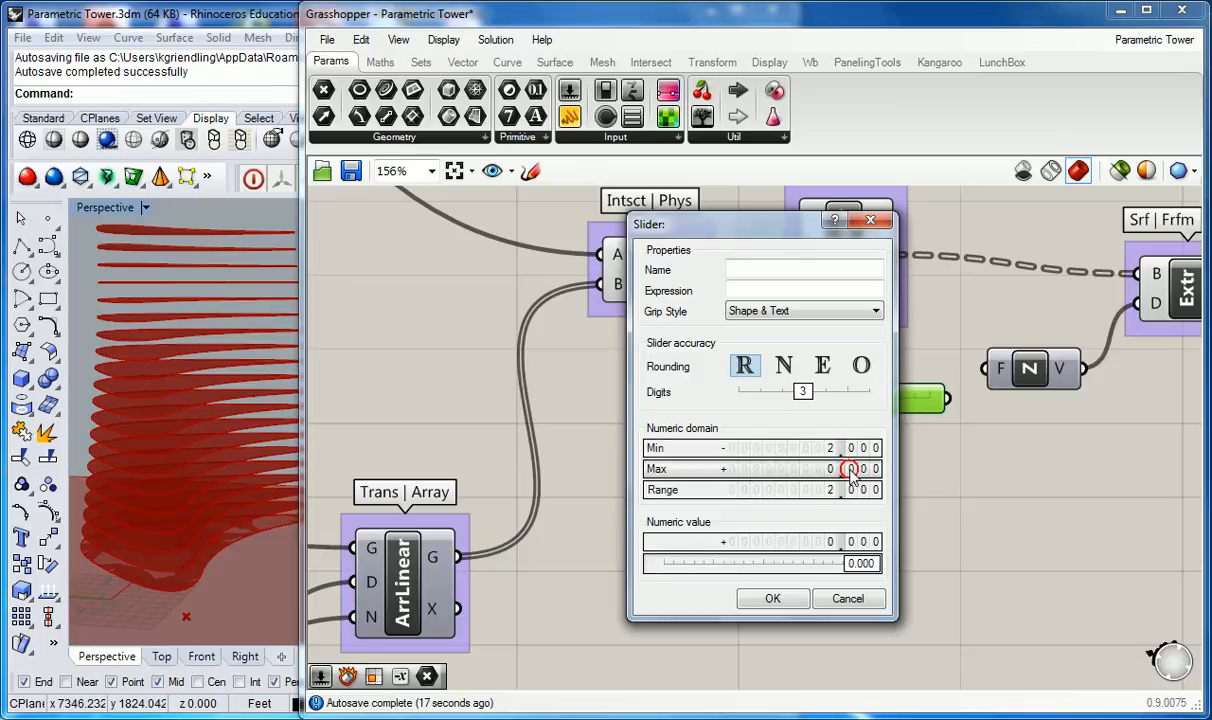
{"action": "left_click", "coordinate": [785, 366]}
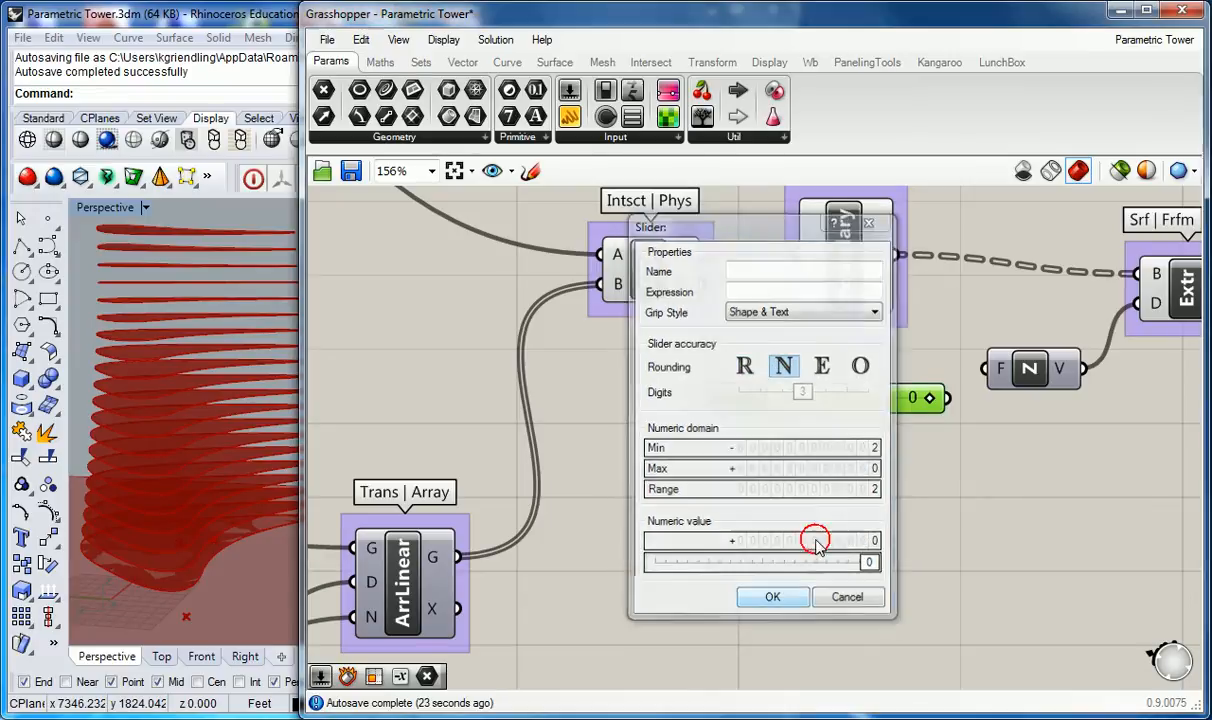
{"action": "left_click", "coordinate": [773, 597]}
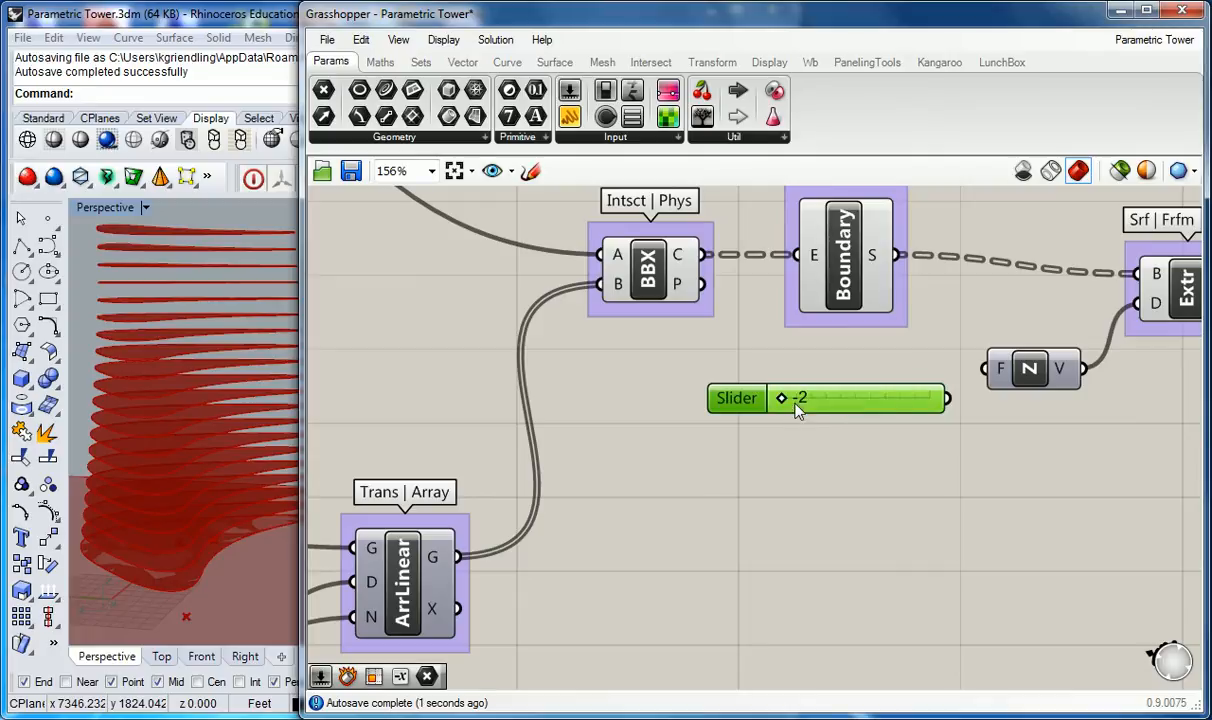
Set the new slider to -2 and connect it to the factor input of the Unit Z vector driving the extrusion
{"action": "left_click_drag", "start_coordinate": [948, 398], "coordinate": [972, 375]}
{"action": "scroll", "coordinate": [240, 495], "scroll_direction": "up", "scroll_amount": 8}
{"action": "right_click_drag", "start_coordinate": [210, 380], "coordinate": [177, 492]}
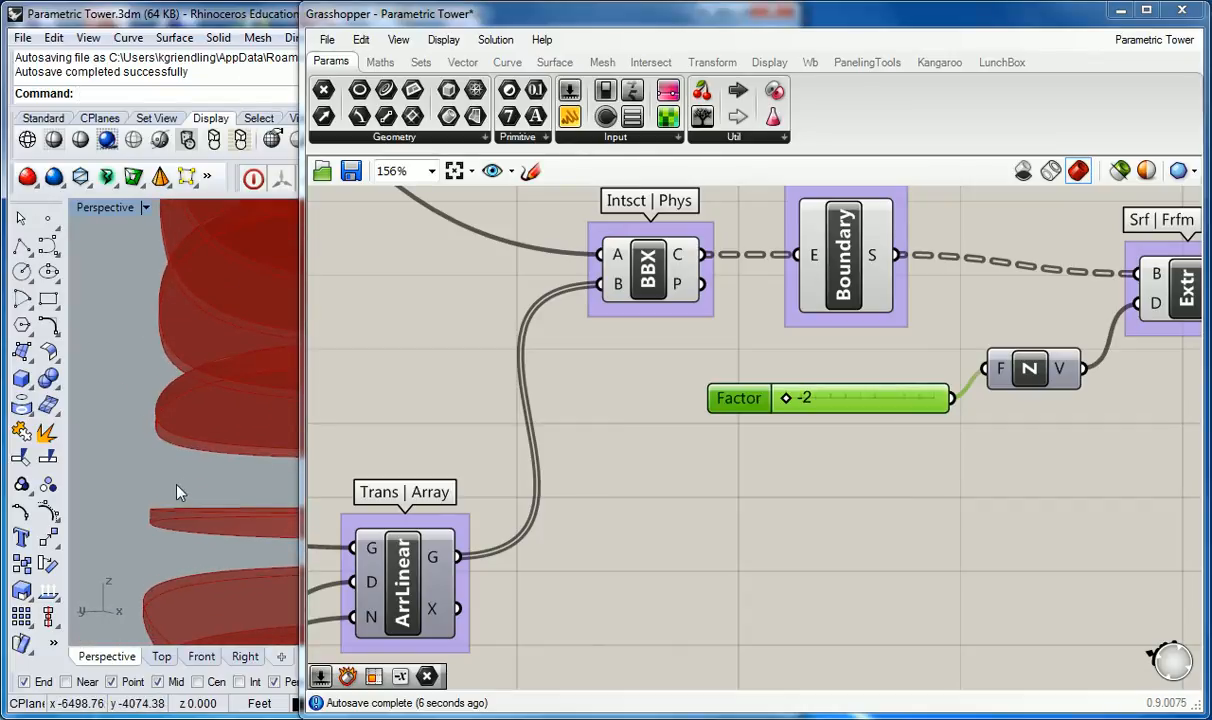
{"action": "right_click_drag", "start_coordinate": [230, 354], "coordinate": [220, 425]}
{"action": "right_click_drag", "start_coordinate": [217, 328], "coordinate": [170, 435], "text": "shift"}
{"action": "scroll", "coordinate": [208, 381], "scroll_direction": "down", "scroll_amount": 10}
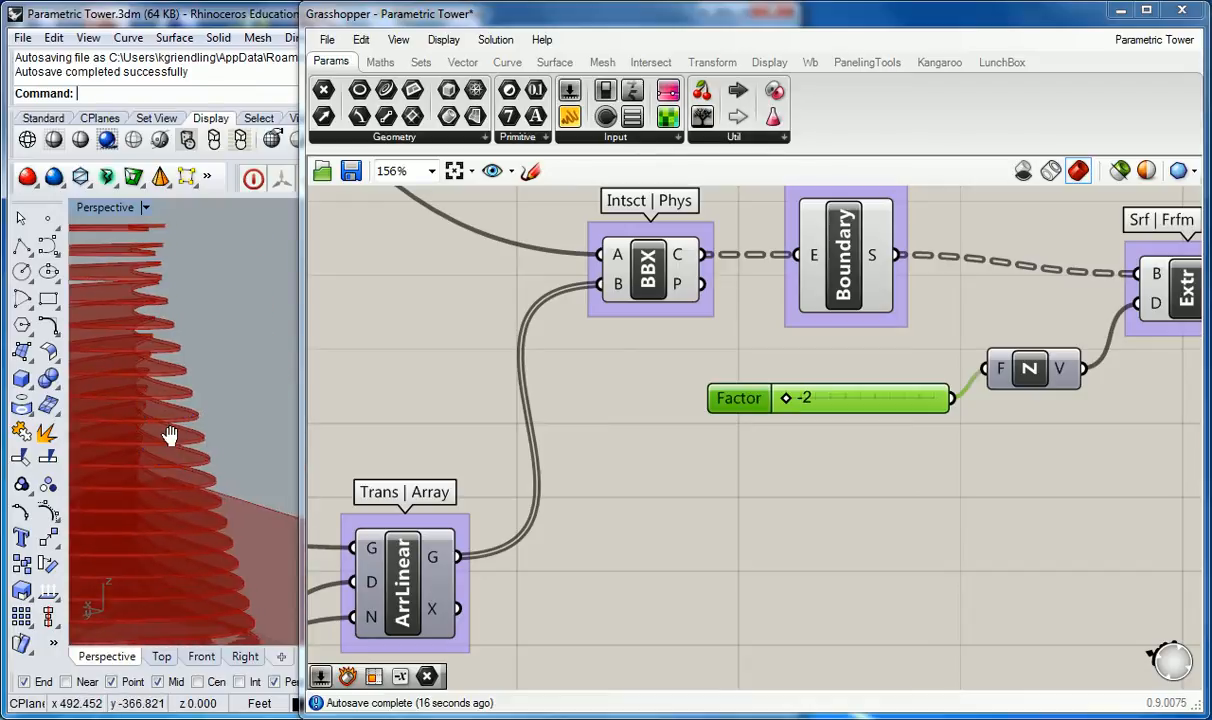
Narrow the Grasshopper window so that more of the Rhino perspective viewport is uncovered
{"action": "scroll", "coordinate": [502, 400], "scroll_direction": "down", "scroll_amount": 3}
{"action": "scroll", "coordinate": [481, 400], "scroll_direction": "up", "scroll_amount": 2}
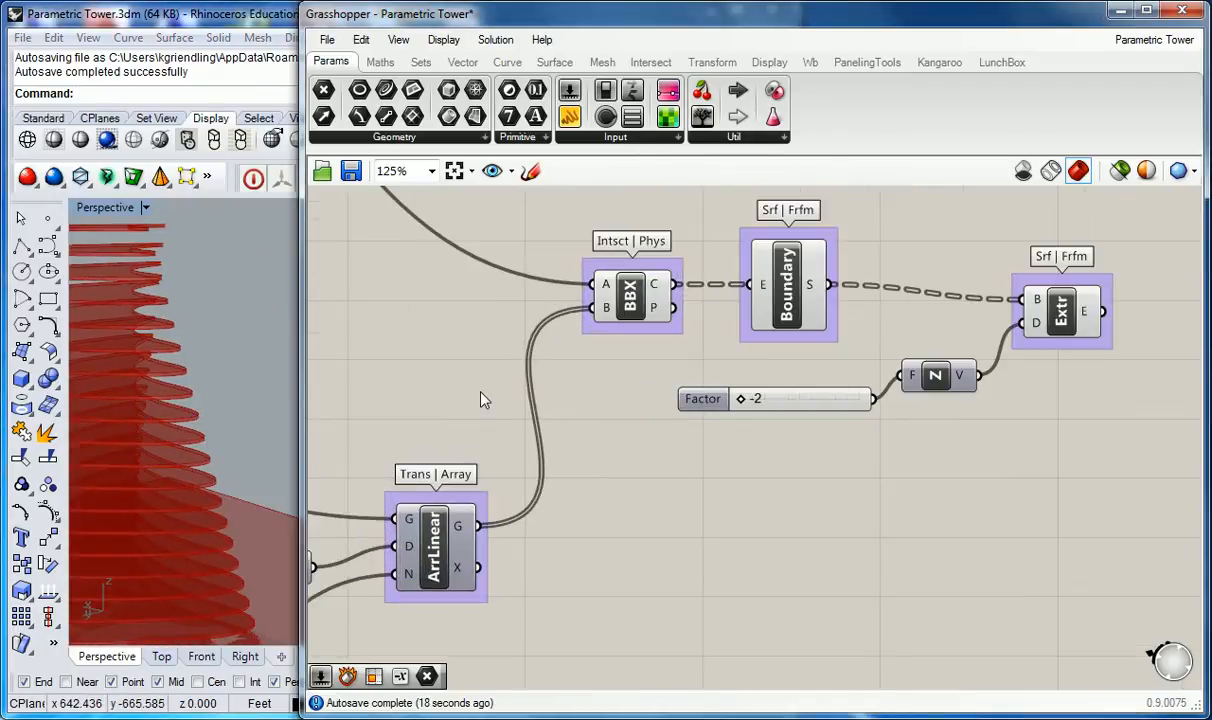
{"action": "right_click_drag", "start_coordinate": [481, 400], "coordinate": [443, 367]}
{"action": "left_click_drag", "start_coordinate": [295, 287], "coordinate": [500, 295]}
Raise the maximum of the linear array's Count slider to 100 and set the slider to 81
{"action": "scroll", "coordinate": [947, 446], "scroll_direction": "down", "scroll_amount": 5}
{"action": "right_click_drag", "start_coordinate": [634, 451], "coordinate": [925, 446]}
{"action": "scroll", "coordinate": [901, 458], "scroll_direction": "up", "scroll_amount": 4}
{"action": "right_click_drag", "start_coordinate": [286, 340], "coordinate": [308, 465]}
{"action": "right_click_drag", "start_coordinate": [1047, 447], "coordinate": [989, 334]}
{"action": "right_click_drag", "start_coordinate": [977, 494], "coordinate": [882, 465]}
{"action": "scroll", "coordinate": [824, 495], "scroll_direction": "up", "scroll_amount": 2}
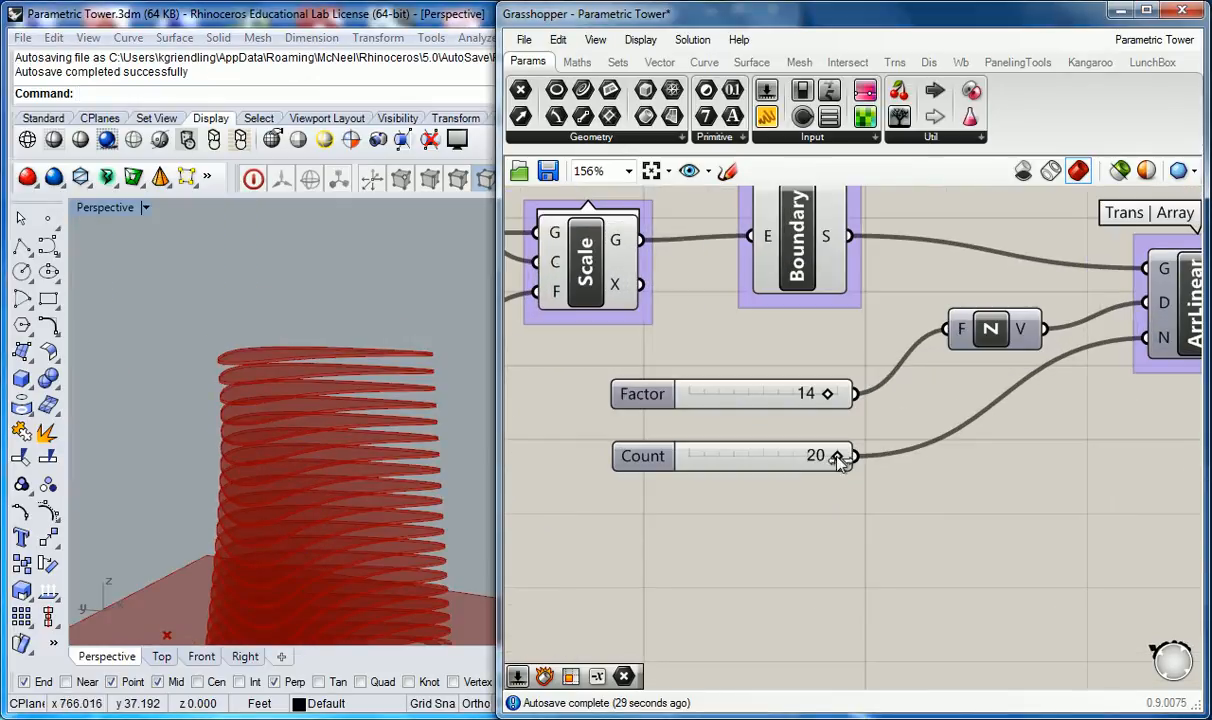
{"action": "double_click", "coordinate": [644, 456]}
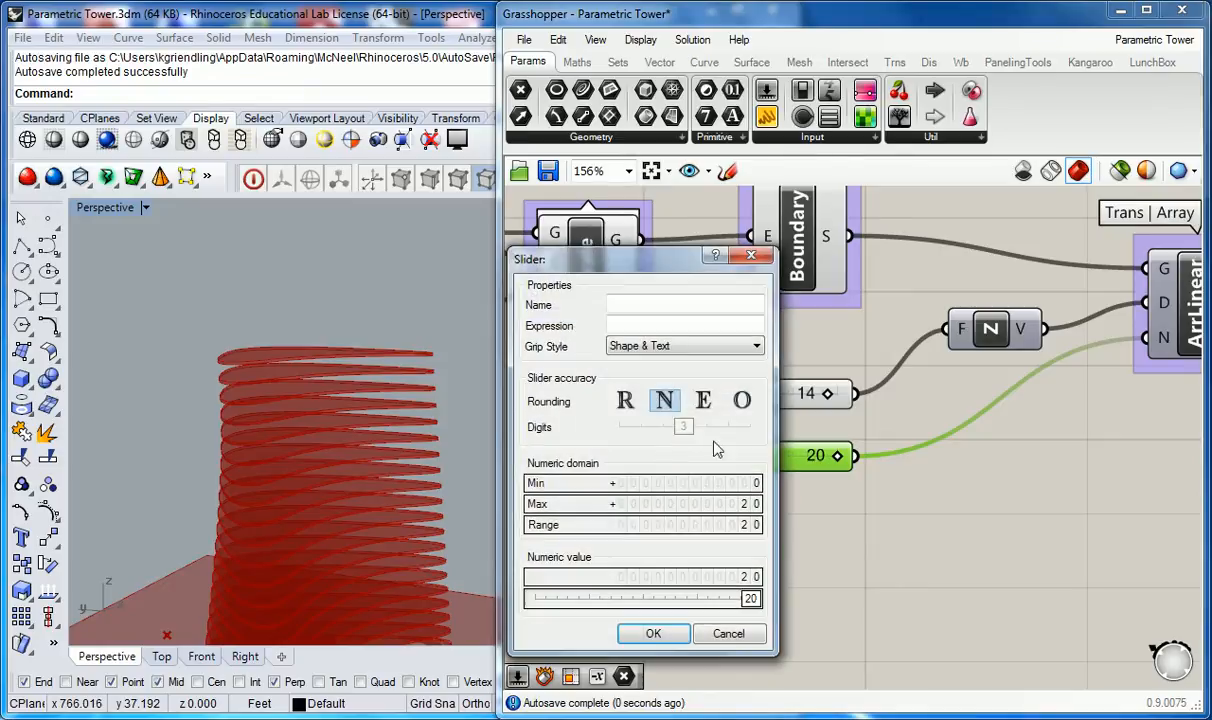
{"action": "double_click", "coordinate": [745, 510]}
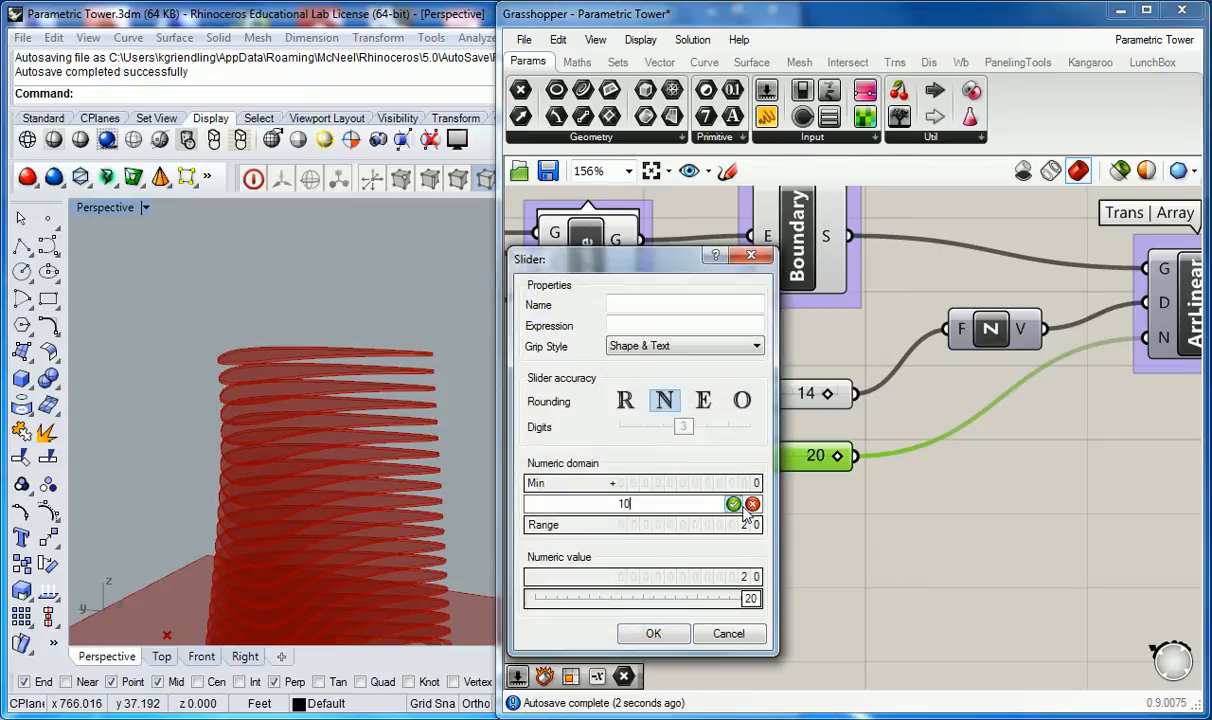
{"action": "left_click", "coordinate": [733, 504]}
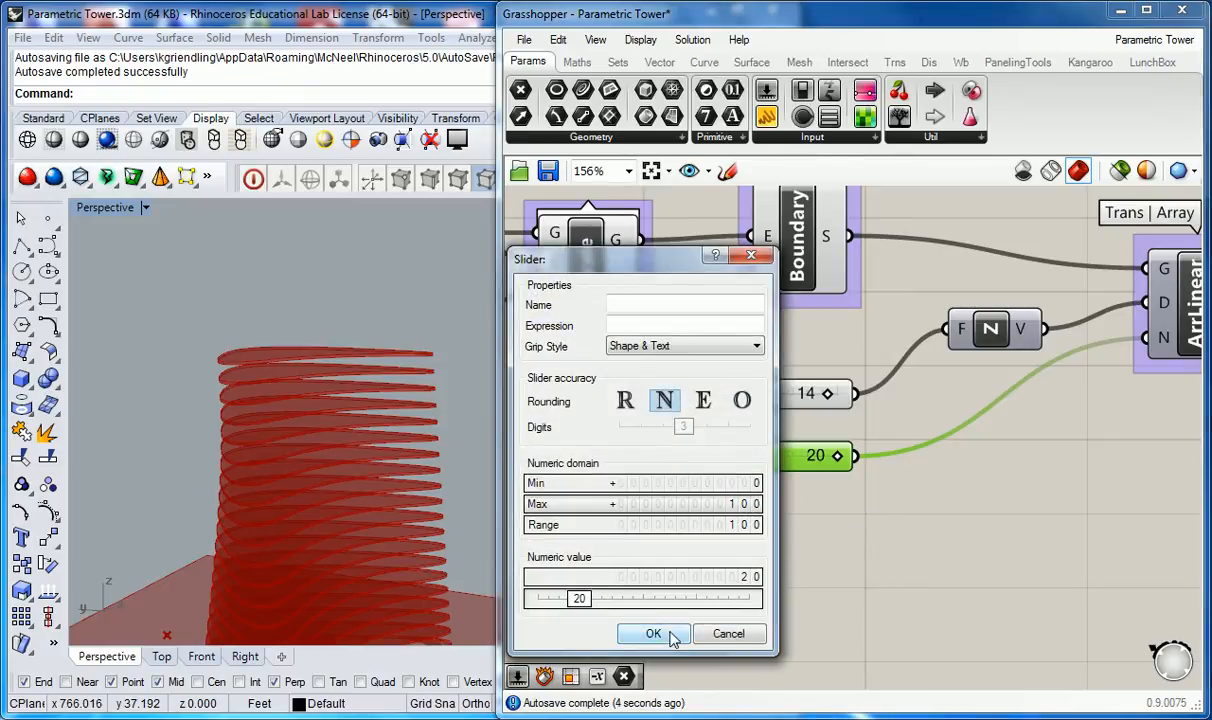
{"action": "left_click", "coordinate": [653, 634]}
{"action": "left_click_drag", "start_coordinate": [720, 460], "coordinate": [775, 458]}
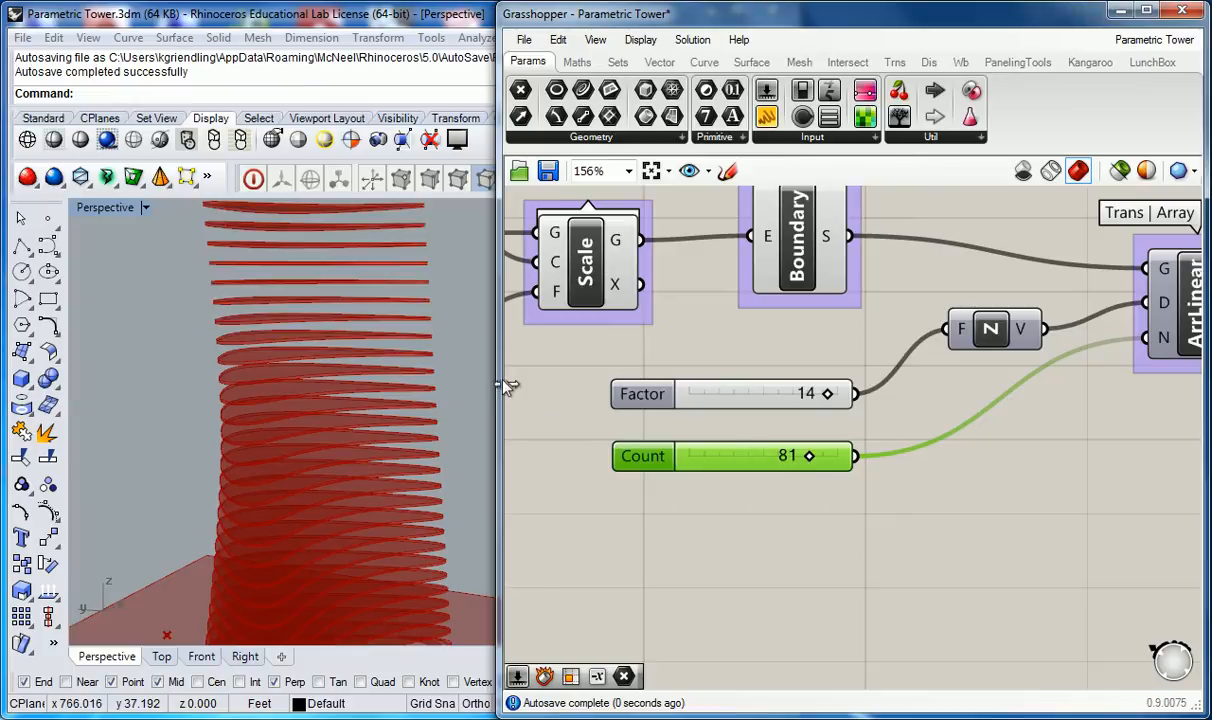
Examine the tower's stacked floors over its full height and from several angles
{"action": "scroll", "coordinate": [460, 358], "scroll_direction": "down", "scroll_amount": 8}
{"action": "right_click_drag", "start_coordinate": [445, 318], "coordinate": [414, 387], "text": "shift"}
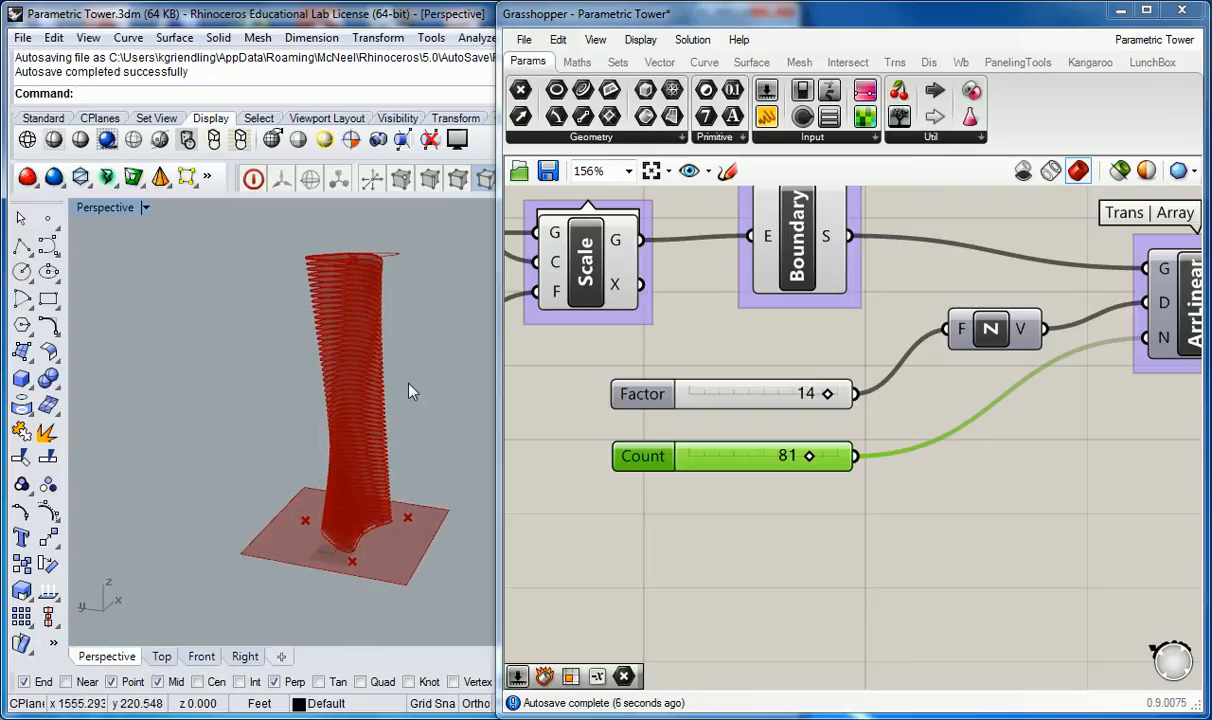
{"action": "scroll", "coordinate": [403, 401], "scroll_direction": "up", "scroll_amount": 6}
{"action": "scroll", "coordinate": [395, 411], "scroll_direction": "down", "scroll_amount": 4}
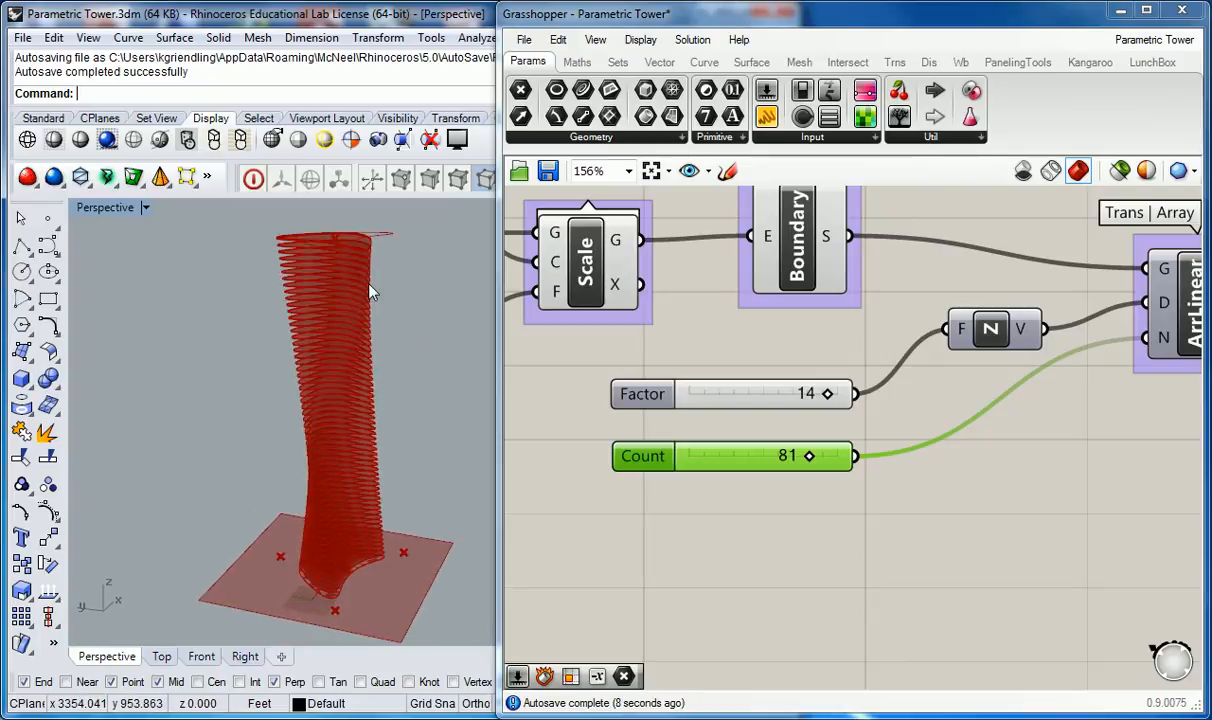
{"action": "right_click_drag", "start_coordinate": [370, 290], "coordinate": [355, 415]}
{"action": "scroll", "coordinate": [298, 313], "scroll_direction": "up", "scroll_amount": 6}
{"action": "right_click_drag", "start_coordinate": [298, 347], "coordinate": [273, 373]}
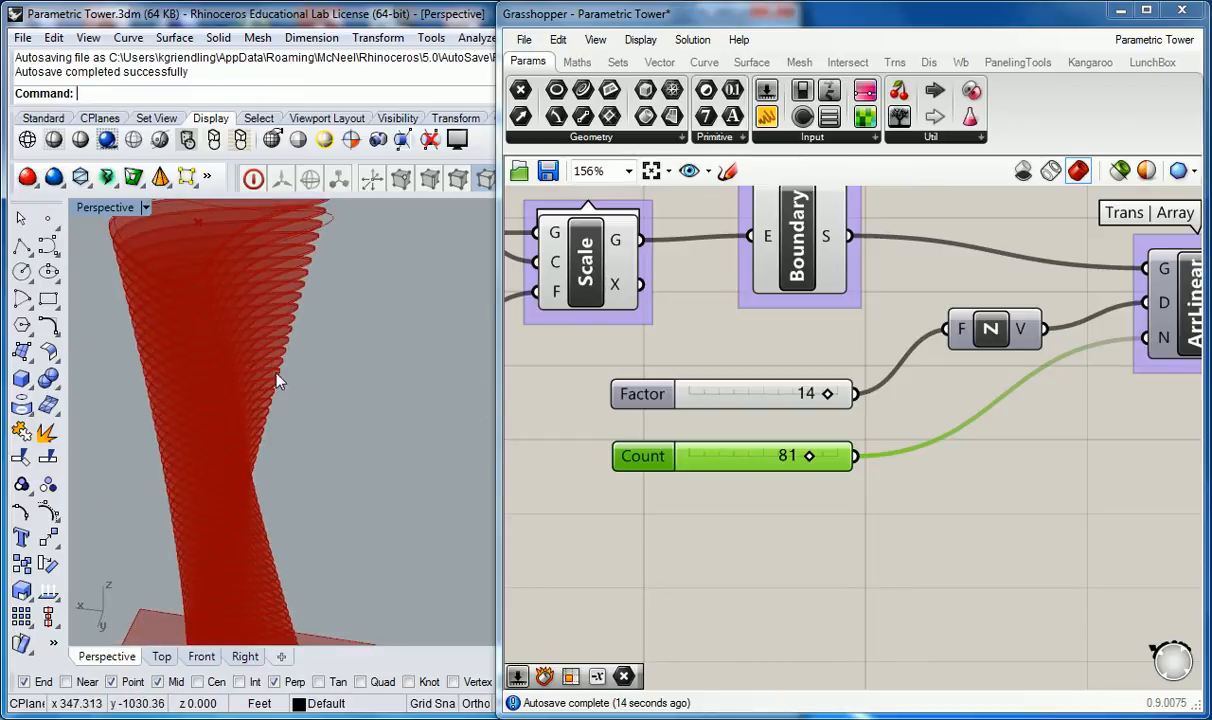
Set the Degrees slider that controls the tower's rotation to 72
{"action": "scroll", "coordinate": [660, 327], "scroll_direction": "down", "scroll_amount": 5}
{"action": "scroll", "coordinate": [660, 327], "scroll_direction": "up", "scroll_amount": 5}
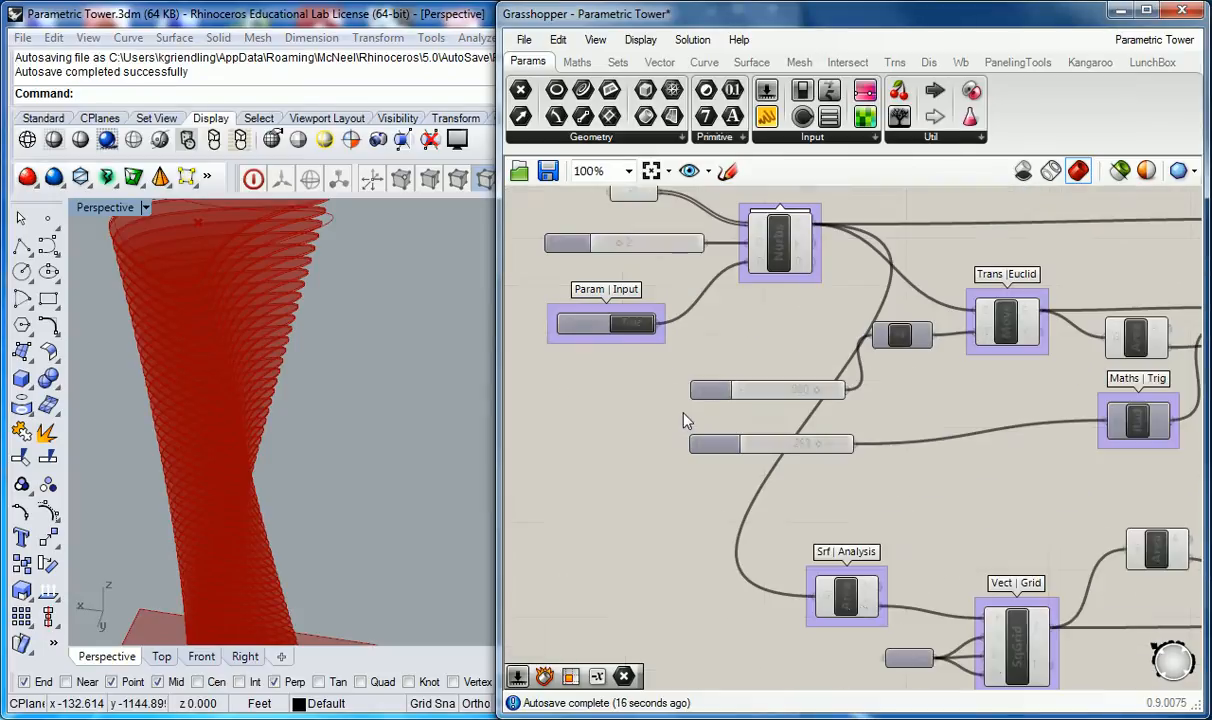
{"action": "scroll", "coordinate": [800, 473], "scroll_direction": "up", "scroll_amount": 2}
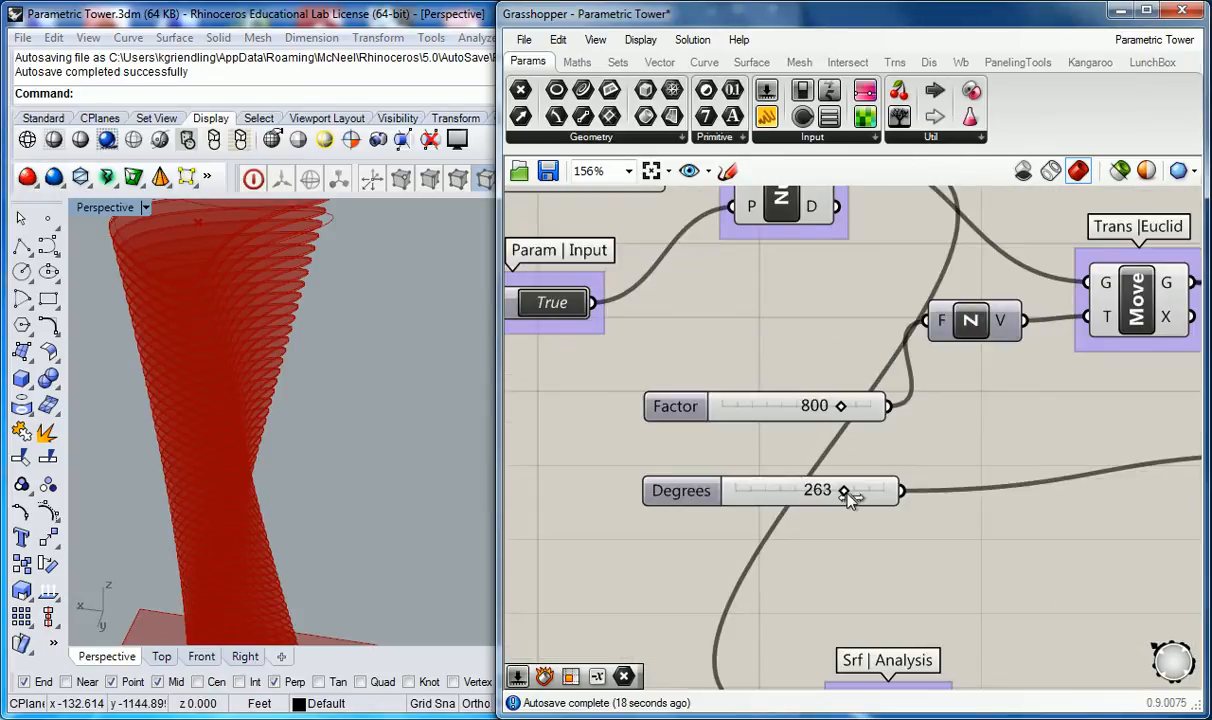
{"action": "left_click_drag", "start_coordinate": [840, 492], "coordinate": [770, 497]}
{"action": "right_click_drag", "start_coordinate": [162, 400], "coordinate": [403, 333]}
{"action": "right_click_drag", "start_coordinate": [310, 419], "coordinate": [476, 417]}
{"action": "scroll", "coordinate": [381, 373], "scroll_direction": "down", "scroll_amount": 5}
{"action": "right_click_drag", "start_coordinate": [381, 373], "coordinate": [413, 351]}
{"action": "scroll", "coordinate": [369, 348], "scroll_direction": "up", "scroll_amount": 5}
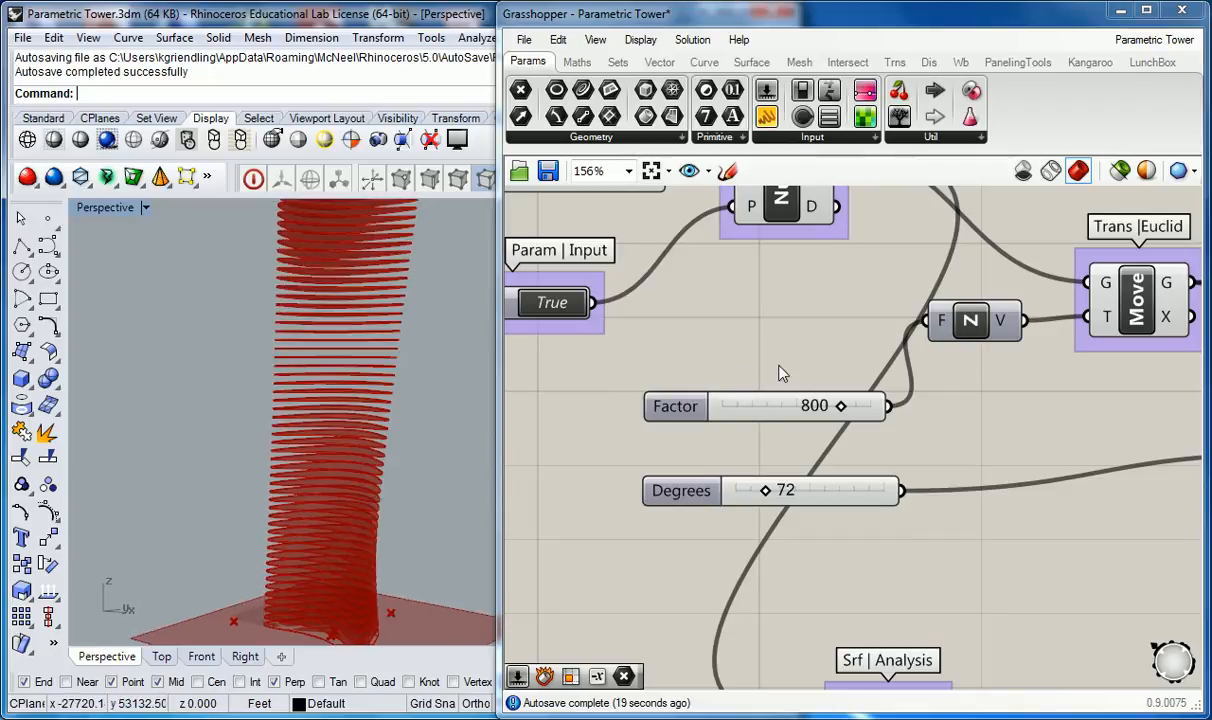
Select the Extrude component and examine the highlighted floor slabs up close in the tower
{"action": "scroll", "coordinate": [784, 314], "scroll_direction": "down", "scroll_amount": 4}
{"action": "mouse_move", "coordinate": [796, 319]}
{"action": "right_mouse_down"}
{"action": "mouse_move", "coordinate": [870, 401]}
{"action": "mouse_move", "coordinate": [832, 403]}
{"action": "right_mouse_up"}
{"action": "mouse_move", "coordinate": [1081, 518]}
{"action": "right_mouse_down"}
{"action": "mouse_move", "coordinate": [1063, 473]}
{"action": "mouse_move", "coordinate": [960, 424]}
{"action": "right_mouse_up"}
{"action": "right_click_drag", "start_coordinate": [1074, 450], "coordinate": [852, 454]}
{"action": "right_click_drag", "start_coordinate": [1130, 358], "coordinate": [1023, 381]}
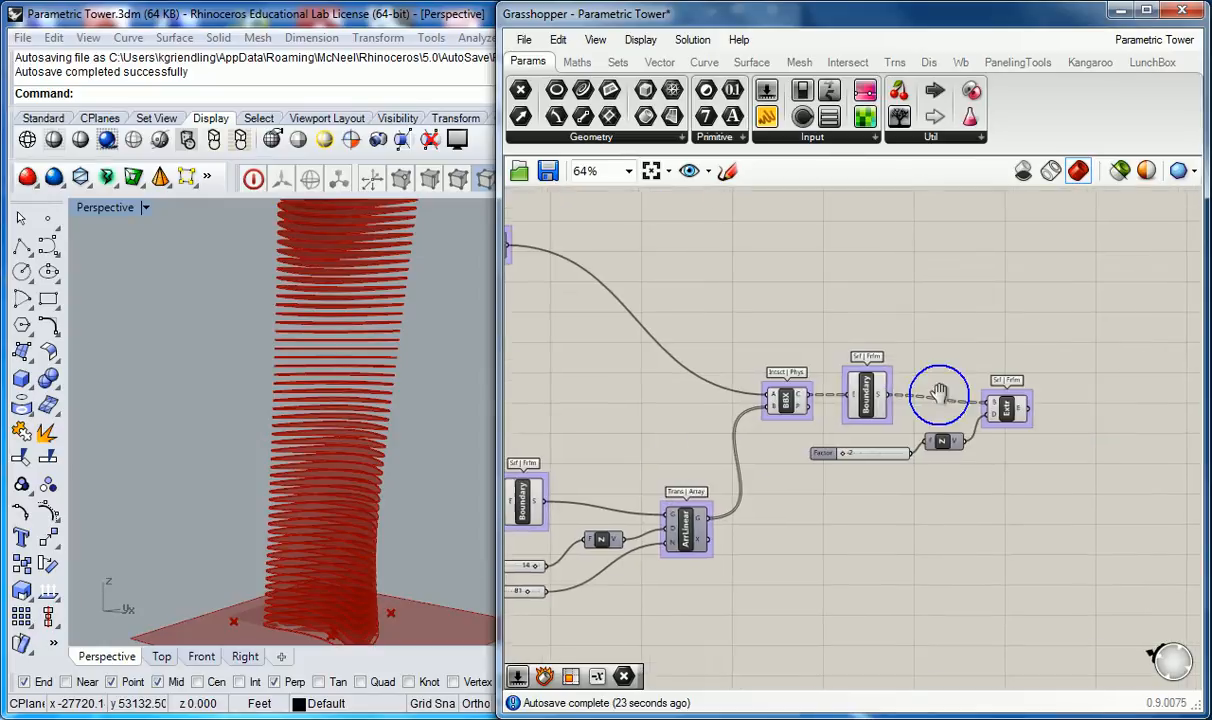
{"action": "scroll", "coordinate": [1023, 381], "scroll_direction": "up", "scroll_amount": 3}
{"action": "left_click", "coordinate": [990, 422]}
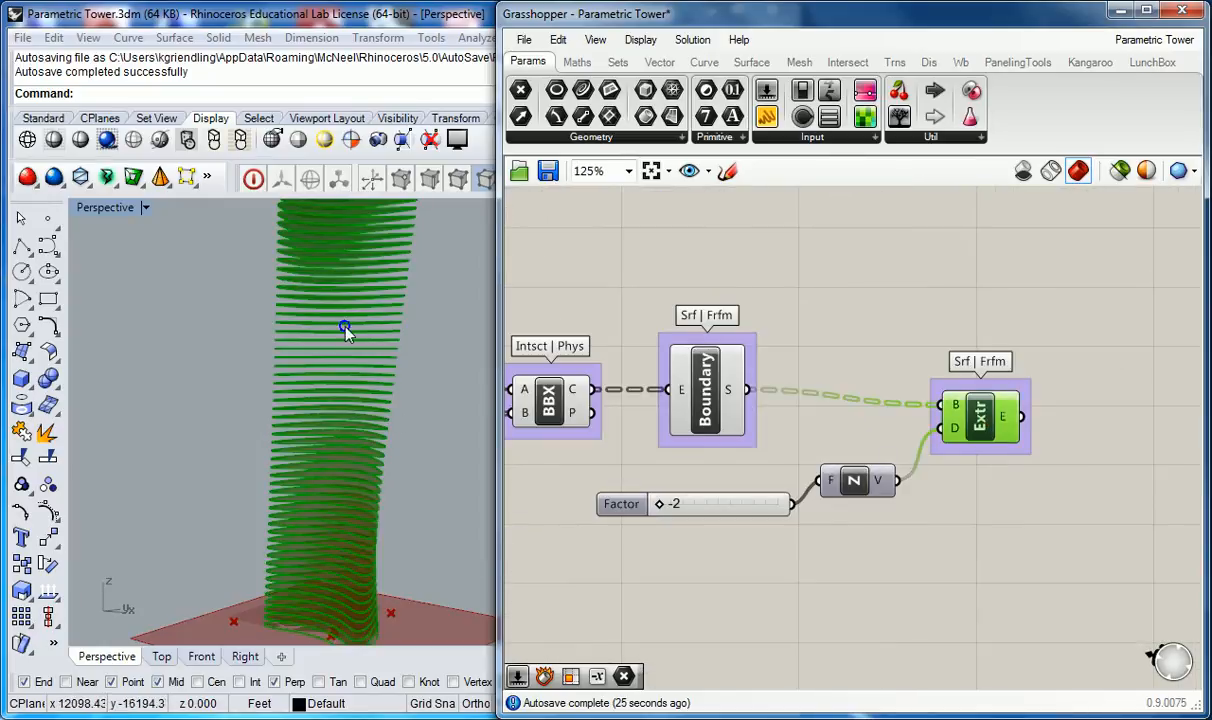
{"action": "scroll", "coordinate": [338, 340], "scroll_direction": "up", "scroll_amount": 6}
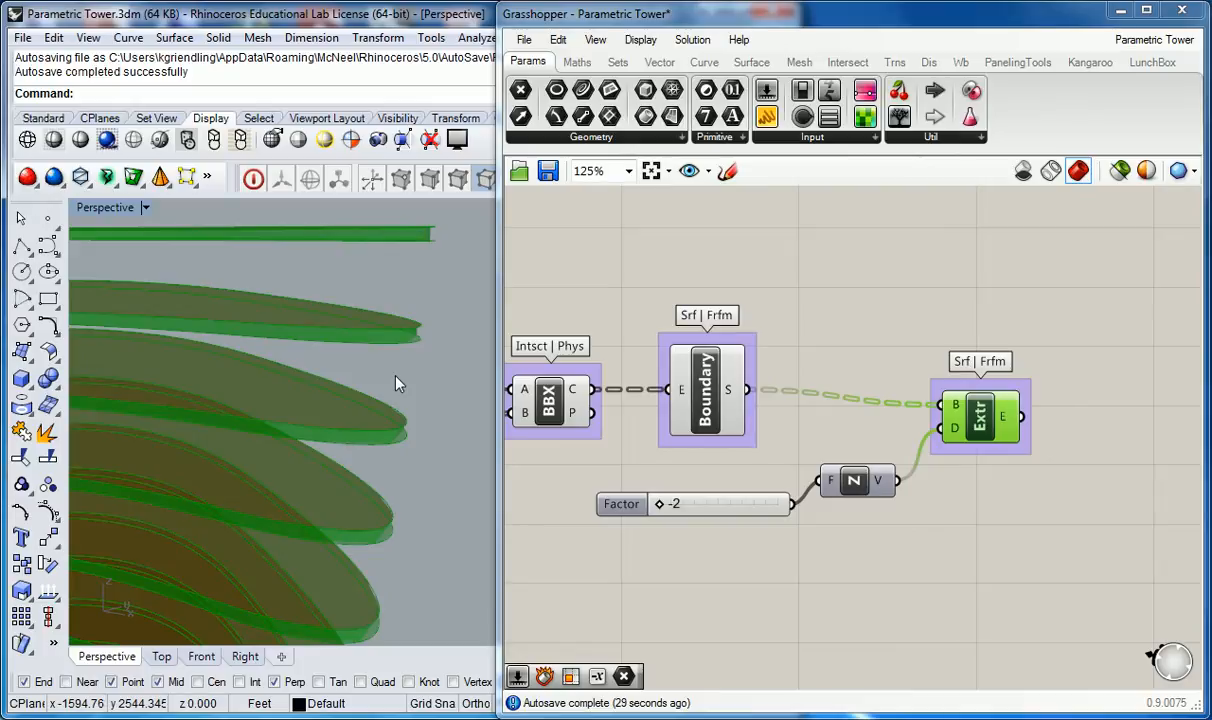
Turn off the preview of the Extrude component
{"action": "right_click", "coordinate": [955, 420]}
{"action": "left_click", "coordinate": [1003, 468]}
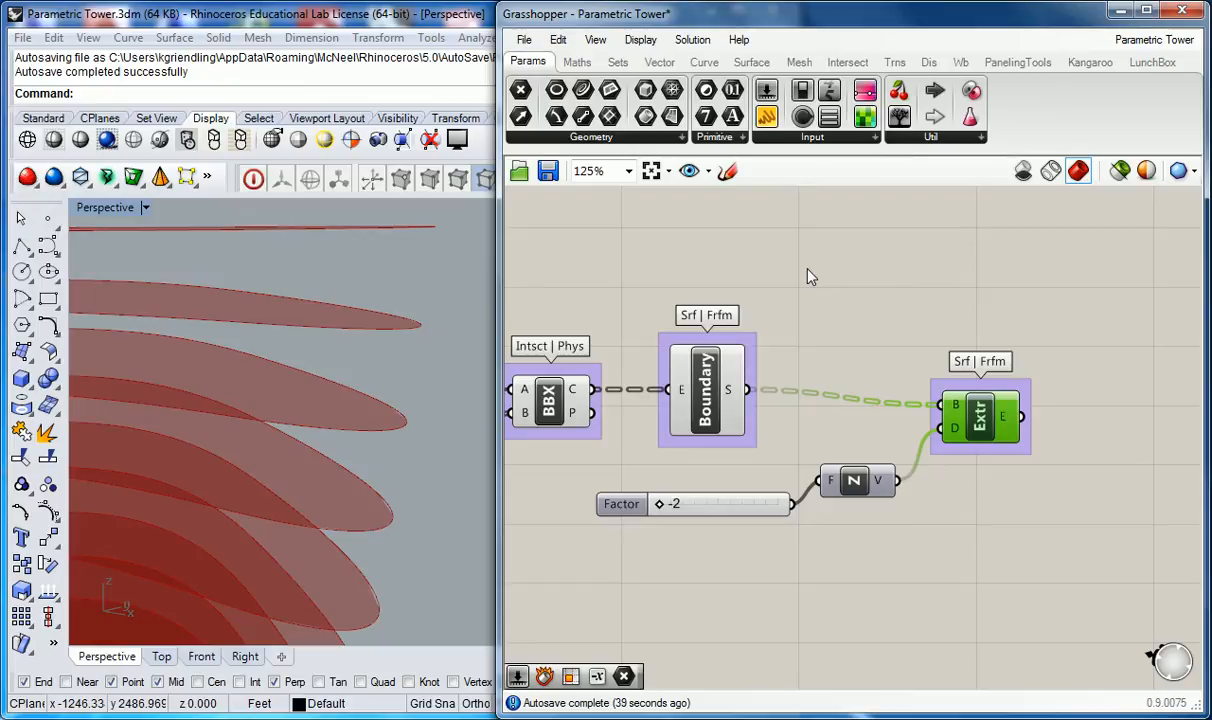
Set the Degrees slider that controls the tower's rotation to 61
{"action": "scroll", "coordinate": [810, 277], "scroll_direction": "down", "scroll_amount": 5}
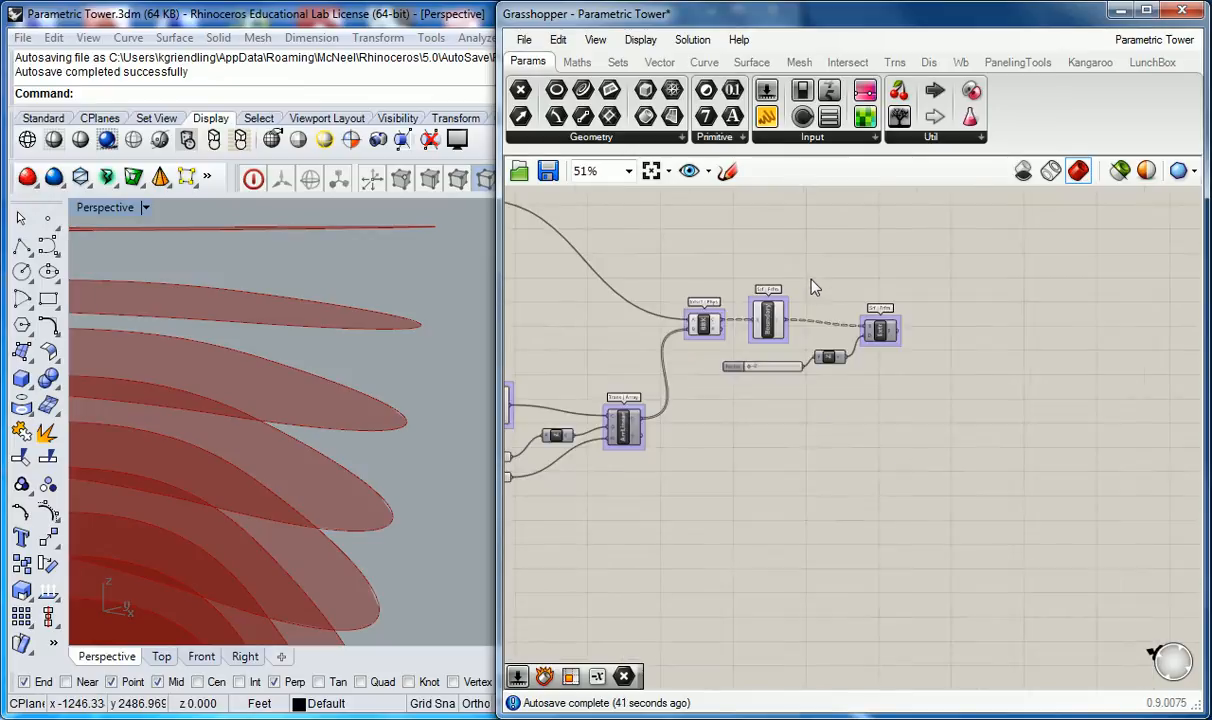
{"action": "scroll", "coordinate": [798, 371], "scroll_direction": "up", "scroll_amount": 5}
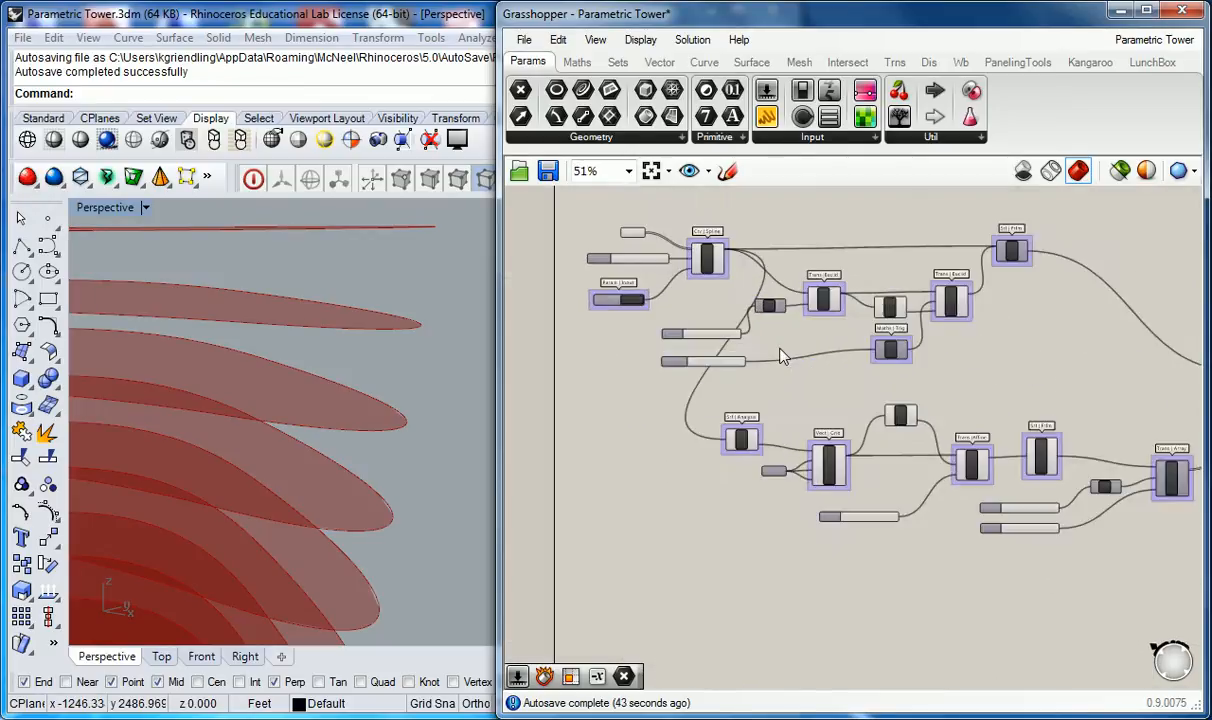
{"action": "right_click_drag", "start_coordinate": [360, 433], "coordinate": [430, 376]}
{"action": "scroll", "coordinate": [394, 430], "scroll_direction": "down", "scroll_amount": 3}
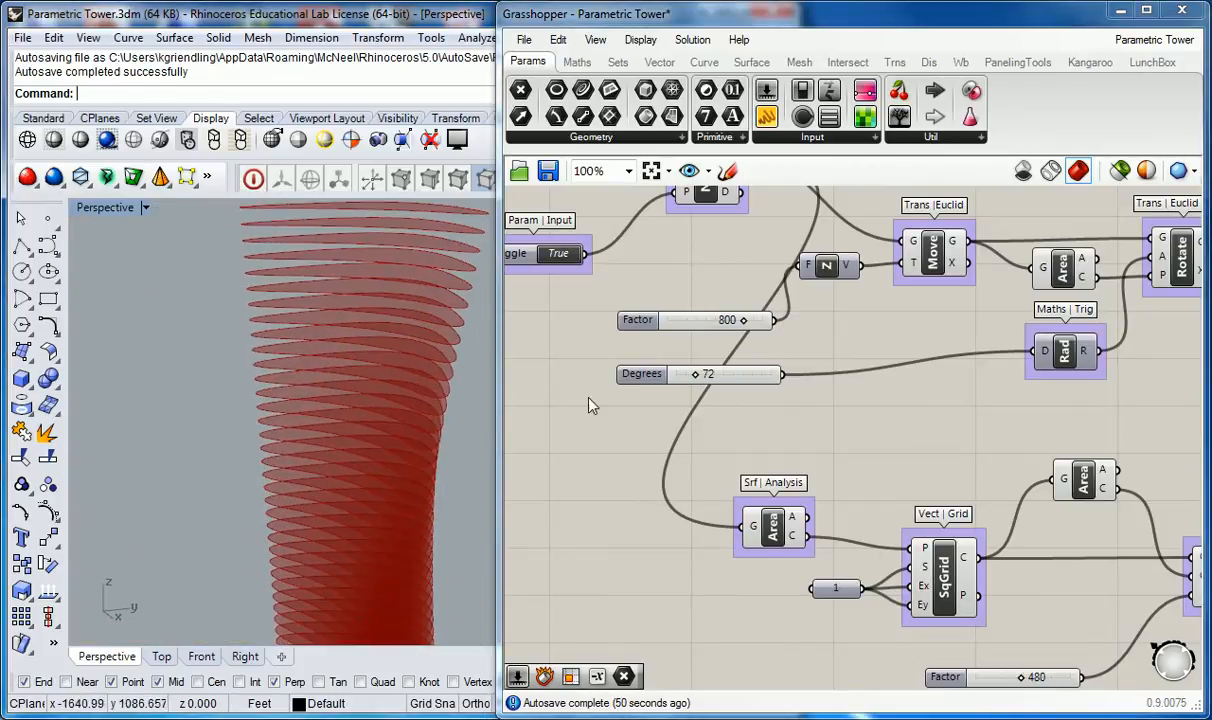
{"action": "left_click", "coordinate": [726, 402]}
{"action": "mouse_move", "coordinate": [690, 378]}
{"action": "left_mouse_down"}
{"action": "mouse_move", "coordinate": [722, 380]}
{"action": "mouse_move", "coordinate": [695, 385]}
{"action": "left_mouse_up"}
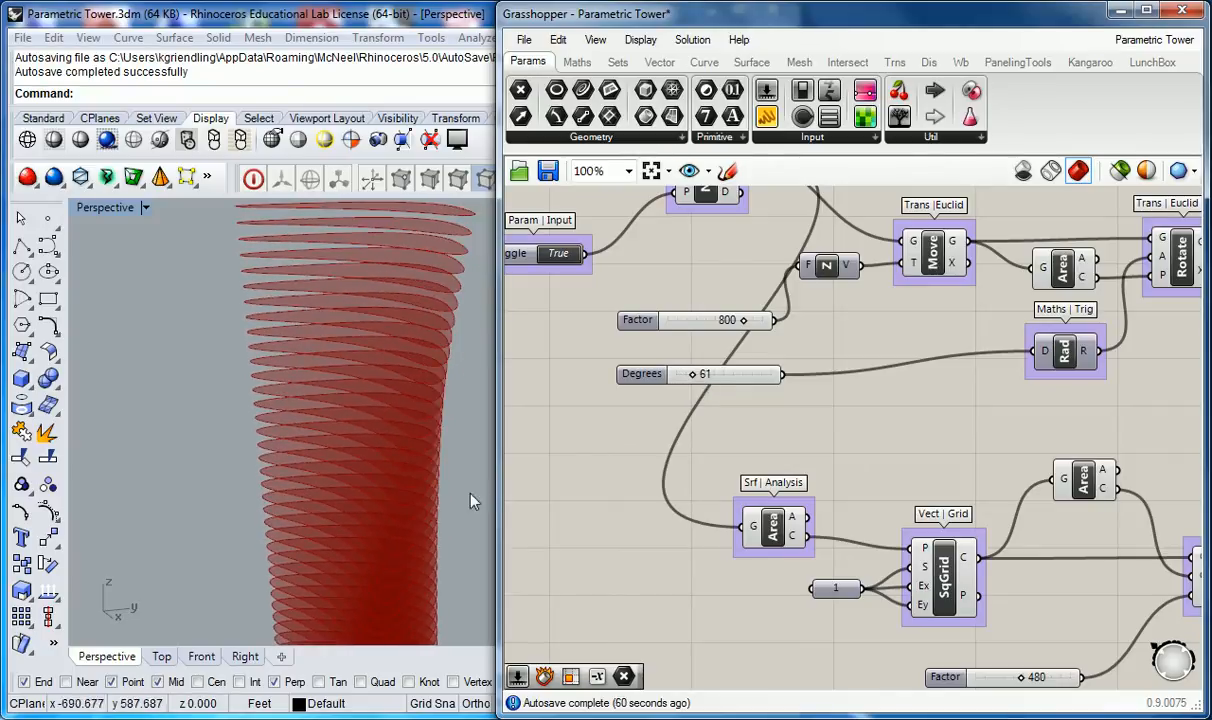
{"action": "left_click", "coordinate": [479, 462]}
Turn off the preview of the Boundary component that follows the BBX intersection
{"action": "right_click_drag", "start_coordinate": [1095, 427], "coordinate": [789, 497]}
{"action": "right_click_drag", "start_coordinate": [914, 401], "coordinate": [666, 430]}
{"action": "right_click_drag", "start_coordinate": [914, 454], "coordinate": [661, 279]}
{"action": "left_click", "coordinate": [1105, 320]}
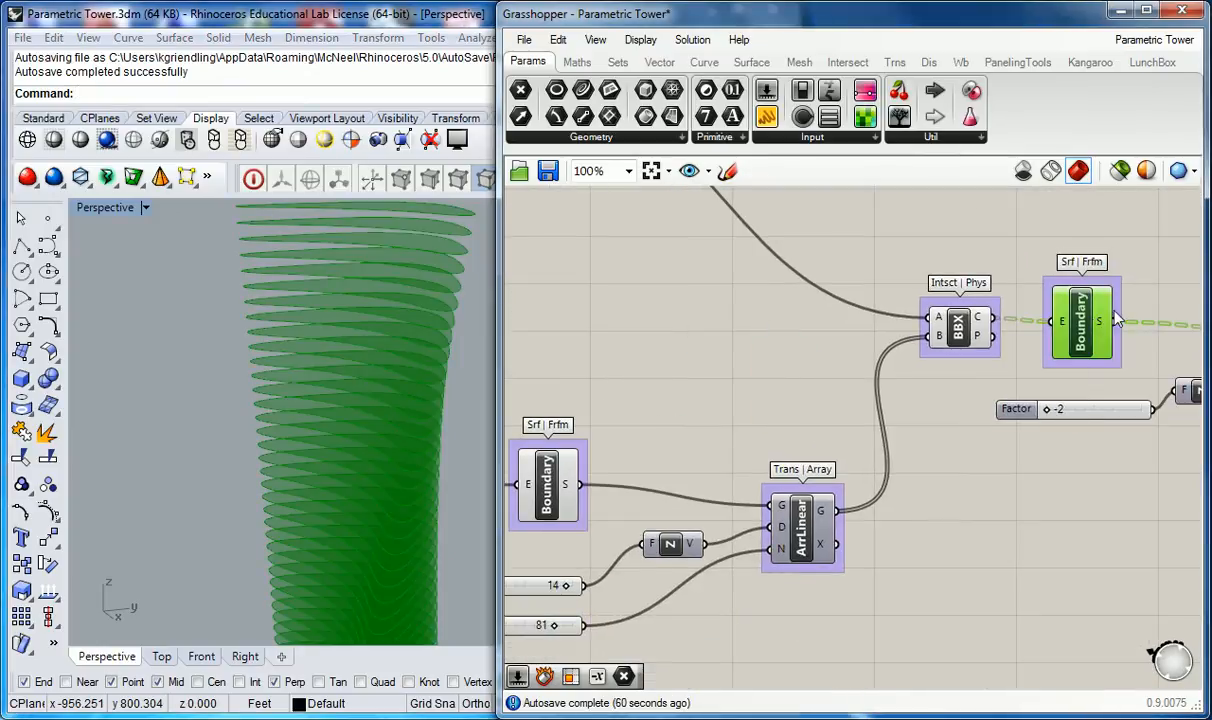
{"action": "right_click", "coordinate": [1070, 326]}
{"action": "left_click", "coordinate": [1087, 360]}
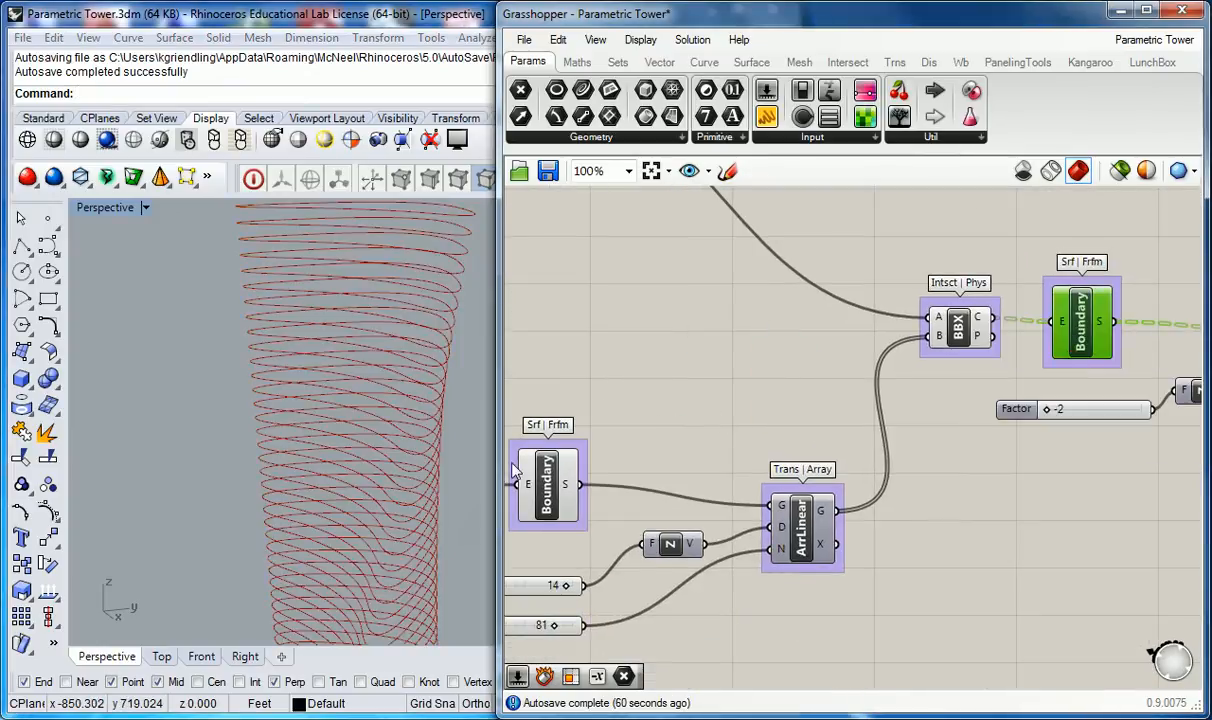
Lower the Degrees slider that controls the tower's rotation to 58
{"action": "scroll", "coordinate": [641, 387], "scroll_direction": "down", "scroll_amount": 4}
{"action": "scroll", "coordinate": [590, 385], "scroll_direction": "up", "scroll_amount": 6}
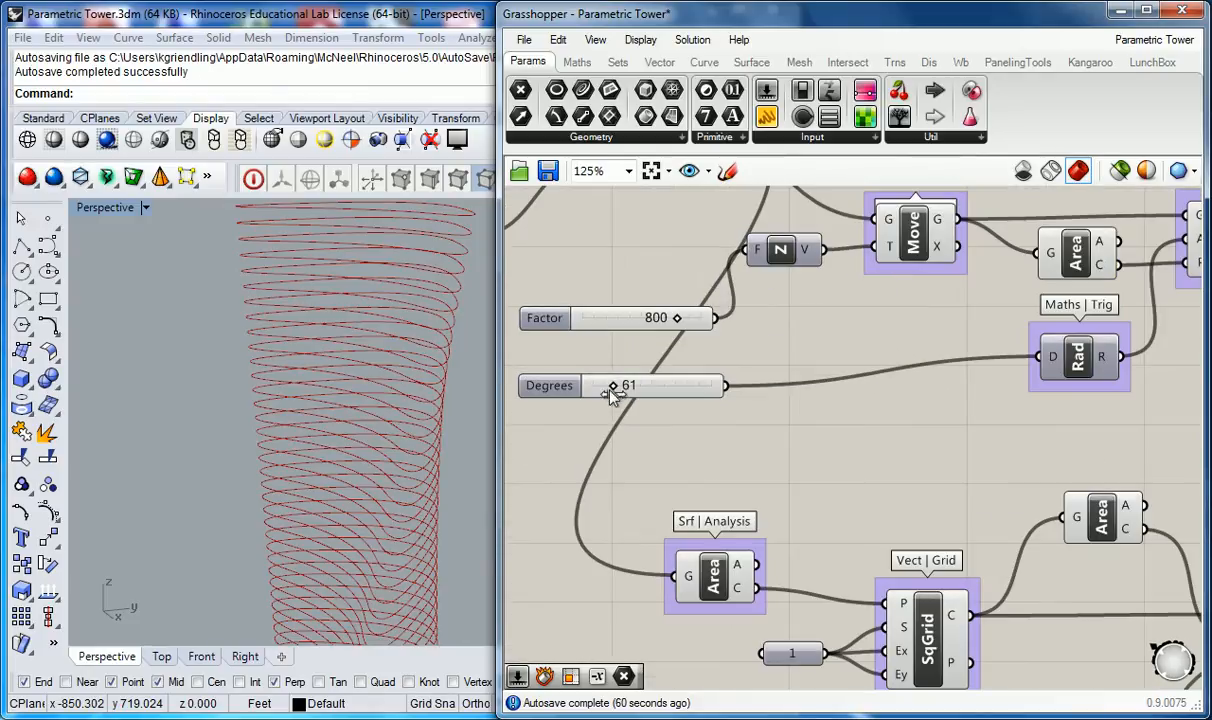
{"action": "mouse_move", "coordinate": [612, 388]}
{"action": "left_mouse_down"}
{"action": "mouse_move", "coordinate": [640, 390]}
{"action": "mouse_move", "coordinate": [603, 392]}
{"action": "mouse_move", "coordinate": [619, 400]}
{"action": "left_mouse_up"}
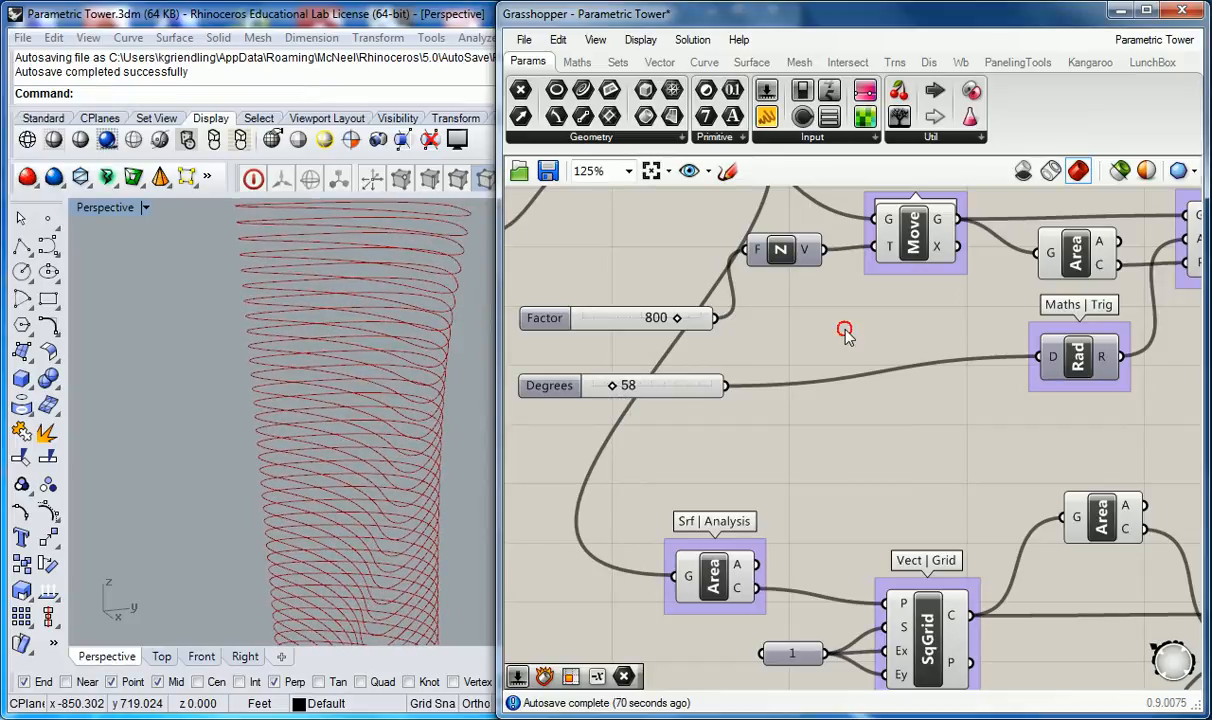
Turn the preview of the Boundary component after the BBX intersection back on
{"action": "scroll", "coordinate": [981, 383], "scroll_direction": "down", "scroll_amount": 4}
{"action": "scroll", "coordinate": [981, 383], "scroll_direction": "up", "scroll_amount": 4}
{"action": "left_click", "coordinate": [1003, 420]}
{"action": "left_click_drag", "start_coordinate": [1003, 420], "coordinate": [1019, 414]}
{"action": "right_click", "coordinate": [1019, 414]}
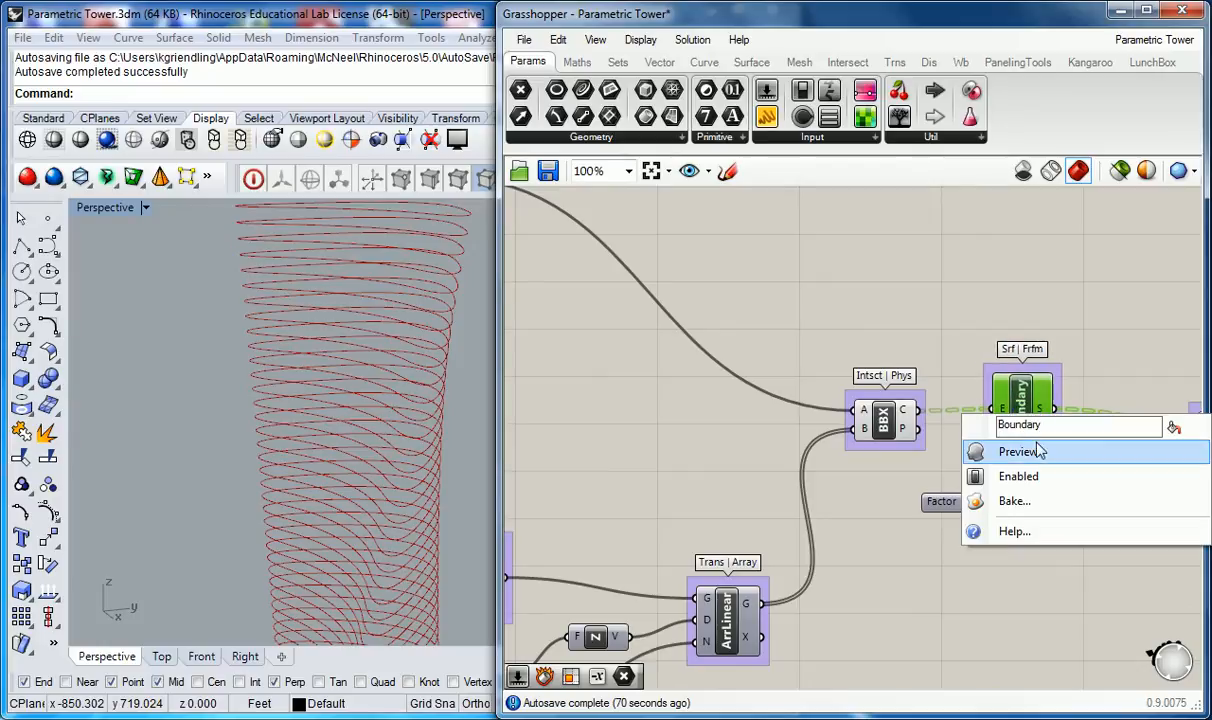
{"action": "left_click", "coordinate": [1018, 451]}
{"action": "left_click", "coordinate": [822, 372]}
Set the linear array's Count slider to 20 and view the tower from a wider angle
{"action": "right_click_drag", "start_coordinate": [1088, 337], "coordinate": [838, 327]}
{"action": "right_click_drag", "start_coordinate": [346, 386], "coordinate": [365, 433]}
{"action": "scroll", "coordinate": [365, 433], "scroll_direction": "down", "scroll_amount": 5}
{"action": "right_click_drag", "start_coordinate": [658, 561], "coordinate": [1200, 388]}
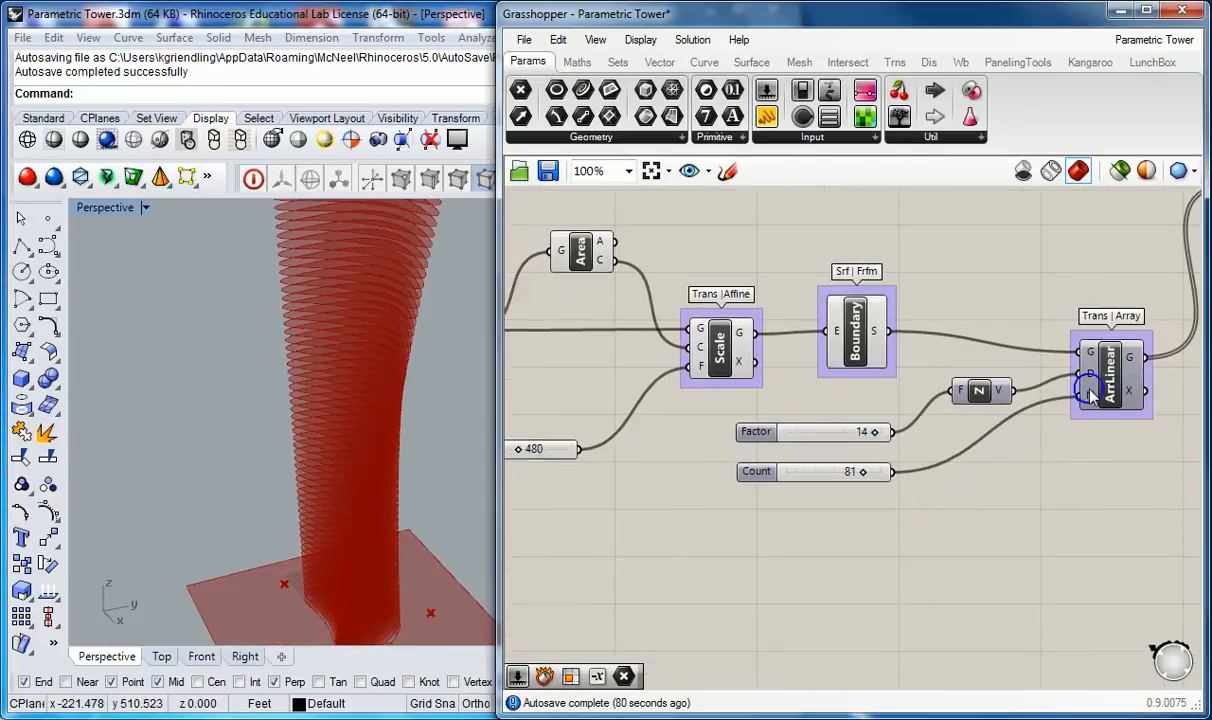
{"action": "scroll", "coordinate": [840, 487], "scroll_direction": "up", "scroll_amount": 3}
{"action": "left_click_drag", "start_coordinate": [797, 469], "coordinate": [767, 474]}
{"action": "right_click_drag", "start_coordinate": [289, 425], "coordinate": [360, 389]}
{"action": "scroll", "coordinate": [380, 368], "scroll_direction": "down", "scroll_amount": 5}
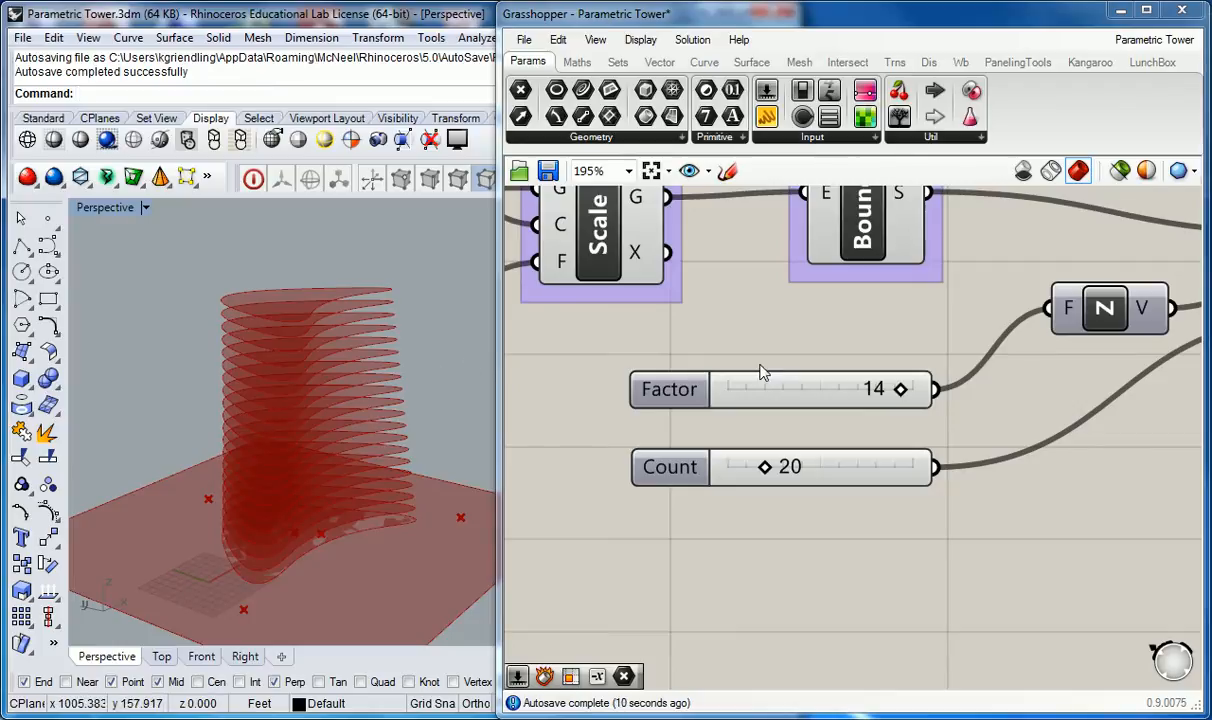
Look over the component chain from the loft and linear array through to the extrusion
{"action": "scroll", "coordinate": [790, 346], "scroll_direction": "down", "scroll_amount": 5}
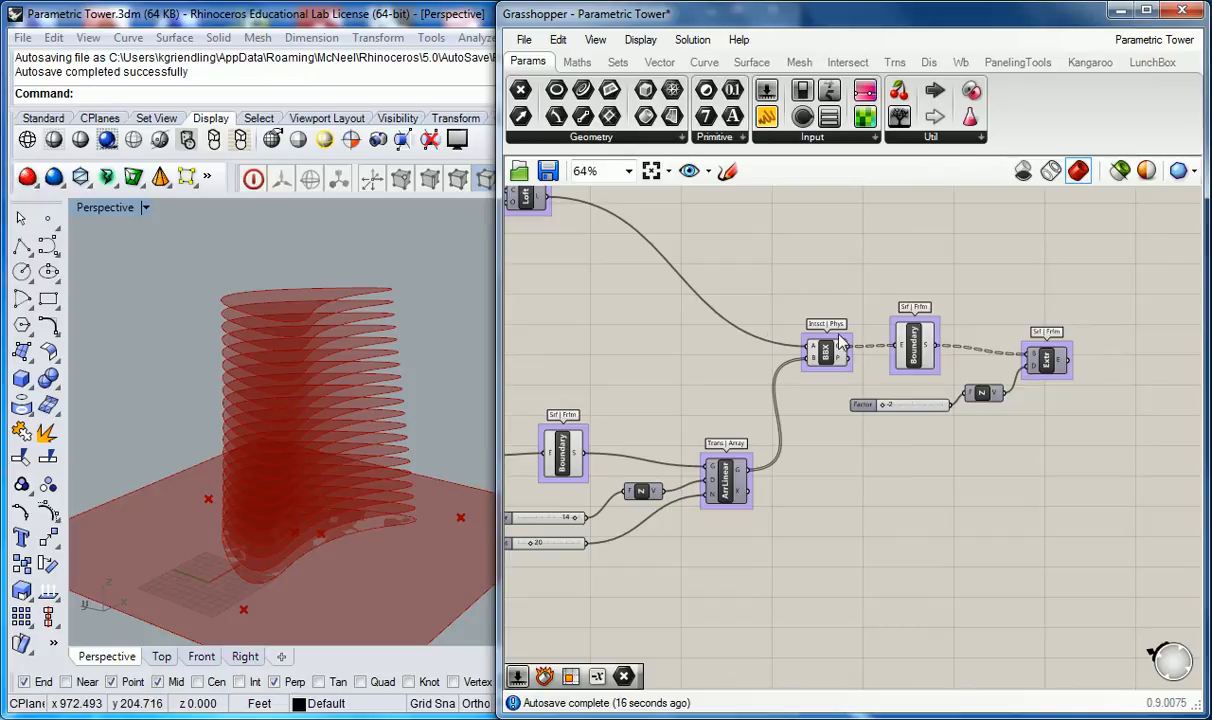
{"action": "right_click_drag", "start_coordinate": [702, 381], "coordinate": [838, 375]}
{"action": "scroll", "coordinate": [858, 368], "scroll_direction": "down", "scroll_amount": 2}
{"action": "right_click_drag", "start_coordinate": [930, 378], "coordinate": [835, 378]}
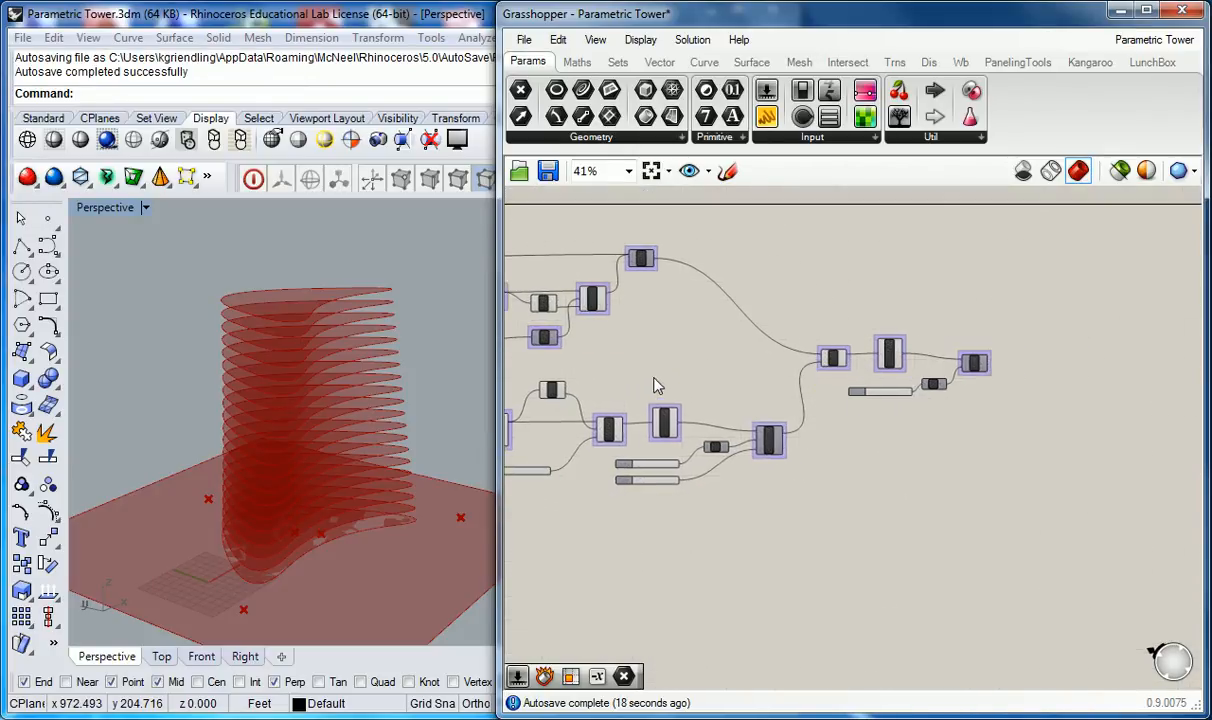
{"action": "right_click_drag", "start_coordinate": [648, 377], "coordinate": [720, 388]}
{"action": "scroll", "coordinate": [652, 437], "scroll_direction": "up", "scroll_amount": 2}
{"action": "right_click_drag", "start_coordinate": [618, 487], "coordinate": [693, 474]}
{"action": "left_click", "coordinate": [826, 341]}
{"action": "scroll", "coordinate": [967, 361], "scroll_direction": "down", "scroll_amount": 3}
Select the BBX, Boundary and Extrude components together and turn off their preview
{"action": "right_click_drag", "start_coordinate": [1013, 351], "coordinate": [850, 378]}
{"action": "scroll", "coordinate": [880, 372], "scroll_direction": "up", "scroll_amount": 2}
{"action": "left_click", "coordinate": [957, 365]}
{"action": "left_click_drag", "start_coordinate": [1105, 307], "coordinate": [870, 390]}
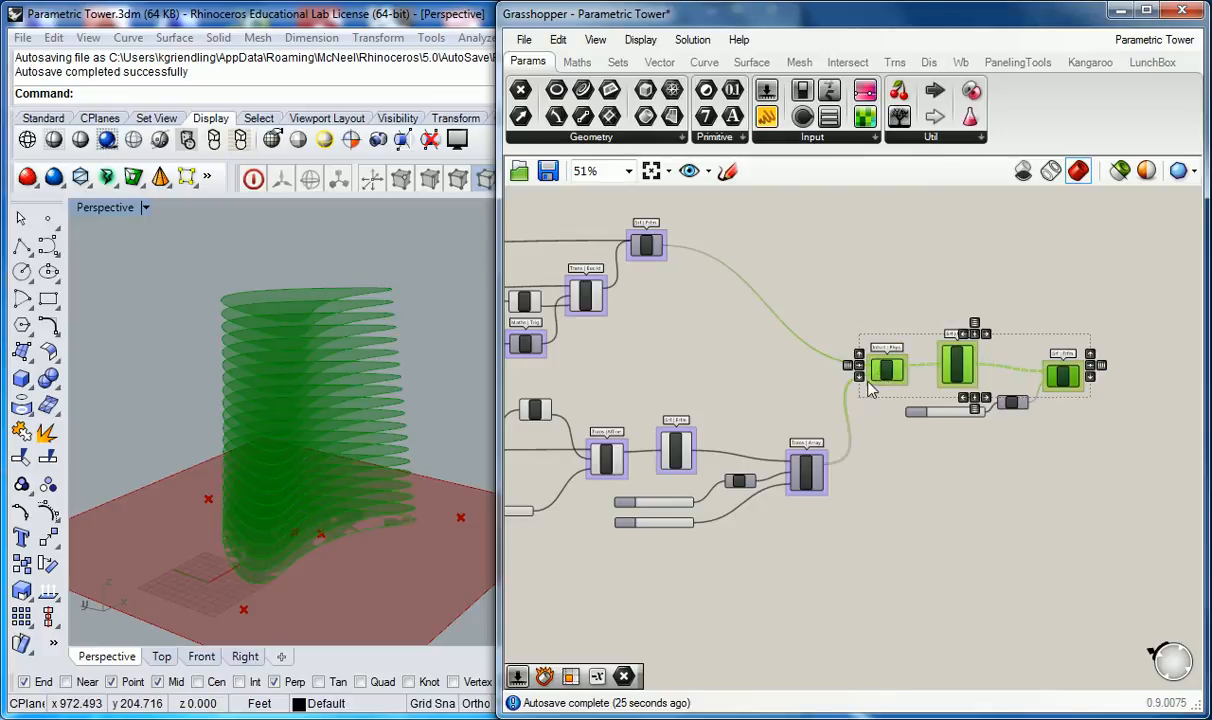
{"action": "middle_click", "coordinate": [957, 360]}
{"action": "left_click", "coordinate": [1015, 298]}
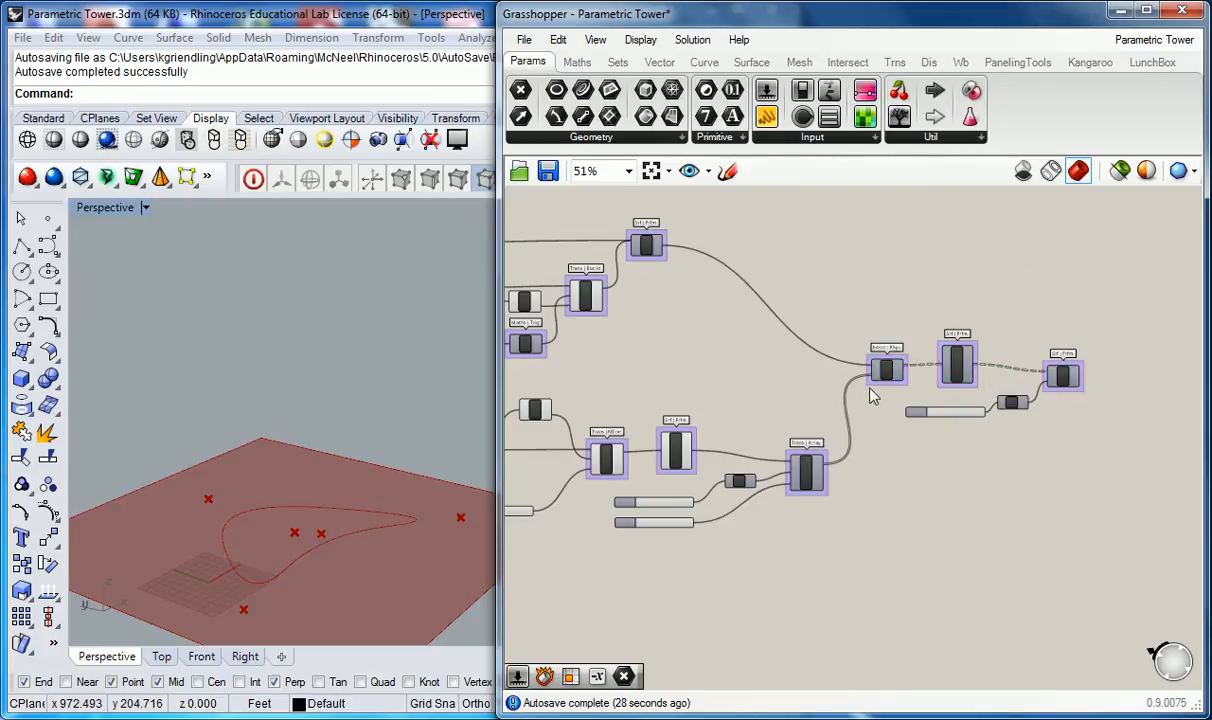
Turn on the preview of the Loft component to display the tower's skin
{"action": "scroll", "coordinate": [928, 338], "scroll_direction": "up", "scroll_amount": 3}
{"action": "left_click", "coordinate": [1093, 455]}
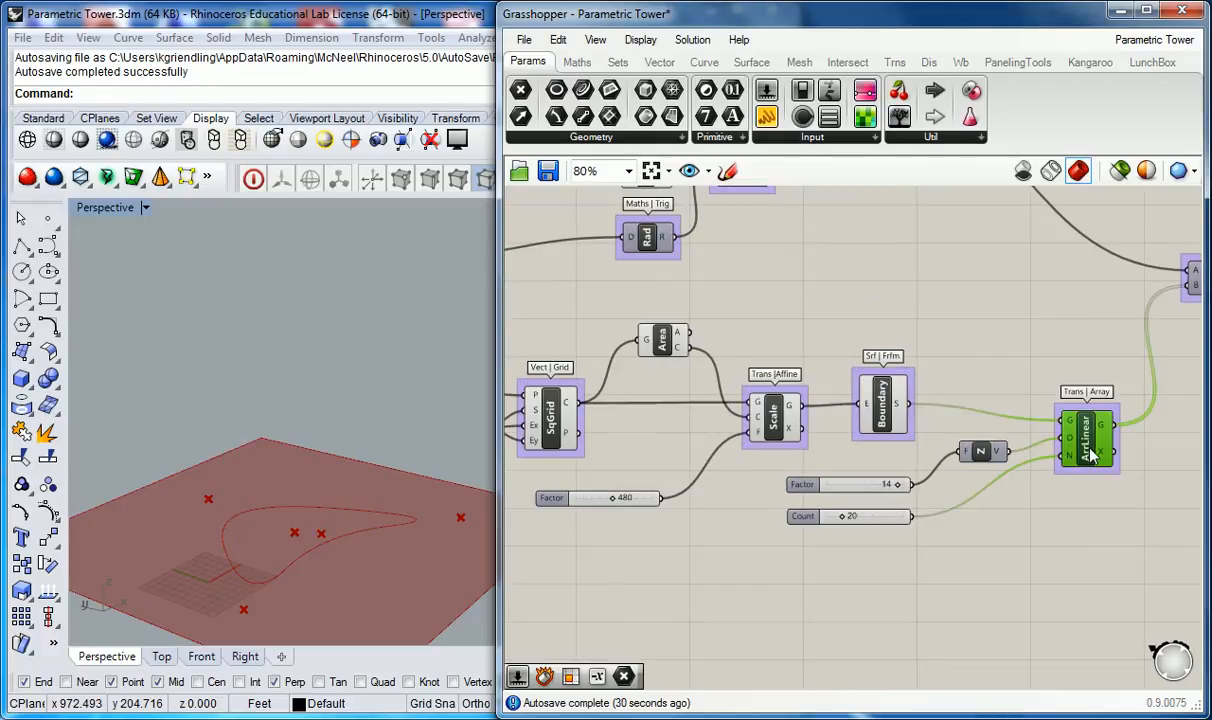
{"action": "right_click_drag", "start_coordinate": [858, 232], "coordinate": [852, 401]}
{"action": "left_click", "coordinate": [808, 352]}
{"action": "right_click", "coordinate": [810, 350]}
{"action": "left_click", "coordinate": [870, 386]}
{"action": "left_click", "coordinate": [908, 335]}
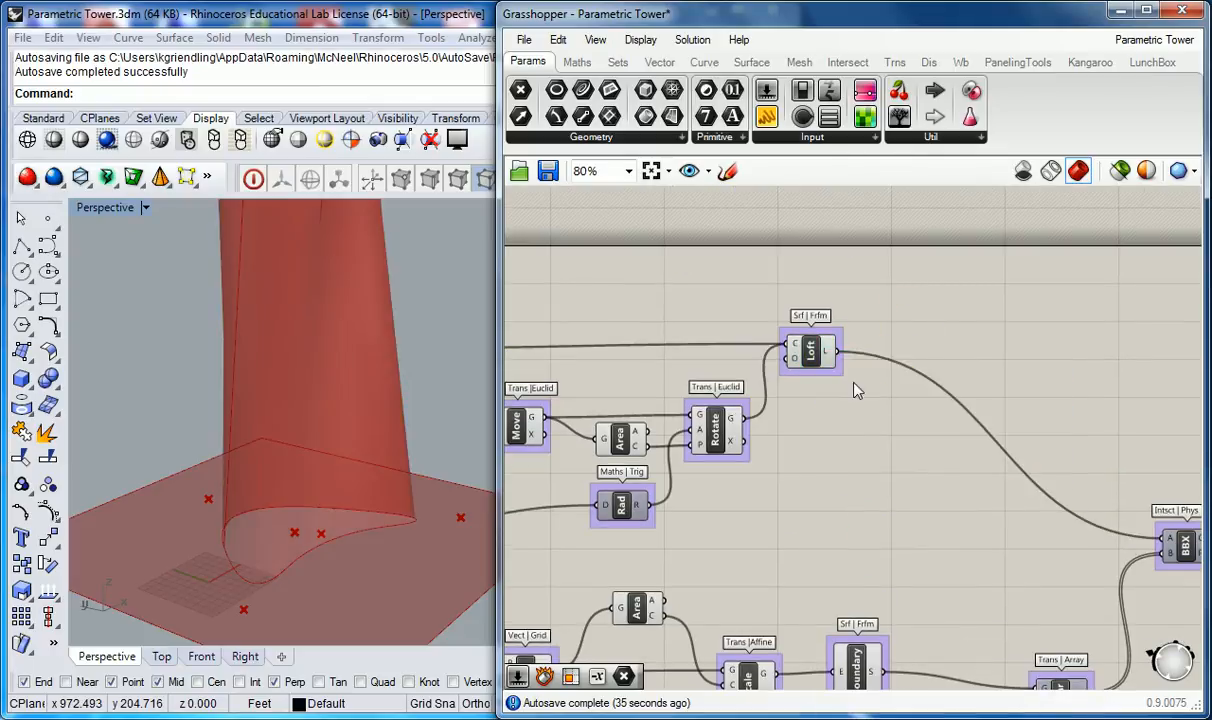
Examine the whole definition by selecting all of its components, and clear the selection
{"action": "scroll", "coordinate": [365, 340], "scroll_direction": "down", "scroll_amount": 6}
{"action": "left_click", "coordinate": [858, 393]}
{"action": "scroll", "coordinate": [858, 393], "scroll_direction": "down", "scroll_amount": 5}
{"action": "right_click_drag", "start_coordinate": [885, 421], "coordinate": [794, 354]}
{"action": "left_click_drag", "start_coordinate": [1042, 352], "coordinate": [925, 359]}
{"action": "left_click", "coordinate": [820, 397]}
{"action": "left_click_drag", "start_coordinate": [856, 395], "coordinate": [600, 466]}
{"action": "left_click_drag", "start_coordinate": [656, 435], "coordinate": [647, 486]}
{"action": "left_click", "coordinate": [725, 406]}
{"action": "left_click_drag", "start_coordinate": [1057, 300], "coordinate": [507, 522]}
{"action": "left_click_drag", "start_coordinate": [647, 478], "coordinate": [696, 504]}
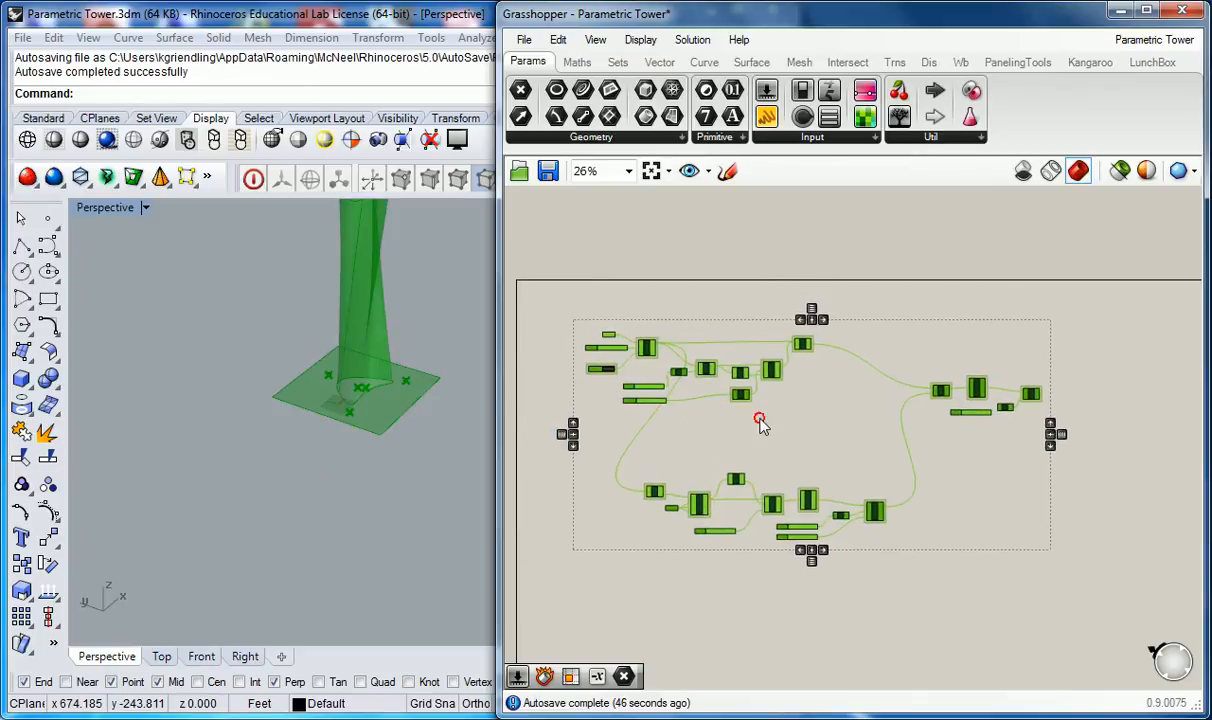
{"action": "left_click", "coordinate": [757, 420]}
Review the Nurbs curve's vertices input and the linear array's Factor and Count sliders
{"action": "scroll", "coordinate": [603, 338], "scroll_direction": "up", "scroll_amount": 3}
{"action": "mouse_move", "coordinate": [677, 352]}
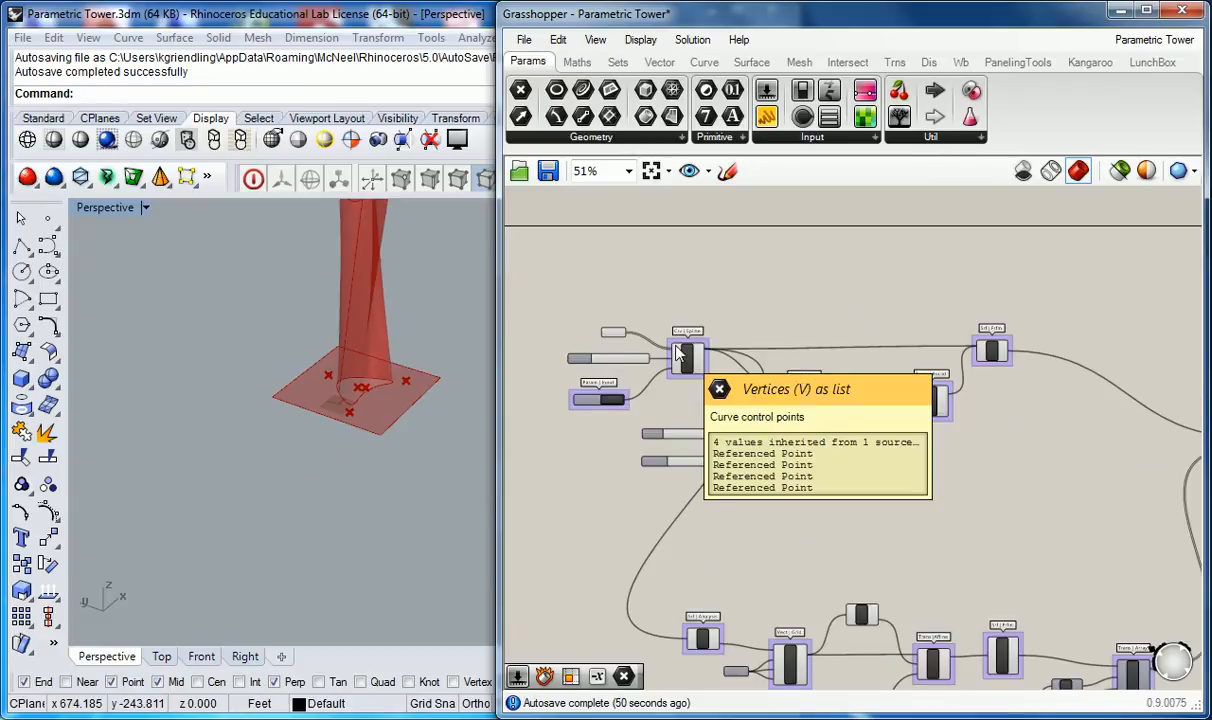
{"action": "scroll", "coordinate": [744, 373], "scroll_direction": "down", "scroll_amount": 3}
{"action": "scroll", "coordinate": [876, 463], "scroll_direction": "up", "scroll_amount": 1}
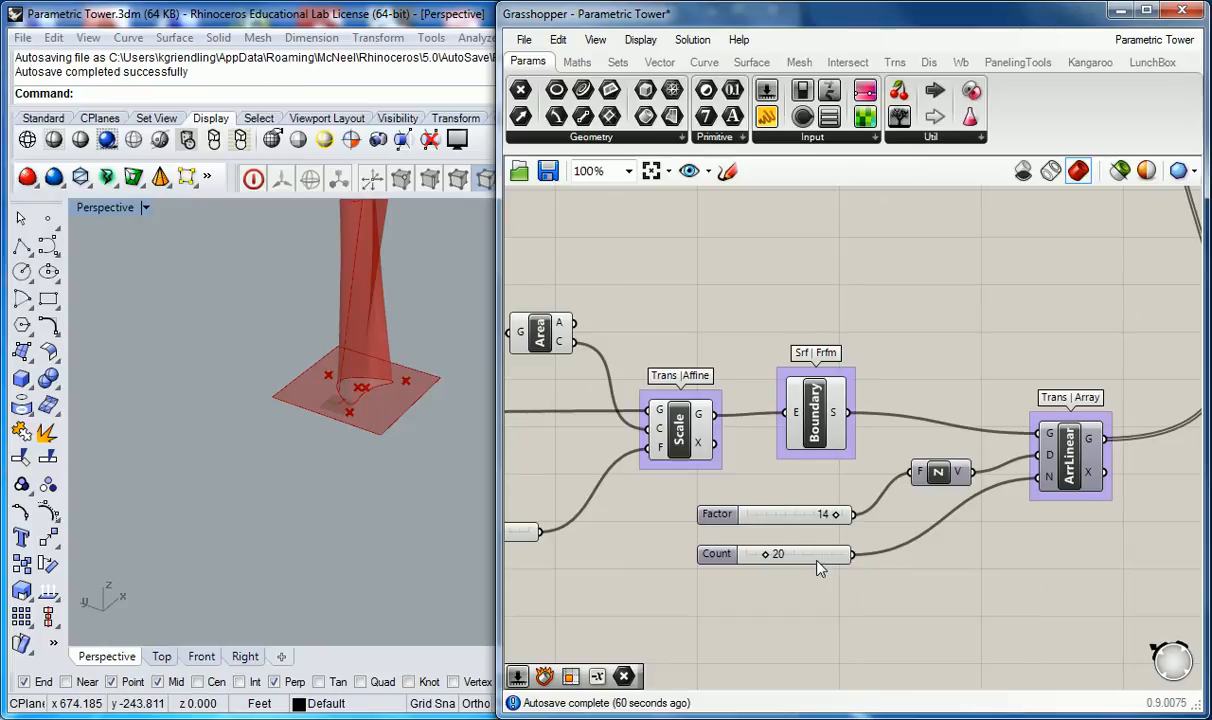
{"action": "scroll", "coordinate": [894, 333], "scroll_direction": "down", "scroll_amount": 5}
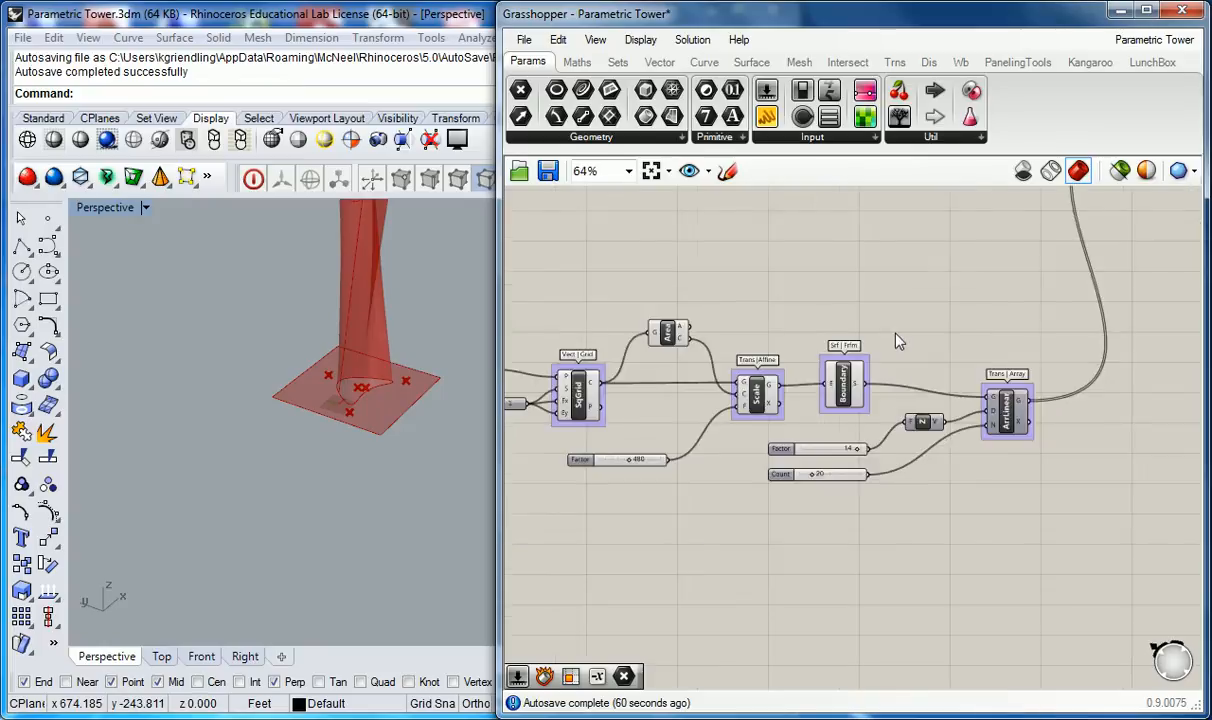
Group all components of the upper chain, from the point input and Nurbs curve through the Loft component
{"action": "right_click_drag", "start_coordinate": [817, 256], "coordinate": [788, 404]}
{"action": "scroll", "coordinate": [646, 282], "scroll_direction": "up", "scroll_amount": 3}
{"action": "right_click_drag", "start_coordinate": [646, 282], "coordinate": [699, 261]}
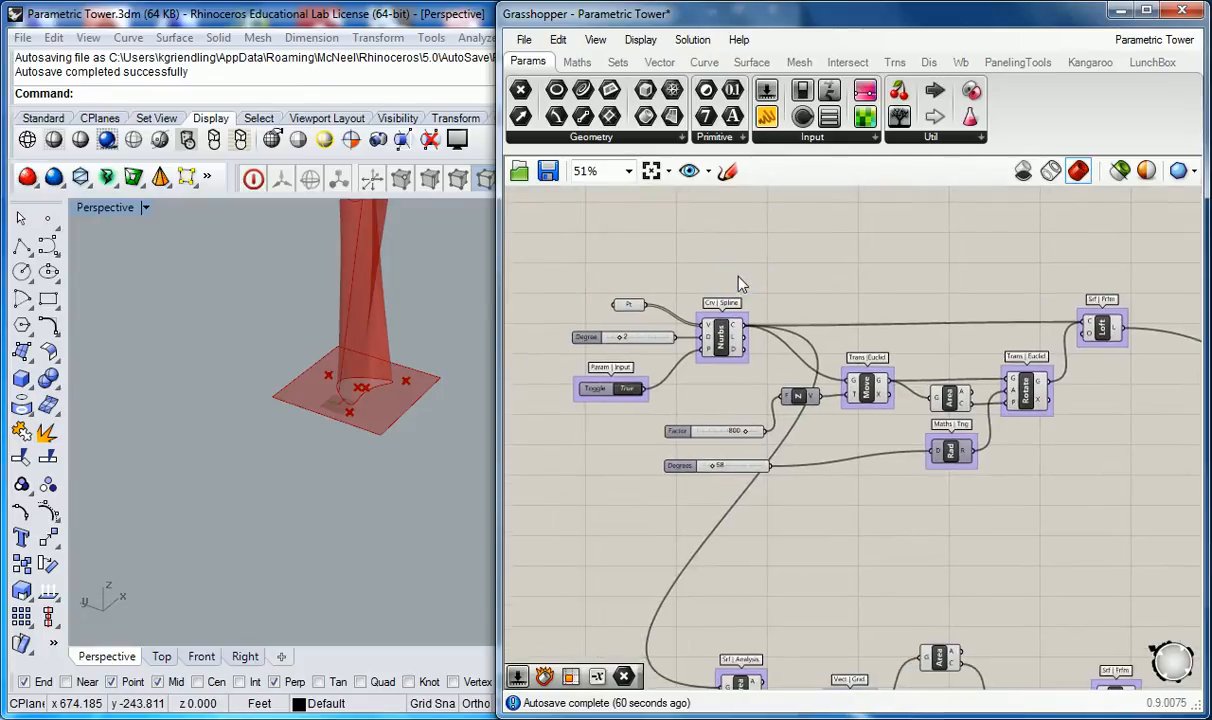
{"action": "scroll", "coordinate": [699, 261], "scroll_direction": "down", "scroll_amount": 1}
{"action": "left_click_drag", "start_coordinate": [577, 248], "coordinate": [1084, 480]}
{"action": "right_click_drag", "start_coordinate": [1102, 405], "coordinate": [1015, 452]}
{"action": "scroll", "coordinate": [960, 380], "scroll_direction": "up", "scroll_amount": 4}
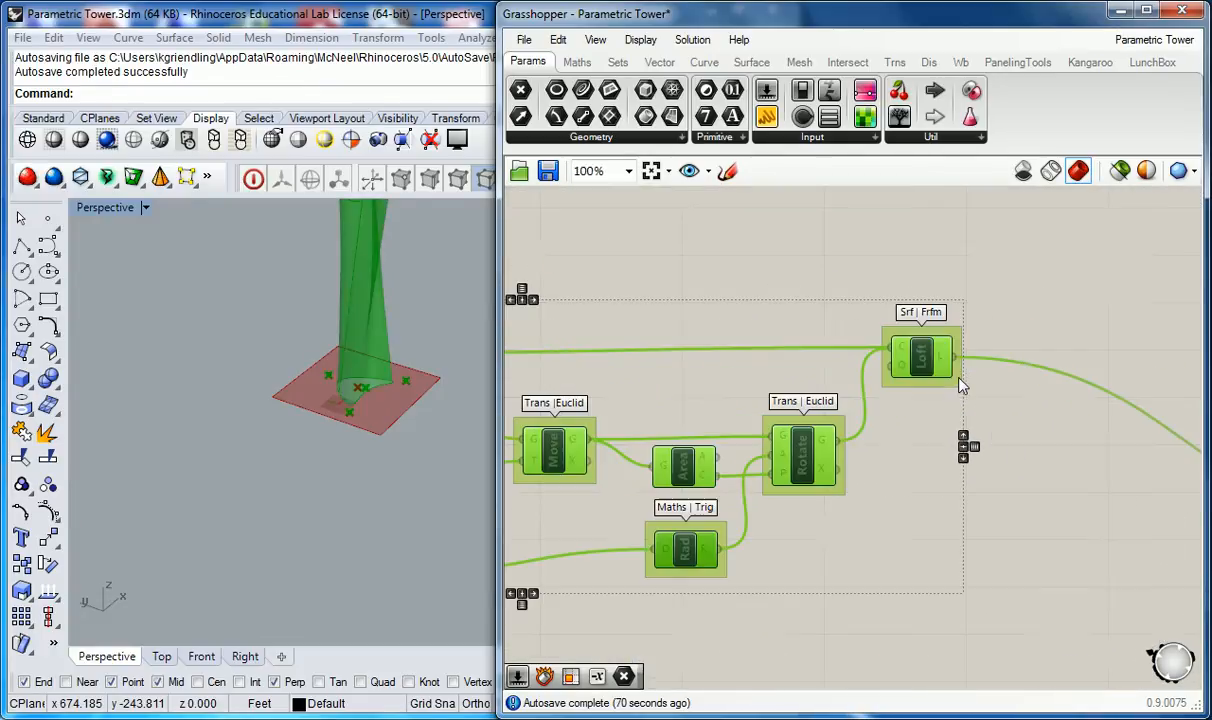
{"action": "key", "text": "ctrl+g"}
{"action": "left_click", "coordinate": [893, 271]}
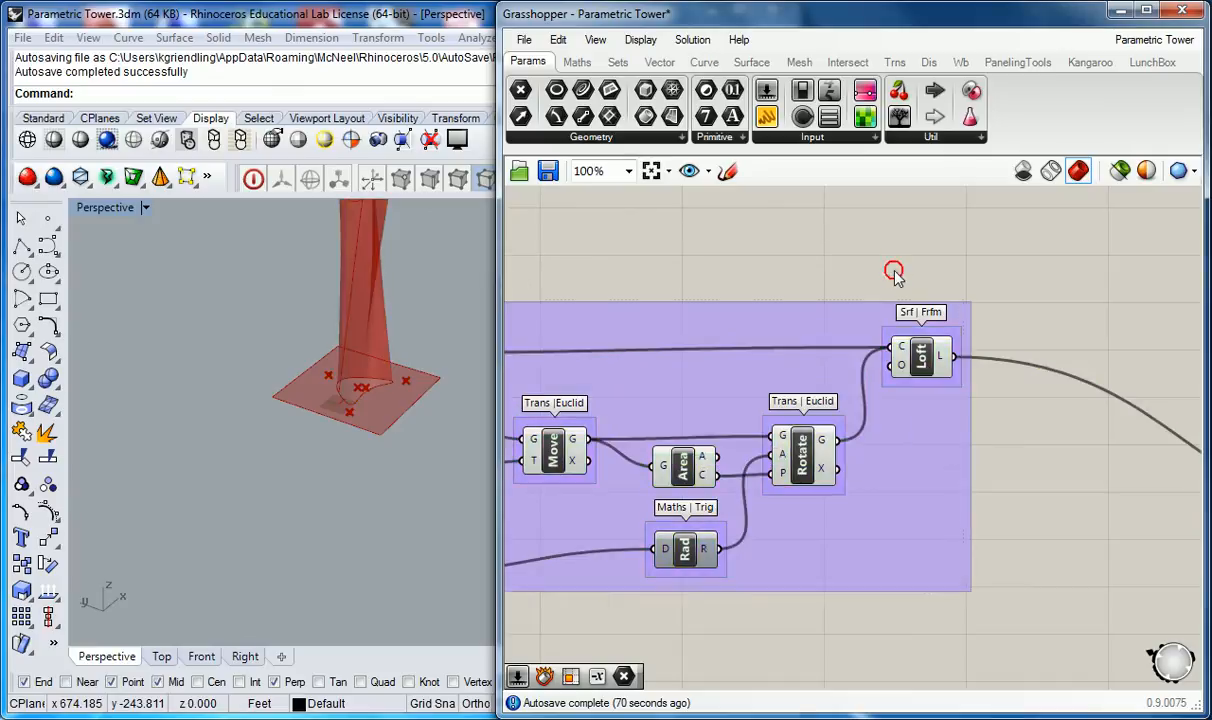
Name the group containing the Loft component "Loft Skin"
{"action": "scroll", "coordinate": [806, 292], "scroll_direction": "down", "scroll_amount": 3}
{"action": "right_click_drag", "start_coordinate": [806, 292], "coordinate": [820, 303]}
{"action": "right_click", "coordinate": [820, 300]}
{"action": "type", "text": "Loft"}
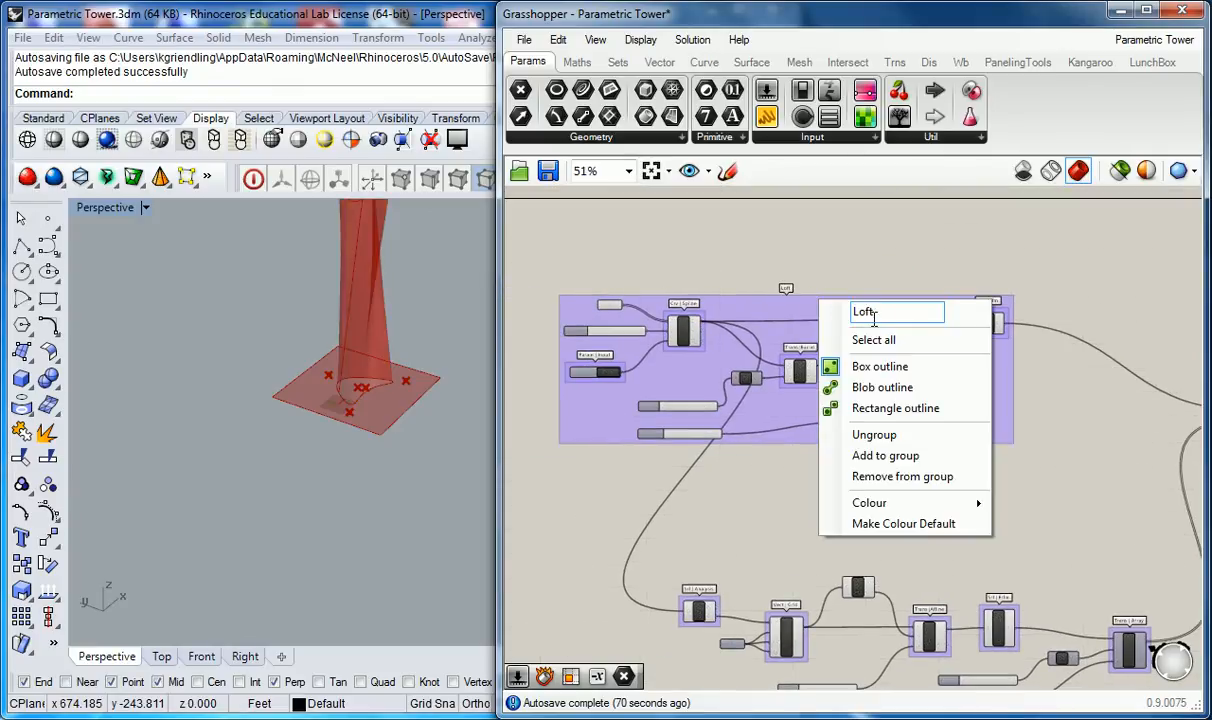
{"action": "type", "text": " Skin"}
{"action": "left_click", "coordinate": [873, 221]}
Group all components of the lower chain, from the Area component through the linear array
{"action": "scroll", "coordinate": [905, 278], "scroll_direction": "down", "scroll_amount": 1}
{"action": "right_click_drag", "start_coordinate": [1109, 378], "coordinate": [987, 360]}
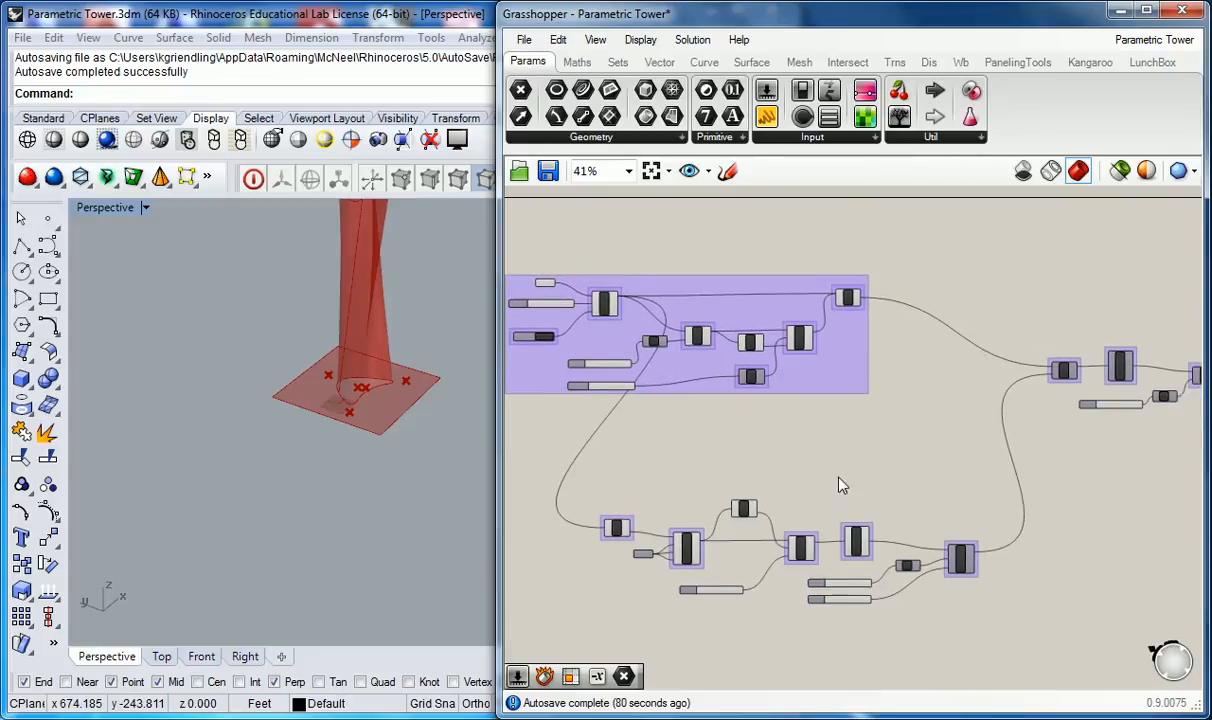
{"action": "scroll", "coordinate": [876, 488], "scroll_direction": "up", "scroll_amount": 2}
{"action": "right_click_drag", "start_coordinate": [876, 488], "coordinate": [936, 373]}
{"action": "scroll", "coordinate": [1068, 473], "scroll_direction": "down", "scroll_amount": 1}
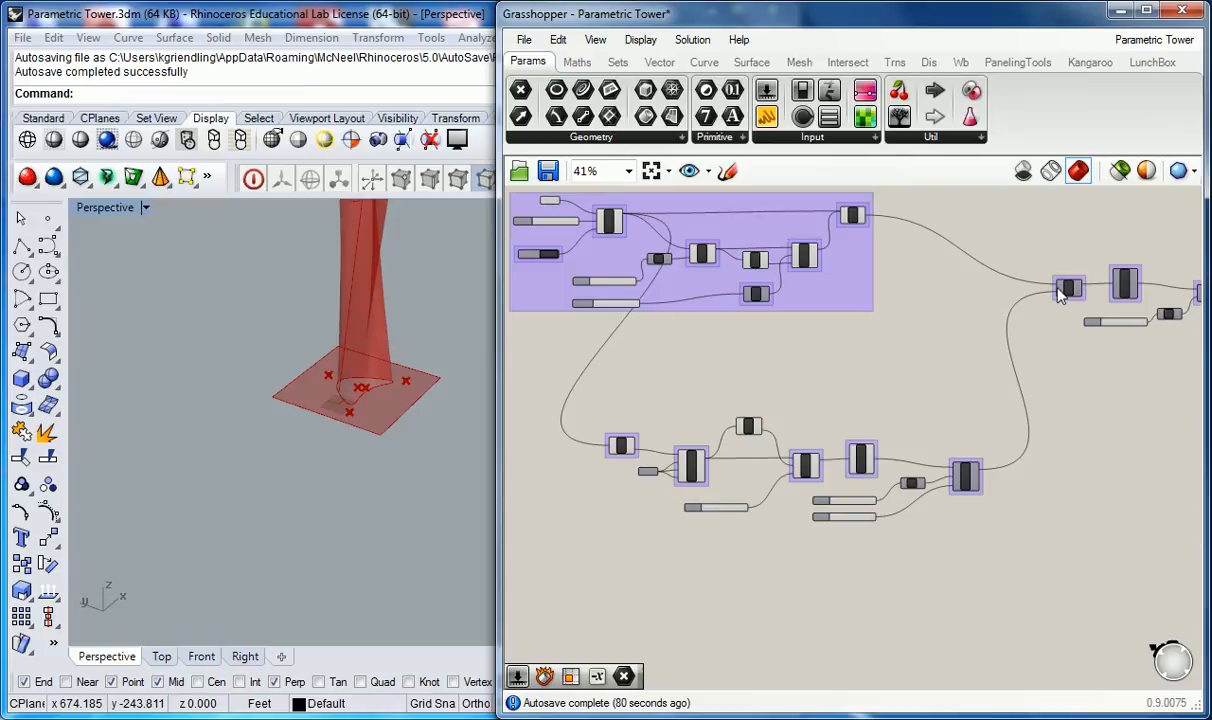
{"action": "left_click_drag", "start_coordinate": [953, 346], "coordinate": [588, 531]}
{"action": "left_click_drag", "start_coordinate": [1006, 384], "coordinate": [588, 564]}
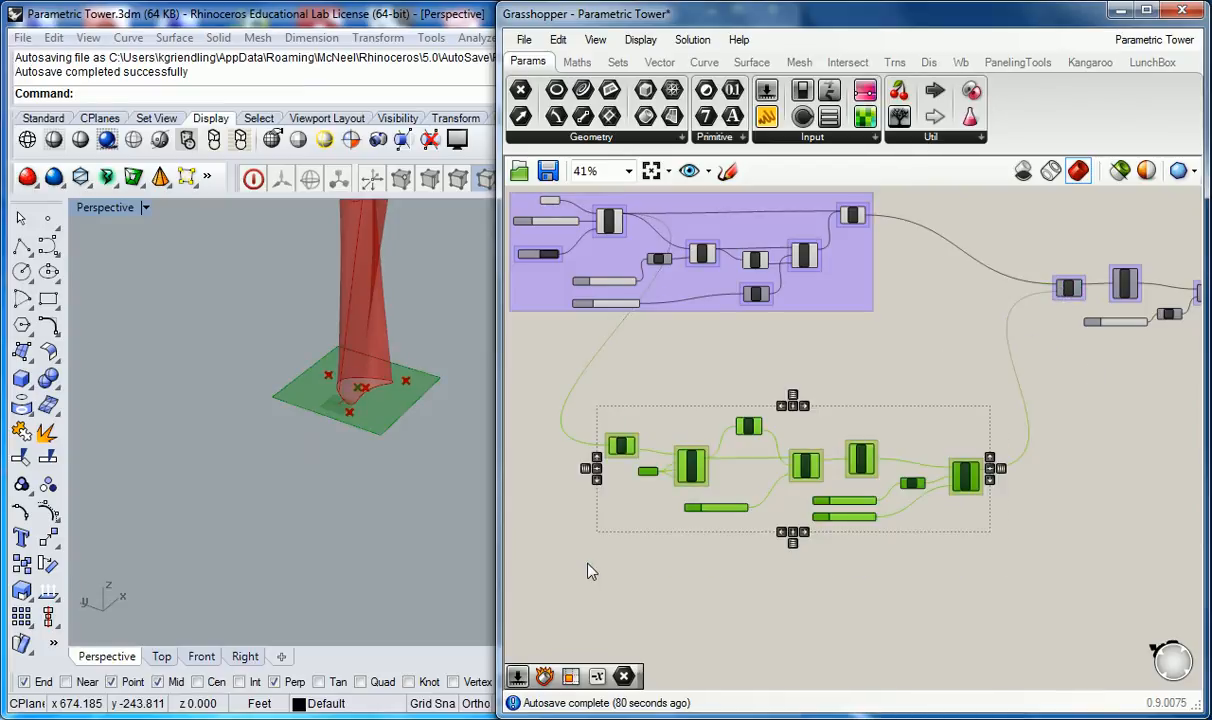
{"action": "key", "text": "ctrl+g"}
{"action": "left_click", "coordinate": [892, 386]}
Name the group containing the square grid and linear array "Floor Geom"
{"action": "scroll", "coordinate": [965, 460], "scroll_direction": "up", "scroll_amount": 2}
{"action": "right_click_drag", "start_coordinate": [672, 352], "coordinate": [1017, 378]}
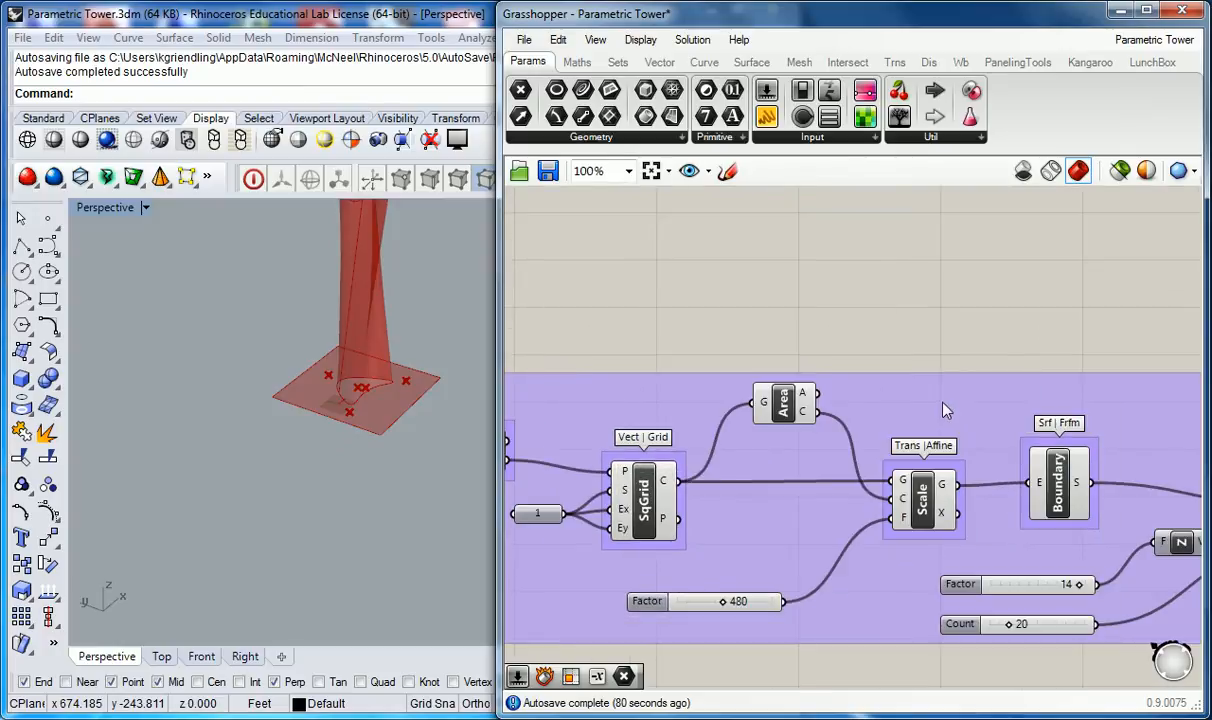
{"action": "right_click", "coordinate": [943, 403]}
{"action": "type", "text": "Floor Geom"}
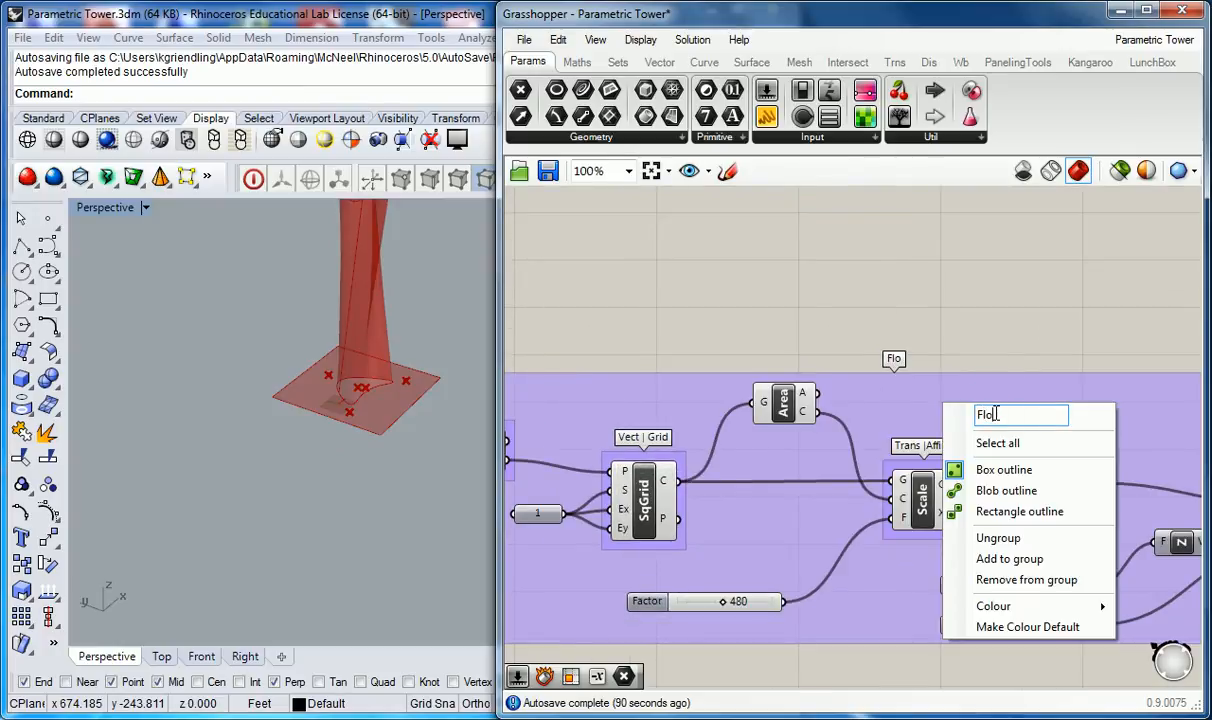
{"action": "left_click", "coordinate": [990, 327]}
{"action": "scroll", "coordinate": [990, 329], "scroll_direction": "down", "scroll_amount": 4}
{"action": "right_click_drag", "start_coordinate": [1001, 365], "coordinate": [636, 514]}
{"action": "scroll", "coordinate": [1091, 337], "scroll_direction": "up", "scroll_amount": 3}
{"action": "left_click_drag", "start_coordinate": [1044, 326], "coordinate": [596, 468]}
{"action": "right_click_drag", "start_coordinate": [655, 390], "coordinate": [925, 397]}
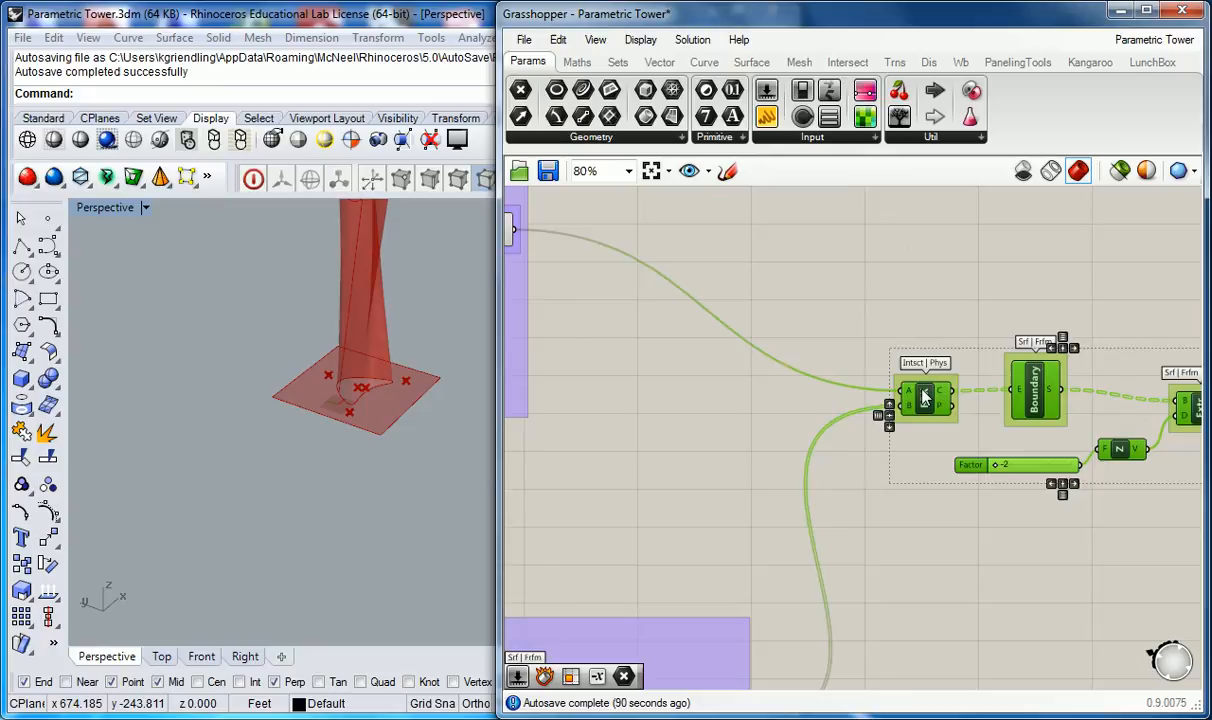
{"action": "left_click", "coordinate": [970, 293]}
Group the final Boundary, Factor slider, Unit Z and Extrude components without BBX, and move them farther from BBX
{"action": "right_click_drag", "start_coordinate": [970, 293], "coordinate": [897, 311]}
{"action": "left_click_drag", "start_coordinate": [1165, 312], "coordinate": [912, 490]}
{"action": "left_click_drag", "start_coordinate": [941, 397], "coordinate": [1015, 400]}
{"action": "left_click", "coordinate": [885, 319]}
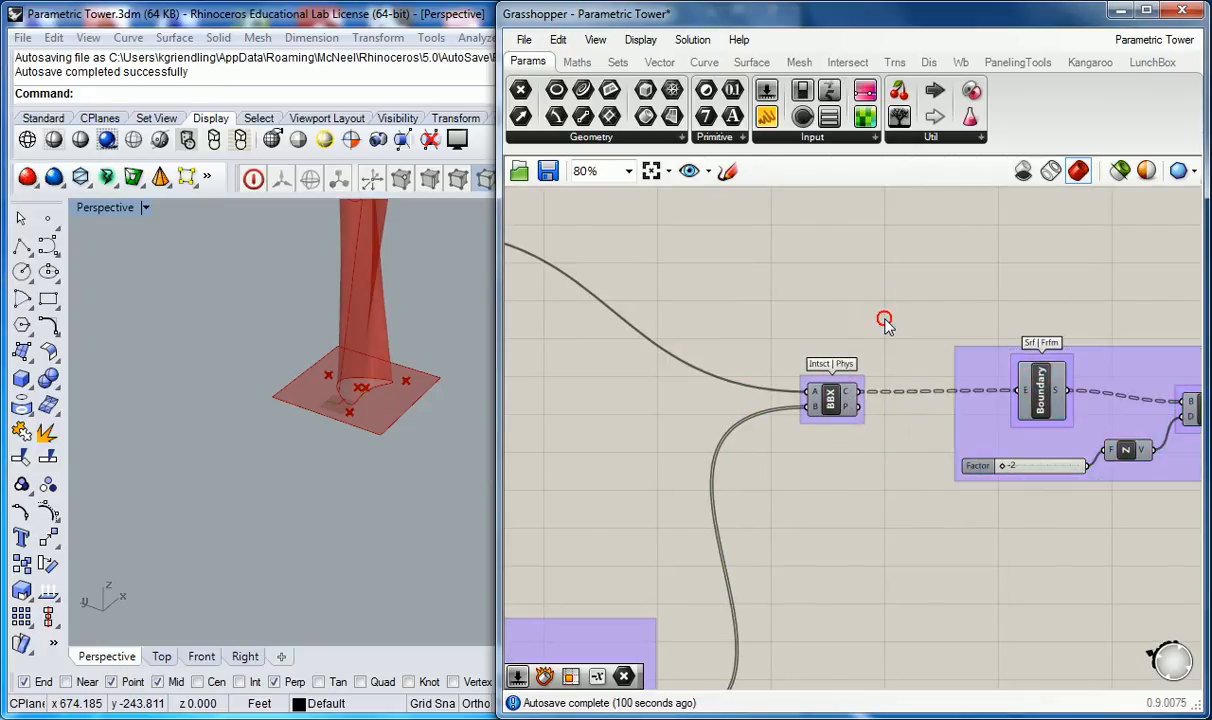
Move the BBX component slightly lower, between the two input groups and the extrusion group
{"action": "scroll", "coordinate": [865, 330], "scroll_direction": "down", "scroll_amount": 4}
{"action": "scroll", "coordinate": [866, 366], "scroll_direction": "up", "scroll_amount": 1}
{"action": "left_click_drag", "start_coordinate": [868, 362], "coordinate": [820, 400]}
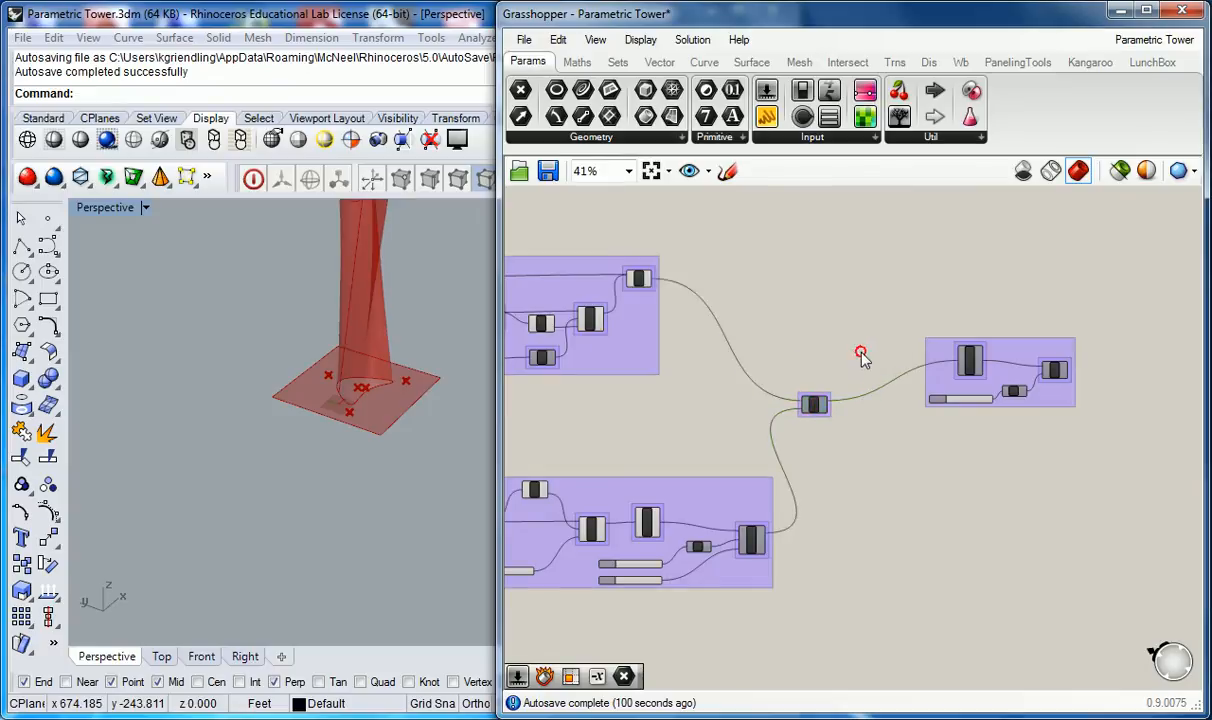
{"action": "left_click", "coordinate": [861, 358]}
Name the group containing the Boundary, Factor slider, Unit Z and Extrude components "Plate Thickness"
{"action": "scroll", "coordinate": [827, 389], "scroll_direction": "up", "scroll_amount": 4}
{"action": "scroll", "coordinate": [901, 360], "scroll_direction": "down", "scroll_amount": 5}
{"action": "scroll", "coordinate": [1041, 344], "scroll_direction": "up", "scroll_amount": 3}
{"action": "left_click_drag", "start_coordinate": [1041, 344], "coordinate": [985, 355]}
{"action": "right_click", "coordinate": [985, 352]}
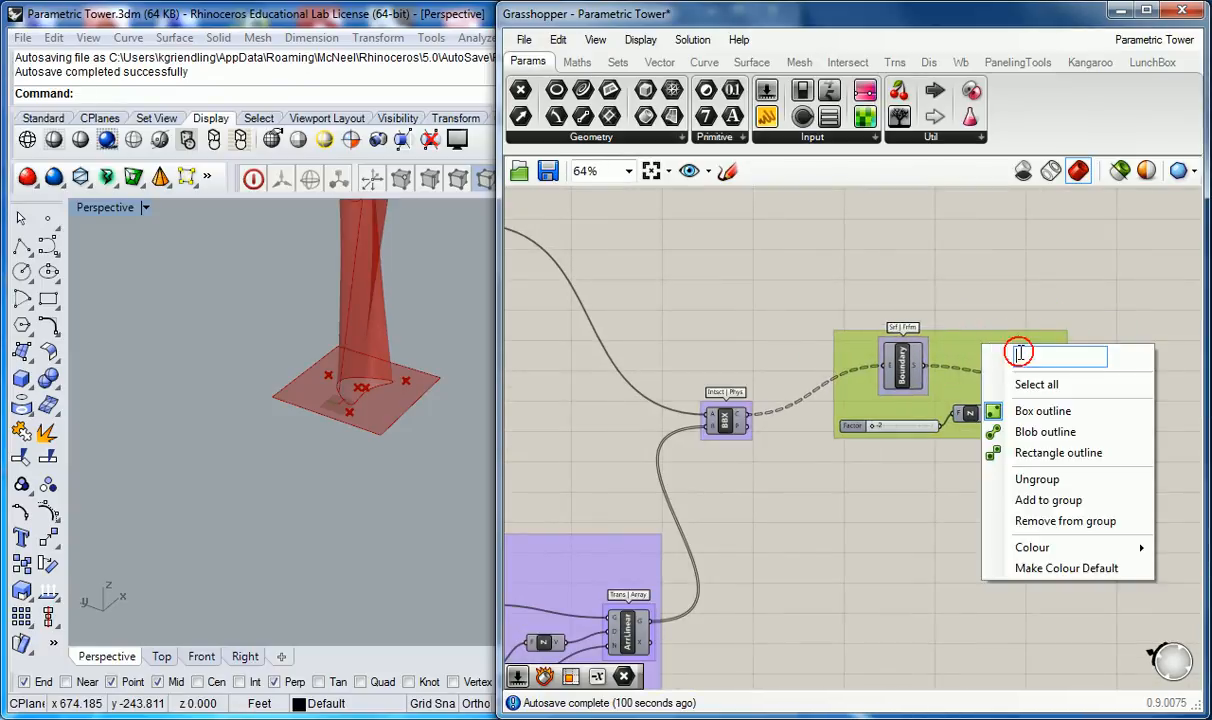
{"action": "type", "text": "Plate T"}
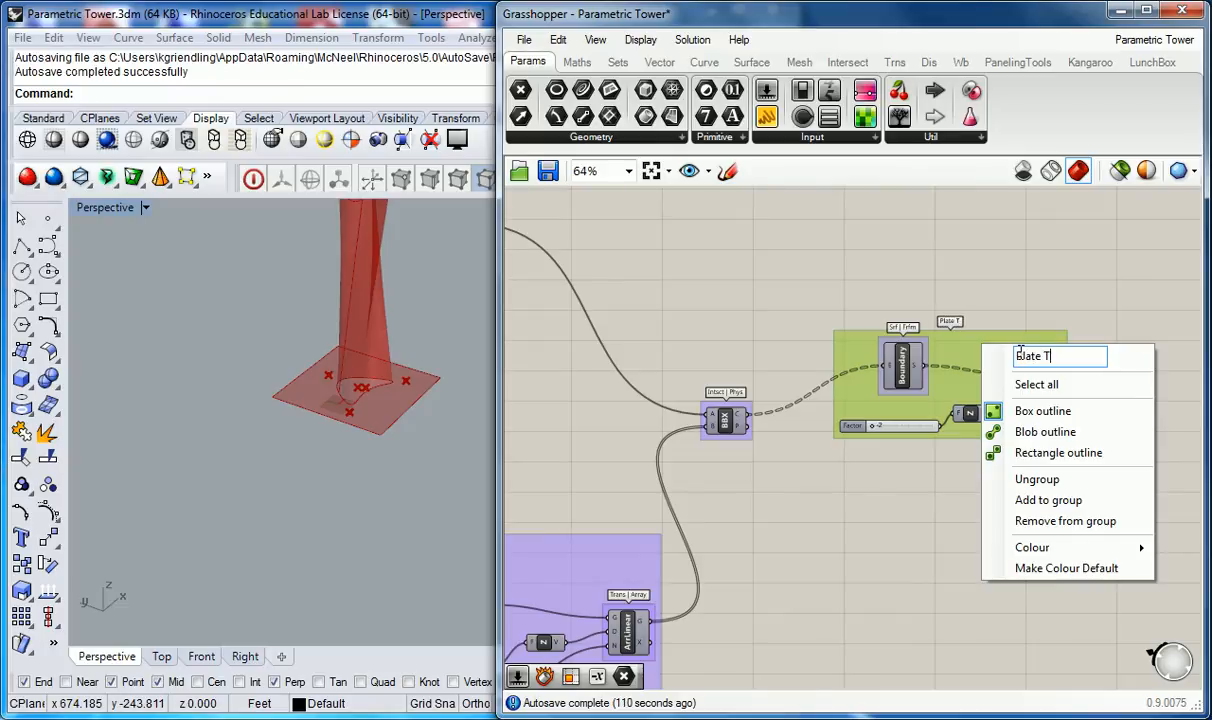
{"action": "type", "text": "hickness"}
{"action": "left_click", "coordinate": [940, 278]}
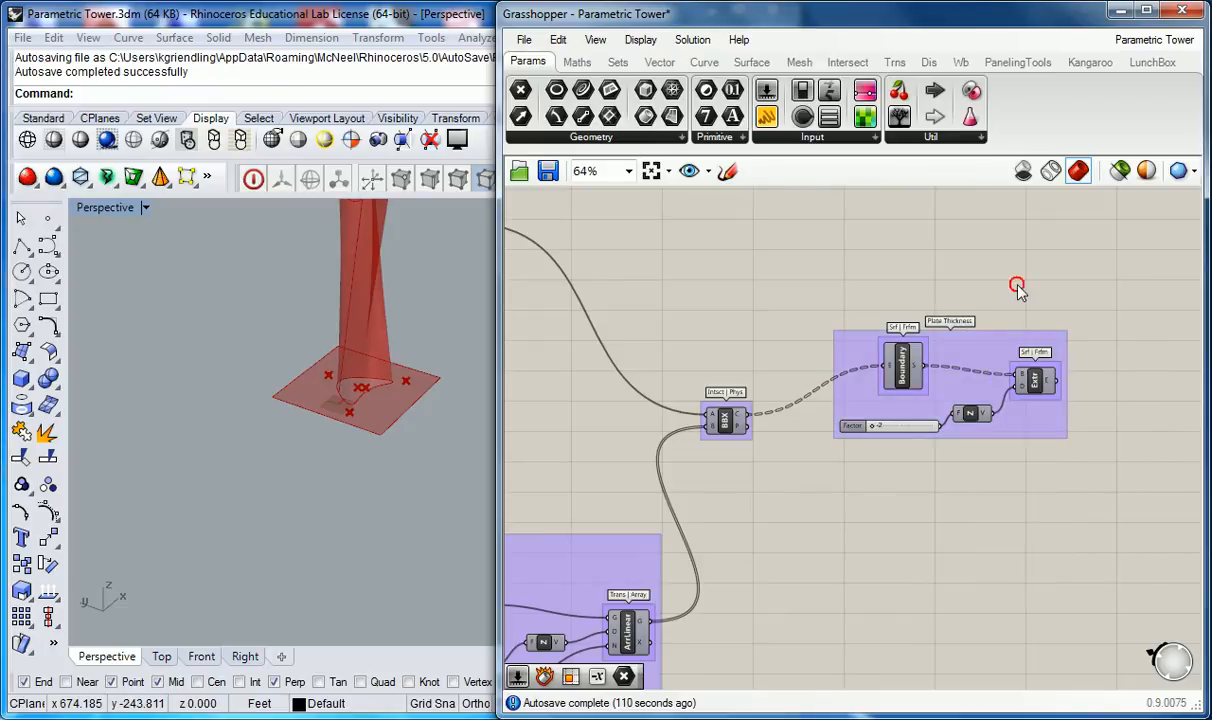
Examine the lofted tower from several angles and highlight the base points referenced by the Pt parameter in the Loft Skin group
{"action": "scroll", "coordinate": [985, 270], "scroll_direction": "down", "scroll_amount": 3}
{"action": "right_click_drag", "start_coordinate": [605, 332], "coordinate": [718, 352]}
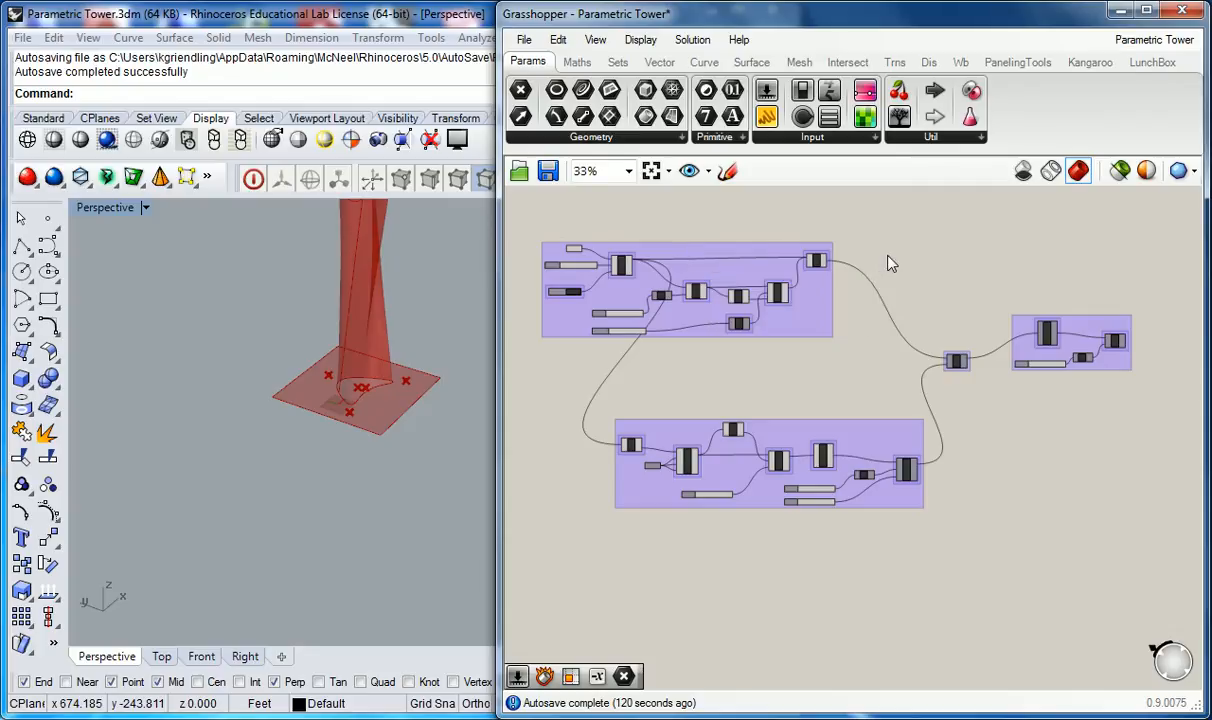
{"action": "right_click_drag", "start_coordinate": [381, 298], "coordinate": [281, 420]}
{"action": "scroll", "coordinate": [310, 388], "scroll_direction": "up", "scroll_amount": 8}
{"action": "scroll", "coordinate": [310, 388], "scroll_direction": "down", "scroll_amount": 5}
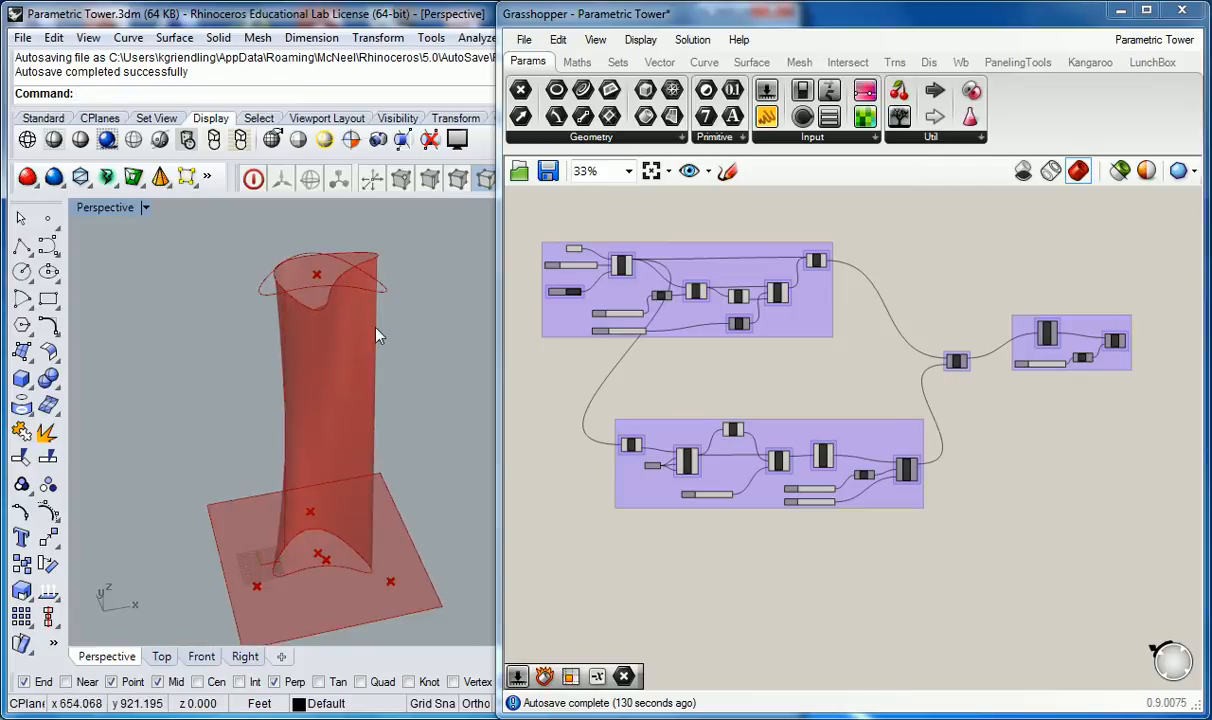
{"action": "right_click_drag", "start_coordinate": [527, 249], "coordinate": [656, 267]}
{"action": "scroll", "coordinate": [738, 245], "scroll_direction": "up", "scroll_amount": 5}
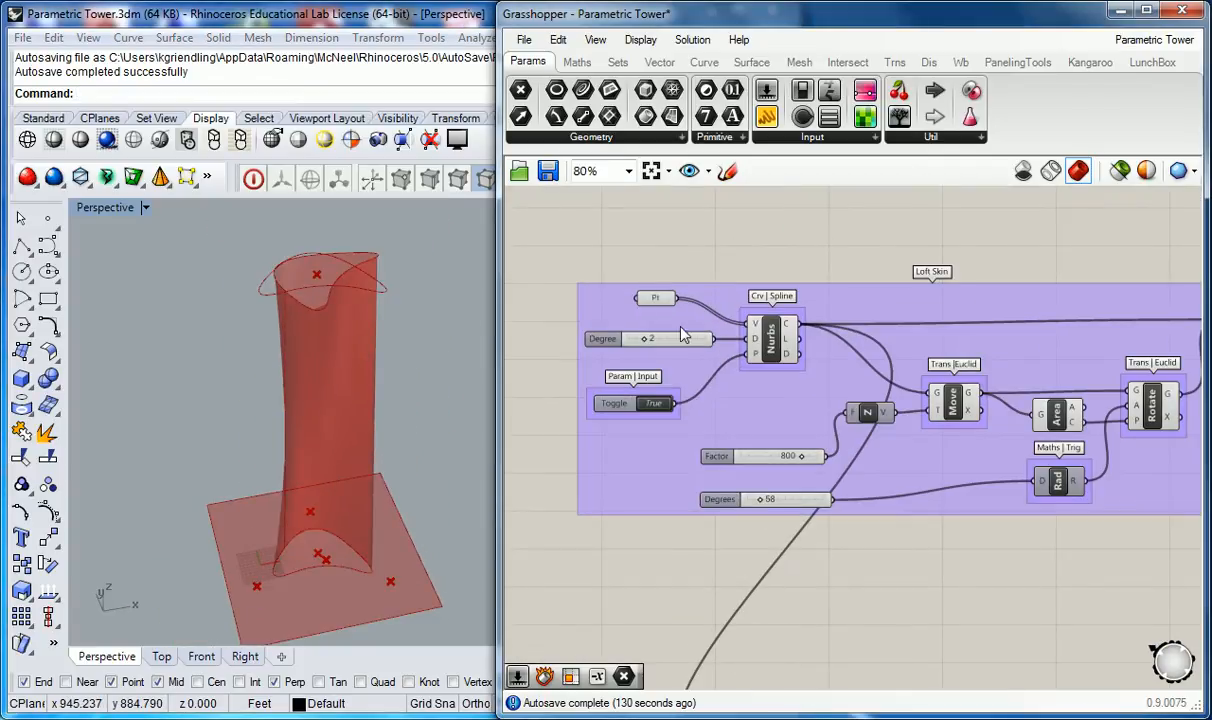
{"action": "left_click", "coordinate": [656, 298]}
{"action": "right_click_drag", "start_coordinate": [340, 361], "coordinate": [379, 419]}
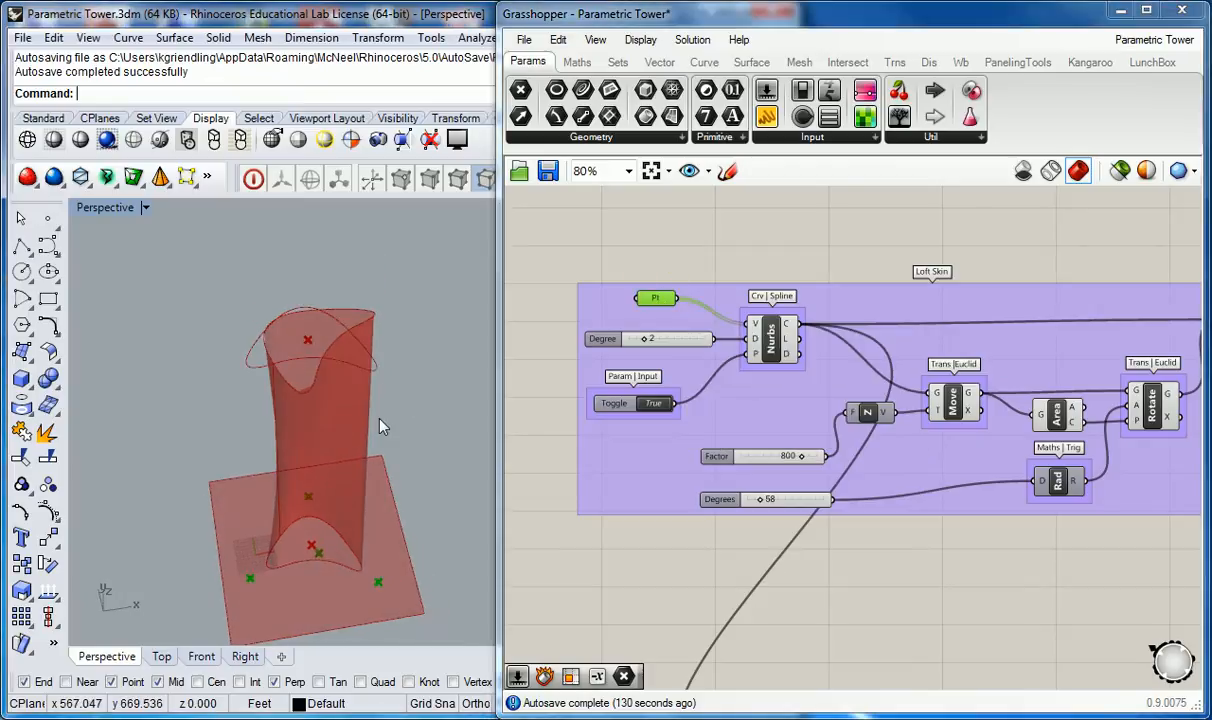
{"action": "scroll", "coordinate": [335, 397], "scroll_direction": "up", "scroll_amount": 5}
{"action": "scroll", "coordinate": [335, 397], "scroll_direction": "down", "scroll_amount": 8}
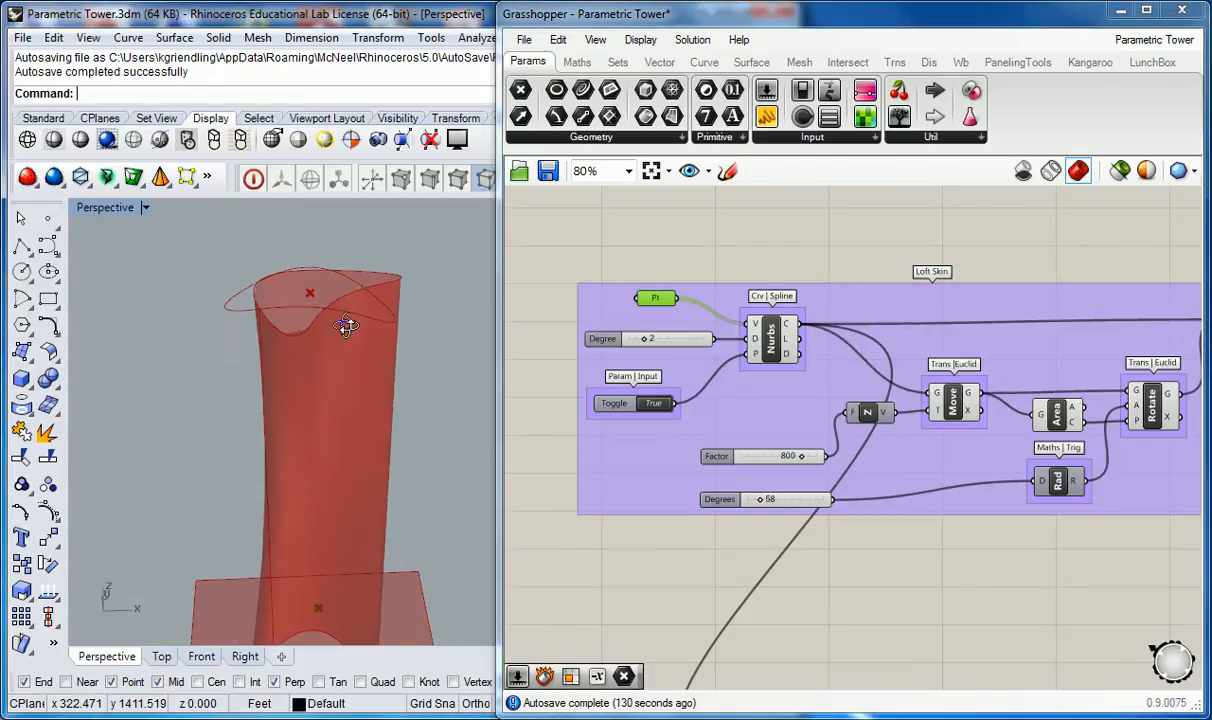
{"action": "scroll", "coordinate": [333, 413], "scroll_direction": "down", "scroll_amount": 2}
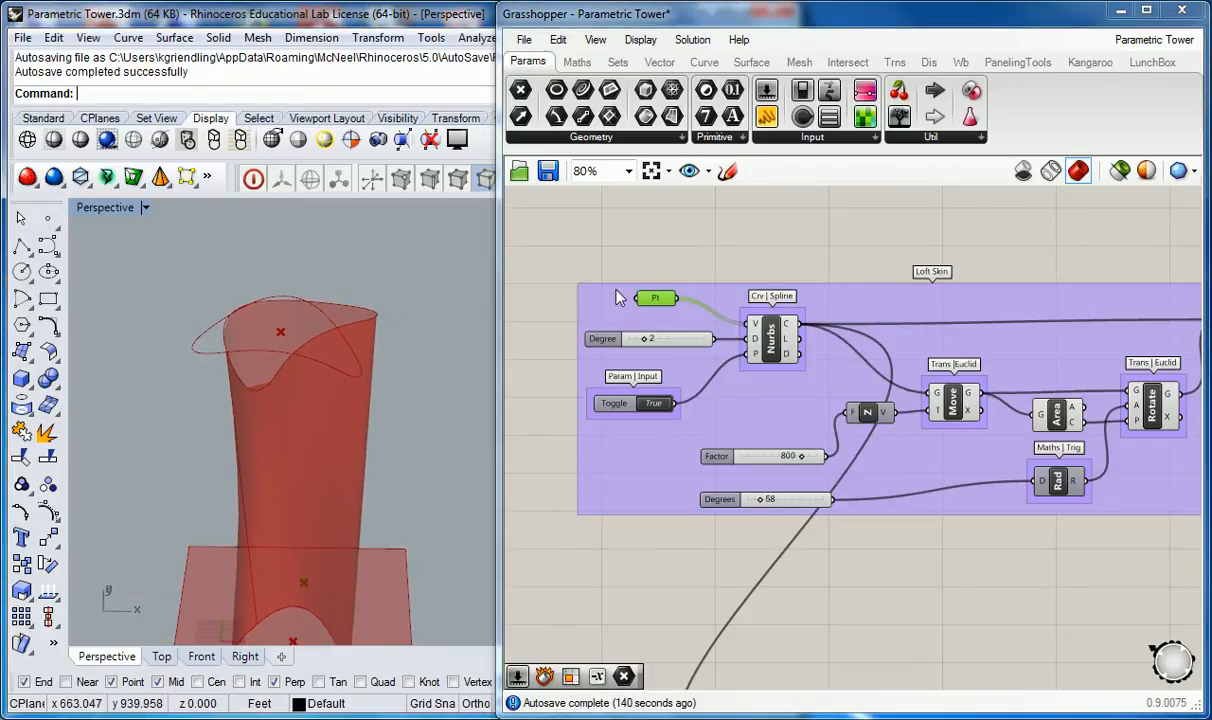
{"action": "left_click", "coordinate": [720, 241]}
{"action": "scroll", "coordinate": [640, 300], "scroll_direction": "up", "scroll_amount": 2}
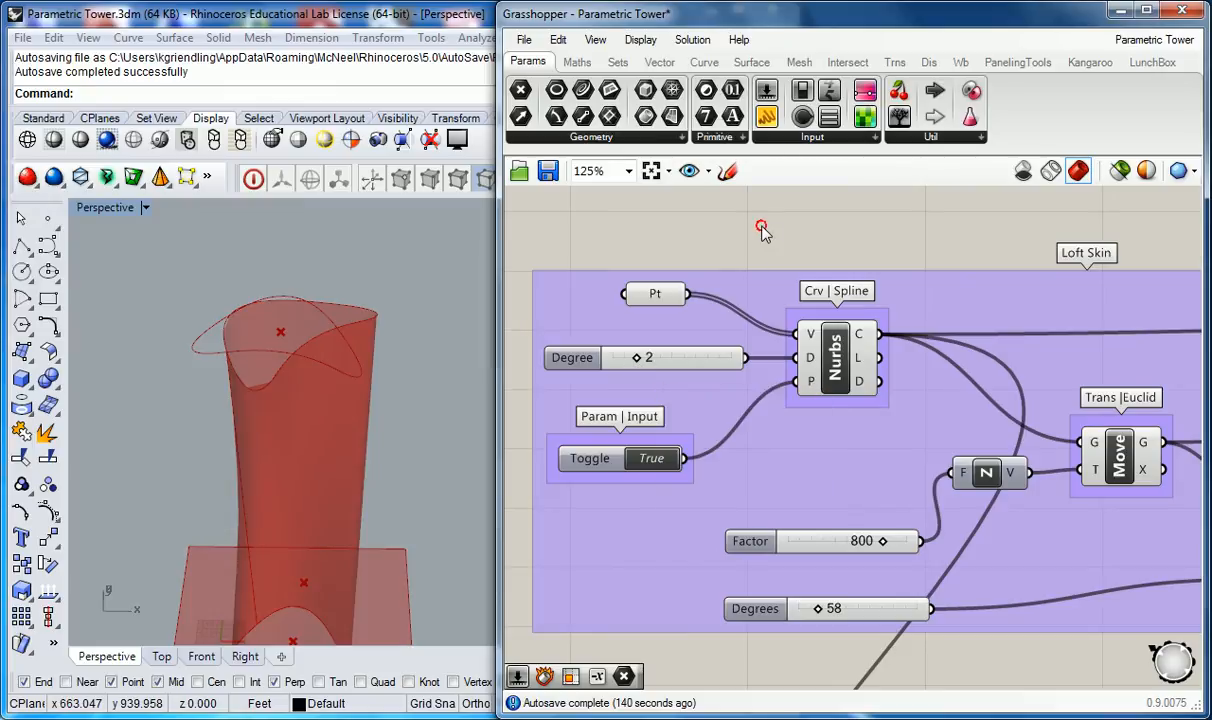
Place a Panel above the Loft component and connect the Loft output to it
{"action": "scroll", "coordinate": [760, 228], "scroll_direction": "down", "scroll_amount": 3}
{"action": "right_click_drag", "start_coordinate": [983, 287], "coordinate": [766, 428]}
{"action": "left_click", "coordinate": [940, 448]}
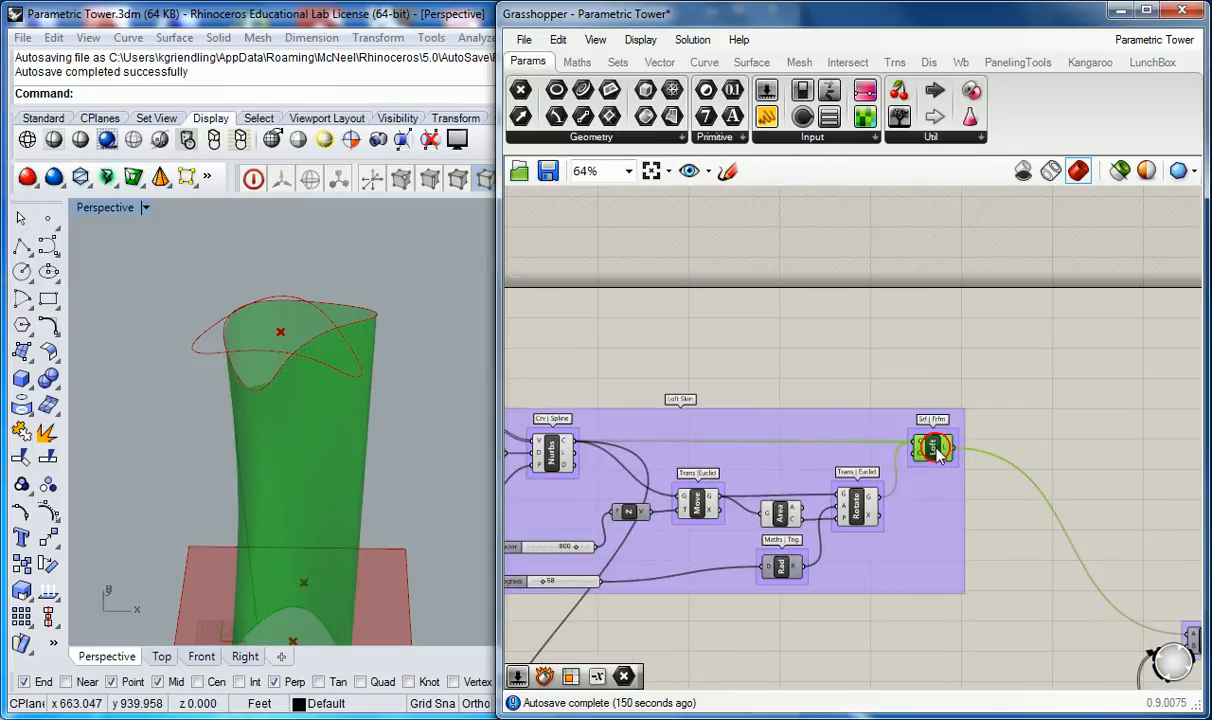
{"action": "left_click", "coordinate": [1008, 420]}
{"action": "right_click_drag", "start_coordinate": [1008, 420], "coordinate": [920, 414]}
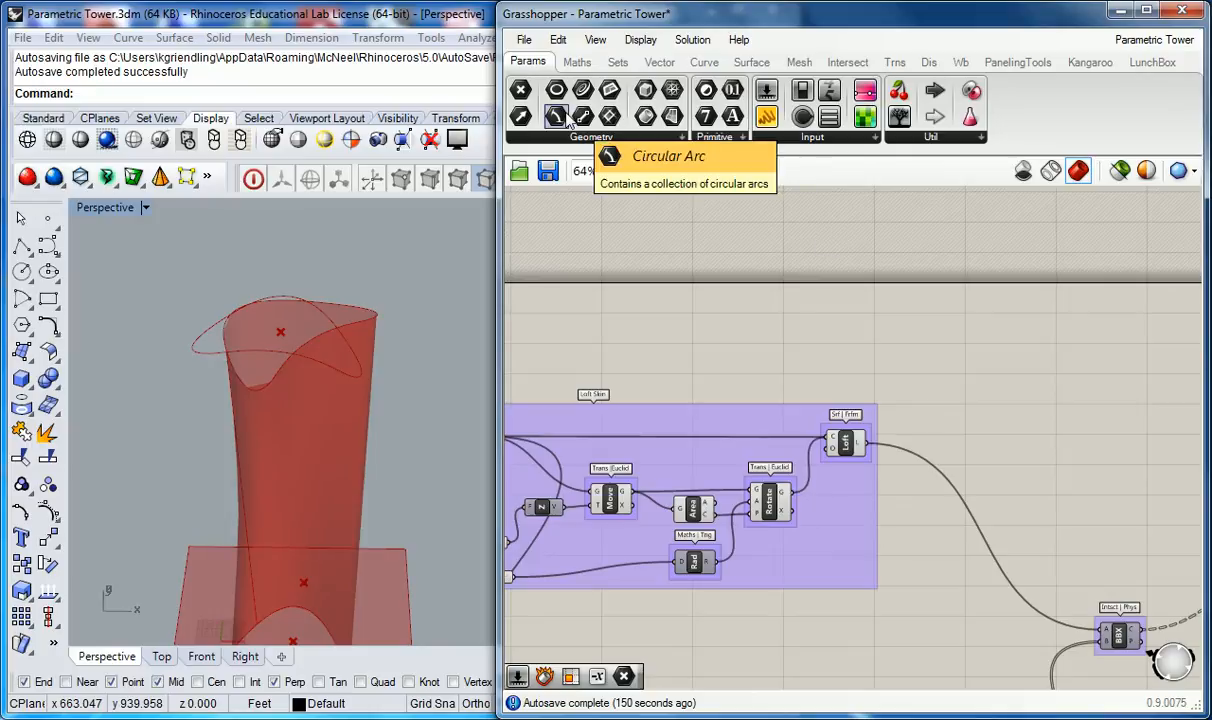
{"action": "left_click_drag", "start_coordinate": [765, 117], "coordinate": [941, 335]}
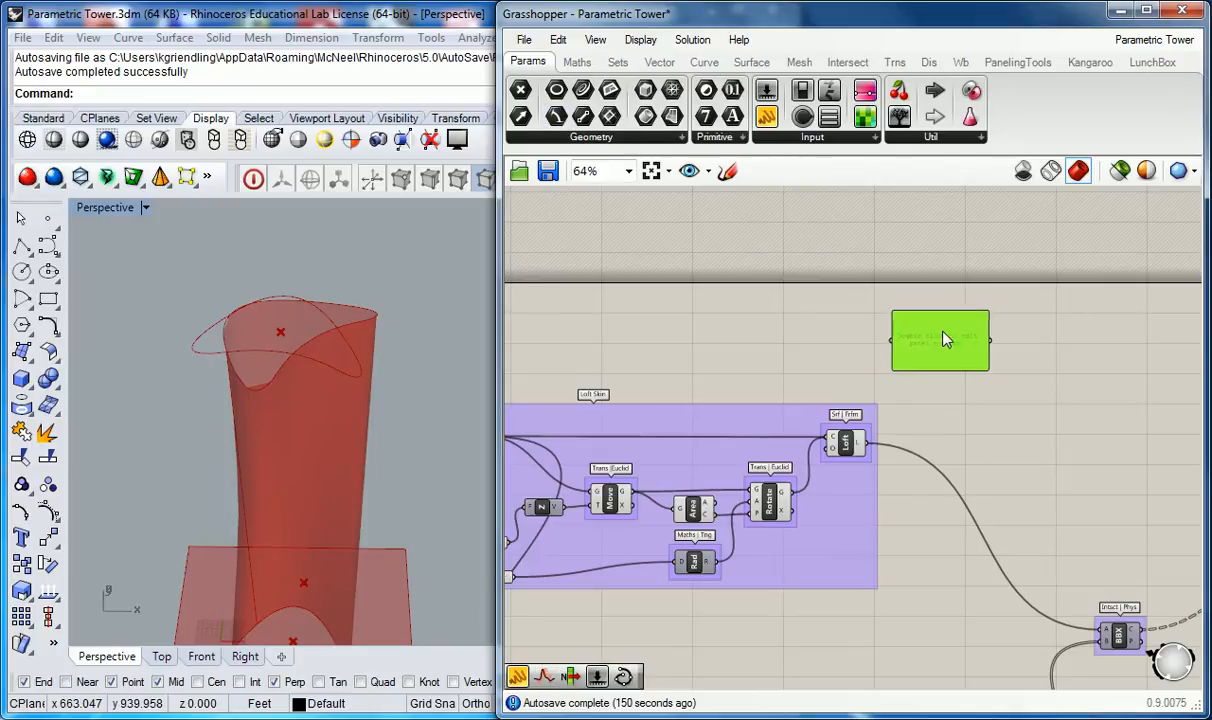
{"action": "scroll", "coordinate": [913, 380], "scroll_direction": "up", "scroll_amount": 2}
{"action": "left_click_drag", "start_coordinate": [845, 483], "coordinate": [1006, 327]}
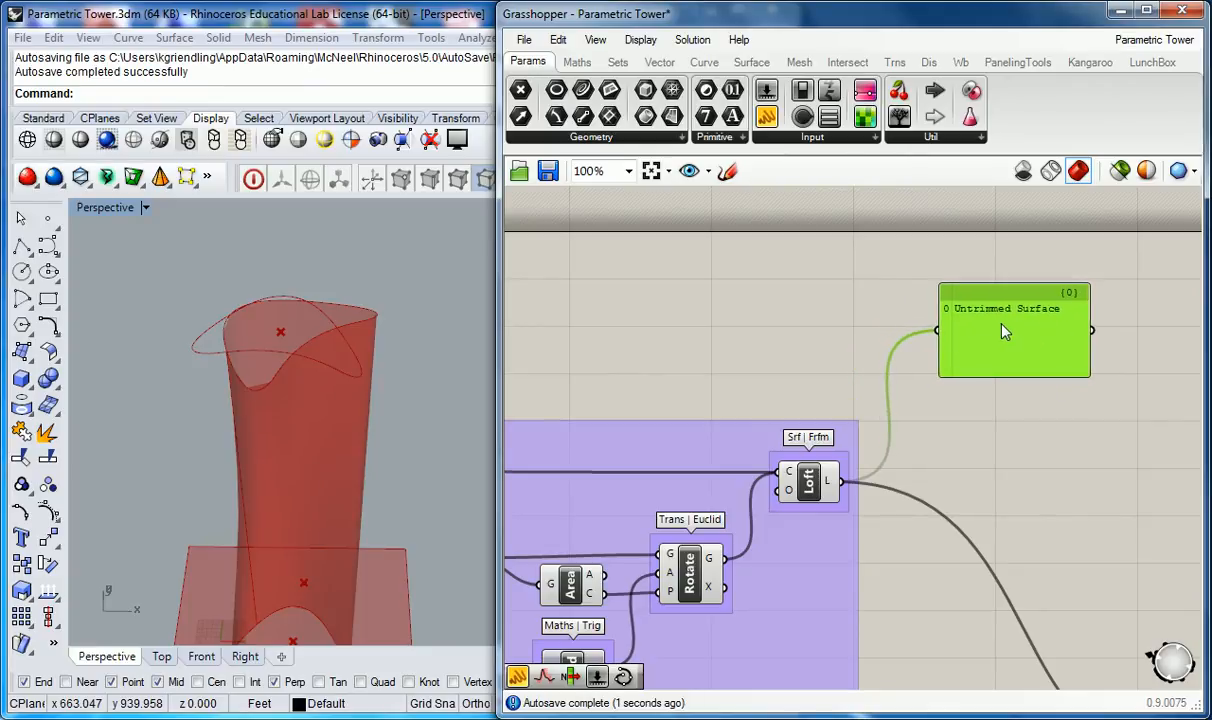
{"action": "left_click", "coordinate": [871, 328]}
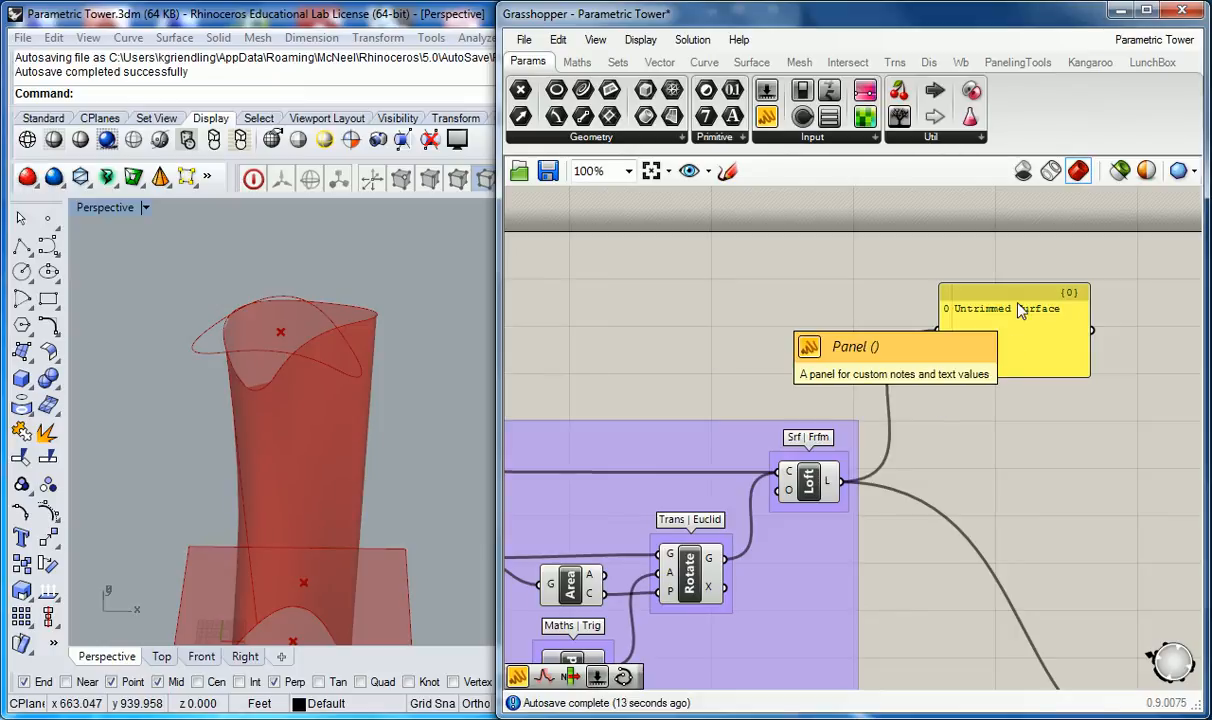
Set the Degree slider of the Nurbs curve to 1
{"action": "scroll", "coordinate": [812, 360], "scroll_direction": "down", "scroll_amount": 5}
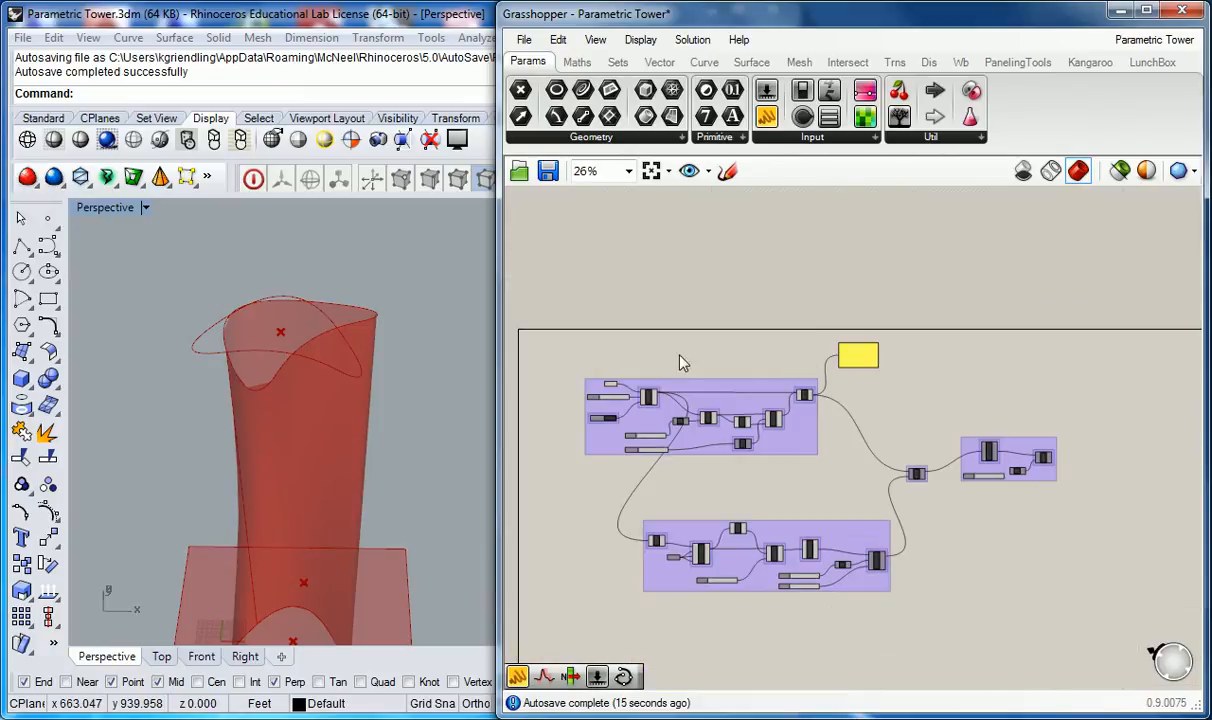
{"action": "scroll", "coordinate": [692, 390], "scroll_direction": "up", "scroll_amount": 5}
{"action": "left_click_drag", "start_coordinate": [678, 407], "coordinate": [650, 412]}
{"action": "mouse_move", "coordinate": [412, 465]}
{"action": "right_mouse_down"}
{"action": "mouse_move", "coordinate": [319, 373]}
{"action": "mouse_move", "coordinate": [233, 500]}
{"action": "mouse_move", "coordinate": [298, 514]}
{"action": "mouse_move", "coordinate": [411, 419]}
{"action": "mouse_move", "coordinate": [376, 557]}
{"action": "mouse_move", "coordinate": [360, 506]}
{"action": "mouse_move", "coordinate": [419, 492]}
{"action": "mouse_move", "coordinate": [410, 470]}
{"action": "right_mouse_up"}
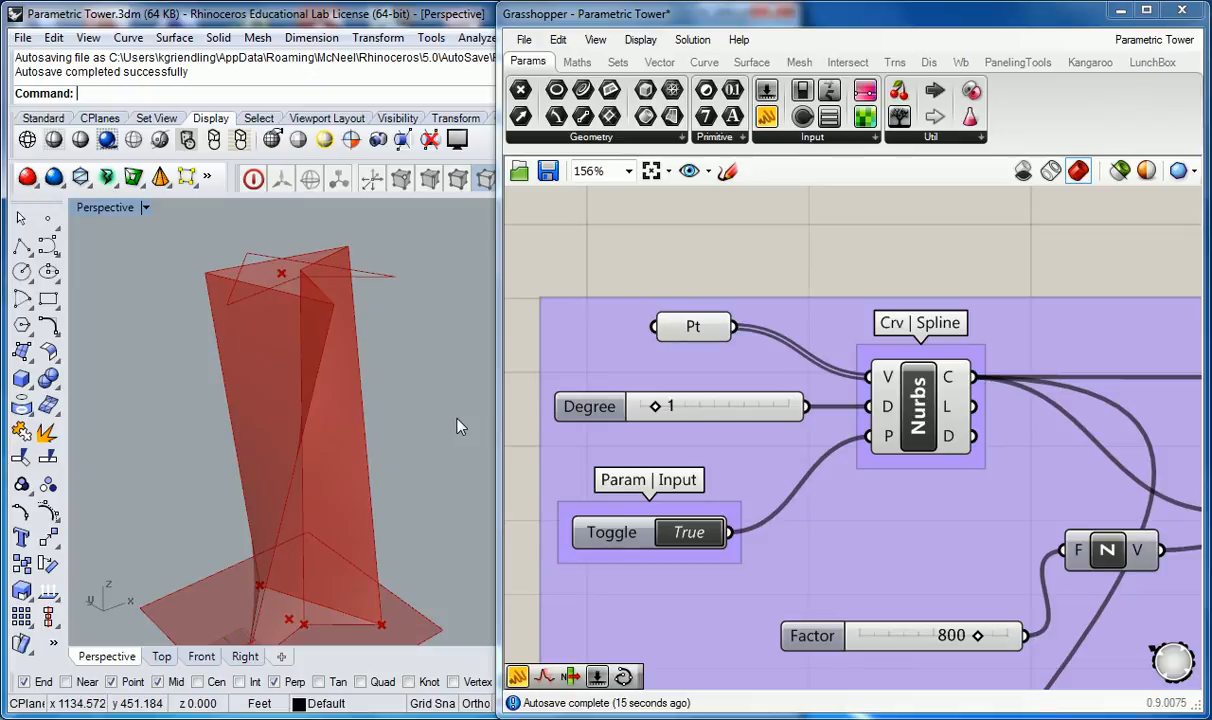
{"action": "right_click_drag", "start_coordinate": [460, 424], "coordinate": [355, 492]}
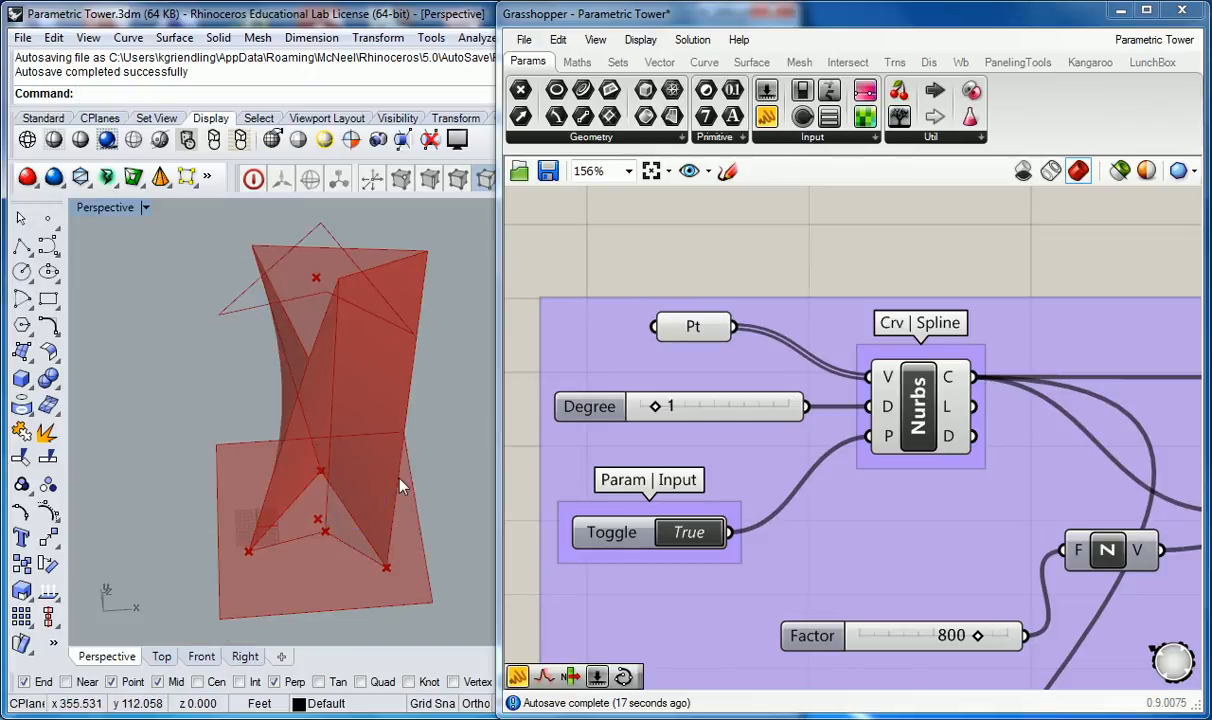
Move the panel farther from the Loft component to make room for another component between them
{"action": "scroll", "coordinate": [863, 254], "scroll_direction": "down", "scroll_amount": 3}
{"action": "right_click_drag", "start_coordinate": [897, 266], "coordinate": [724, 323]}
{"action": "right_click_drag", "start_coordinate": [1074, 382], "coordinate": [694, 439]}
{"action": "scroll", "coordinate": [1020, 315], "scroll_direction": "up", "scroll_amount": 3}
{"action": "right_click_drag", "start_coordinate": [796, 334], "coordinate": [691, 333]}
{"action": "left_click_drag", "start_coordinate": [782, 264], "coordinate": [892, 256]}
{"action": "left_click", "coordinate": [729, 282]}
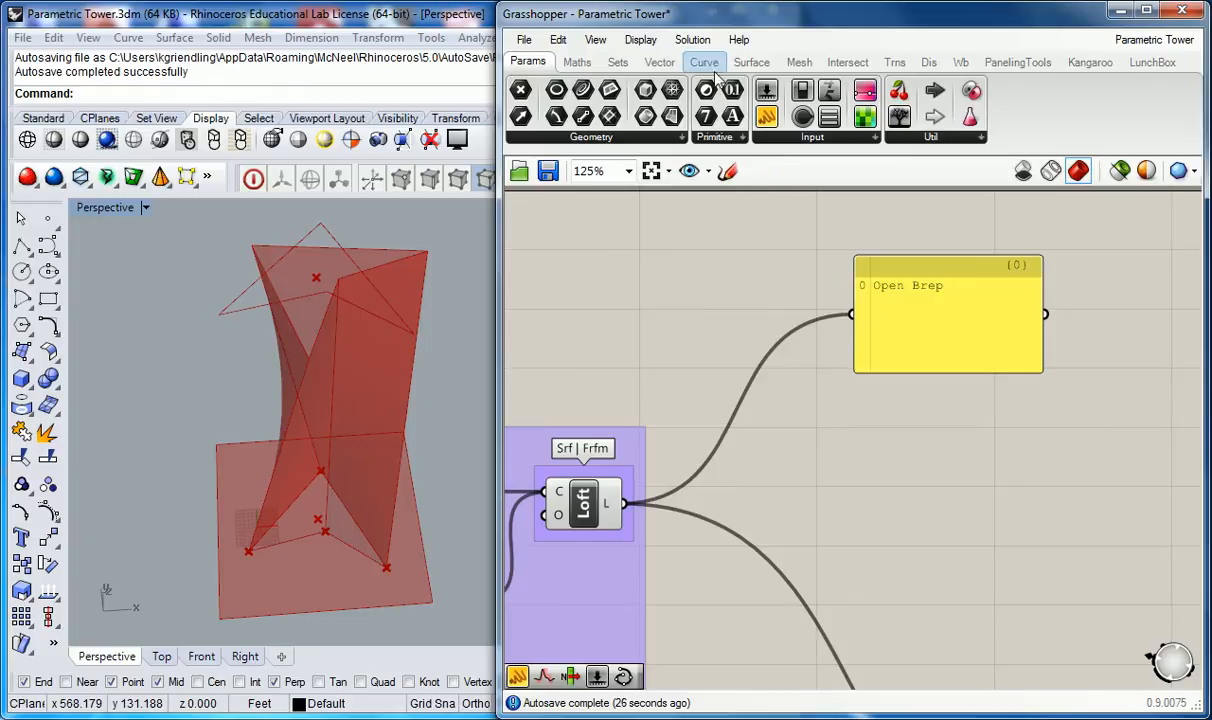
Add a Deconstruct Brep component, connect the Loft output to it, and feed its F output into the panel
{"action": "left_click", "coordinate": [751, 61]}
{"action": "left_click", "coordinate": [634, 141]}
{"action": "left_click_drag", "start_coordinate": [709, 260], "coordinate": [752, 327]}
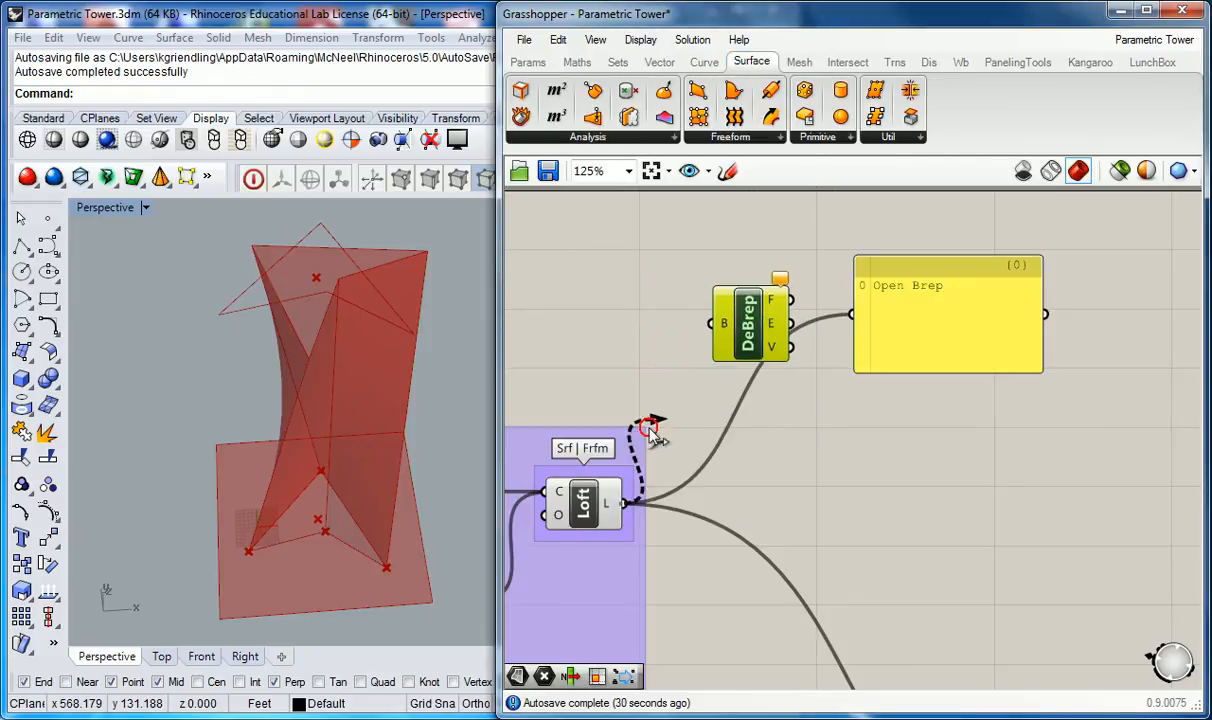
{"action": "left_click_drag", "start_coordinate": [625, 503], "coordinate": [711, 323]}
{"action": "left_click", "coordinate": [752, 262]}
{"action": "mouse_move", "coordinate": [789, 300]}
{"action": "left_mouse_down"}
{"action": "mouse_move", "coordinate": [853, 315]}
{"action": "mouse_move", "coordinate": [918, 297]}
{"action": "left_mouse_up"}
{"action": "left_click", "coordinate": [780, 238]}
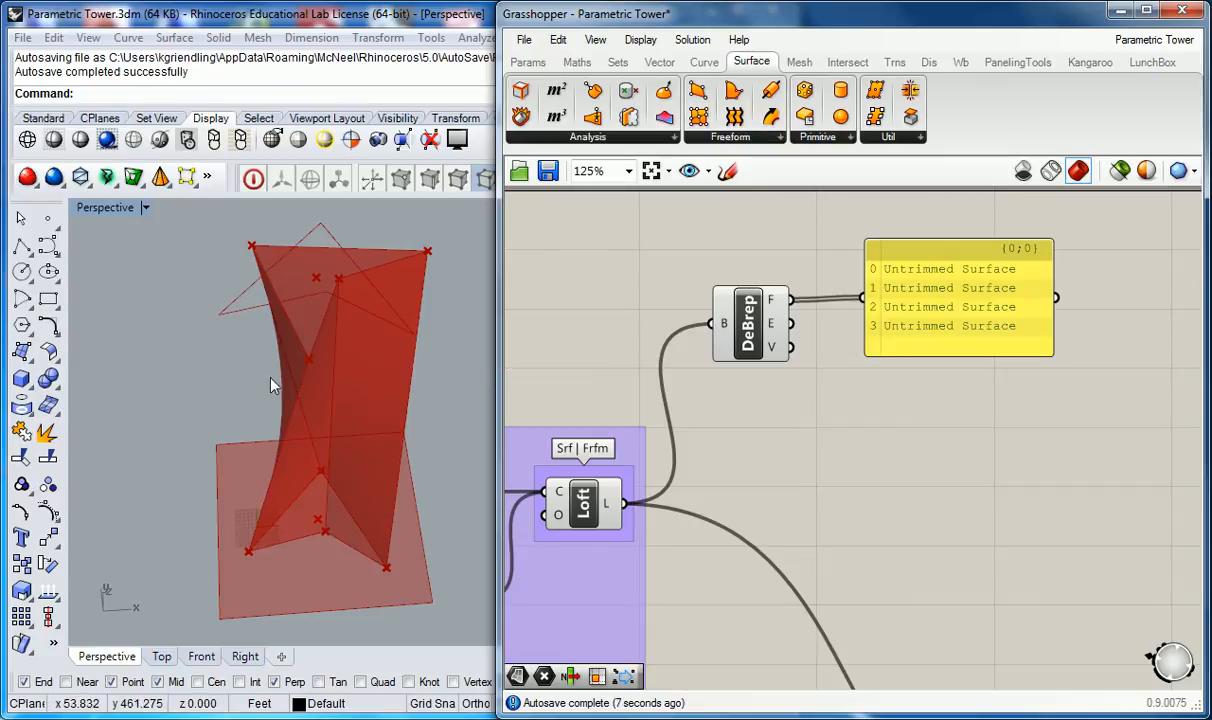
Examine the individual faces and corners of the angular tower from several angles
{"action": "left_click", "coordinate": [725, 392]}
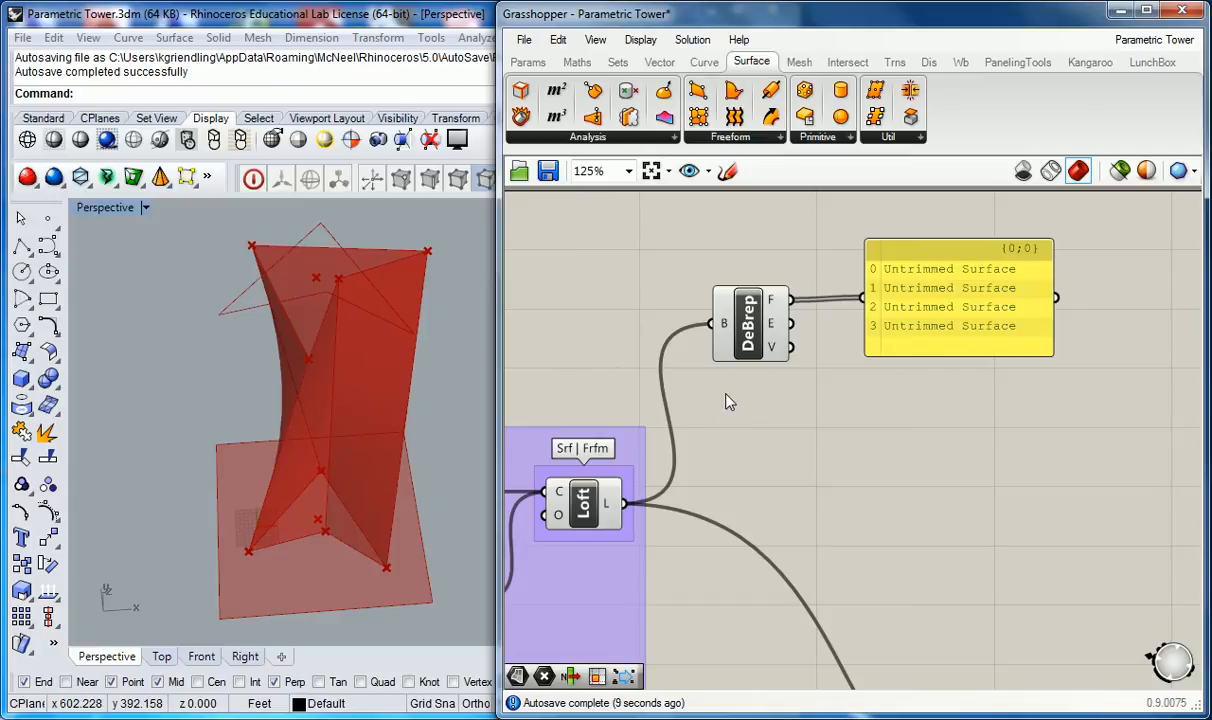
{"action": "mouse_move", "coordinate": [395, 380]}
{"action": "right_mouse_down"}
{"action": "mouse_move", "coordinate": [339, 476]}
{"action": "mouse_move", "coordinate": [319, 440]}
{"action": "mouse_move", "coordinate": [310, 445]}
{"action": "mouse_move", "coordinate": [322, 370]}
{"action": "mouse_move", "coordinate": [349, 350]}
{"action": "mouse_move", "coordinate": [346, 440]}
{"action": "right_mouse_up"}
{"action": "scroll", "coordinate": [346, 440], "scroll_direction": "up", "scroll_amount": 6}
{"action": "right_click_drag", "start_coordinate": [332, 375], "coordinate": [435, 405]}
{"action": "right_click_drag", "start_coordinate": [327, 294], "coordinate": [390, 440]}
{"action": "scroll", "coordinate": [379, 398], "scroll_direction": "down", "scroll_amount": 7}
{"action": "scroll", "coordinate": [346, 403], "scroll_direction": "up", "scroll_amount": 13}
{"action": "scroll", "coordinate": [384, 419], "scroll_direction": "down", "scroll_amount": 7}
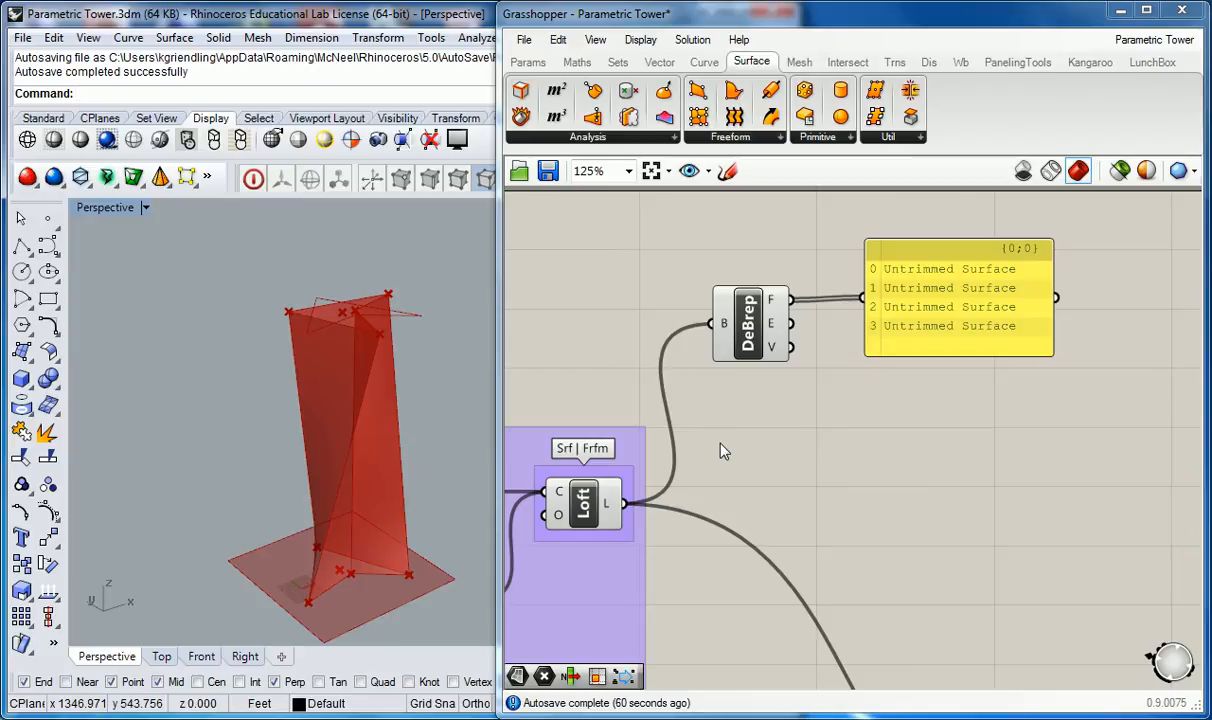
Shift the Deconstruct Brep and panel slightly away from the Loft, and align the panel with the F output
{"action": "scroll", "coordinate": [826, 376], "scroll_direction": "down", "scroll_amount": 3}
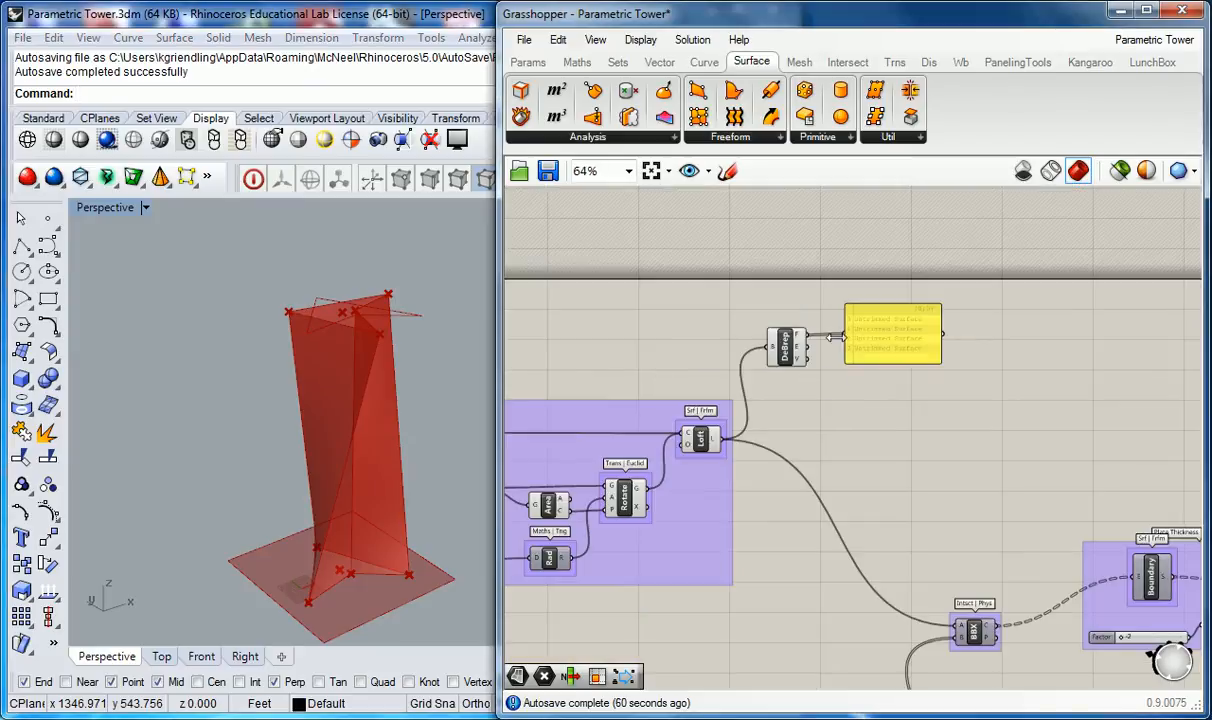
{"action": "left_click_drag", "start_coordinate": [990, 308], "coordinate": [813, 347]}
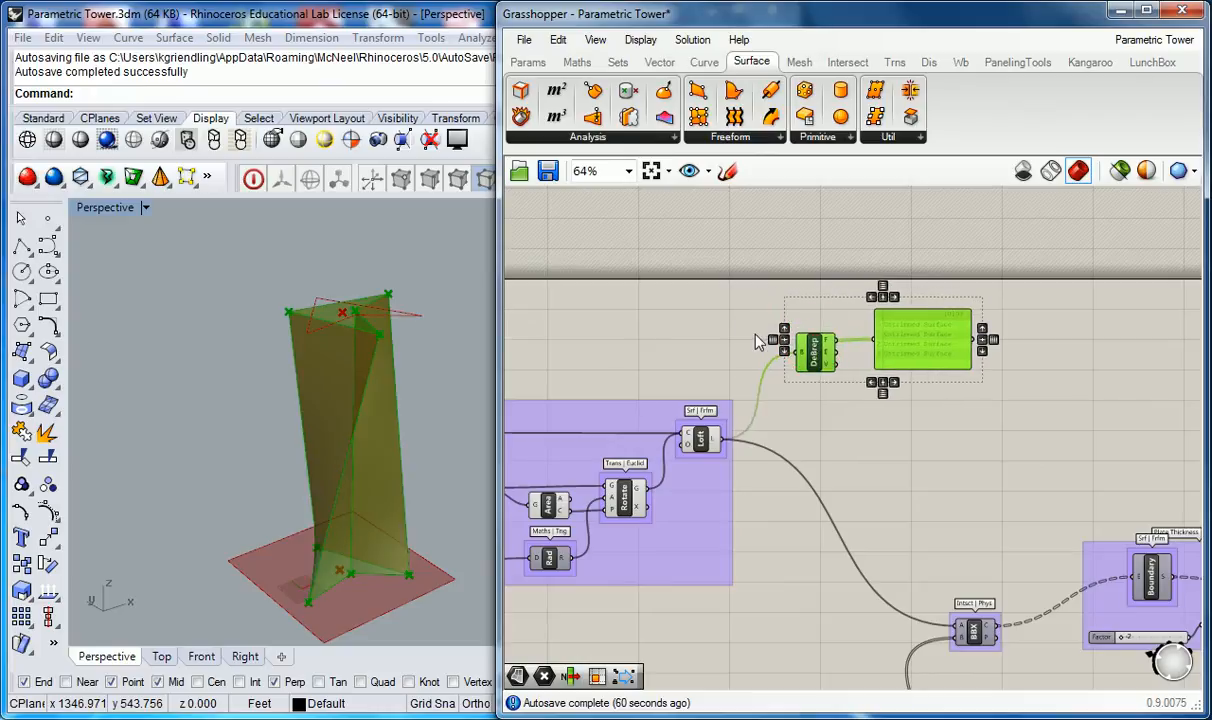
{"action": "left_click", "coordinate": [715, 341]}
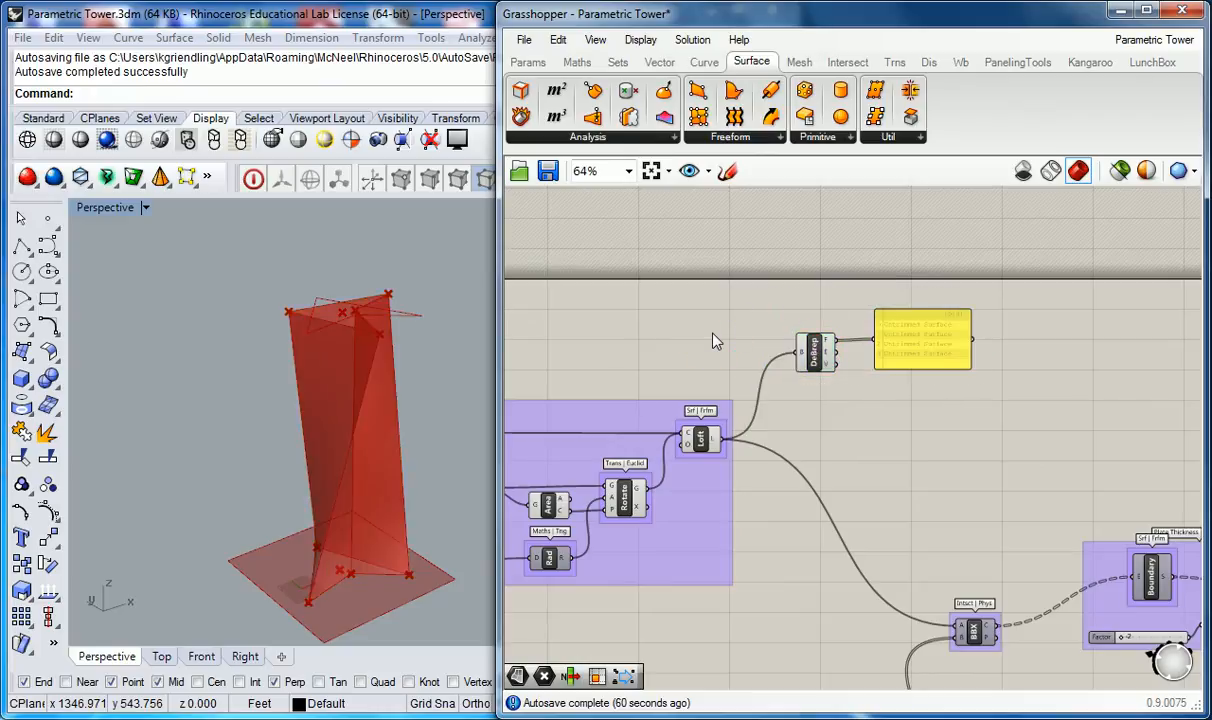
{"action": "left_click", "coordinate": [908, 320]}
{"action": "left_click", "coordinate": [785, 303]}
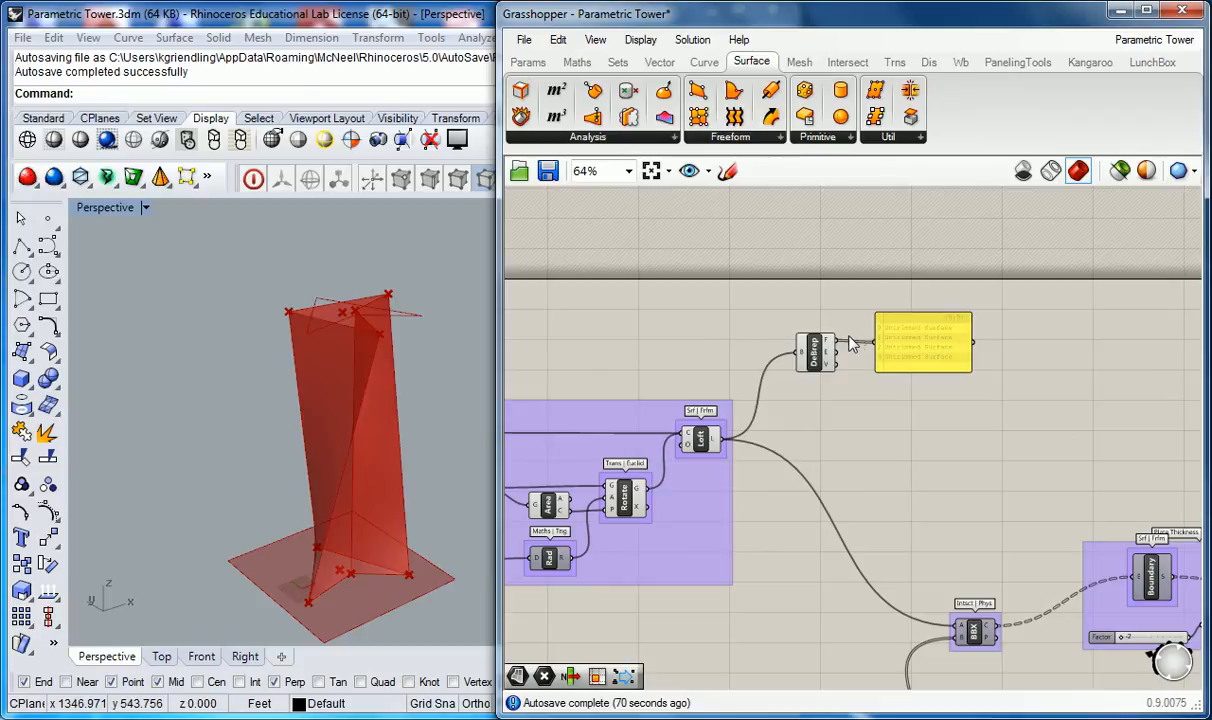
{"action": "scroll", "coordinate": [845, 345], "scroll_direction": "up", "scroll_amount": 3}
{"action": "left_click", "coordinate": [928, 319]}
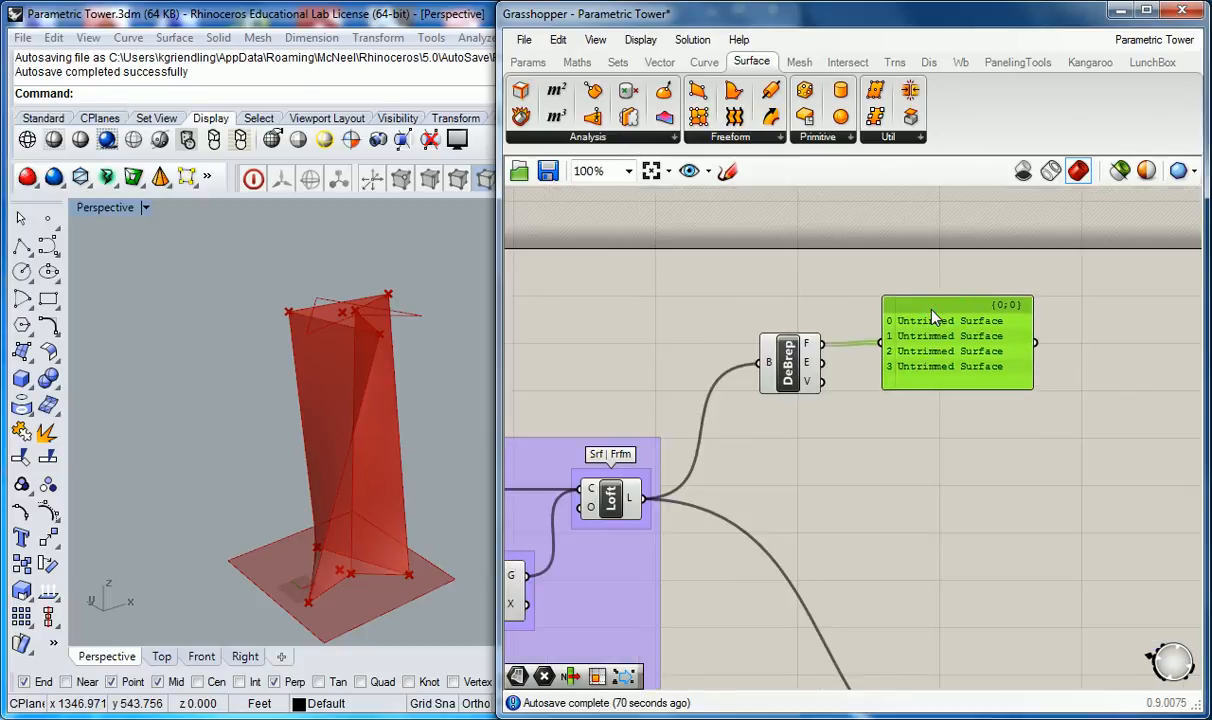
{"action": "left_click", "coordinate": [789, 305]}
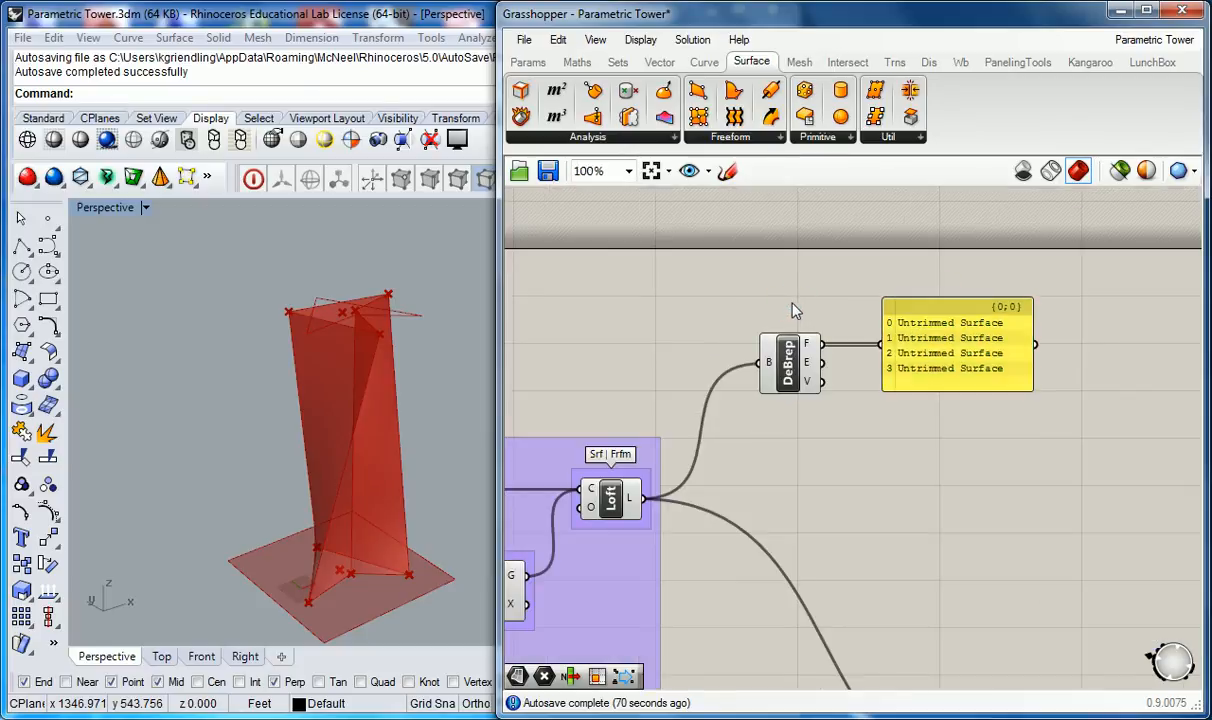
Examine the Loft Skin group's Nurbs and Move components alongside the twisted tower geometry
{"action": "scroll", "coordinate": [789, 305], "scroll_direction": "down", "scroll_amount": 3}
{"action": "right_click_drag", "start_coordinate": [791, 308], "coordinate": [1069, 278]}
{"action": "mouse_move", "coordinate": [629, 305]}
{"action": "right_mouse_down"}
{"action": "mouse_move", "coordinate": [675, 306]}
{"action": "mouse_move", "coordinate": [680, 358]}
{"action": "right_mouse_up"}
{"action": "scroll", "coordinate": [645, 305], "scroll_direction": "down", "scroll_amount": 2}
{"action": "scroll", "coordinate": [680, 358], "scroll_direction": "up", "scroll_amount": 3}
{"action": "left_click", "coordinate": [644, 425]}
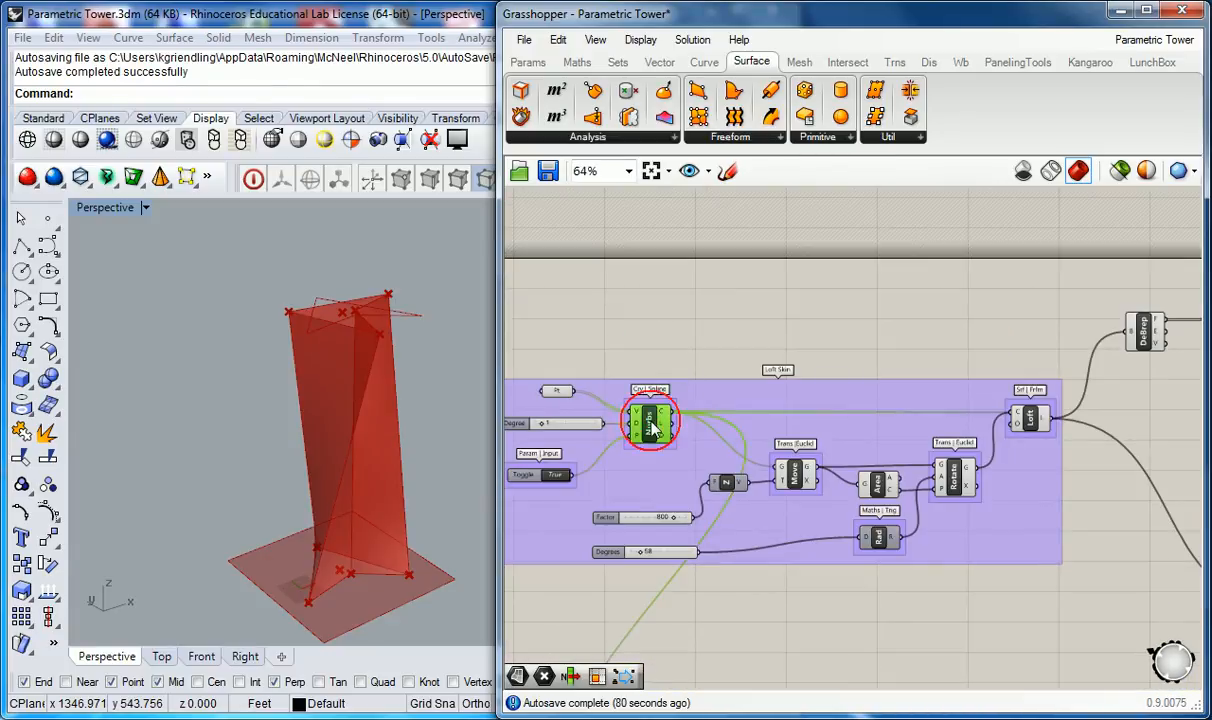
{"action": "left_click", "coordinate": [678, 353]}
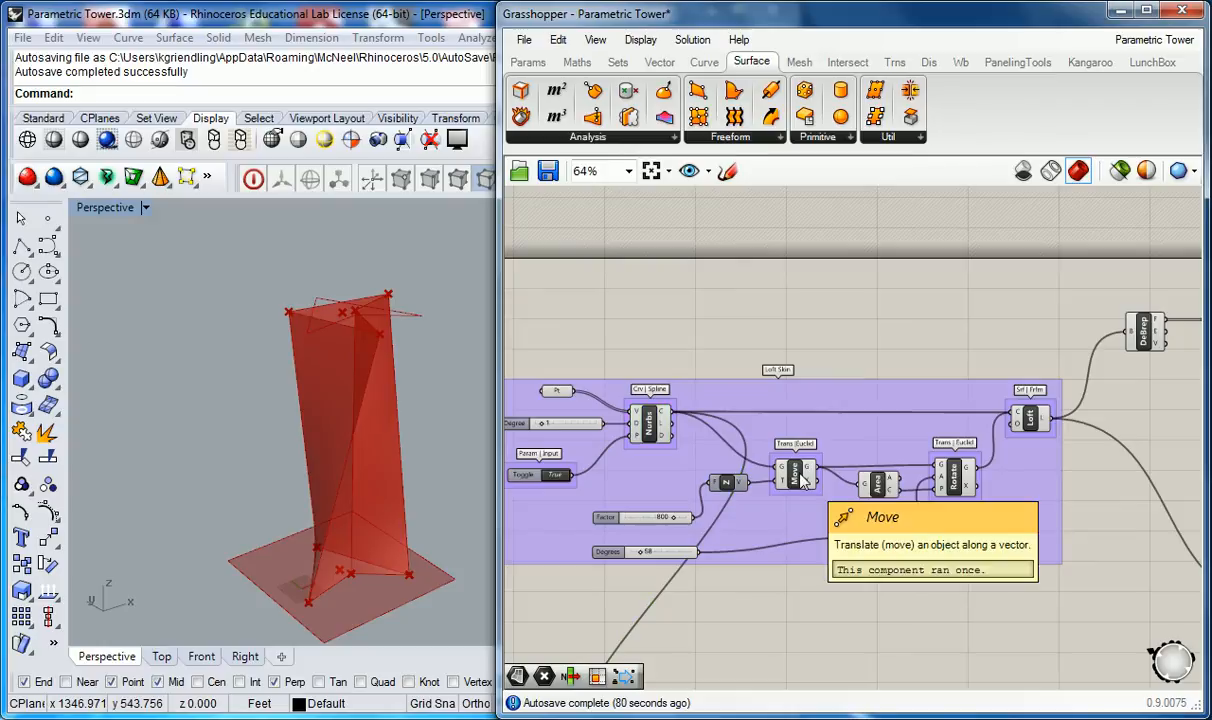
{"action": "right_click_drag", "start_coordinate": [591, 337], "coordinate": [673, 341]}
{"action": "right_click_drag", "start_coordinate": [398, 376], "coordinate": [349, 358]}
{"action": "scroll", "coordinate": [351, 351], "scroll_direction": "up", "scroll_amount": 6}
{"action": "scroll", "coordinate": [352, 352], "scroll_direction": "down", "scroll_amount": 6}
{"action": "right_click_drag", "start_coordinate": [365, 483], "coordinate": [346, 440], "text": "shift"}
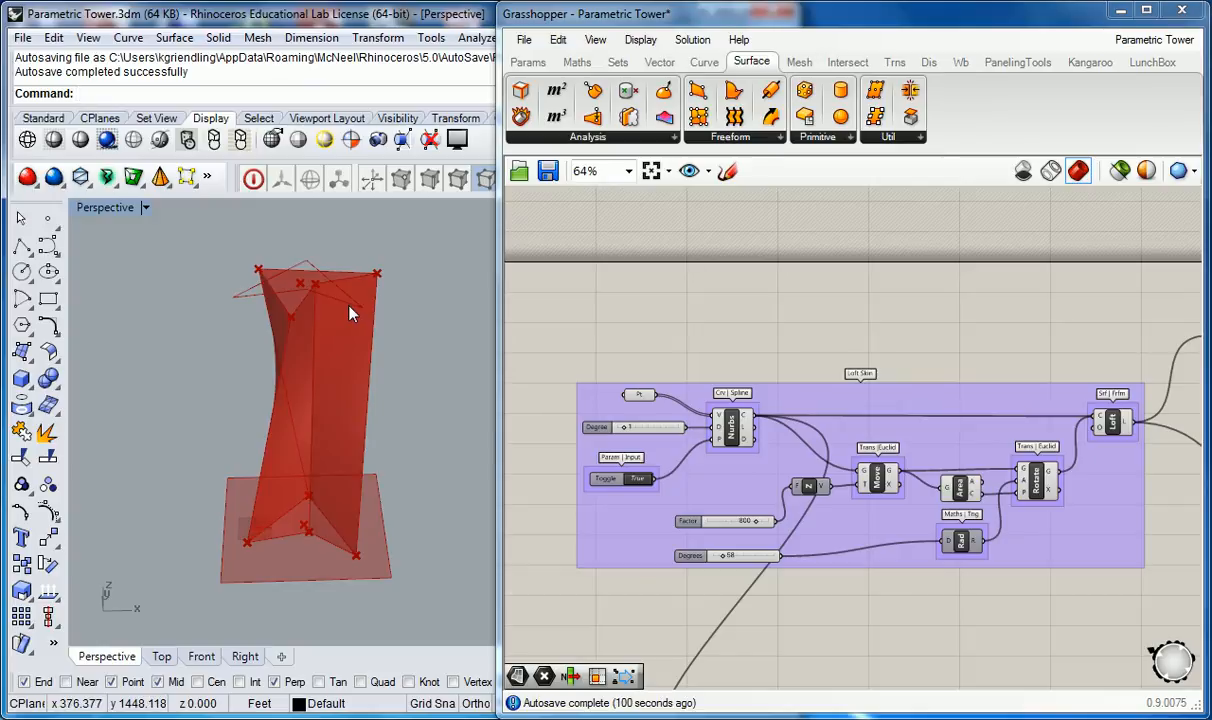
Review the whole definition and how the Loft output feeds the Deconstruct Brep and BBX components
{"action": "right_click_drag", "start_coordinate": [989, 335], "coordinate": [590, 349]}
{"action": "left_click", "coordinate": [1065, 323]}
{"action": "left_click_drag", "start_coordinate": [1065, 323], "coordinate": [757, 335]}
{"action": "left_click", "coordinate": [600, 378]}
{"action": "scroll", "coordinate": [760, 315], "scroll_direction": "down", "scroll_amount": 4}
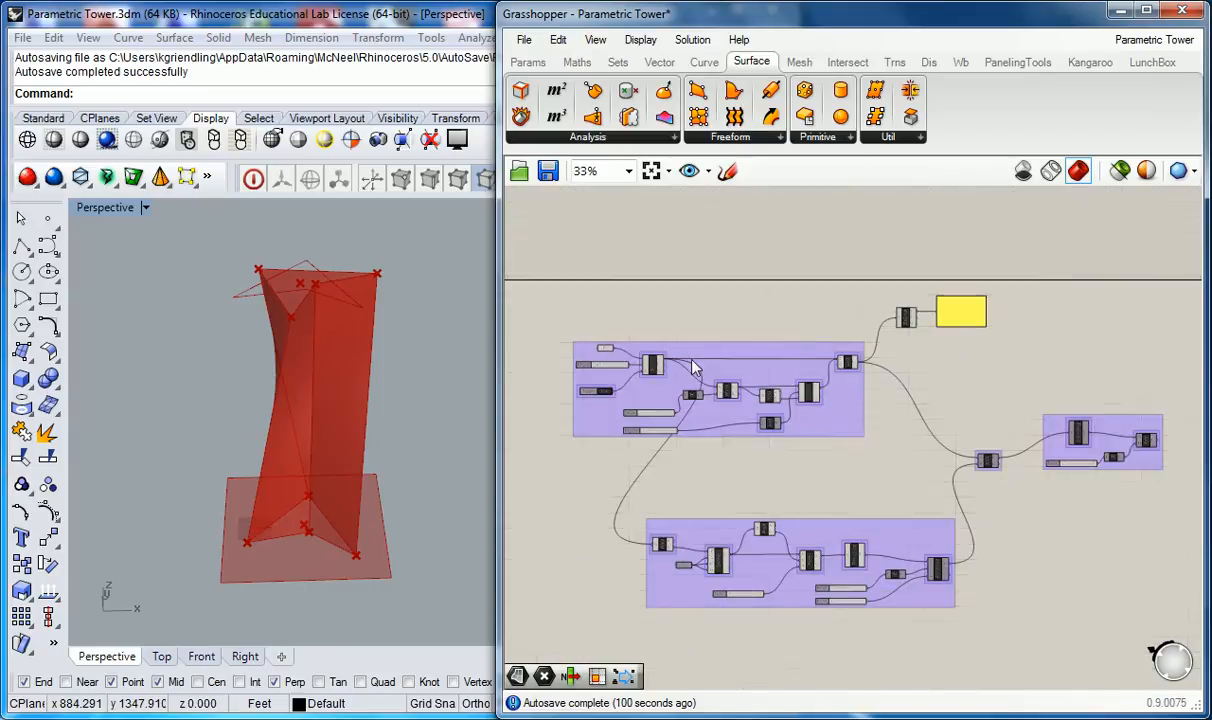
{"action": "scroll", "coordinate": [676, 364], "scroll_direction": "up", "scroll_amount": 4}
{"action": "right_click_drag", "start_coordinate": [650, 364], "coordinate": [696, 379]}
{"action": "left_click", "coordinate": [657, 379]}
{"action": "right_click_drag", "start_coordinate": [1088, 357], "coordinate": [680, 360]}
{"action": "left_click", "coordinate": [1012, 368]}
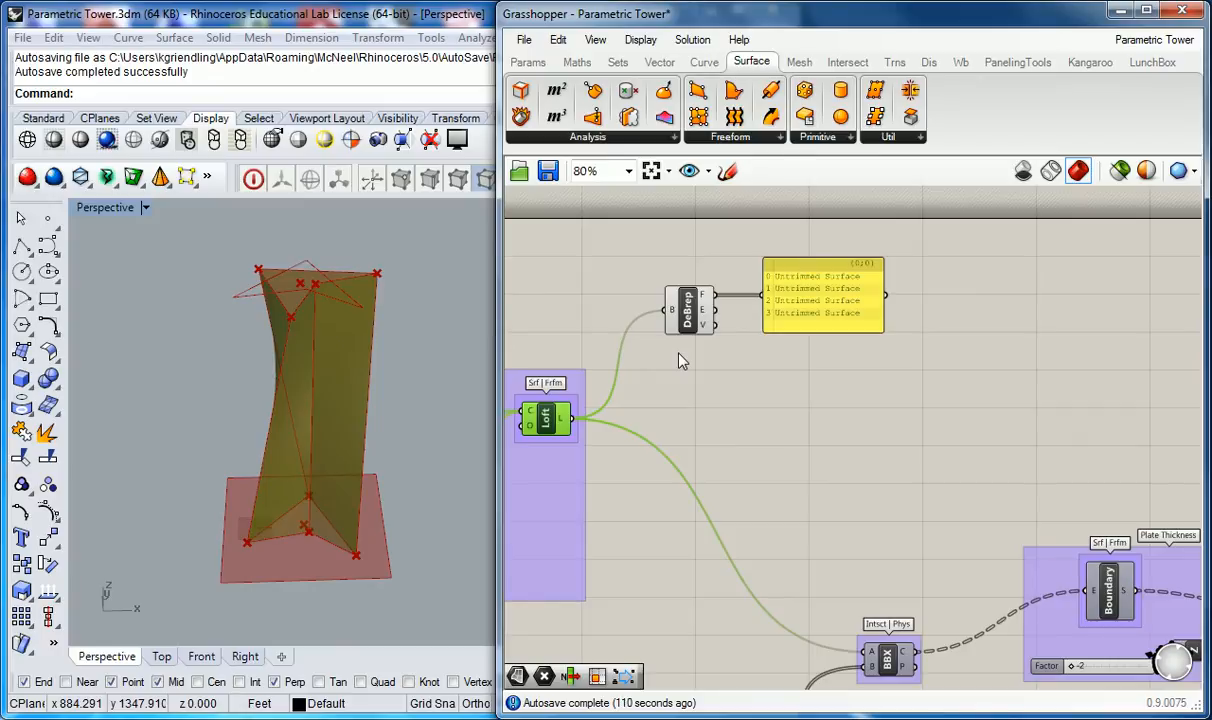
Move the Deconstruct Brep and its panel together well away from the Loft, opening a wide gap between them
{"action": "right_click", "coordinate": [774, 338]}
{"action": "left_click", "coordinate": [919, 302]}
{"action": "right_click_drag", "start_coordinate": [959, 283], "coordinate": [879, 313]}
{"action": "left_click_drag", "start_coordinate": [893, 265], "coordinate": [580, 390]}
{"action": "right_click_drag", "start_coordinate": [618, 412], "coordinate": [695, 392]}
{"action": "left_click_drag", "start_coordinate": [680, 335], "coordinate": [941, 335]}
{"action": "left_click", "coordinate": [722, 300]}
{"action": "right_click_drag", "start_coordinate": [300, 390], "coordinate": [345, 405]}
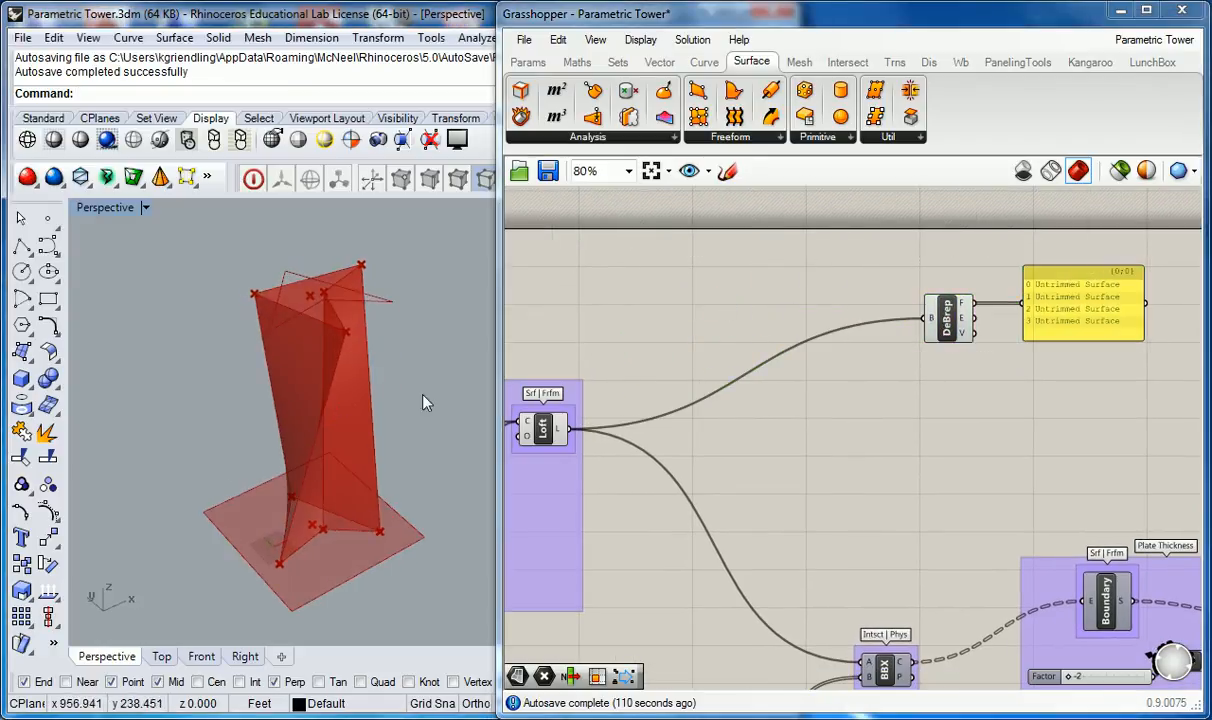
Examine the twisted angular tower from perspective and plan, looking at how its loft faces cross the center
{"action": "right_click_drag", "start_coordinate": [325, 331], "coordinate": [432, 378]}
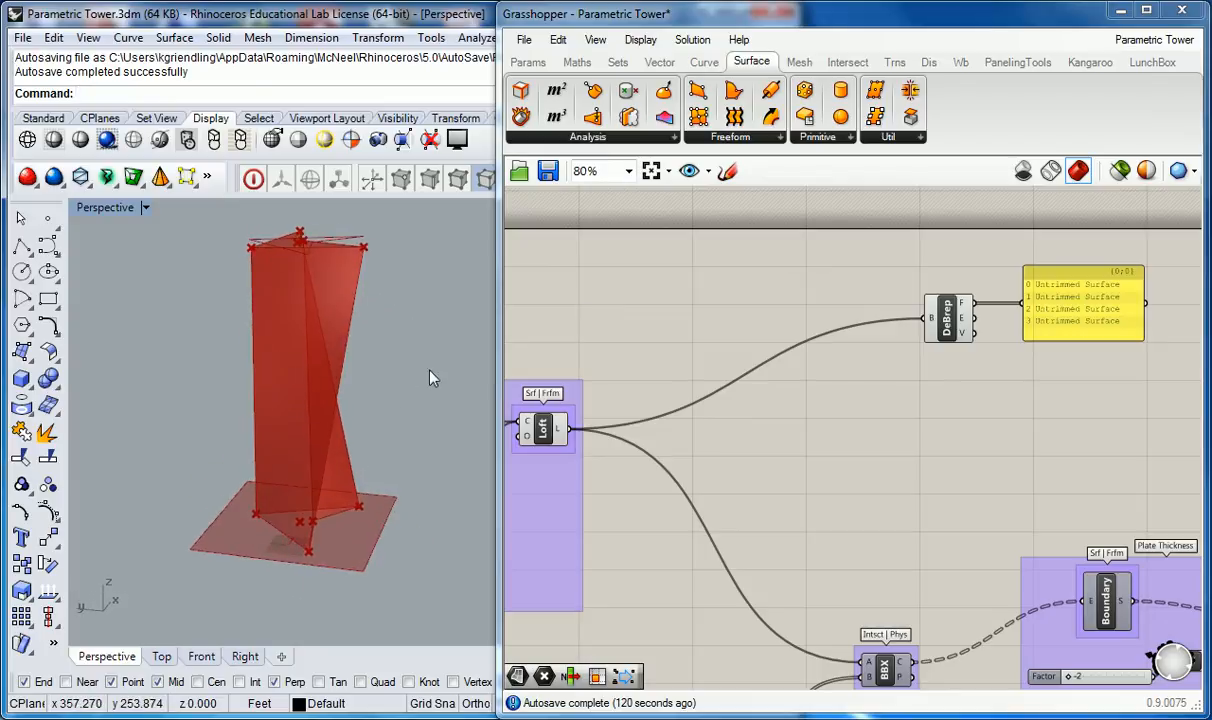
{"action": "double_click", "coordinate": [108, 207]}
{"action": "right_click_drag", "start_coordinate": [231, 353], "coordinate": [182, 315]}
{"action": "scroll", "coordinate": [234, 308], "scroll_direction": "down", "scroll_amount": 9}
{"action": "scroll", "coordinate": [160, 343], "scroll_direction": "up", "scroll_amount": 9}
{"action": "scroll", "coordinate": [149, 330], "scroll_direction": "up", "scroll_amount": 2}
{"action": "scroll", "coordinate": [151, 332], "scroll_direction": "down", "scroll_amount": 4}
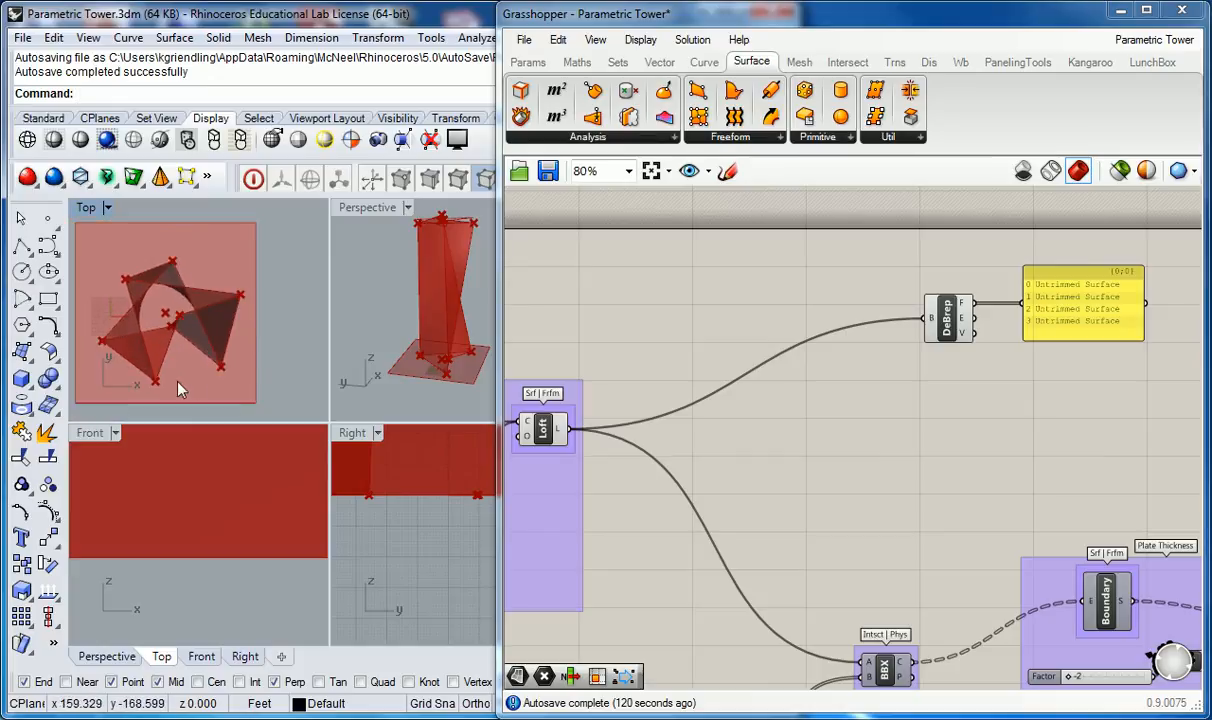
{"action": "right_click_drag", "start_coordinate": [262, 344], "coordinate": [286, 334]}
{"action": "mouse_move", "coordinate": [181, 322]}
{"action": "right_mouse_down"}
{"action": "mouse_move", "coordinate": [197, 326]}
{"action": "mouse_move", "coordinate": [187, 342]}
{"action": "mouse_move", "coordinate": [181, 332]}
{"action": "right_mouse_up"}
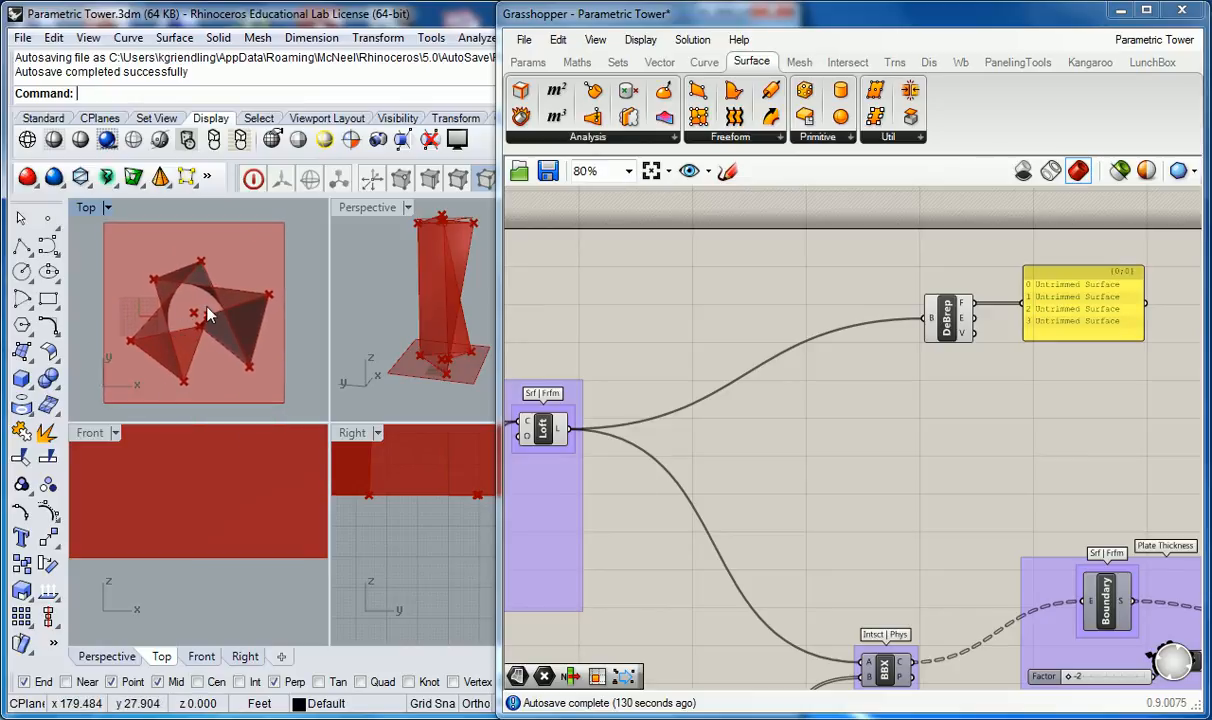
{"action": "right_click_drag", "start_coordinate": [254, 327], "coordinate": [266, 296]}
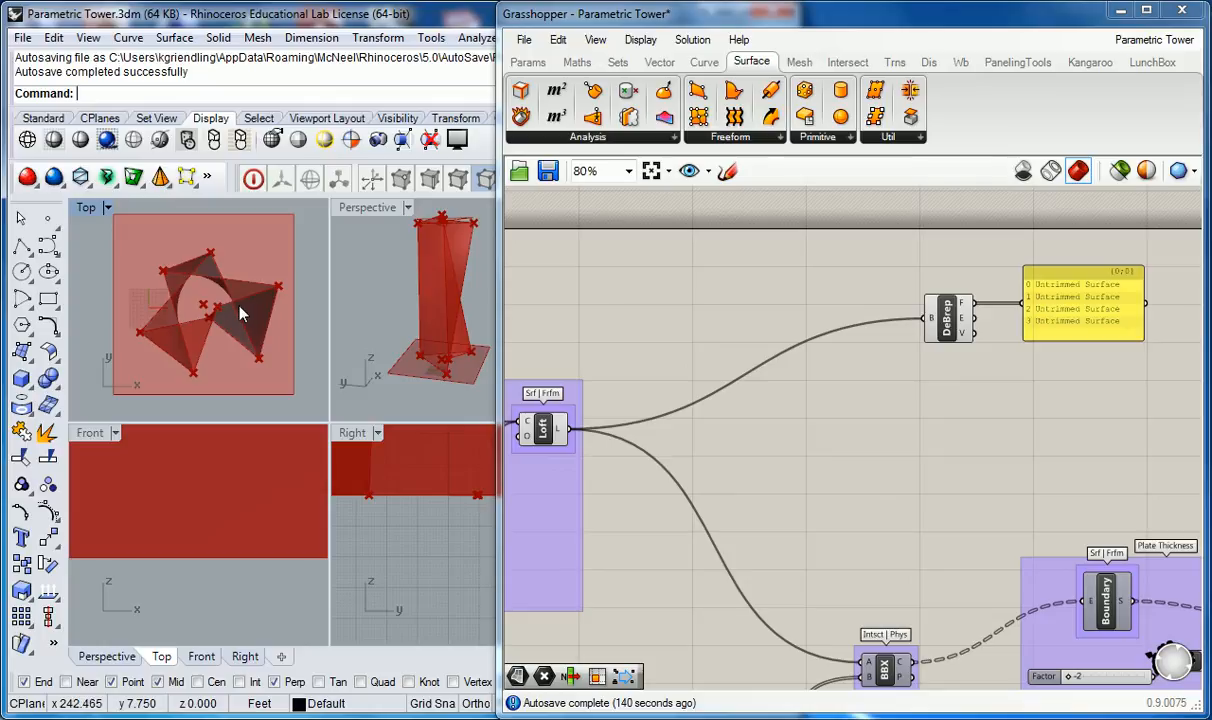
{"action": "right_click_drag", "start_coordinate": [197, 327], "coordinate": [202, 329]}
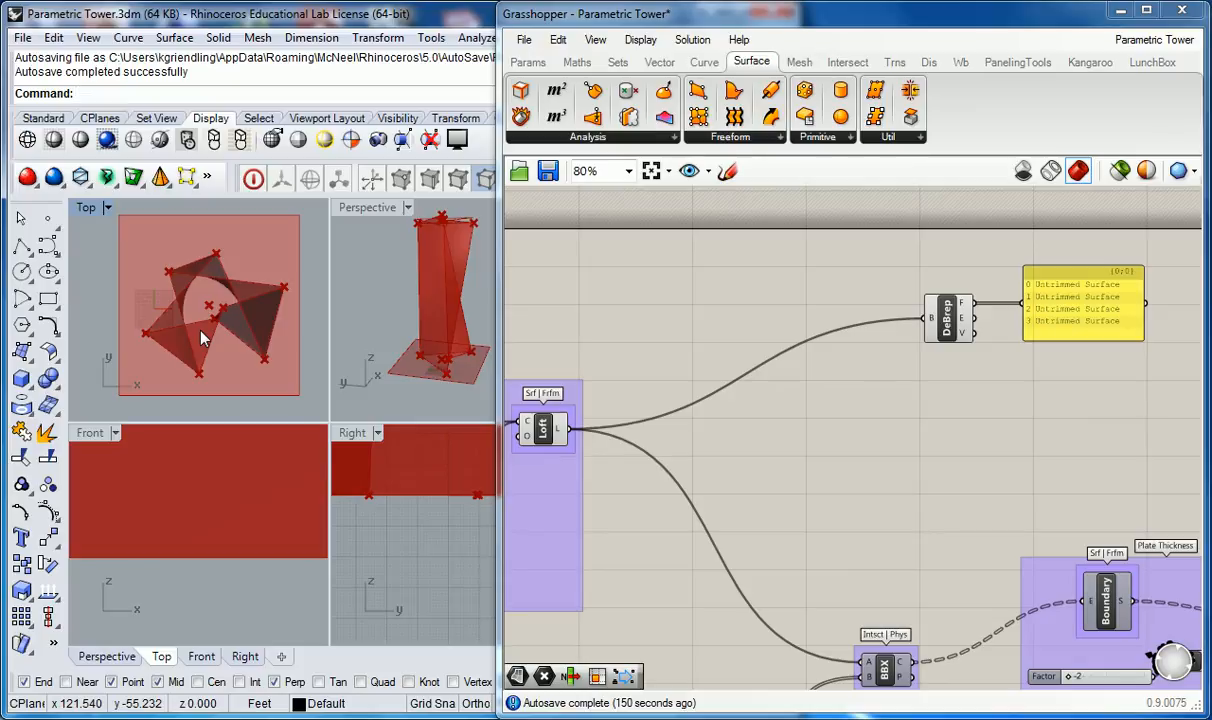
{"action": "scroll", "coordinate": [195, 336], "scroll_direction": "down", "scroll_amount": 2}
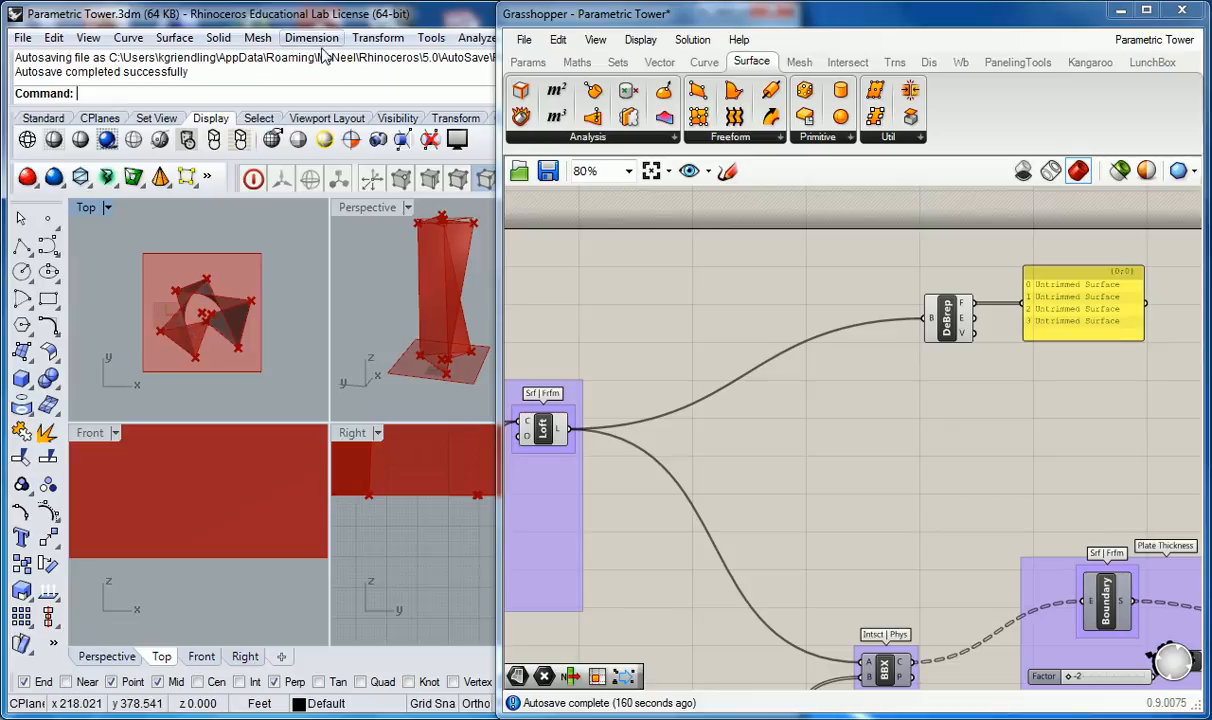
{"action": "mouse_move", "coordinate": [266, 262]}
{"action": "right_mouse_down"}
{"action": "mouse_move", "coordinate": [247, 272]}
{"action": "mouse_move", "coordinate": [257, 272]}
{"action": "right_mouse_up"}
Review the loft settings available on the Loft component's Options input
{"action": "left_click", "coordinate": [722, 300]}
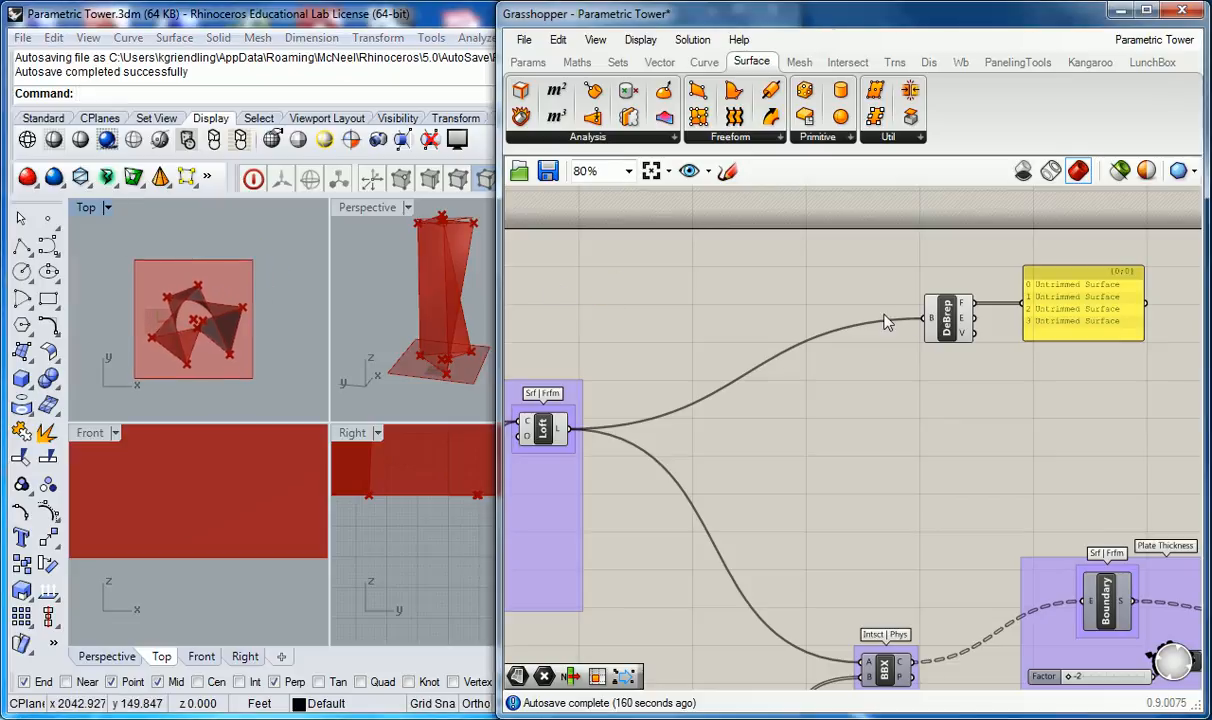
{"action": "right_click_drag", "start_coordinate": [600, 392], "coordinate": [810, 362]}
{"action": "left_click", "coordinate": [752, 397]}
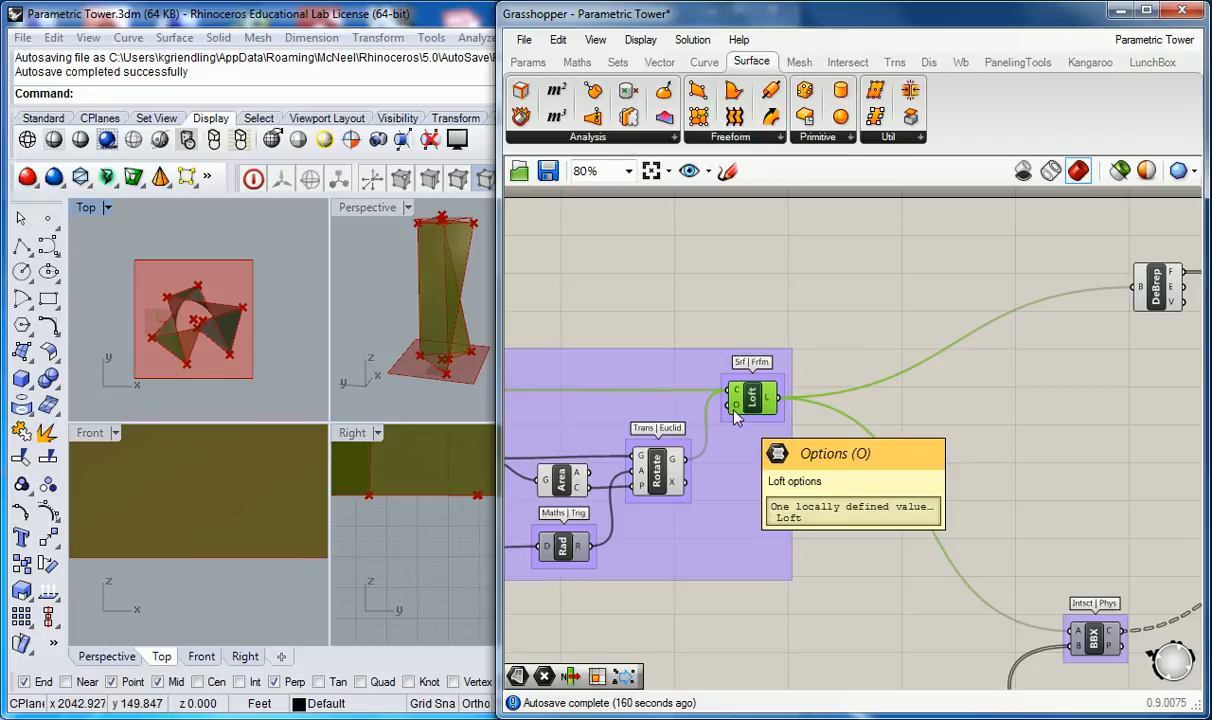
{"action": "right_click", "coordinate": [736, 415]}
{"action": "mouse_move", "coordinate": [802, 577]}
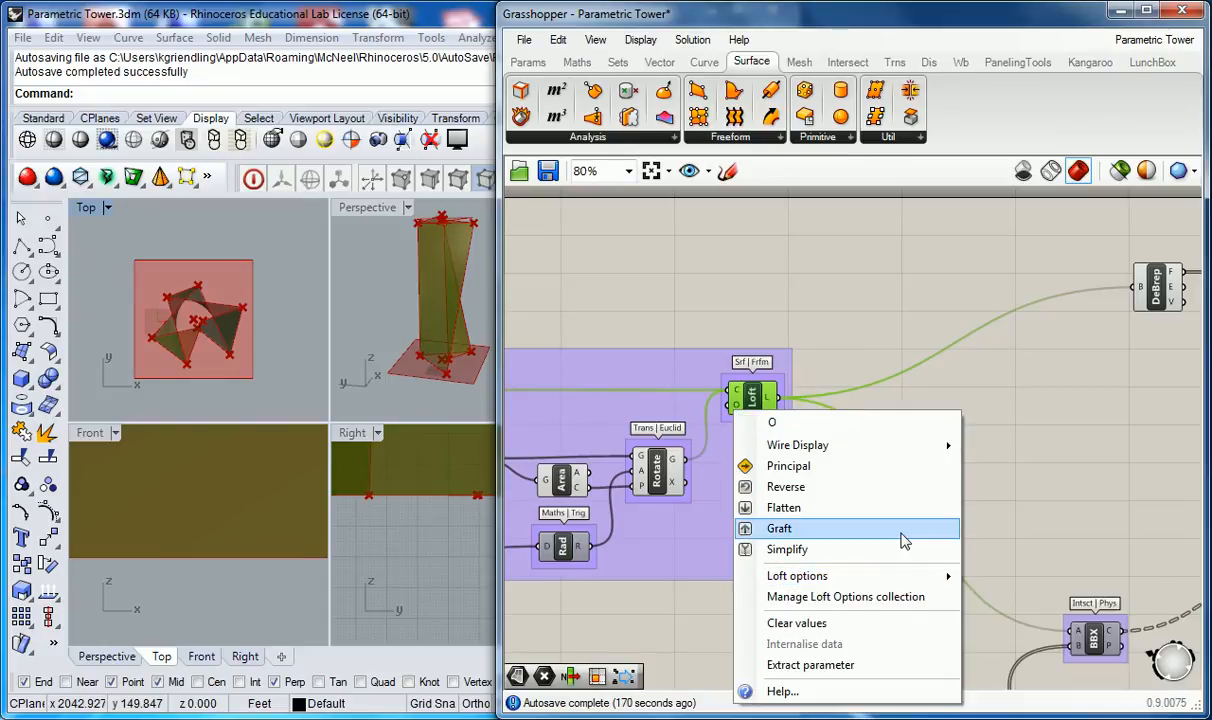
{"action": "mouse_move", "coordinate": [914, 575]}
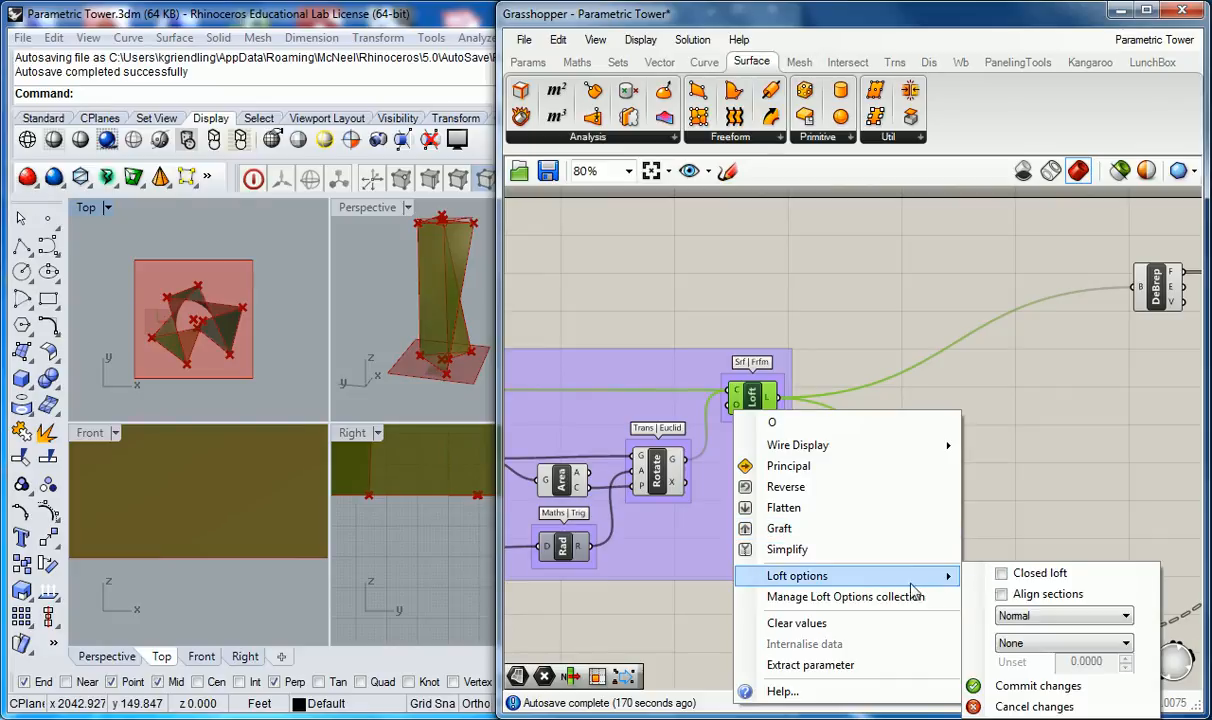
{"action": "left_click", "coordinate": [703, 333]}
{"action": "scroll", "coordinate": [737, 400], "scroll_direction": "up", "scroll_amount": 2}
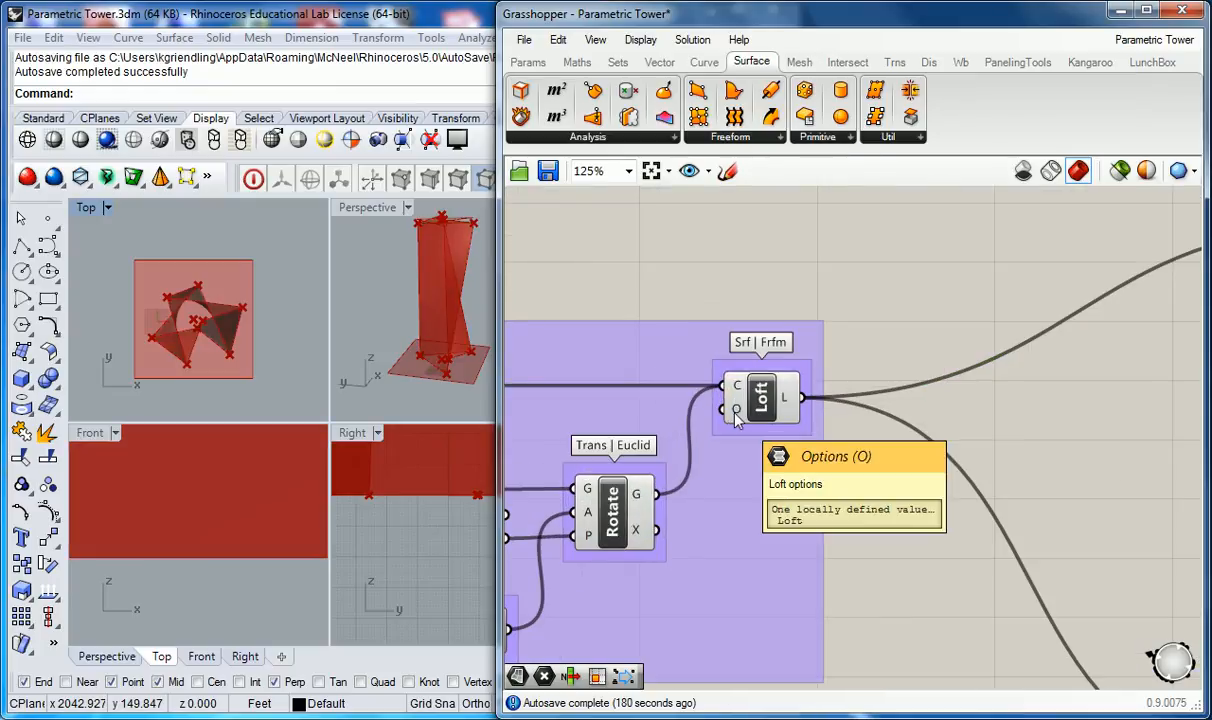
{"action": "right_click", "coordinate": [737, 412]}
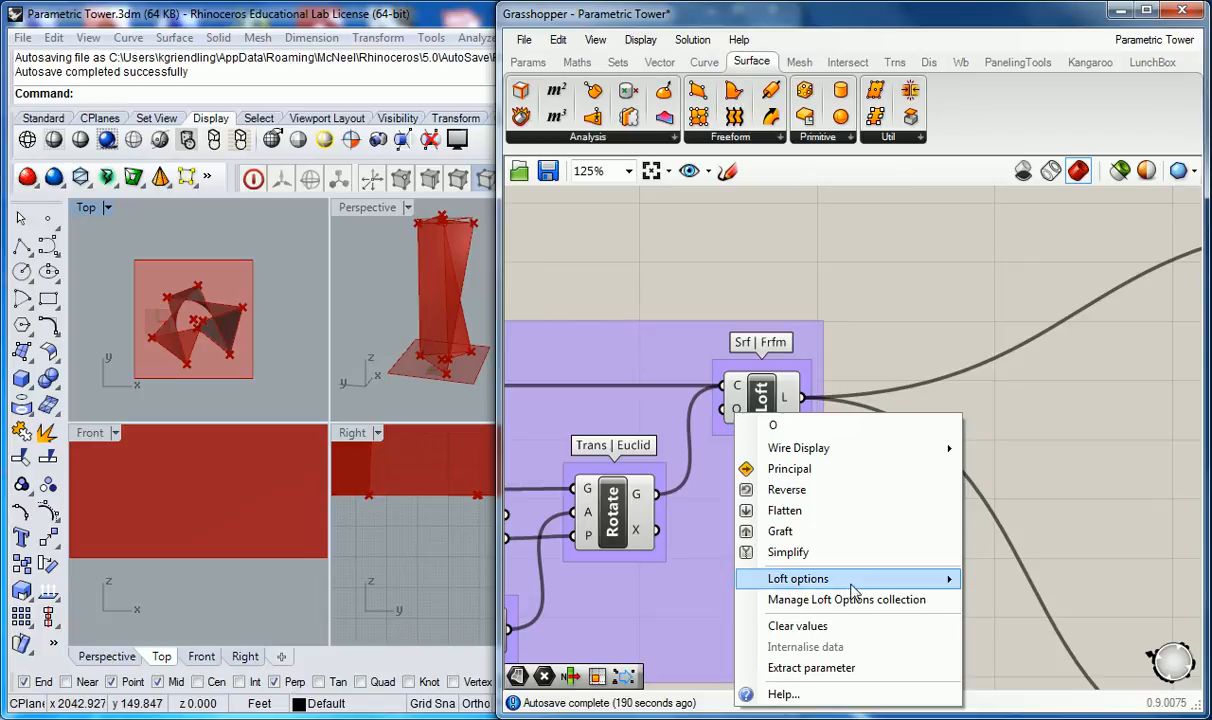
{"action": "mouse_move", "coordinate": [853, 588]}
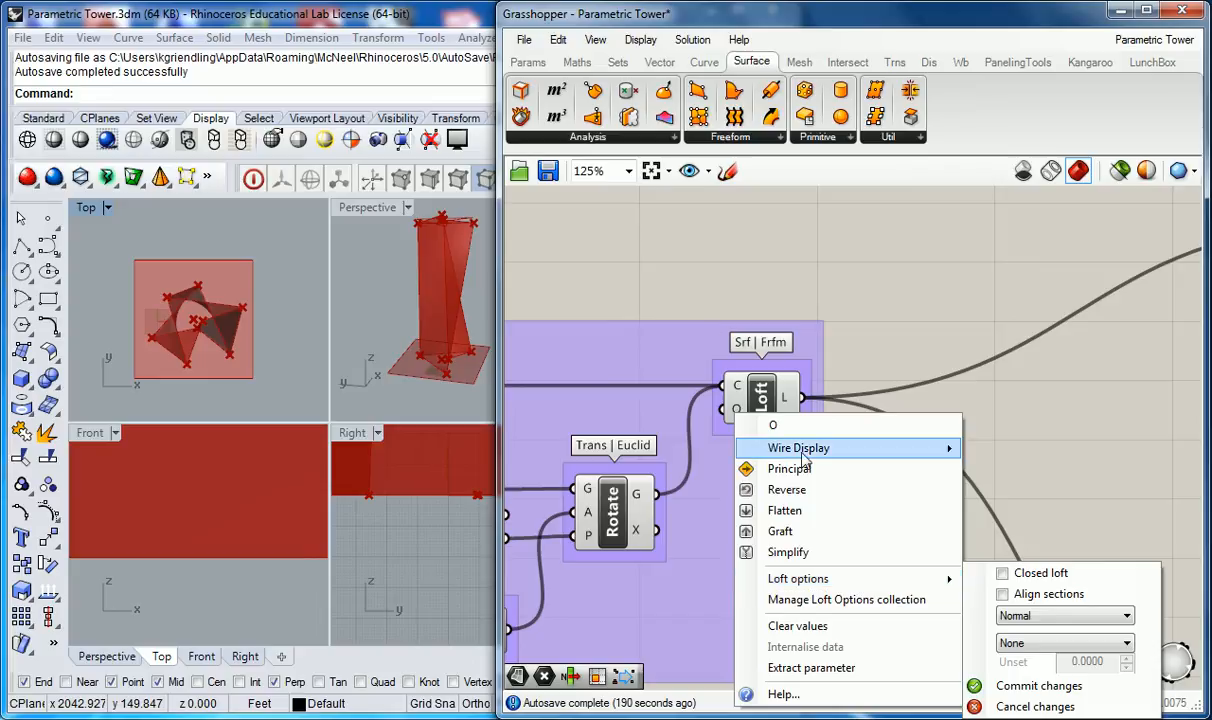
{"action": "right_click_drag", "start_coordinate": [939, 249], "coordinate": [916, 137]}
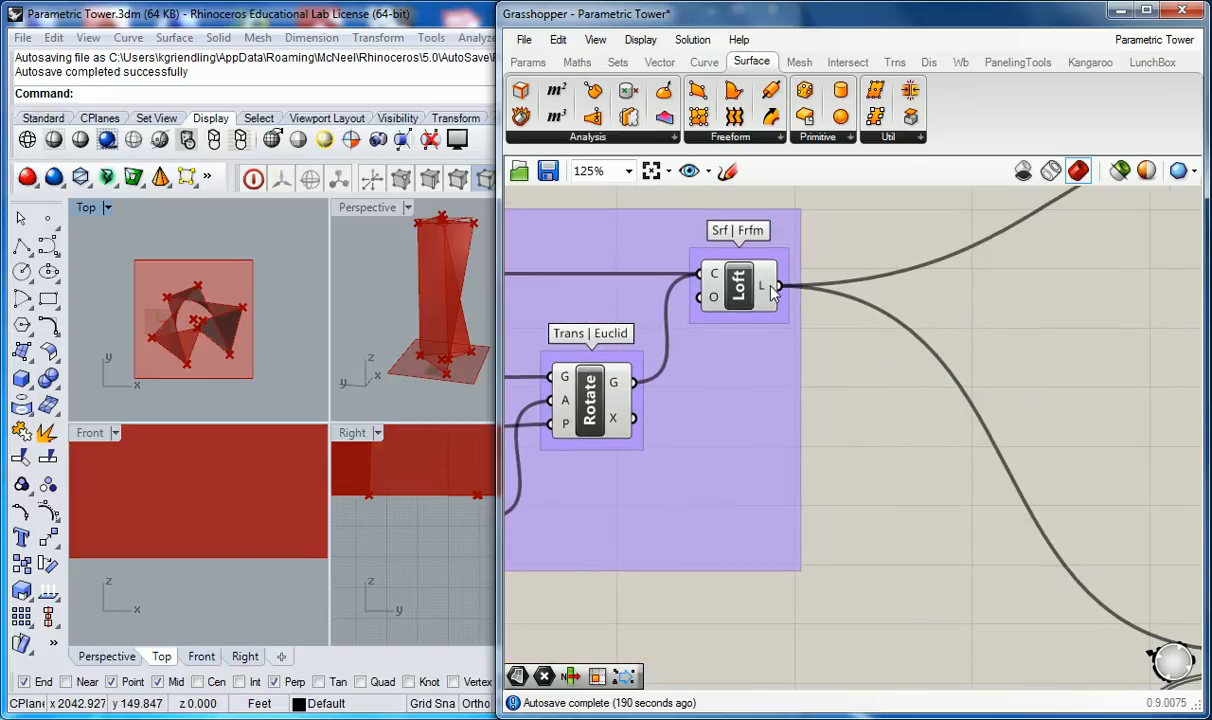
{"action": "right_click_drag", "start_coordinate": [671, 388], "coordinate": [671, 321]}
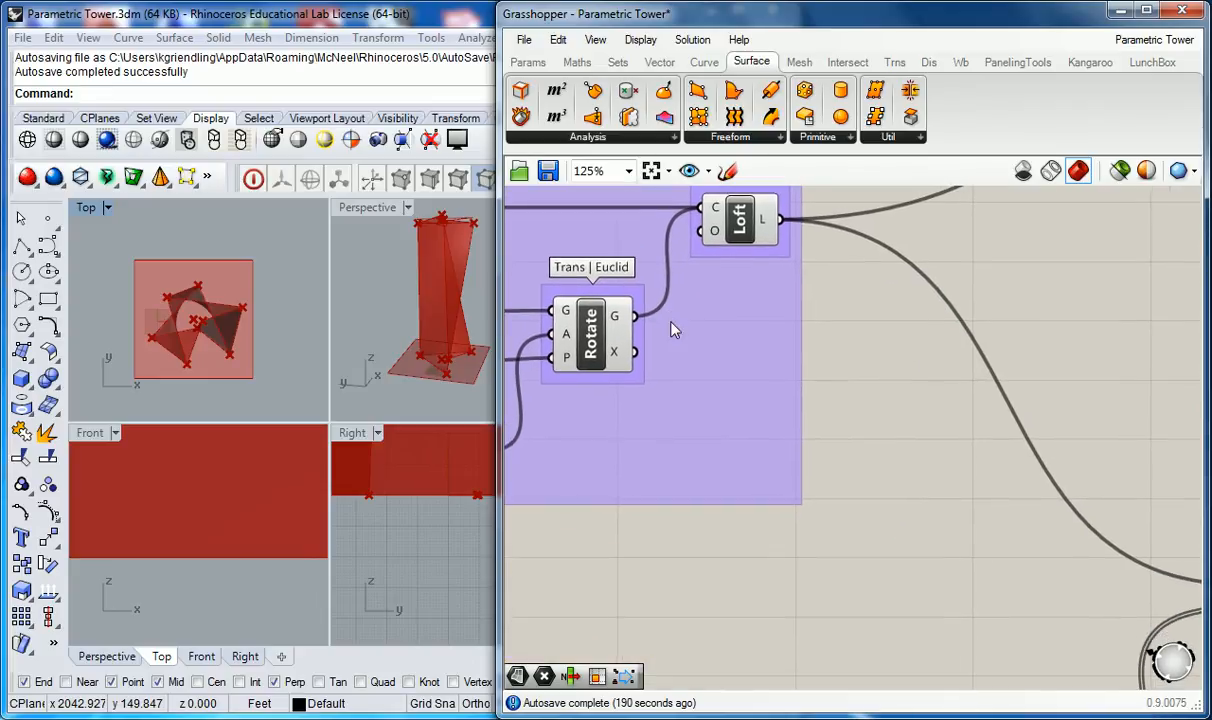
{"action": "right_click", "coordinate": [721, 231]}
{"action": "mouse_move", "coordinate": [866, 402]}
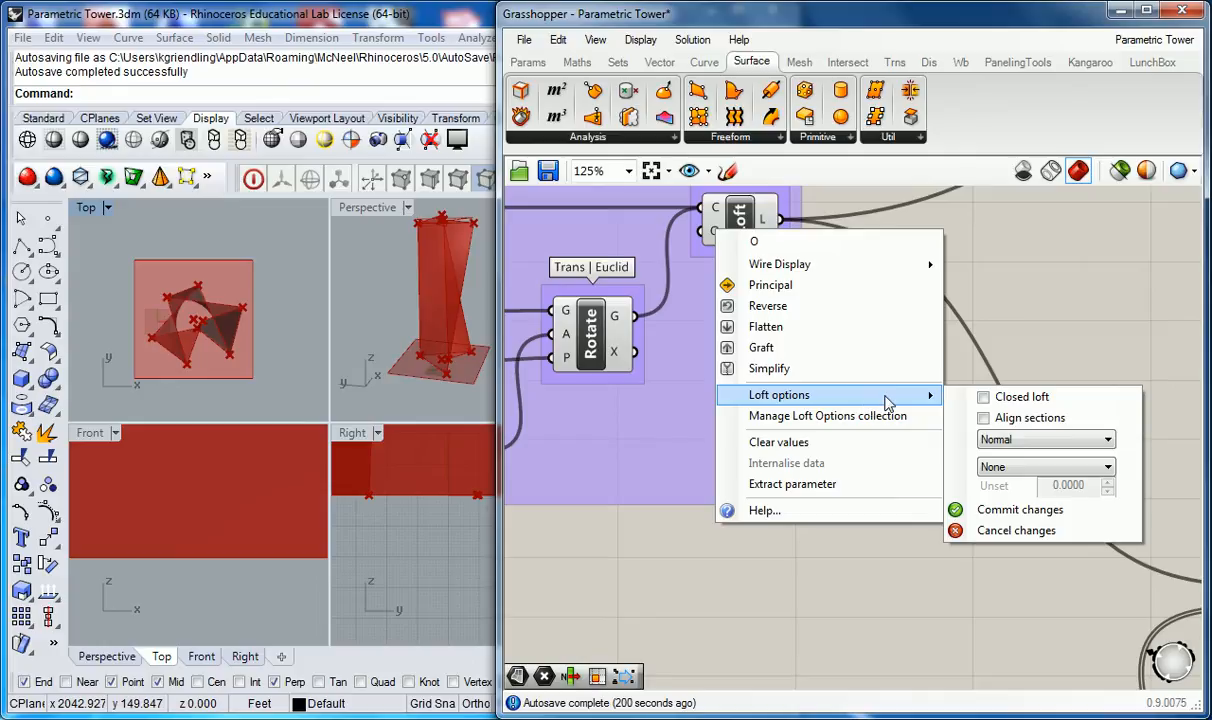
{"action": "left_click", "coordinate": [984, 398]}
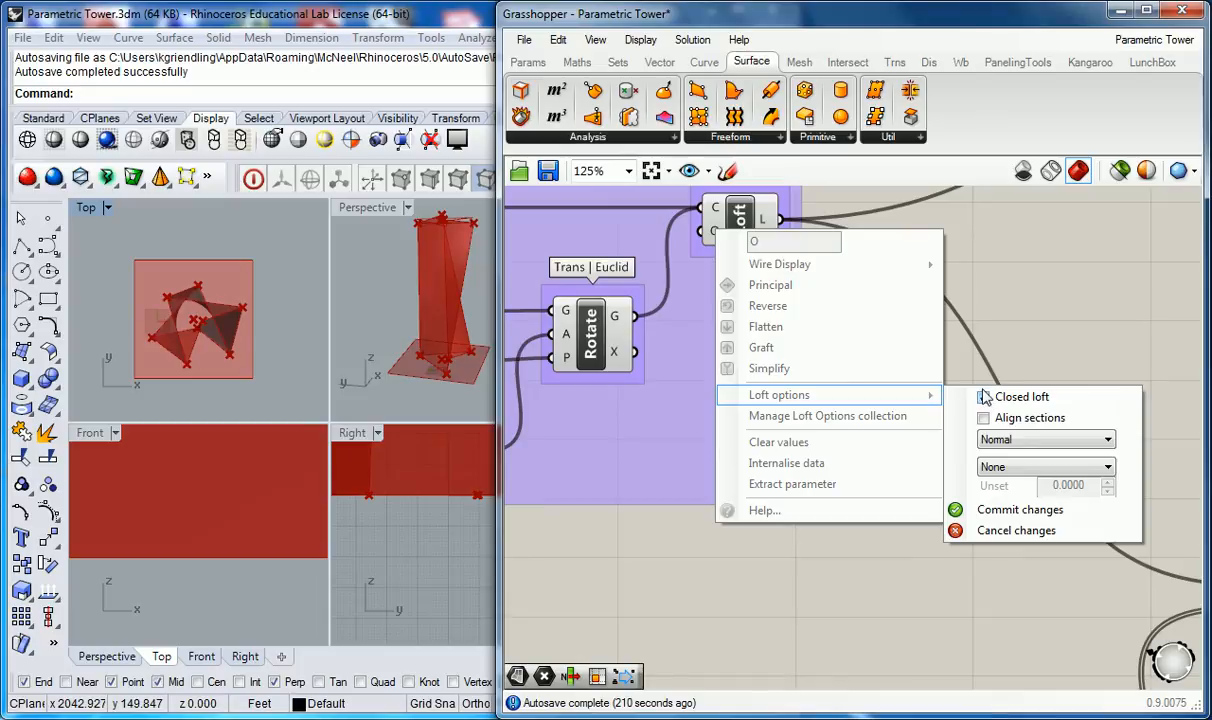
{"action": "left_click", "coordinate": [995, 289]}
{"action": "right_click_drag", "start_coordinate": [885, 349], "coordinate": [855, 392]}
{"action": "left_click", "coordinate": [710, 305]}
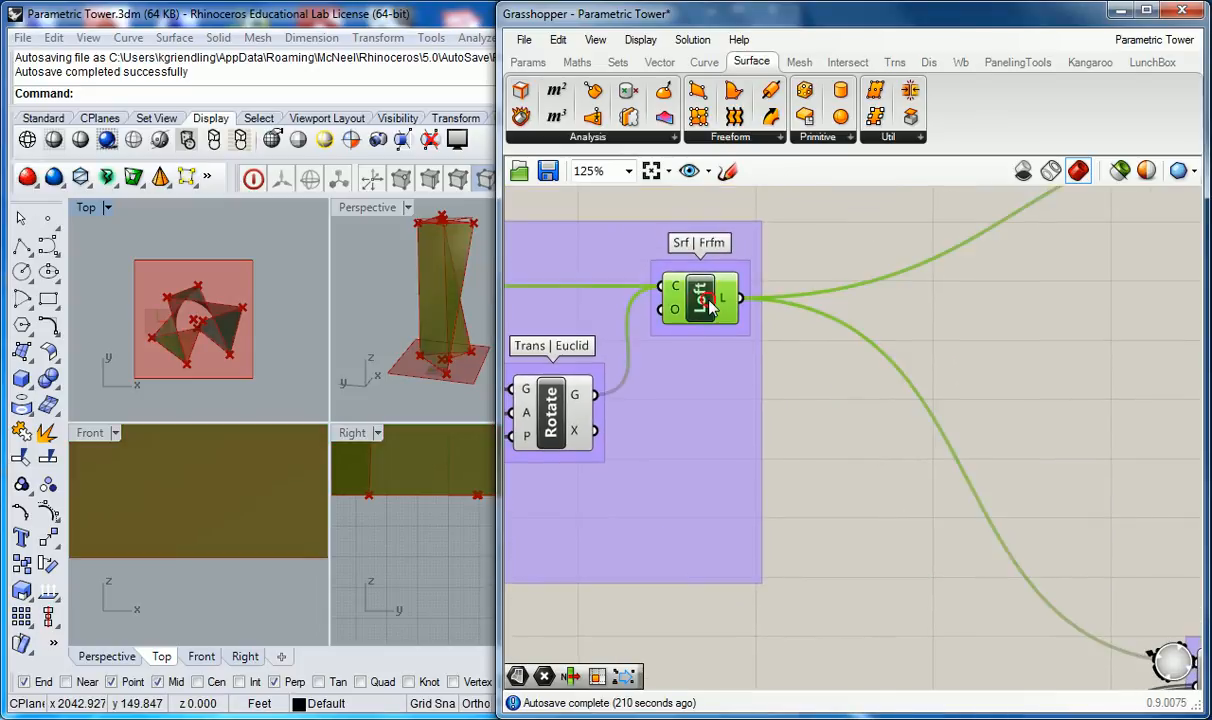
{"action": "right_click_drag", "start_coordinate": [365, 317], "coordinate": [485, 330]}
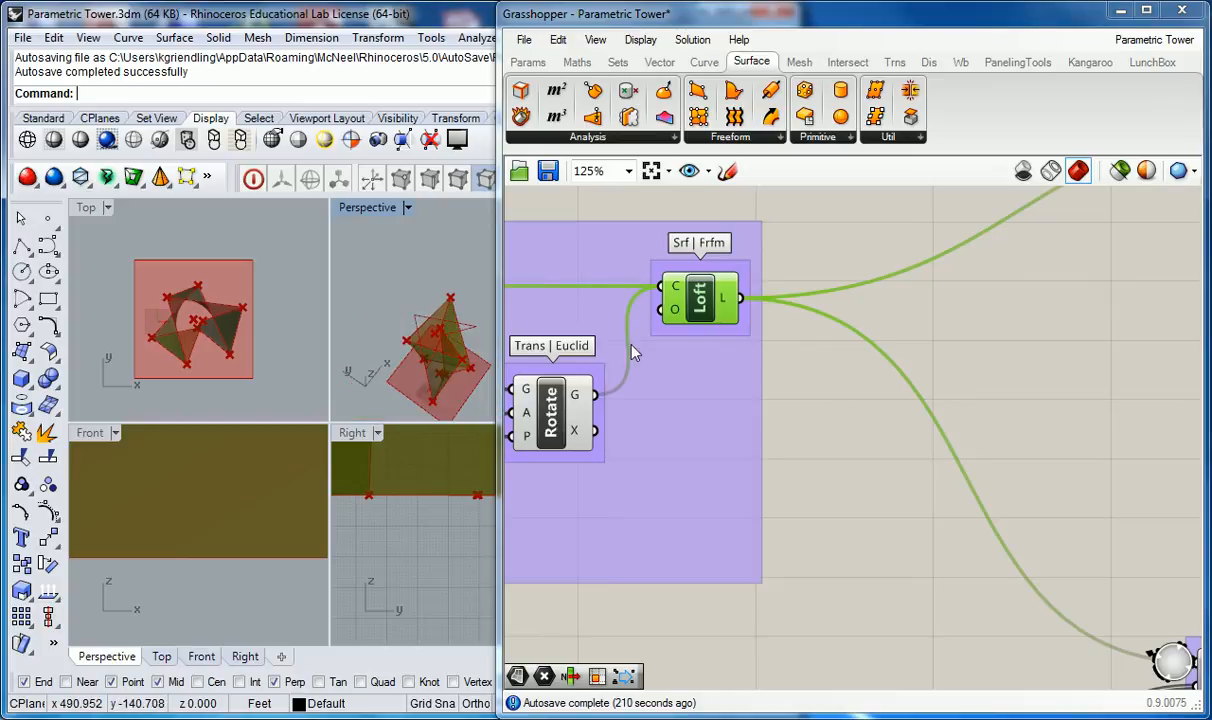
{"action": "right_click", "coordinate": [675, 311]}
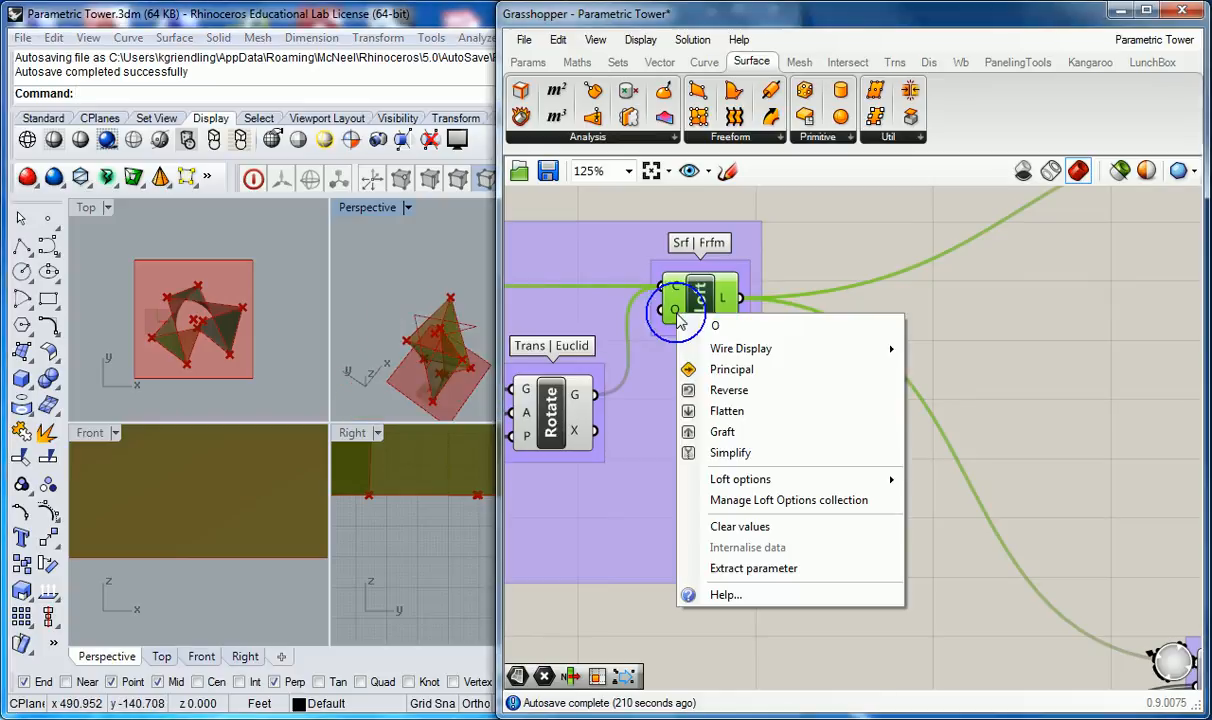
{"action": "left_click", "coordinate": [840, 327]}
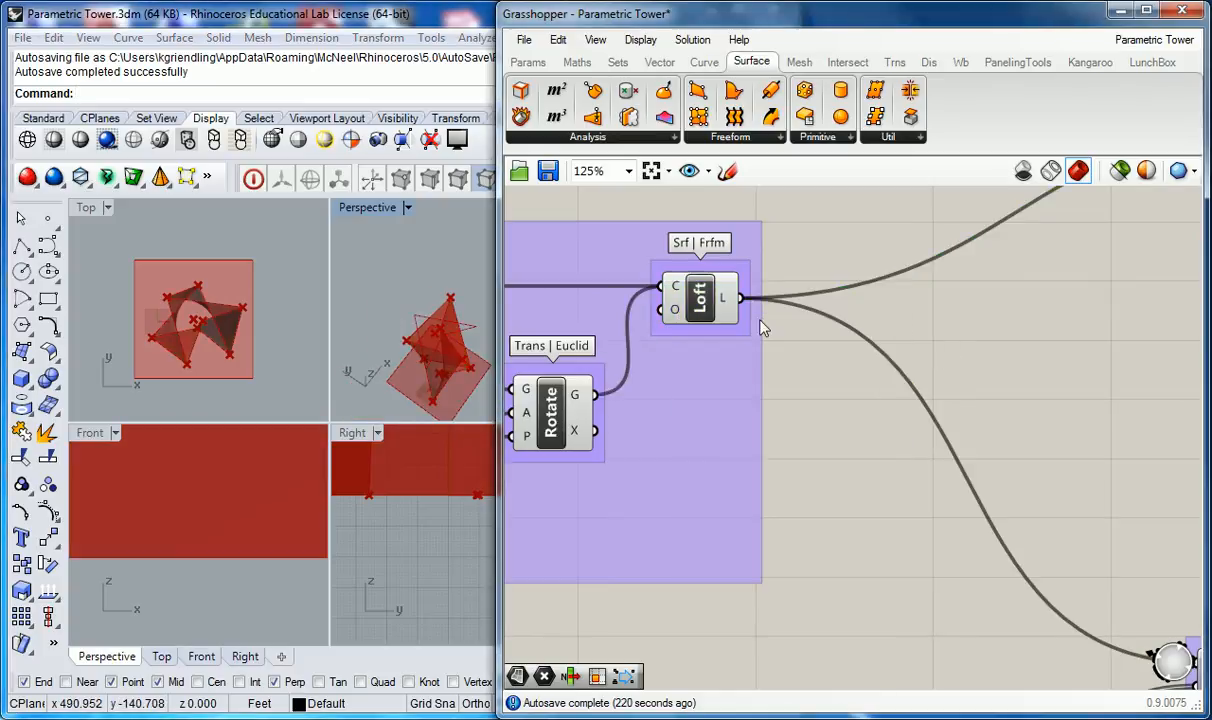
Enable Closed loft on the Loft's Options input, commit the change, and read the component's message
{"action": "right_click_drag", "start_coordinate": [635, 294], "coordinate": [639, 294]}
{"action": "right_click", "coordinate": [675, 310]}
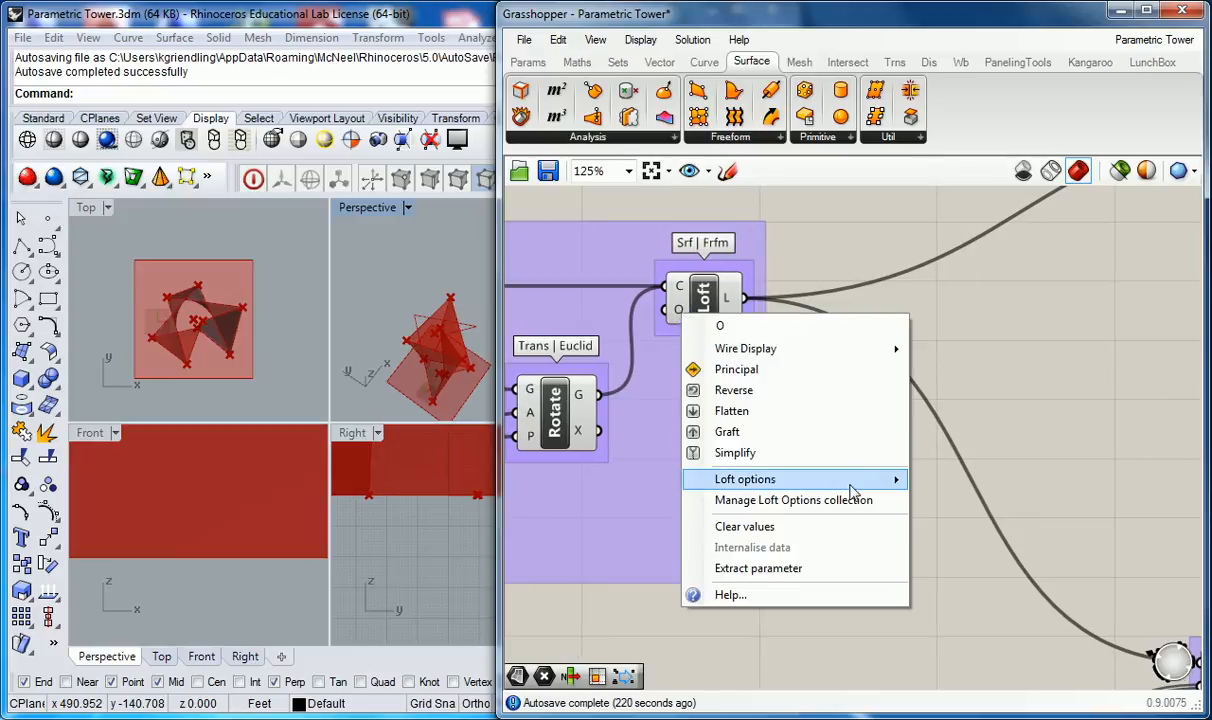
{"action": "mouse_move", "coordinate": [850, 490]}
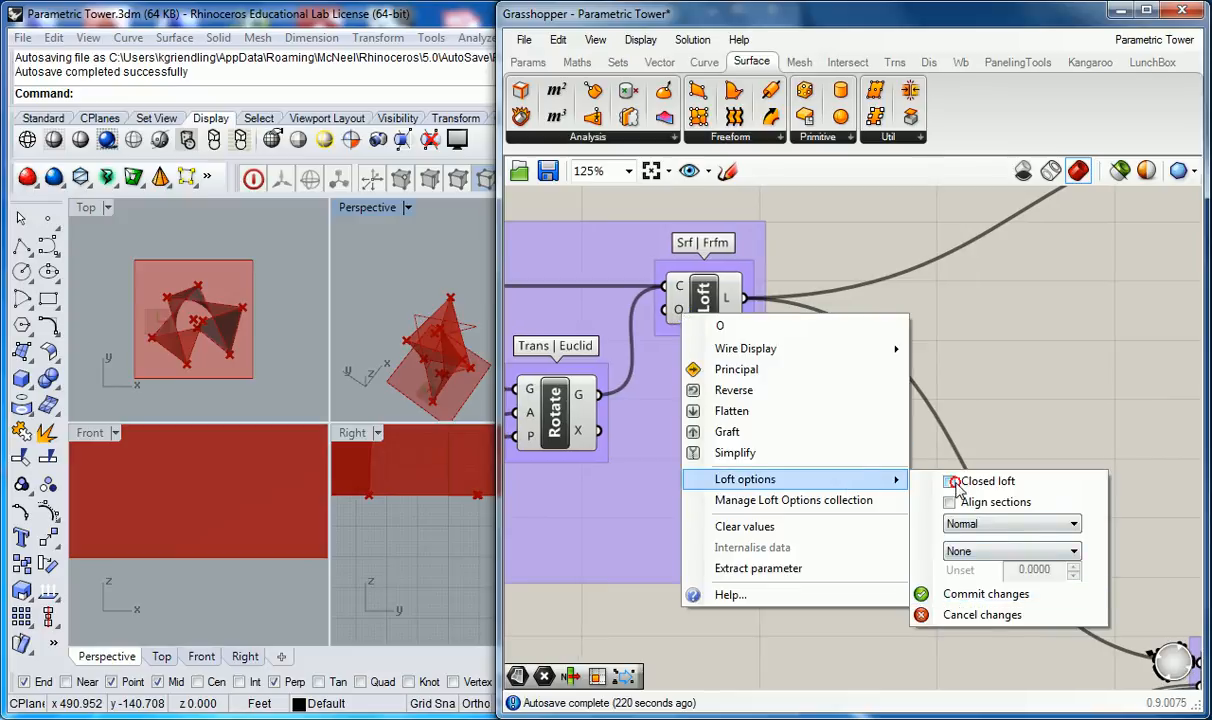
{"action": "left_click", "coordinate": [950, 482]}
{"action": "left_click", "coordinate": [958, 596]}
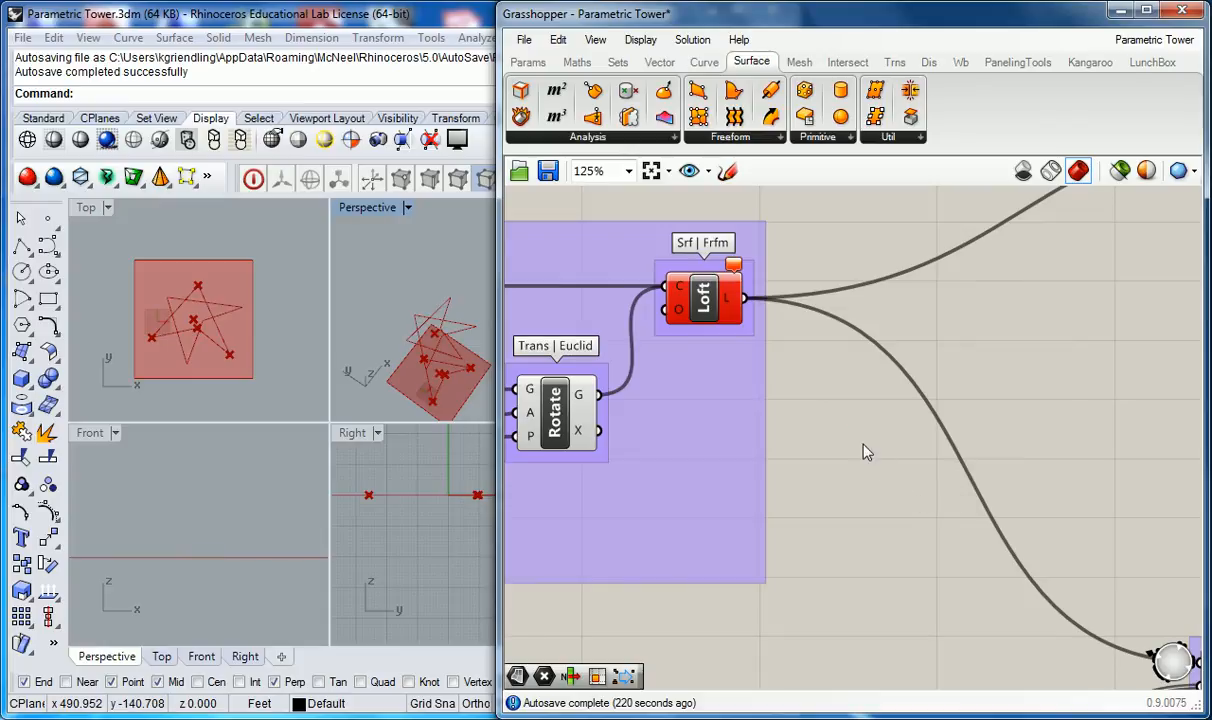
{"action": "mouse_move", "coordinate": [733, 268]}
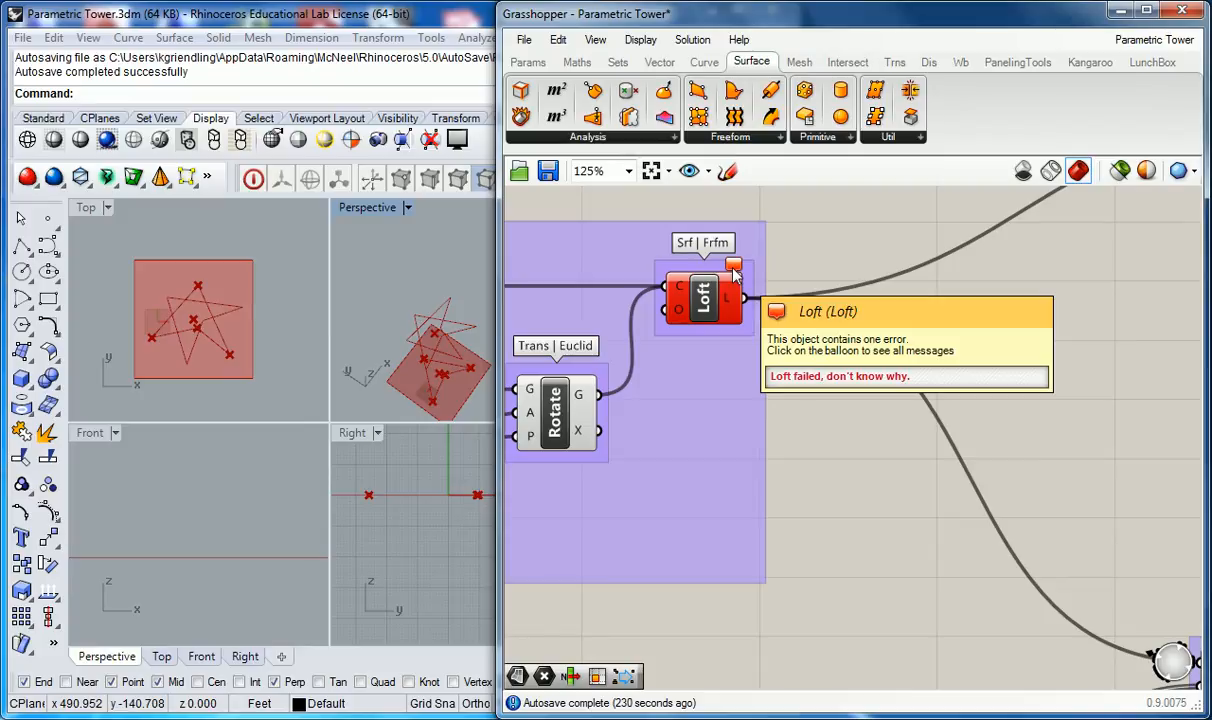
Set the Loft's type to Developable, commit the change, and check the component's message balloon
{"action": "right_click", "coordinate": [679, 312]}
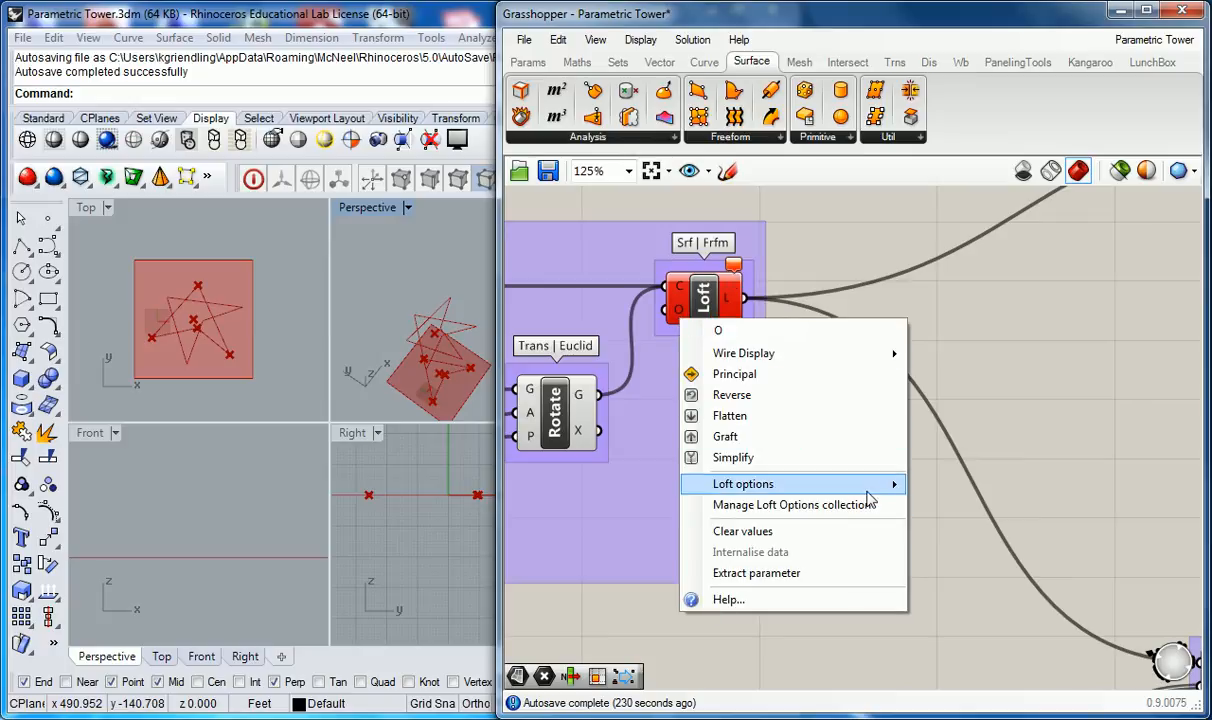
{"action": "mouse_move", "coordinate": [869, 500]}
{"action": "left_click", "coordinate": [982, 530]}
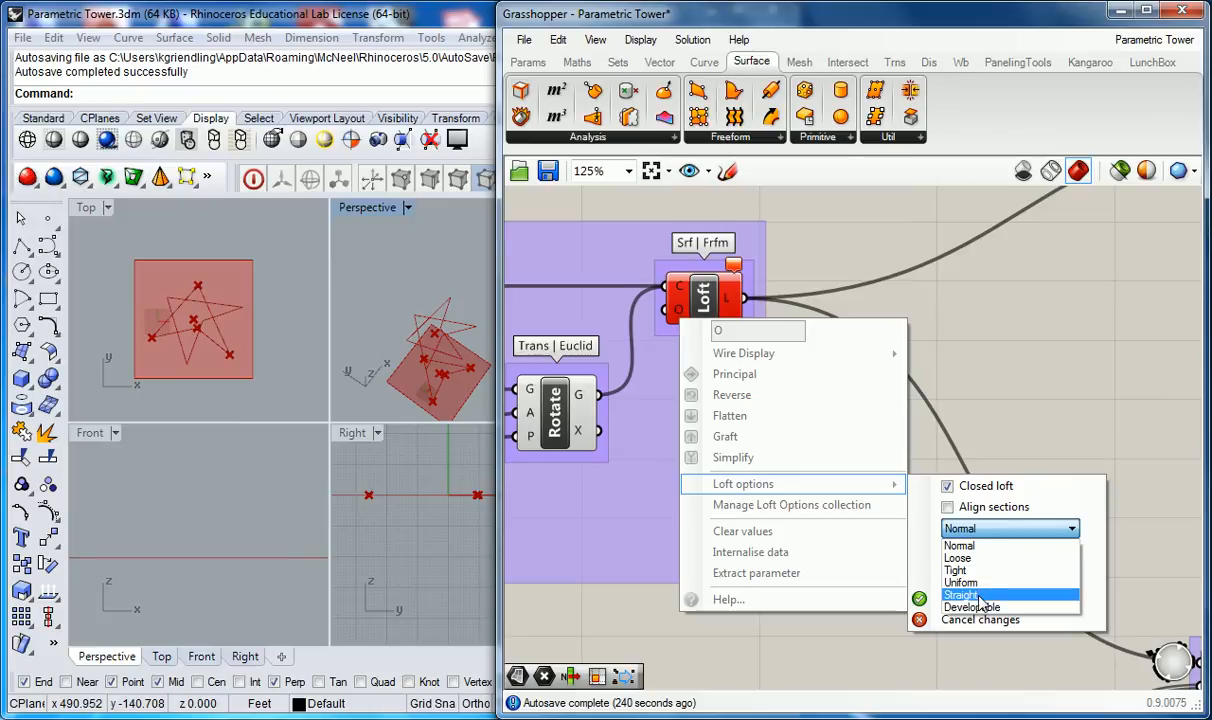
{"action": "left_click", "coordinate": [968, 595]}
{"action": "left_click", "coordinate": [960, 528]}
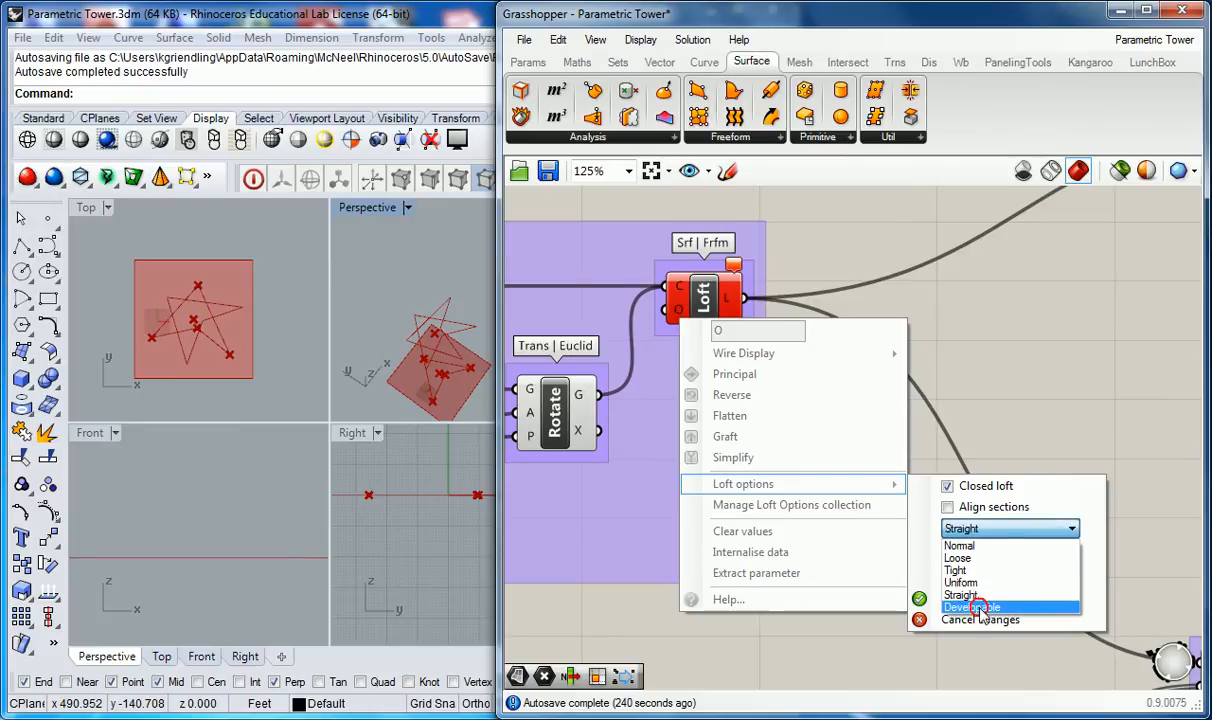
{"action": "left_click", "coordinate": [966, 603]}
{"action": "left_click", "coordinate": [960, 602]}
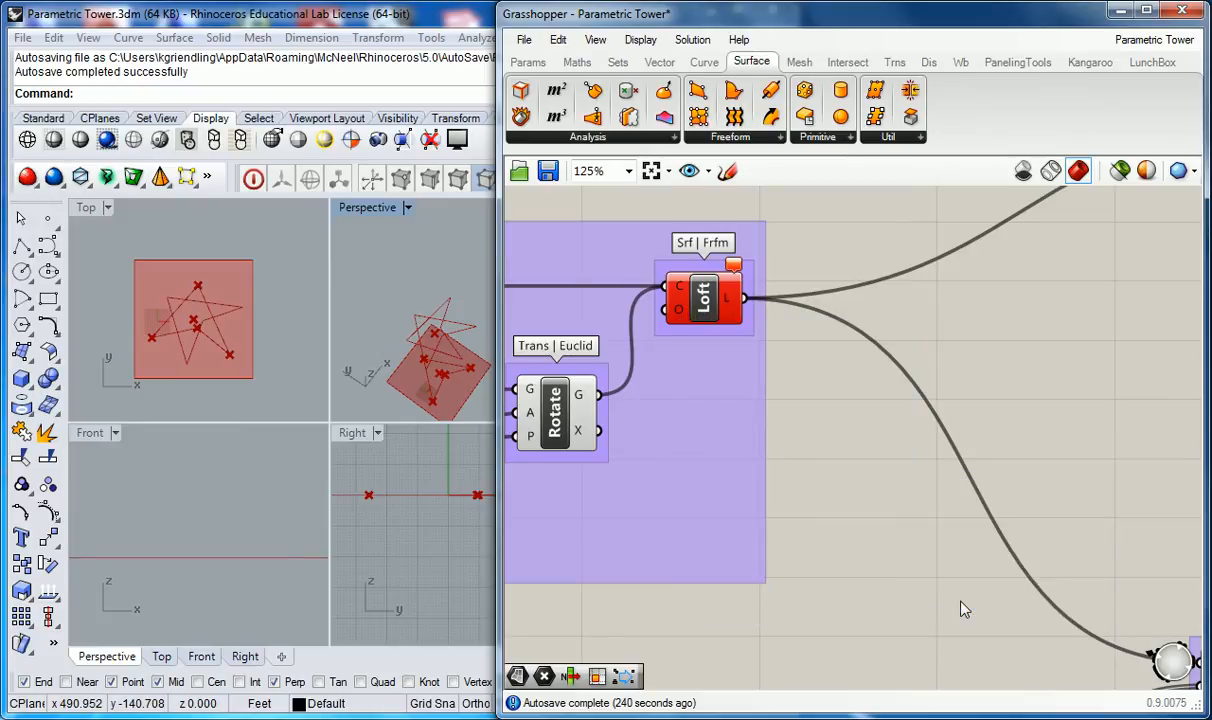
{"action": "left_click", "coordinate": [734, 265]}
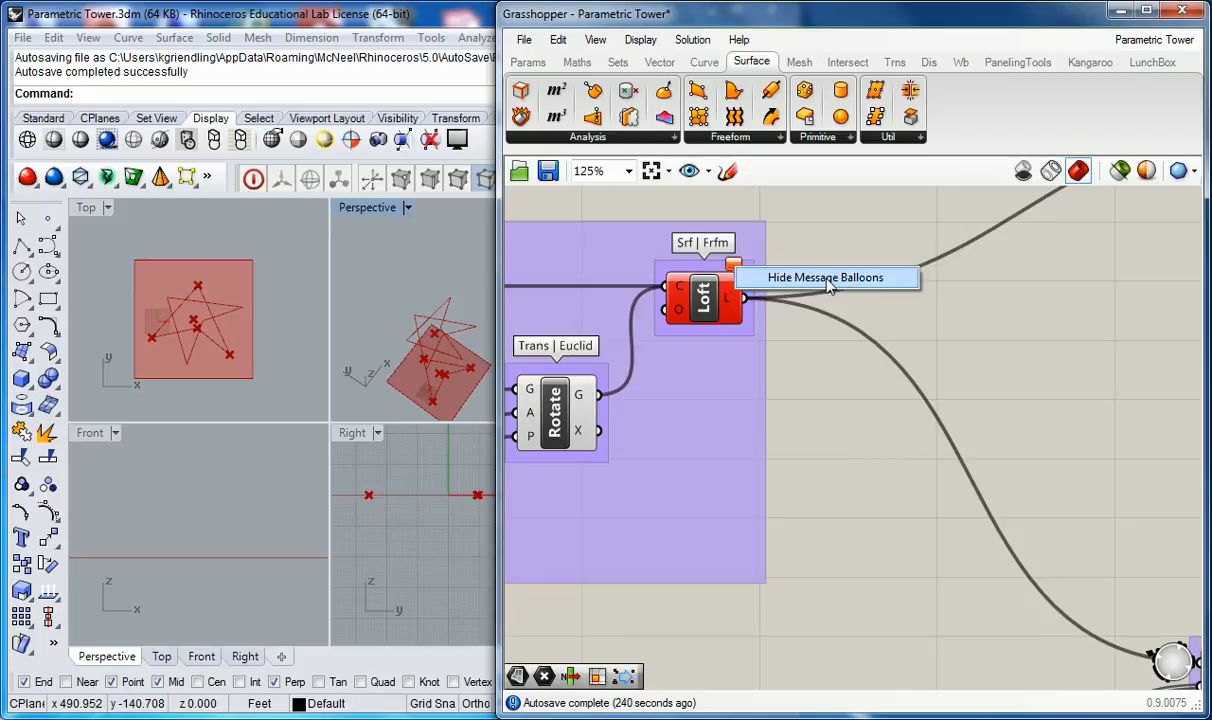
Set the Loft's fitting option to Rebuild with a count of 10 and commit the change
{"action": "right_click", "coordinate": [678, 314]}
{"action": "mouse_move", "coordinate": [830, 472]}
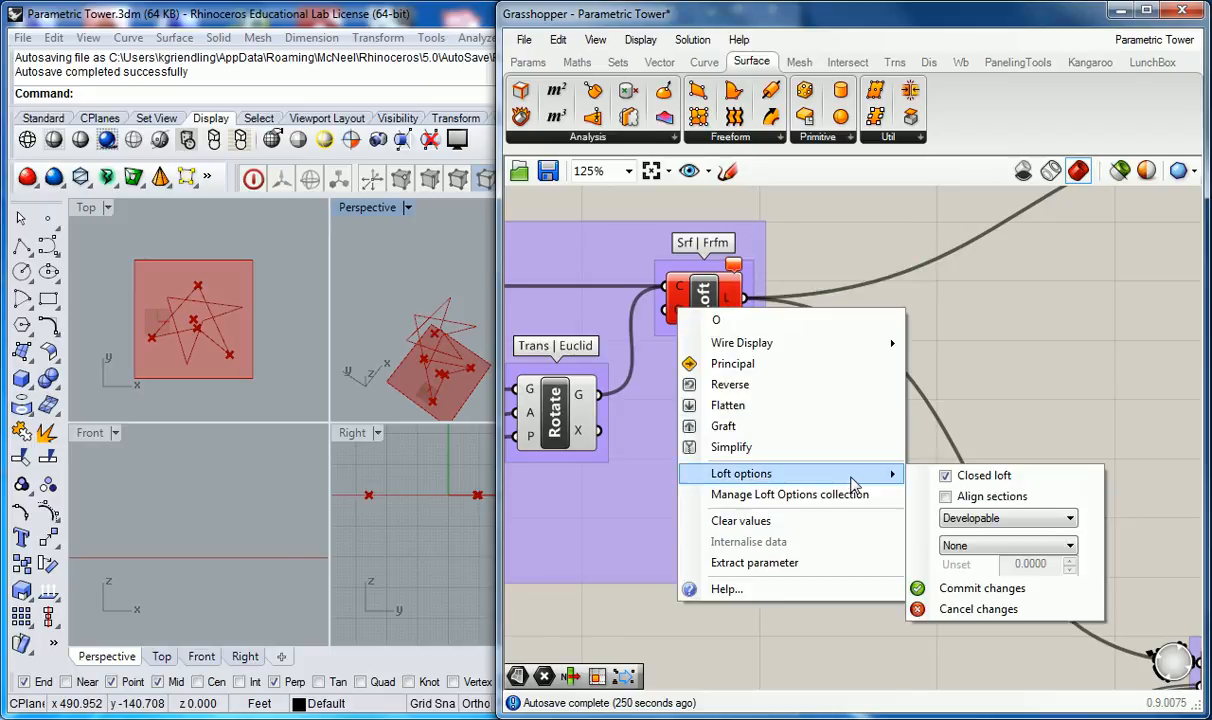
{"action": "left_click", "coordinate": [962, 546]}
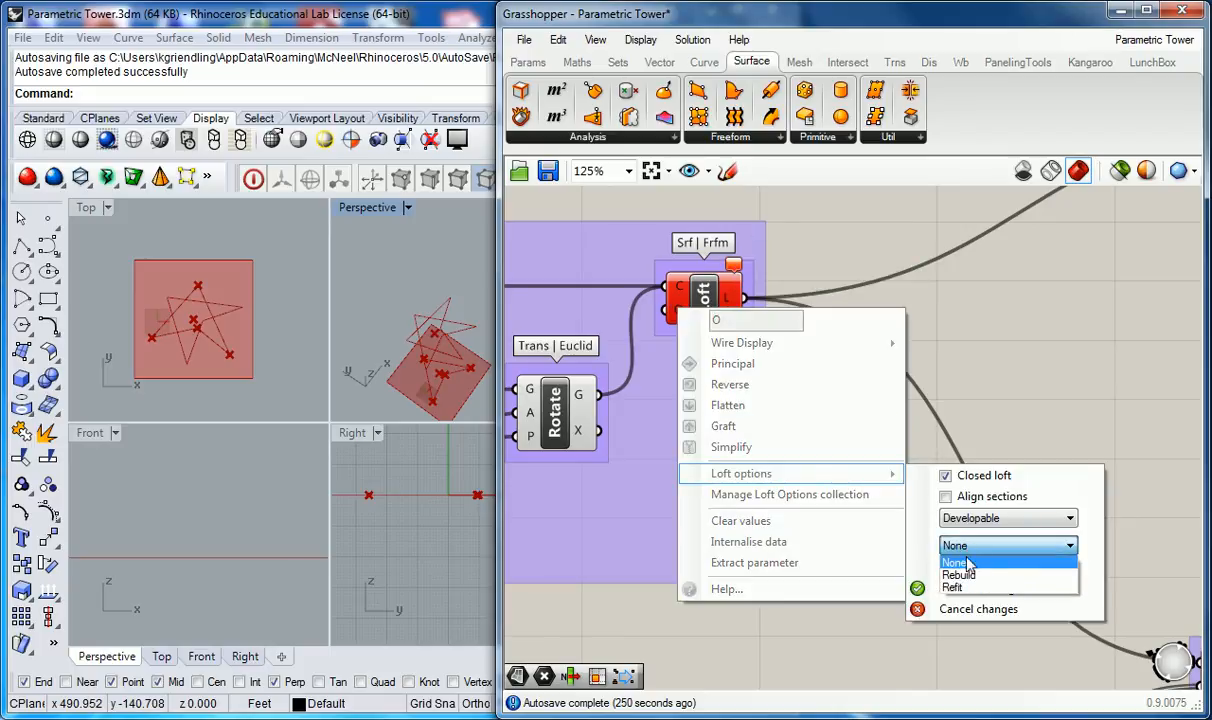
{"action": "left_click", "coordinate": [960, 575]}
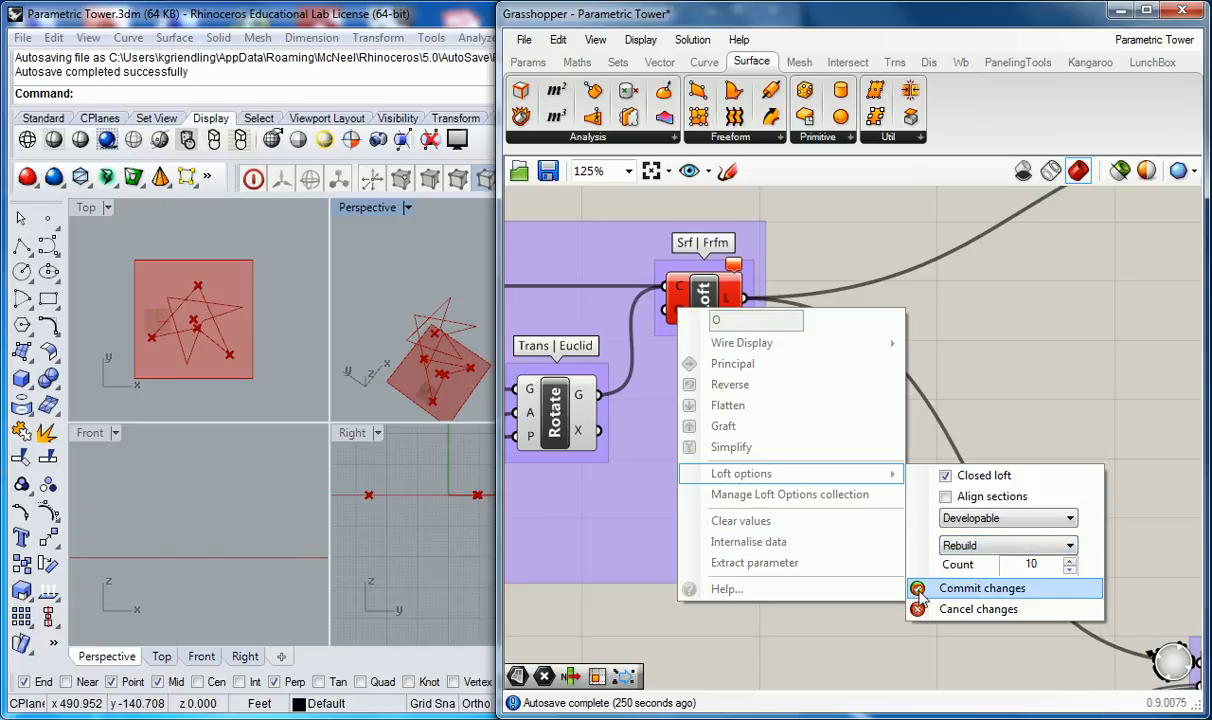
{"action": "left_click", "coordinate": [921, 591]}
Reduce the Rebuild count in the Loft's options to 4 and commit the change
{"action": "right_click", "coordinate": [684, 322]}
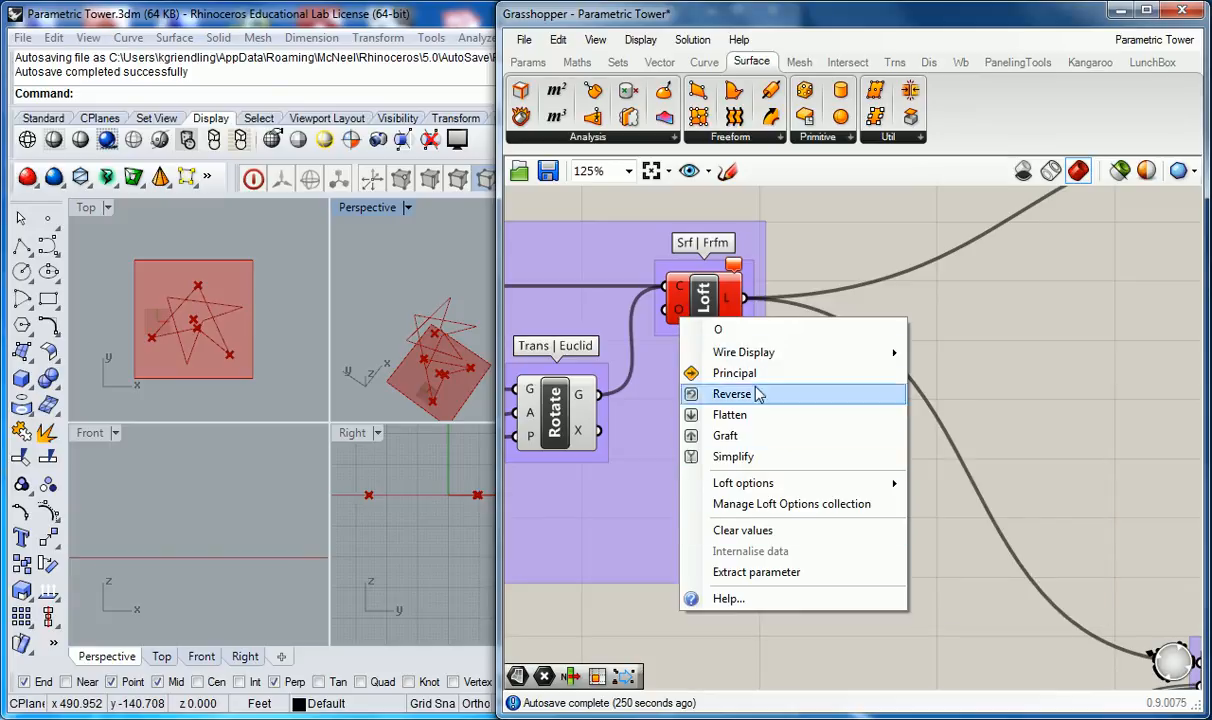
{"action": "mouse_move", "coordinate": [841, 483]}
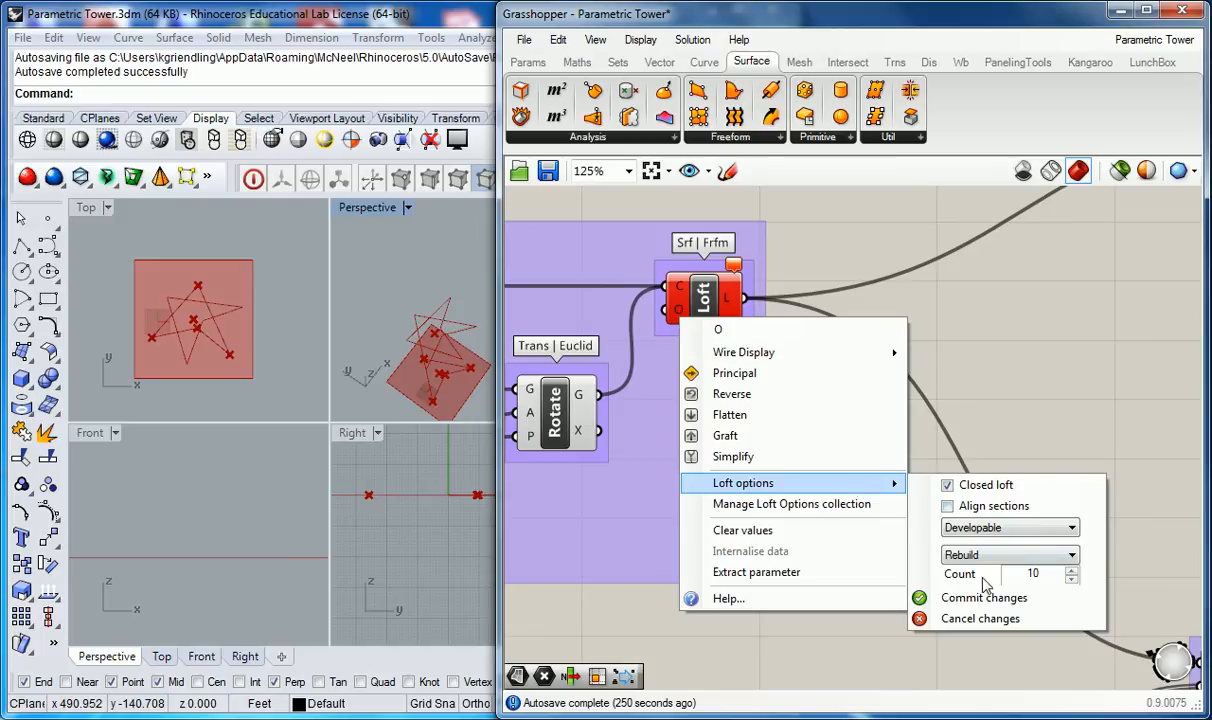
{"action": "left_click", "coordinate": [1072, 580]}
{"action": "left_click", "coordinate": [1072, 580]}
{"action": "left_click", "coordinate": [1072, 580]}
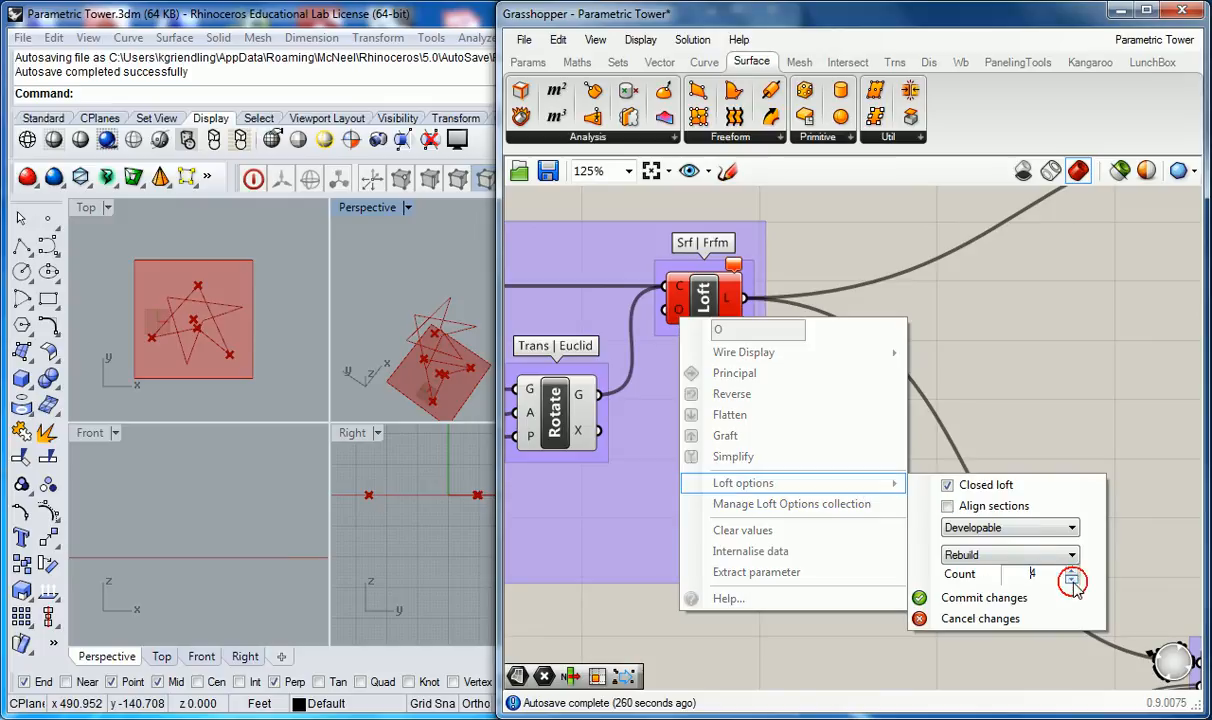
{"action": "left_click", "coordinate": [1008, 600]}
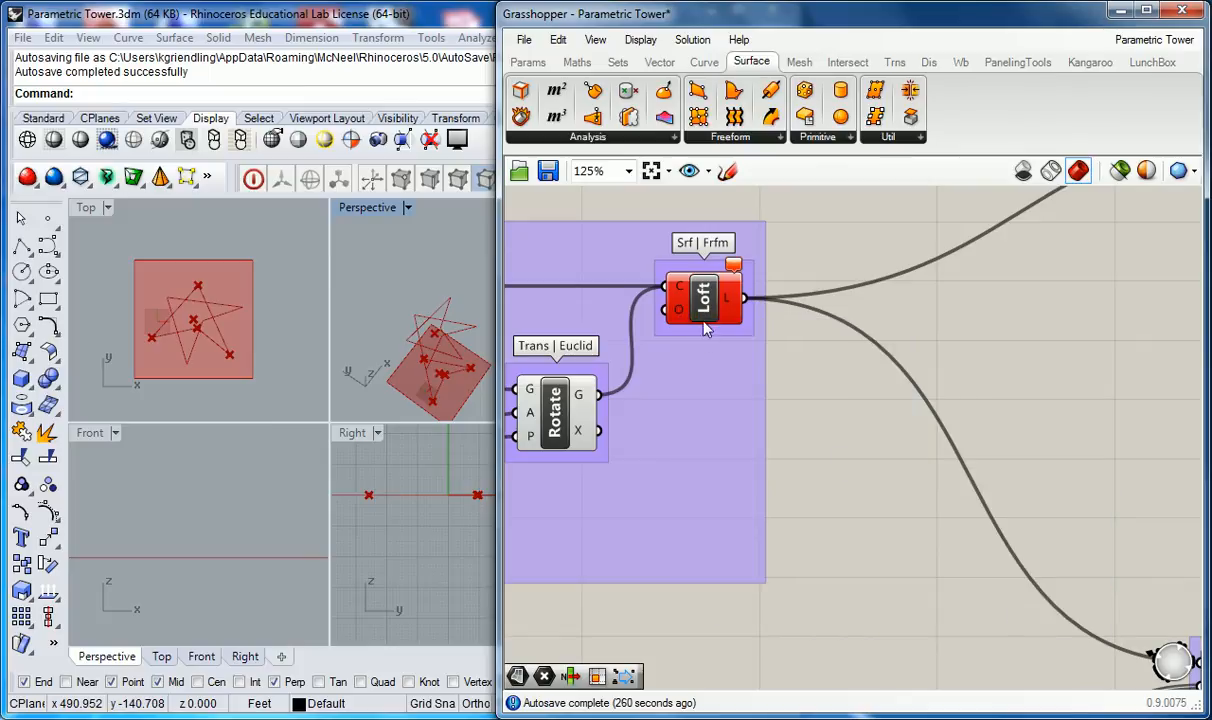
Turn off Closed loft on the Loft's Options input, commit the change, and inspect the tower in the Perspective view
{"action": "right_click", "coordinate": [679, 312]}
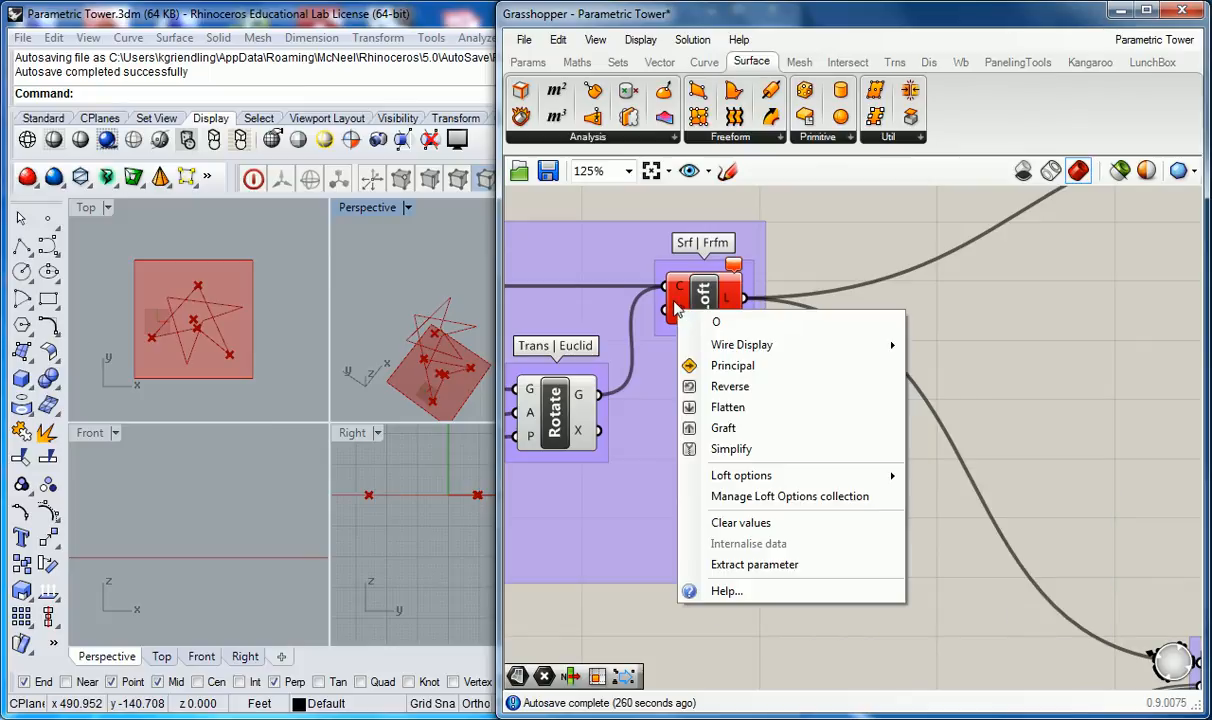
{"action": "mouse_move", "coordinate": [792, 475]}
{"action": "left_click", "coordinate": [945, 478]}
{"action": "left_click", "coordinate": [955, 590]}
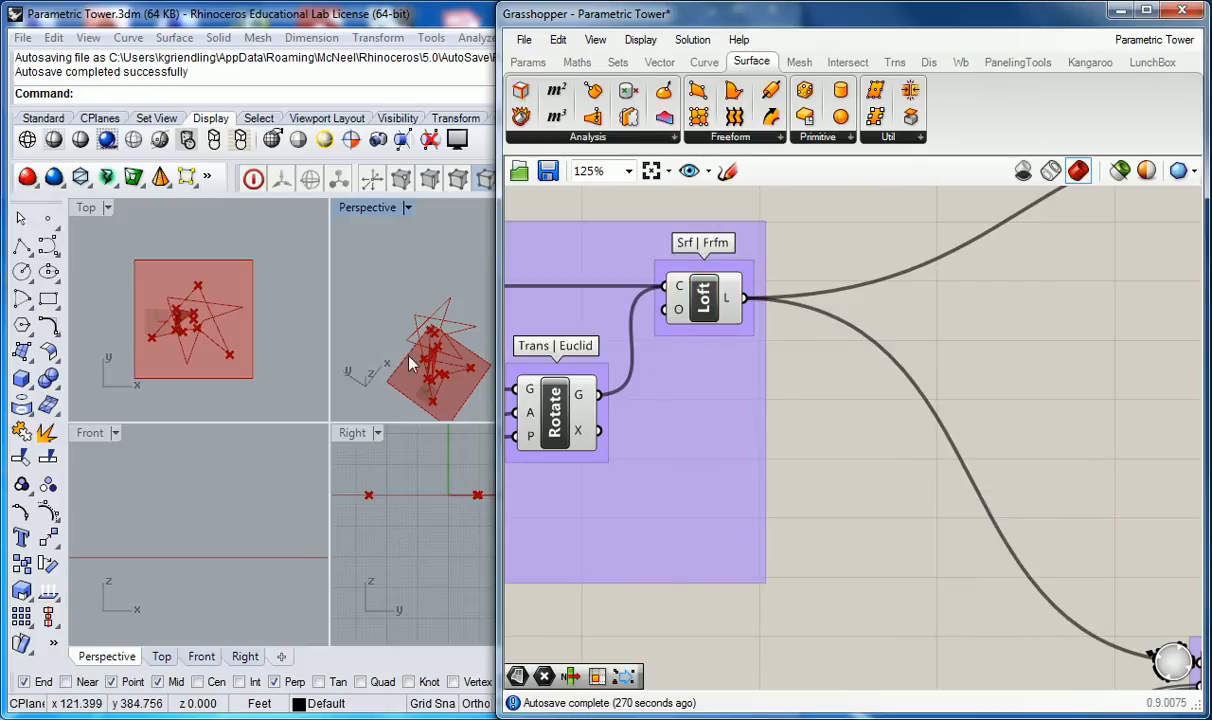
{"action": "right_click_drag", "start_coordinate": [418, 365], "coordinate": [411, 289]}
{"action": "right_click_drag", "start_coordinate": [435, 330], "coordinate": [449, 287]}
{"action": "scroll", "coordinate": [452, 316], "scroll_direction": "up", "scroll_amount": 7}
{"action": "scroll", "coordinate": [450, 292], "scroll_direction": "down", "scroll_amount": 3}
{"action": "left_click", "coordinate": [785, 371]}
Set the Loft's type to Normal and its fitting option to None, and commit the changes
{"action": "right_click", "coordinate": [672, 310]}
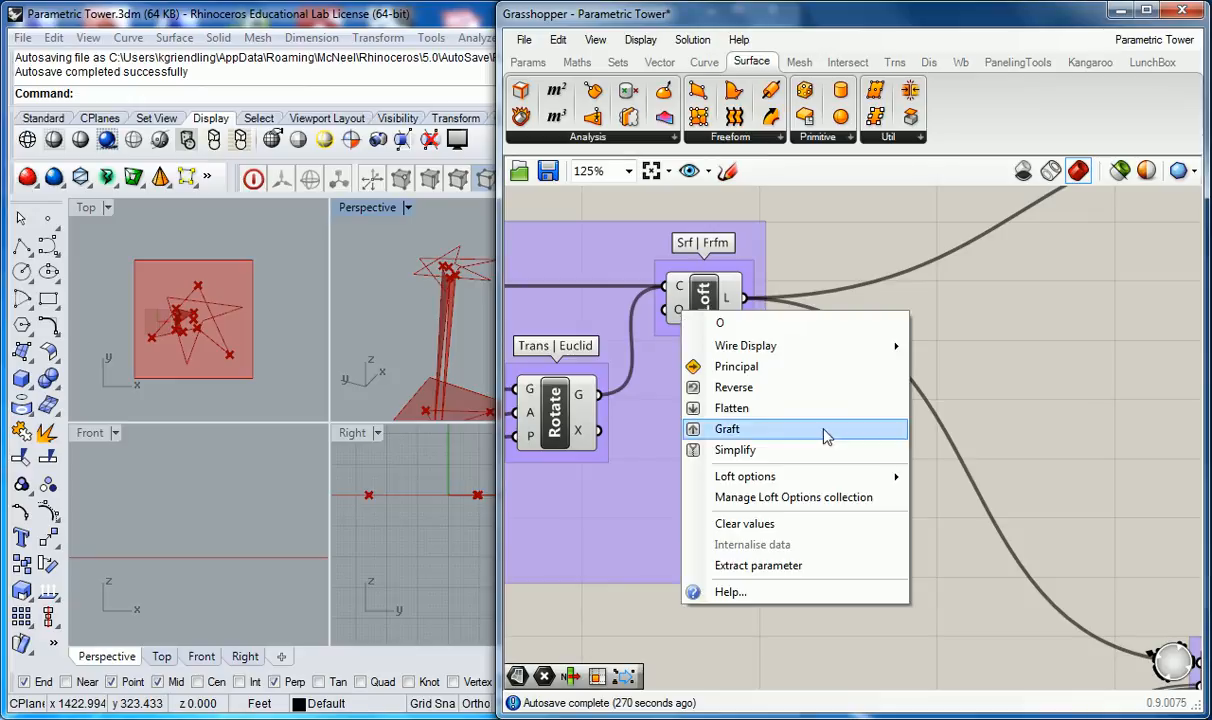
{"action": "mouse_move", "coordinate": [810, 477]}
{"action": "left_click", "coordinate": [1073, 563]}
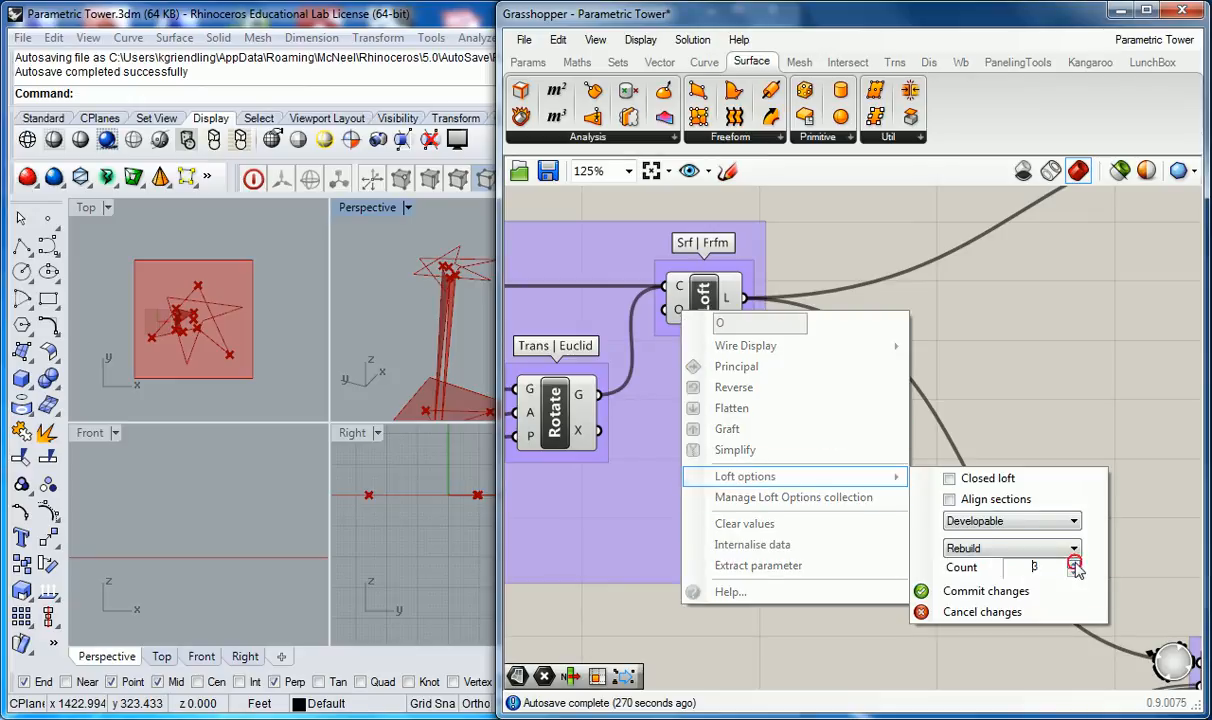
{"action": "left_click", "coordinate": [1073, 563]}
{"action": "left_click", "coordinate": [1073, 563]}
{"action": "left_click", "coordinate": [1073, 563]}
{"action": "left_click", "coordinate": [1073, 563]}
{"action": "left_click", "coordinate": [1066, 548]}
{"action": "left_click", "coordinate": [1017, 563]}
{"action": "left_click", "coordinate": [1038, 522]}
{"action": "left_click", "coordinate": [1032, 549]}
{"action": "left_click", "coordinate": [1025, 548]}
{"action": "left_click", "coordinate": [1025, 548]}
{"action": "left_click", "coordinate": [1025, 521]}
{"action": "left_click", "coordinate": [1025, 538]}
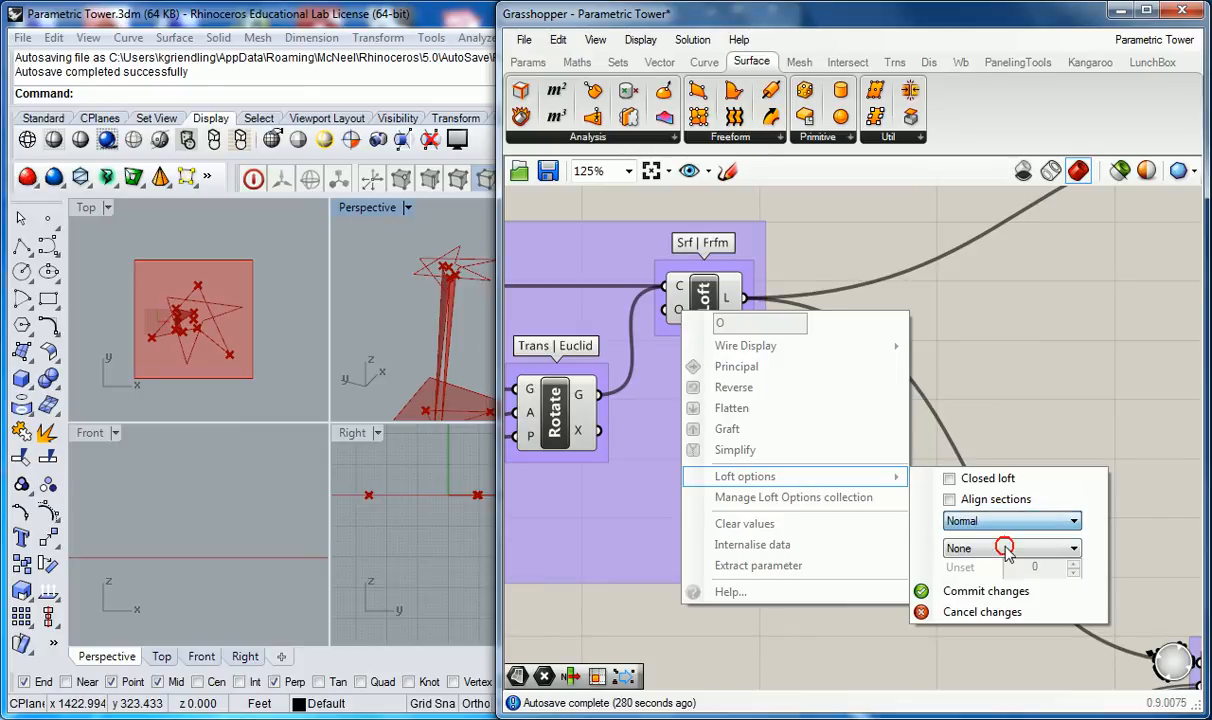
{"action": "left_click", "coordinate": [967, 592]}
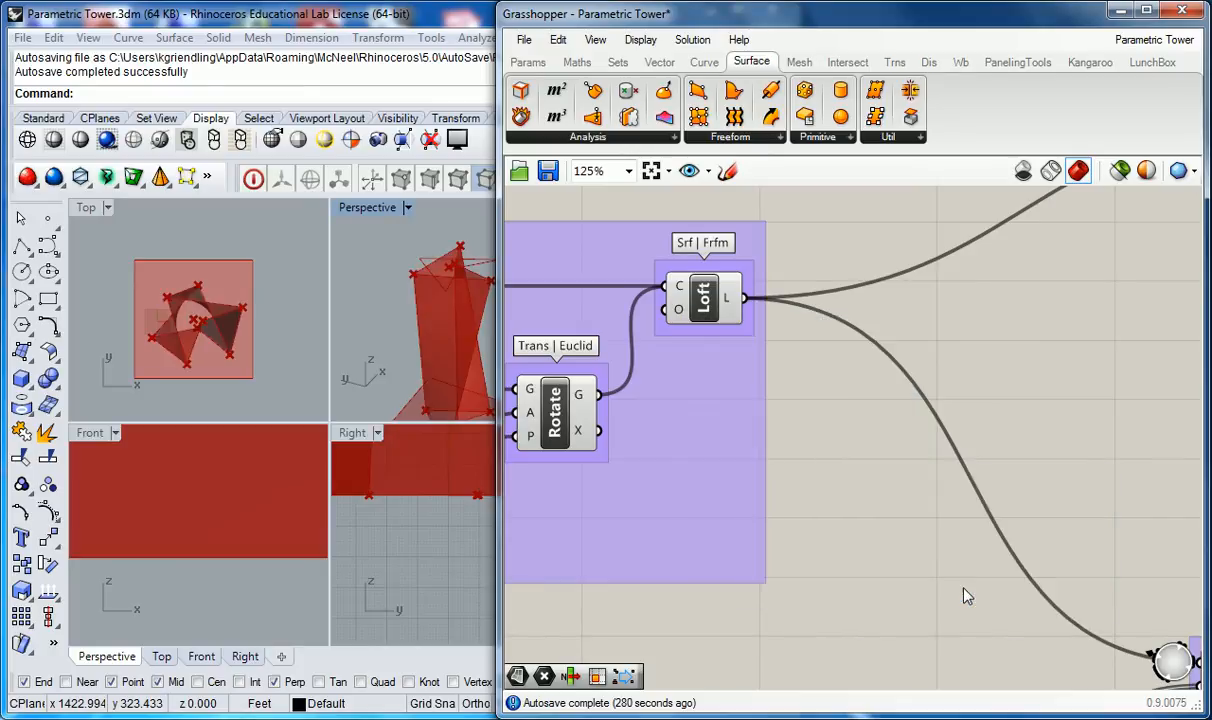
Review the current loft settings on the Loft's Options input and commit them without edits
{"action": "right_click", "coordinate": [679, 310]}
{"action": "mouse_move", "coordinate": [884, 485]}
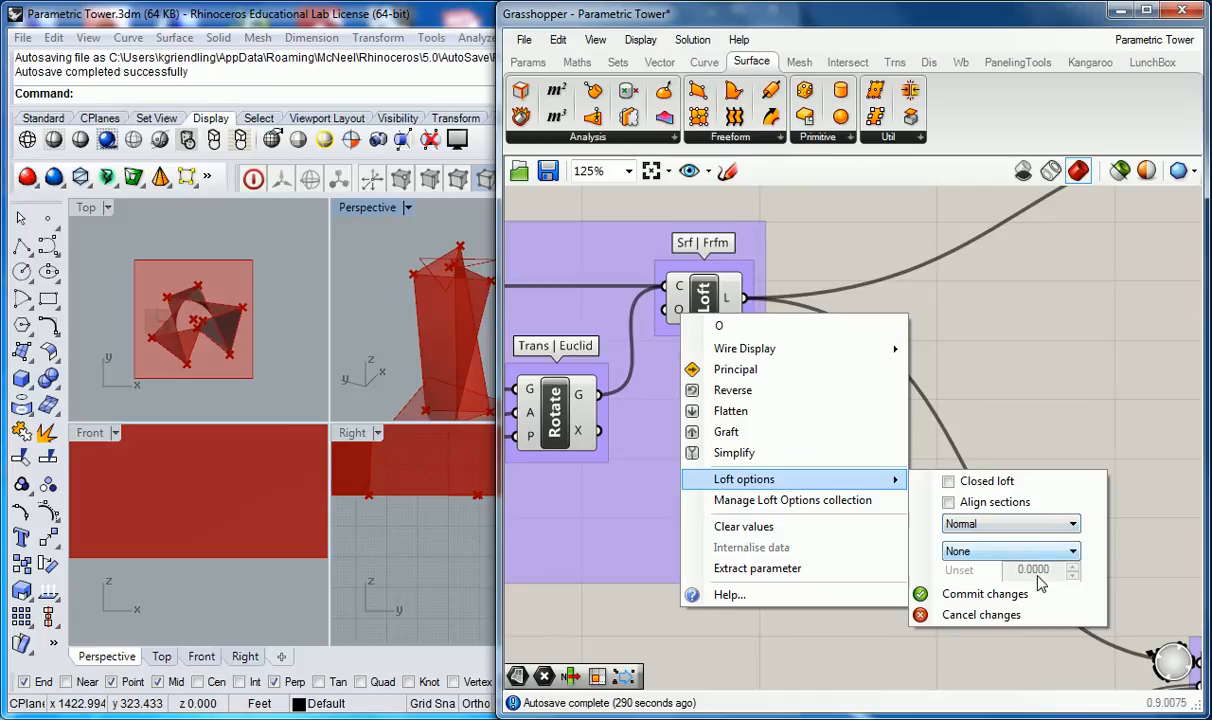
{"action": "left_click", "coordinate": [990, 594]}
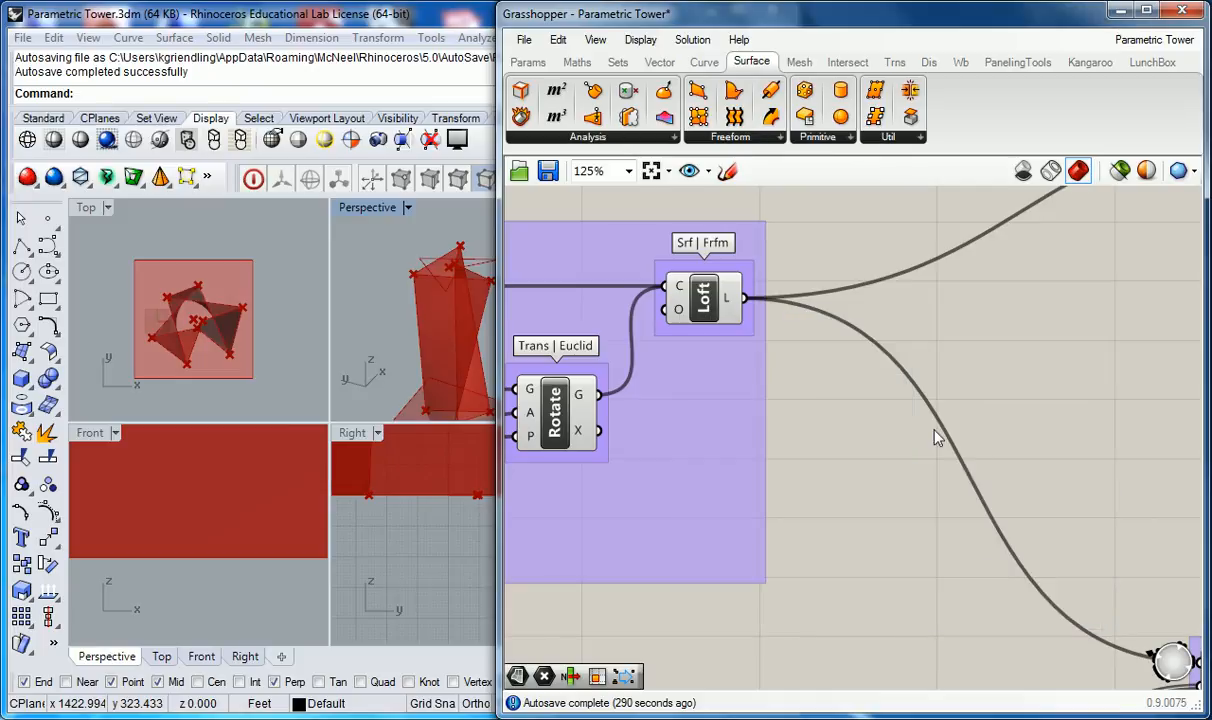
Place a Surface parameter on the canvas above the Loft Skin group
{"action": "scroll", "coordinate": [840, 387], "scroll_direction": "down", "scroll_amount": 3}
{"action": "right_click_drag", "start_coordinate": [840, 387], "coordinate": [777, 378]}
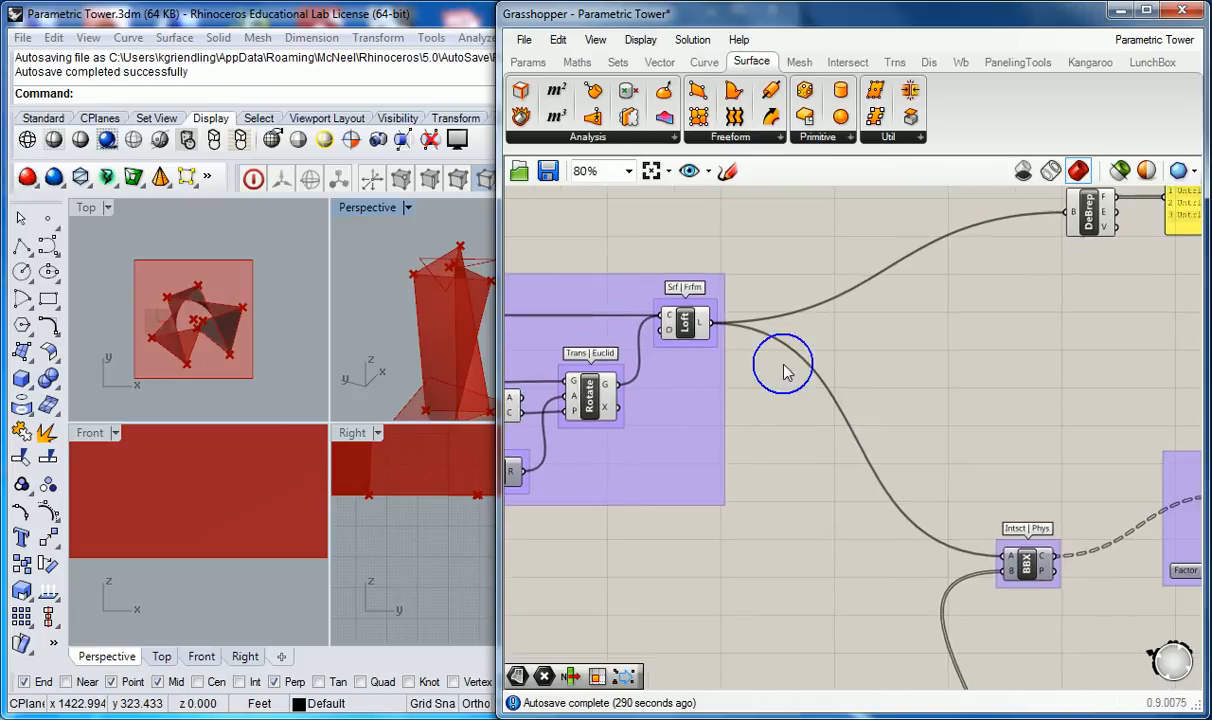
{"action": "scroll", "coordinate": [697, 325], "scroll_direction": "up", "scroll_amount": 2}
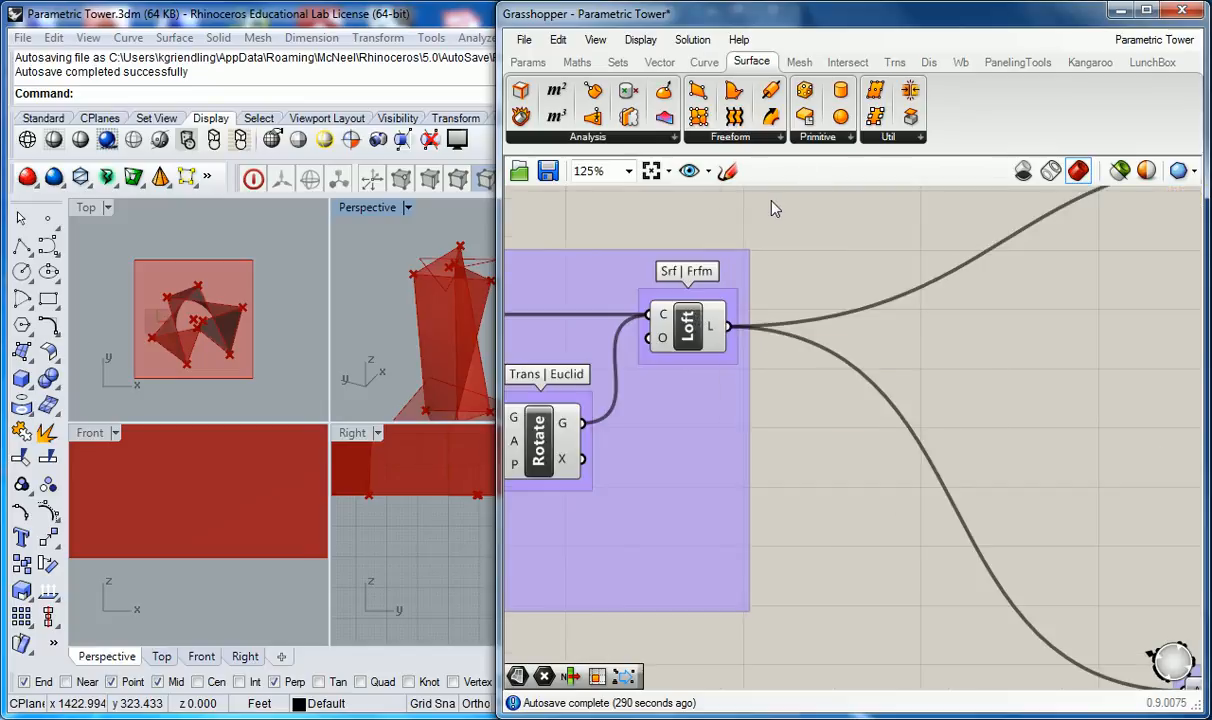
{"action": "scroll", "coordinate": [771, 208], "scroll_direction": "down", "scroll_amount": 1}
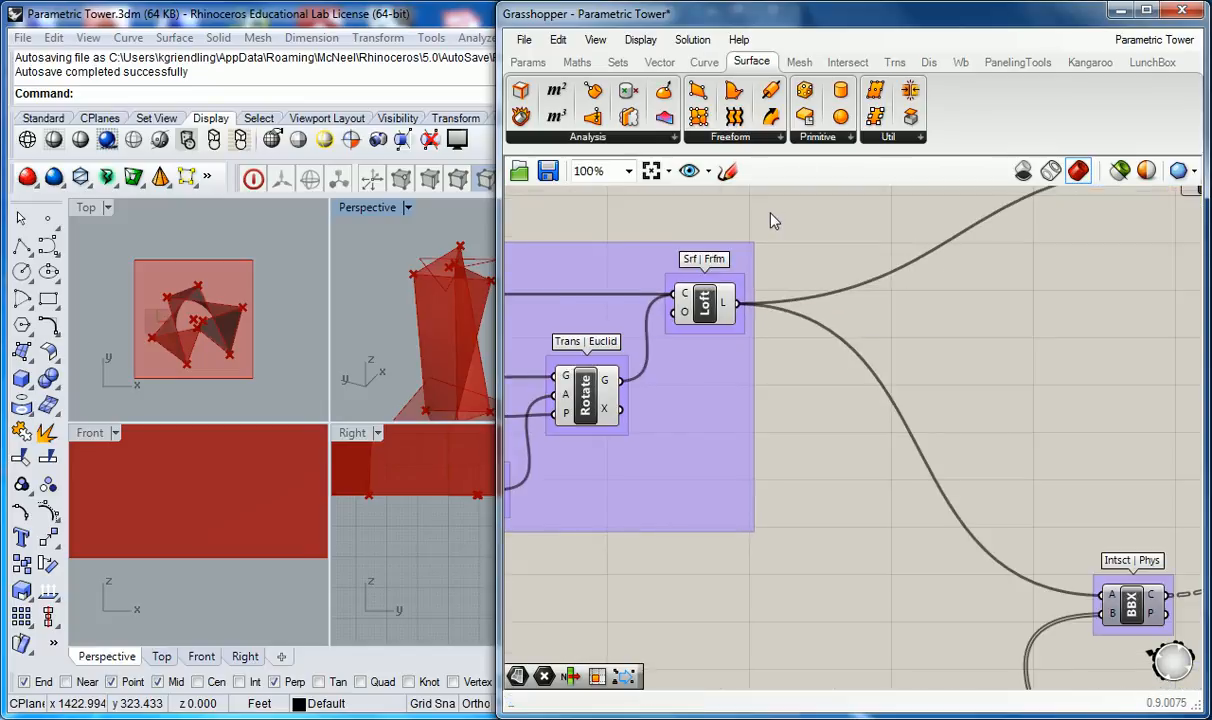
{"action": "scroll", "coordinate": [784, 276], "scroll_direction": "down", "scroll_amount": 2}
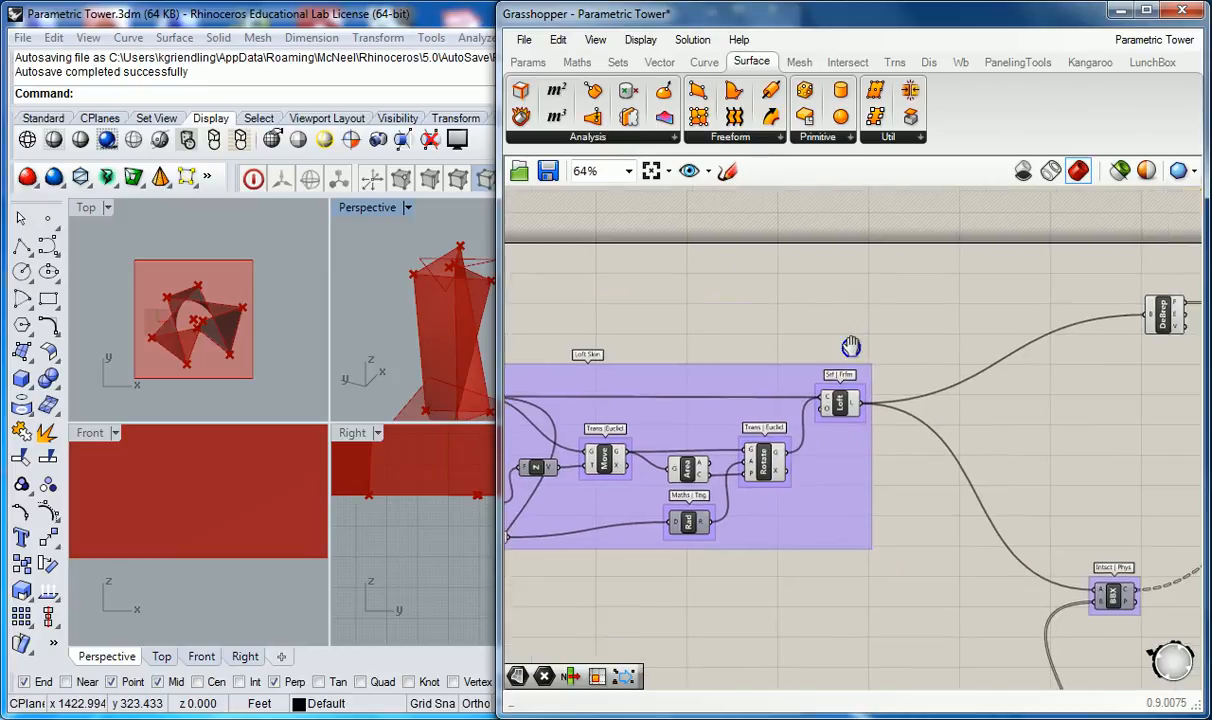
{"action": "left_click", "coordinate": [695, 62]}
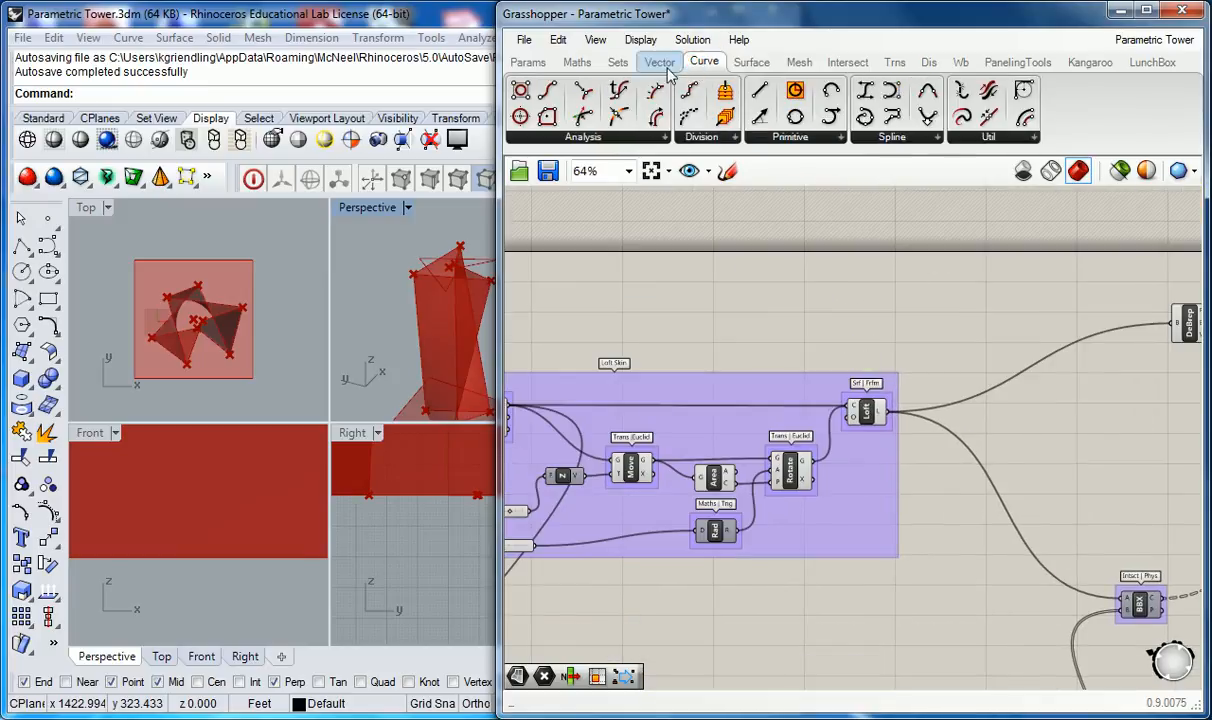
{"action": "left_click", "coordinate": [526, 62]}
{"action": "left_click_drag", "start_coordinate": [645, 115], "coordinate": [771, 321]}
Wire the Nurbs component's curve output into the Surface parameter and inspect the base surface in the viewports
{"action": "right_click_drag", "start_coordinate": [688, 353], "coordinate": [891, 353]}
{"action": "left_click", "coordinate": [710, 415]}
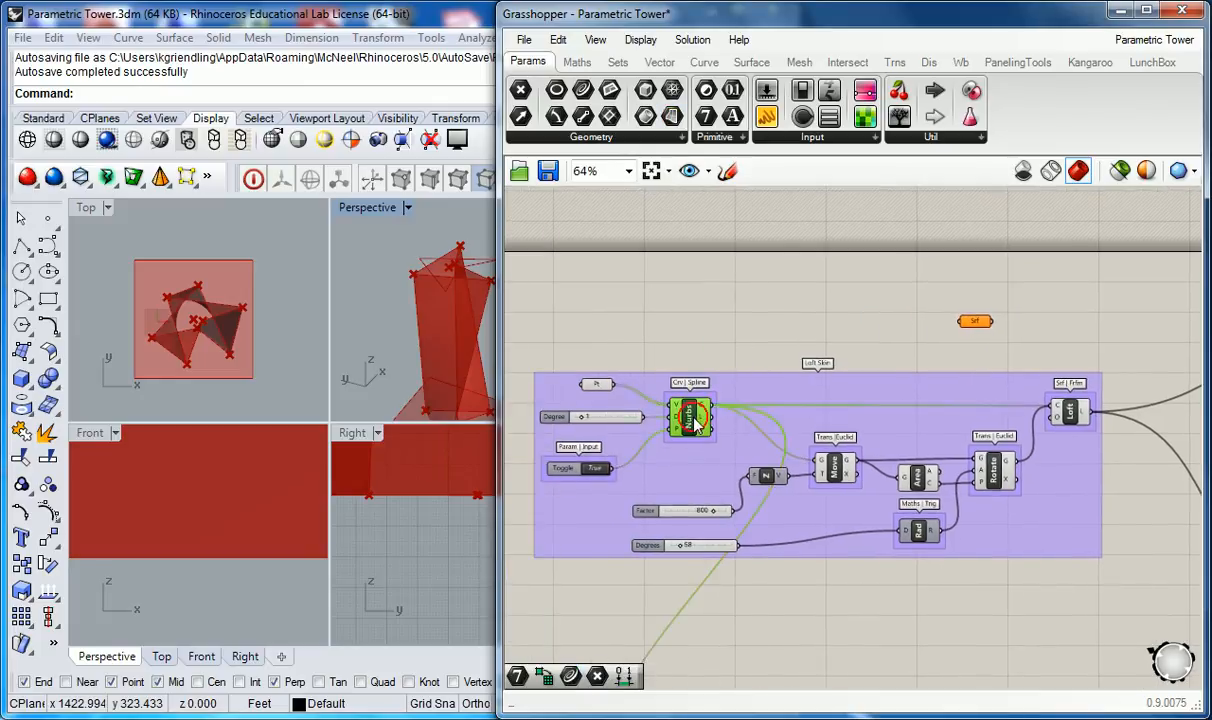
{"action": "left_click_drag", "start_coordinate": [712, 405], "coordinate": [974, 322]}
{"action": "right_click_drag", "start_coordinate": [198, 359], "coordinate": [218, 300]}
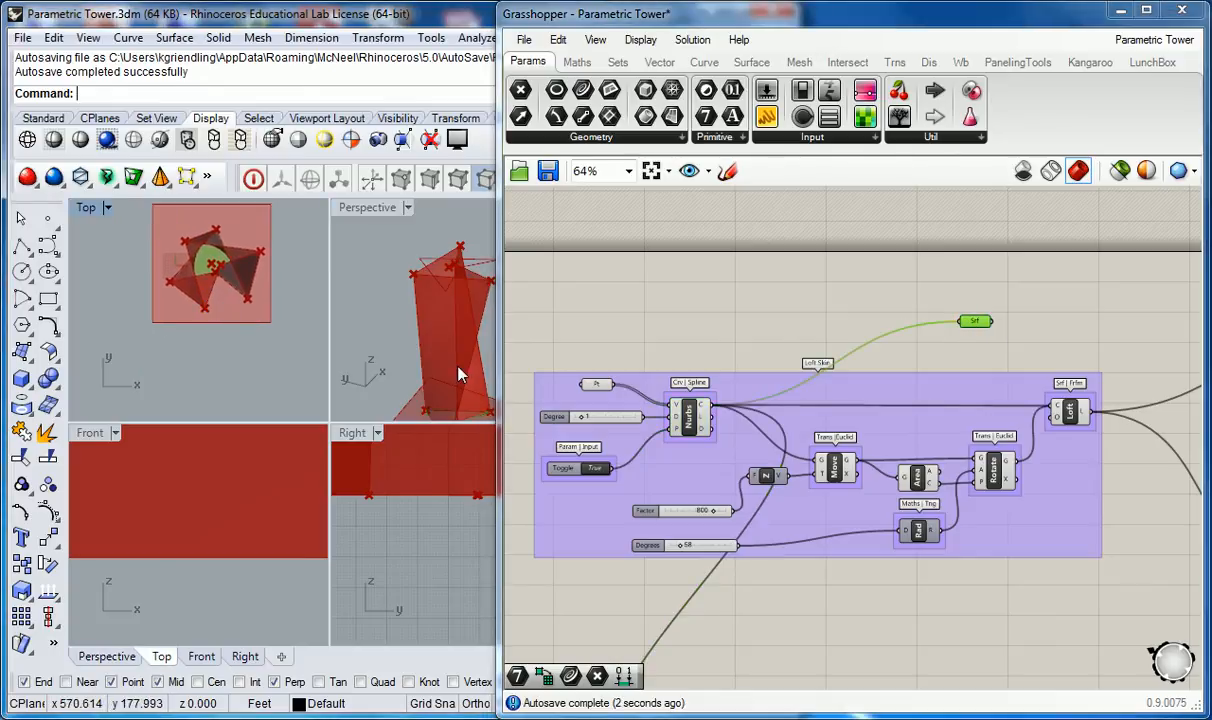
{"action": "right_click_drag", "start_coordinate": [454, 352], "coordinate": [420, 295]}
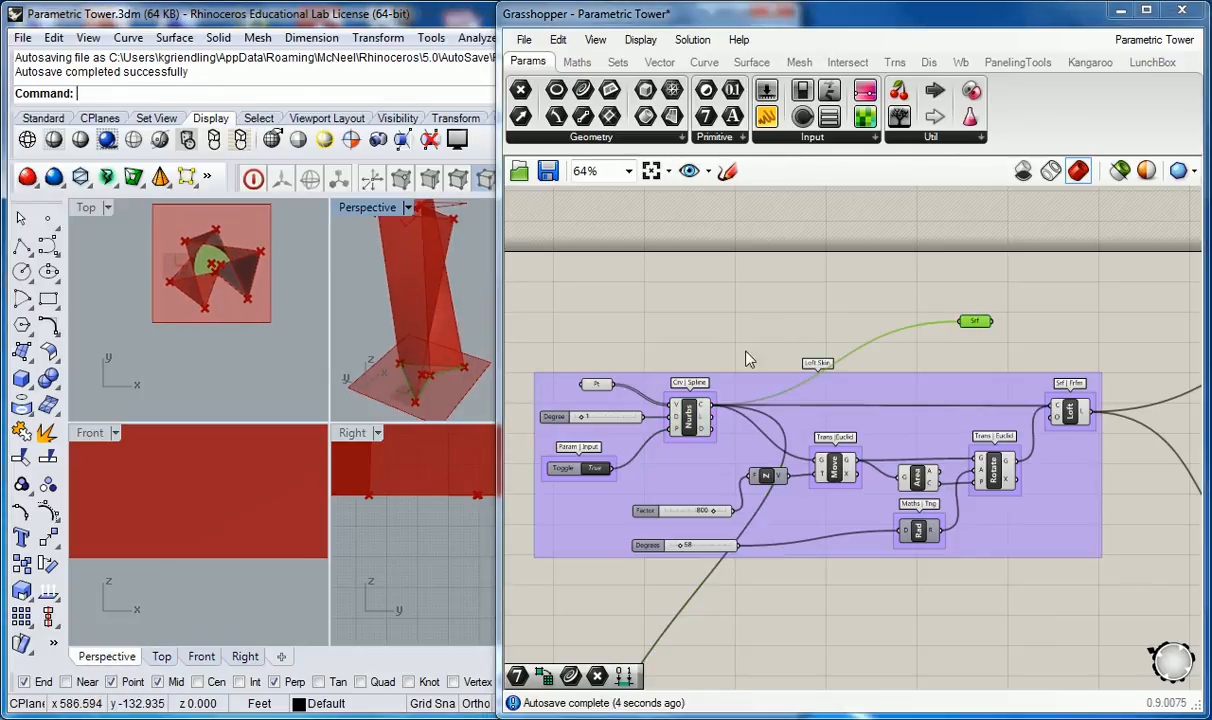
{"action": "left_click", "coordinate": [871, 342]}
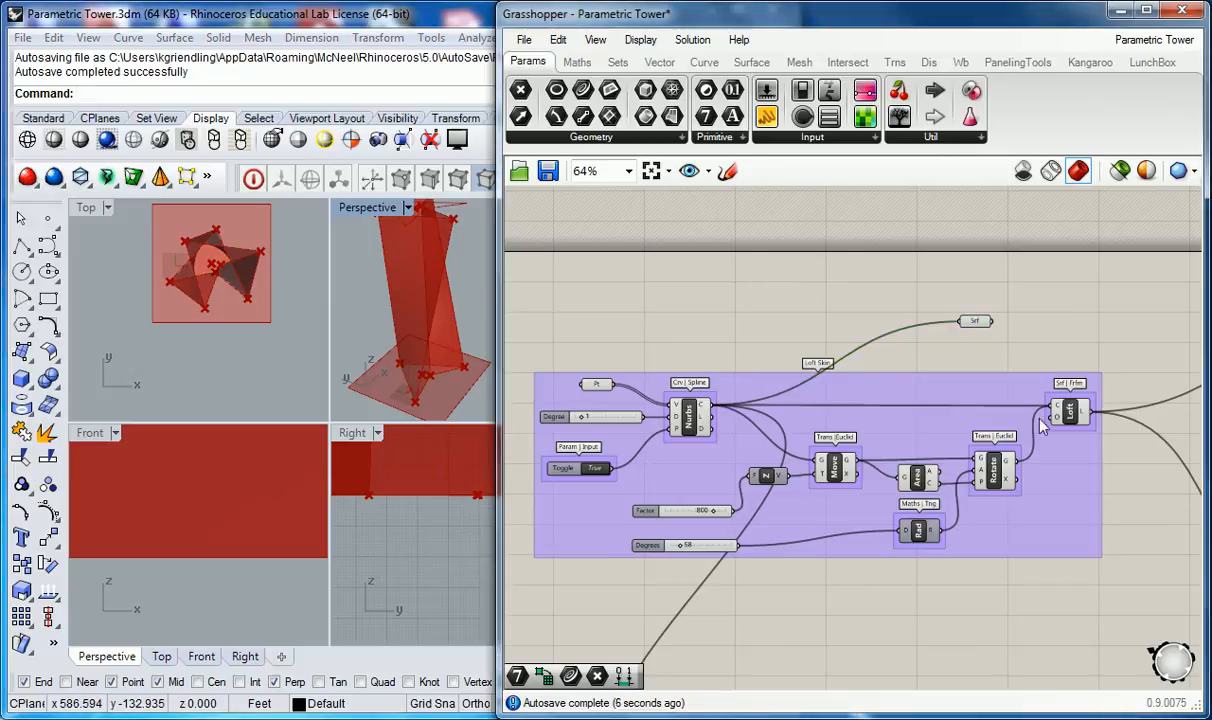
Add the Rotate component's geometry output as a second source of the Surface parameter, and move the parameter nearer the Loft
{"action": "left_click", "coordinate": [1000, 475]}
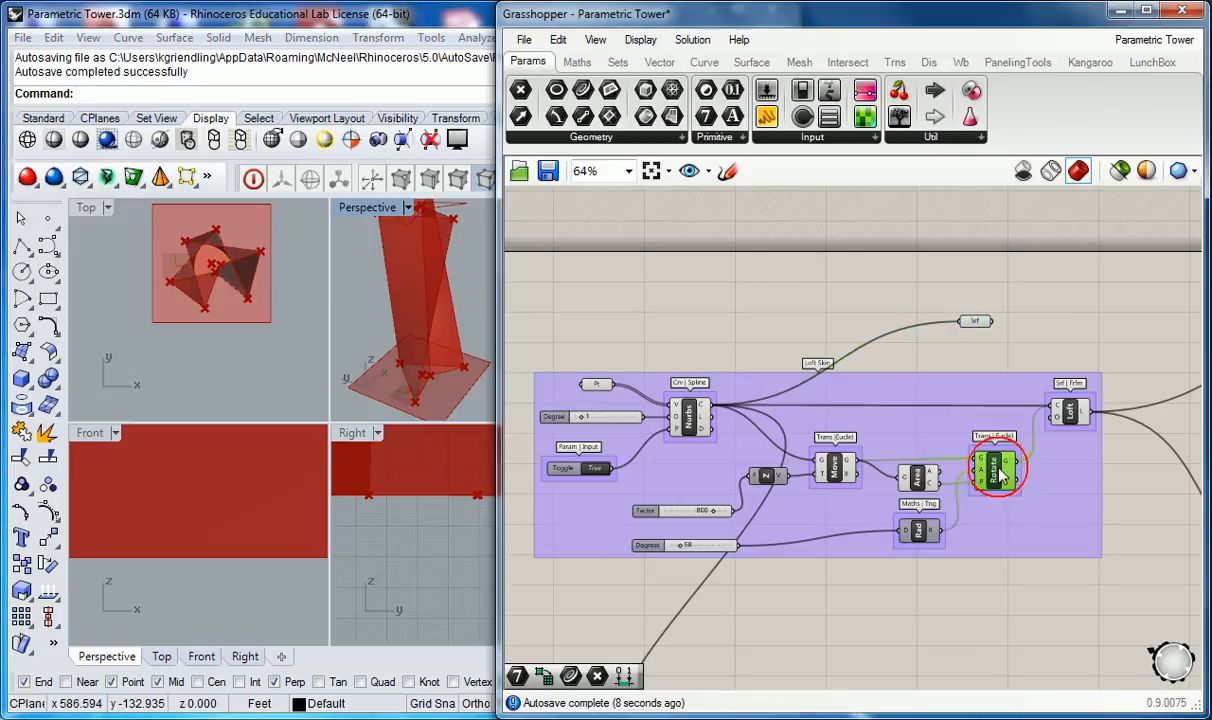
{"action": "left_click_drag", "start_coordinate": [1015, 476], "coordinate": [975, 321]}
{"action": "right_click_drag", "start_coordinate": [975, 321], "coordinate": [902, 340]}
{"action": "left_click", "coordinate": [902, 335]}
{"action": "mouse_move", "coordinate": [425, 346]}
{"action": "right_mouse_down"}
{"action": "mouse_move", "coordinate": [425, 333]}
{"action": "mouse_move", "coordinate": [428, 348]}
{"action": "right_mouse_up"}
{"action": "right_click_drag", "start_coordinate": [972, 350], "coordinate": [807, 374]}
{"action": "left_click_drag", "start_coordinate": [742, 360], "coordinate": [838, 398]}
{"action": "left_click", "coordinate": [911, 355]}
Add a Brep Join component and position it beside the Surface parameter above the Loft
{"action": "right_click_drag", "start_coordinate": [911, 355], "coordinate": [830, 331]}
{"action": "scroll", "coordinate": [698, 196], "scroll_direction": "up", "scroll_amount": 1}
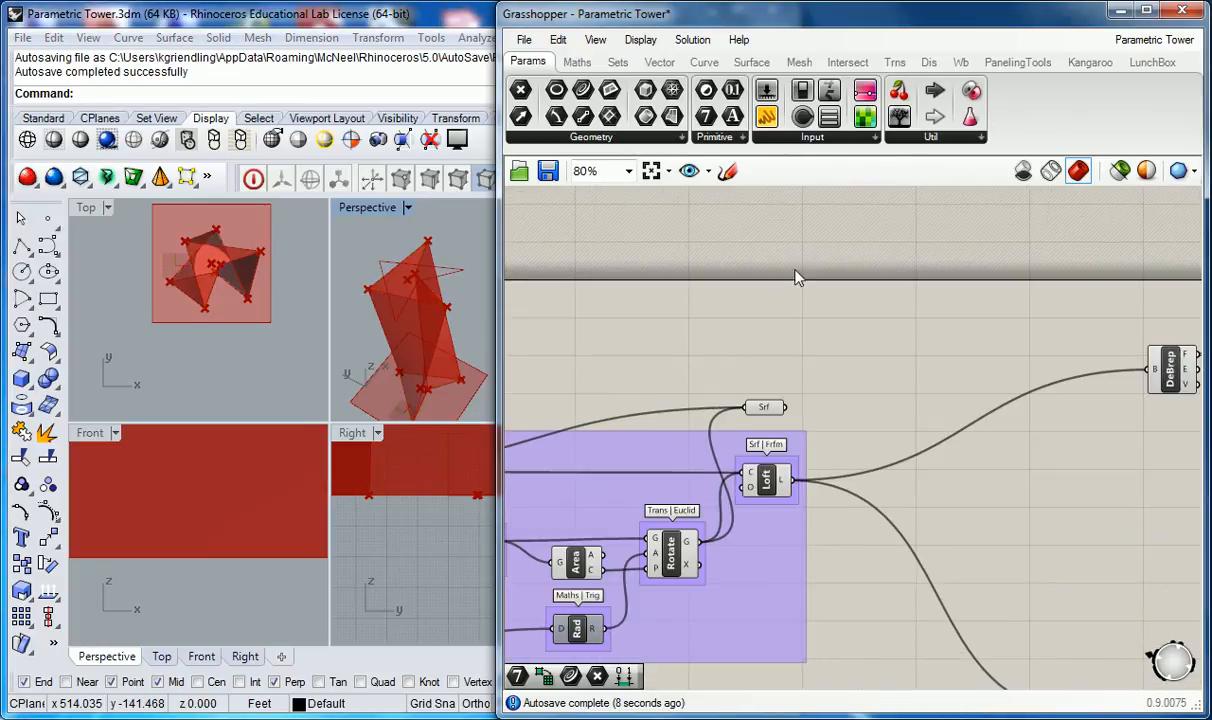
{"action": "double_click", "coordinate": [838, 357]}
{"action": "type", "text": "brep"}
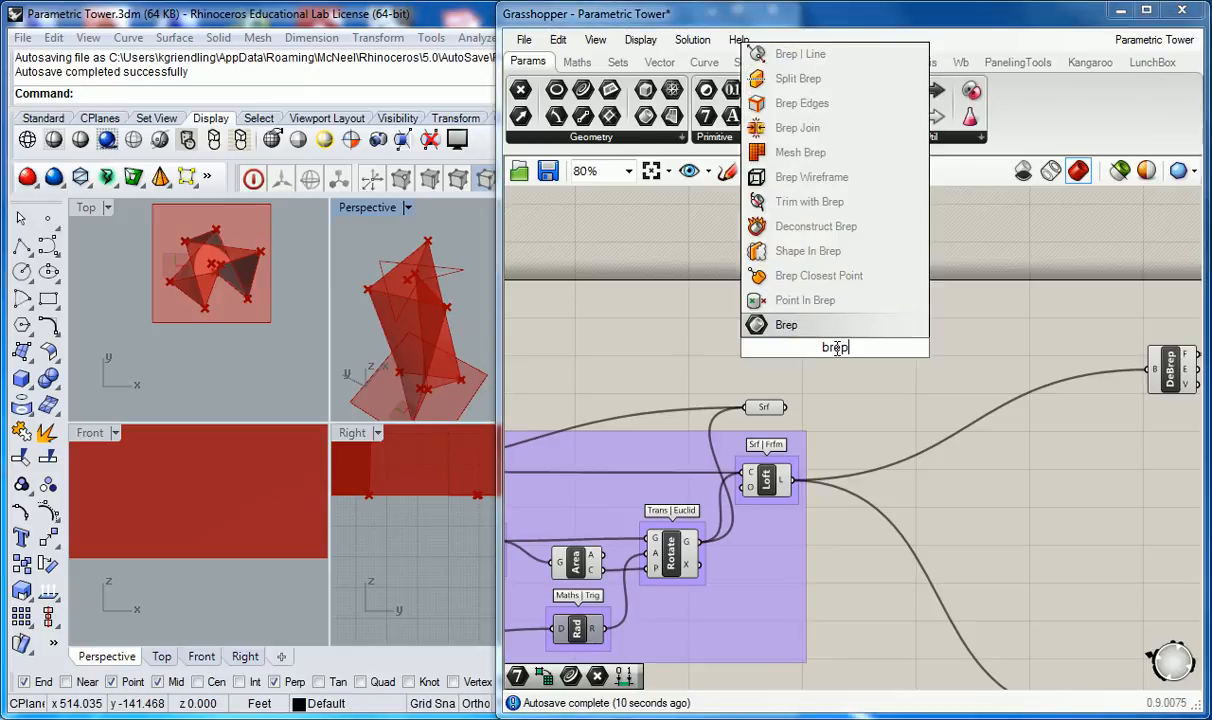
{"action": "left_click", "coordinate": [808, 133]}
{"action": "left_click_drag", "start_coordinate": [832, 358], "coordinate": [841, 398]}
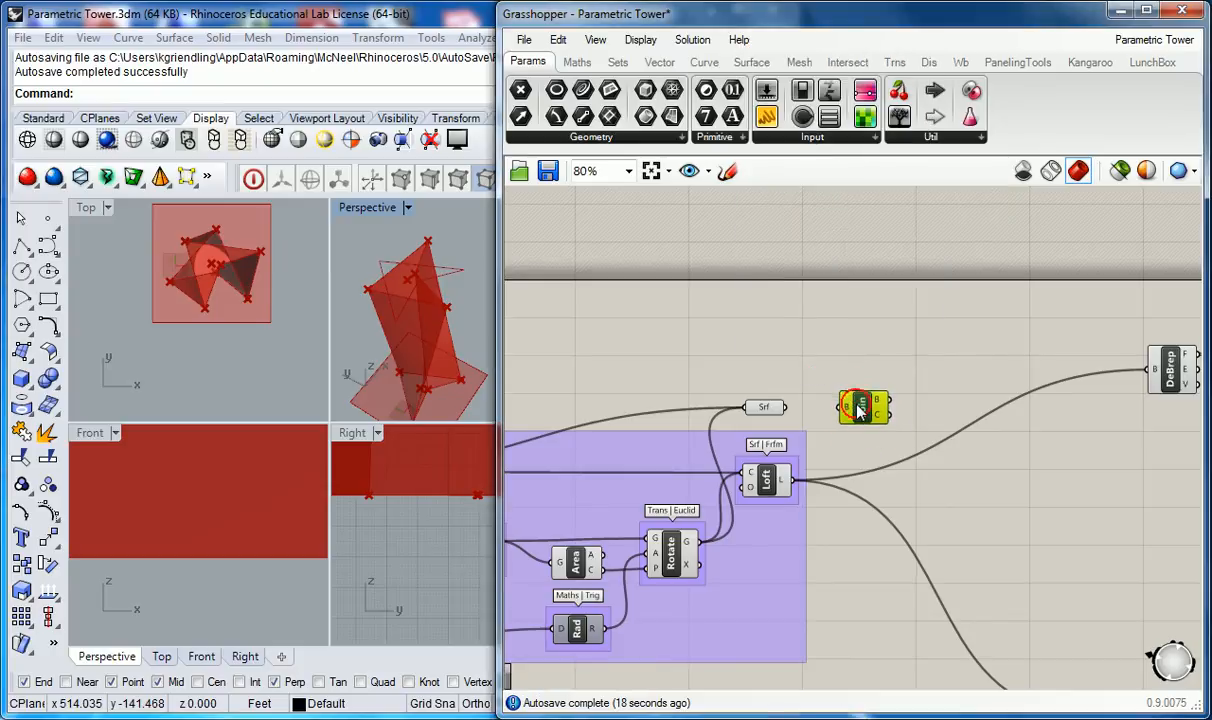
{"action": "left_click", "coordinate": [785, 357]}
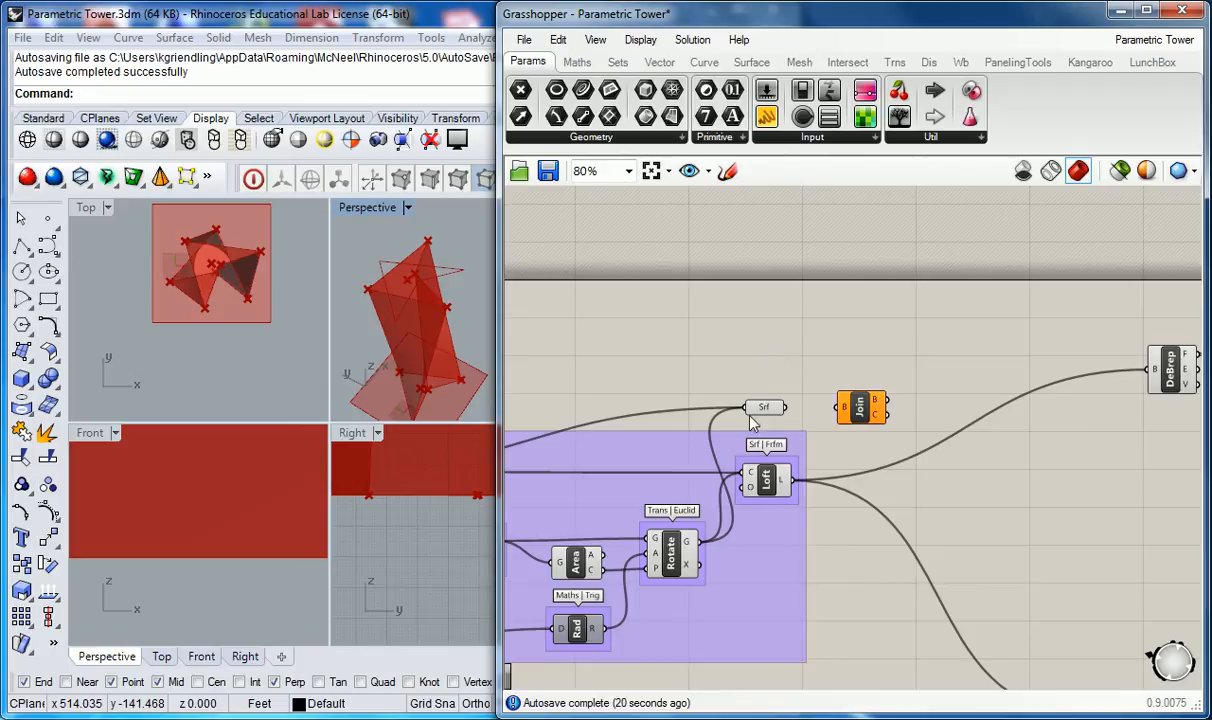
Wire the Surface parameter and the Loft output into Brep Join's Breps input, and inspect the capped tower in Perspective
{"action": "left_click_drag", "start_coordinate": [794, 481], "coordinate": [839, 408]}
{"action": "left_click", "coordinate": [802, 390]}
{"action": "left_click", "coordinate": [860, 429]}
{"action": "left_click", "coordinate": [860, 411]}
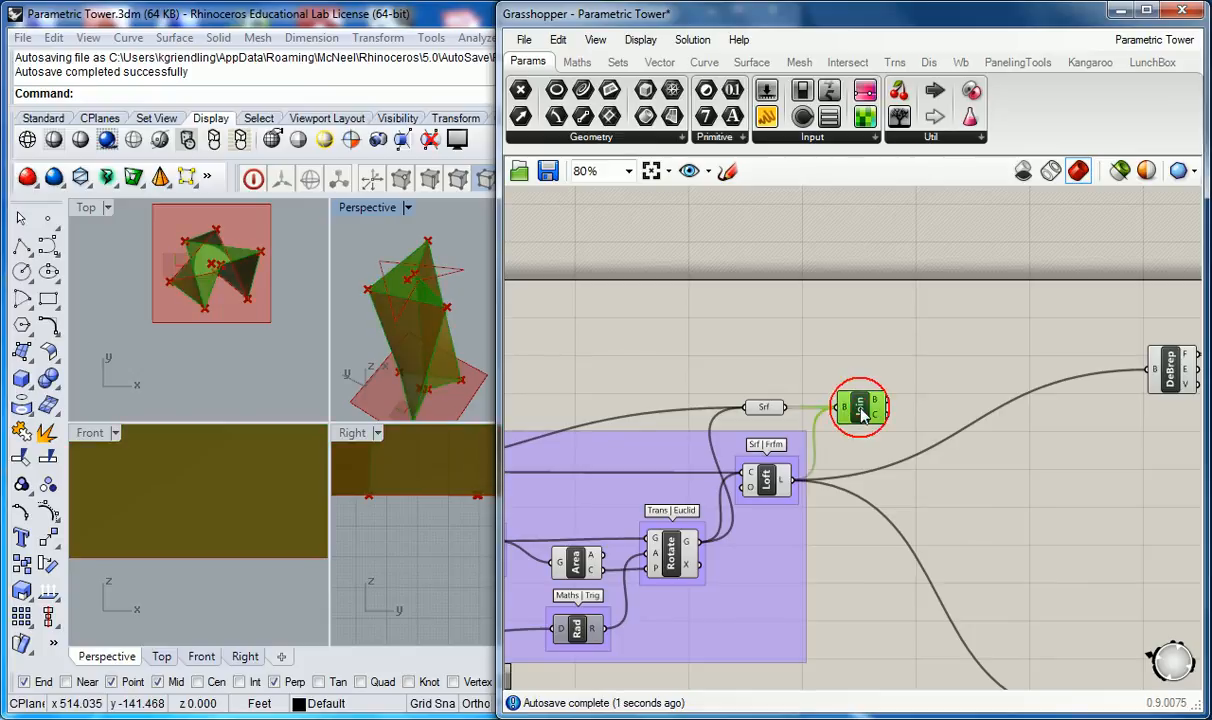
{"action": "right_click_drag", "start_coordinate": [398, 338], "coordinate": [424, 303]}
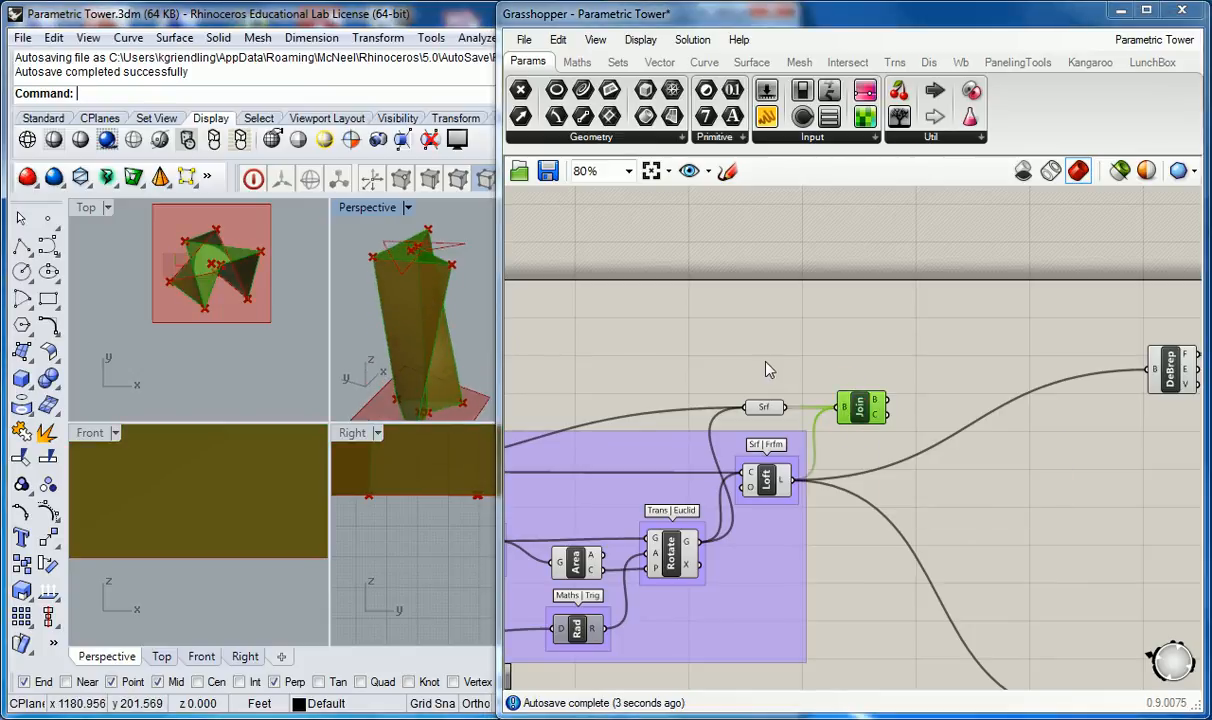
Look up Brep Join by searching "brep", dismiss the search, and locate the component among the Surface tools
{"action": "right_click_drag", "start_coordinate": [807, 374], "coordinate": [830, 348]}
{"action": "left_click", "coordinate": [833, 292]}
{"action": "double_click", "coordinate": [854, 302]}
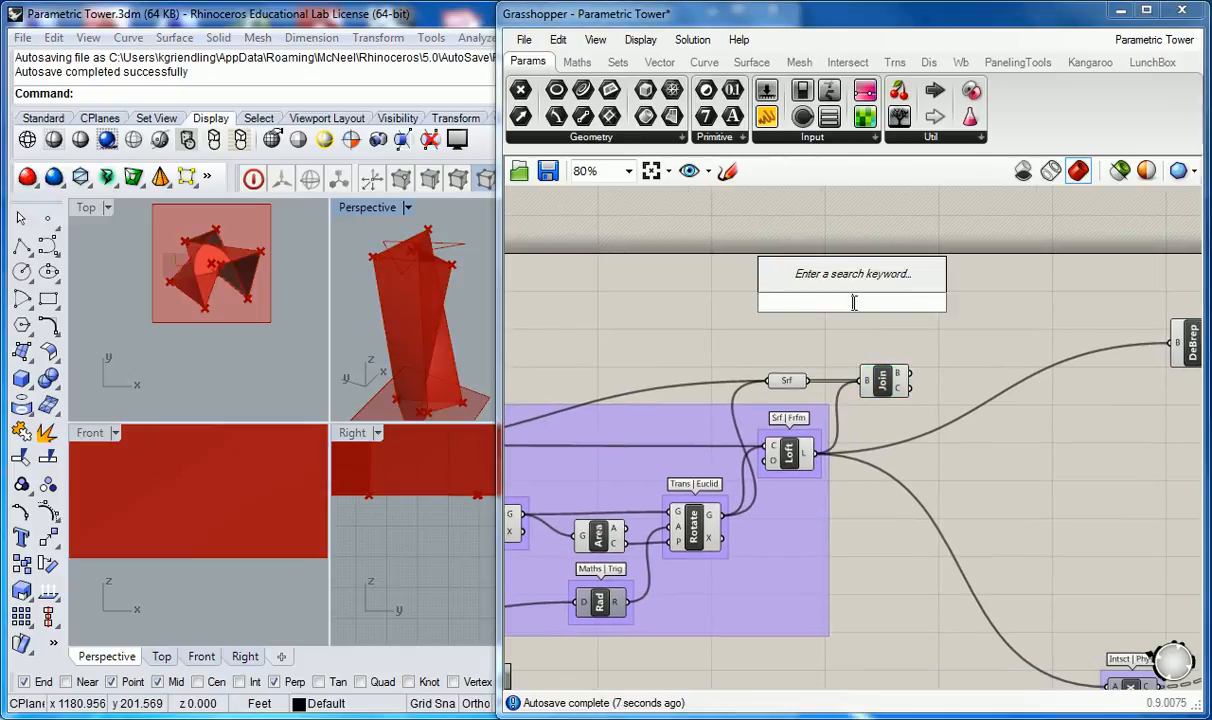
{"action": "type", "text": "brep"}
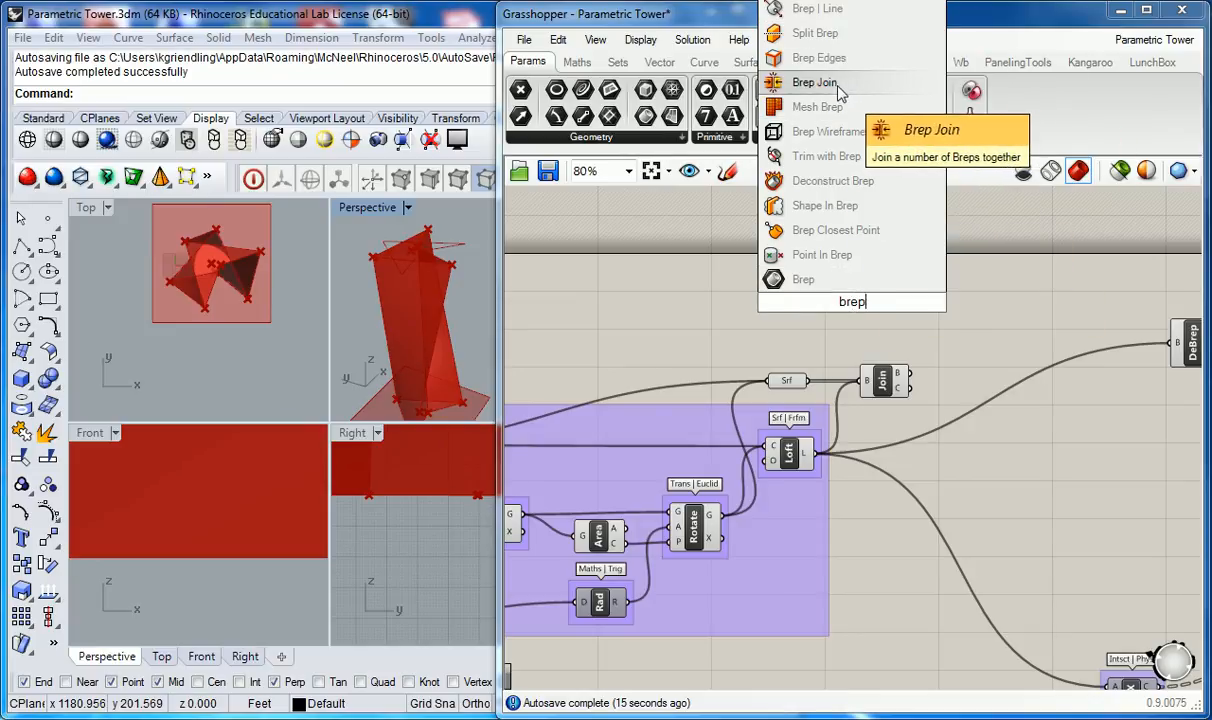
{"action": "key", "text": "Escape"}
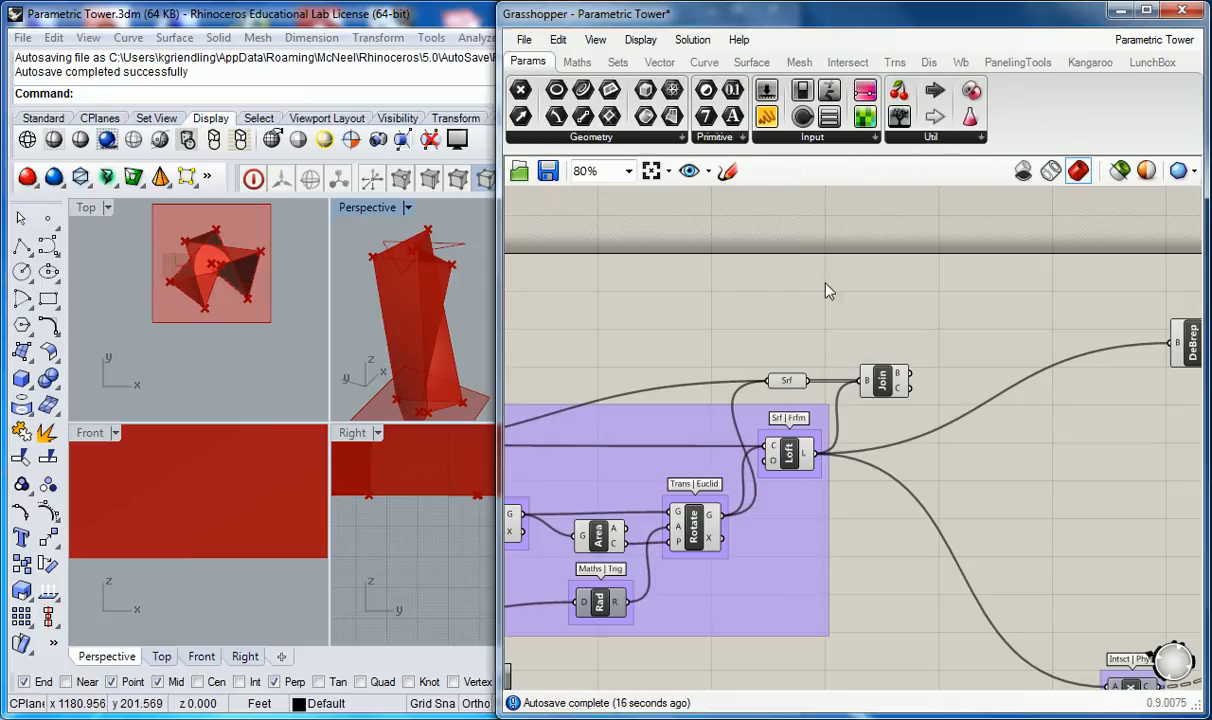
{"action": "left_click", "coordinate": [884, 388]}
{"action": "left_click", "coordinate": [911, 345]}
{"action": "left_click", "coordinate": [884, 387], "text": "ctrl+alt"}
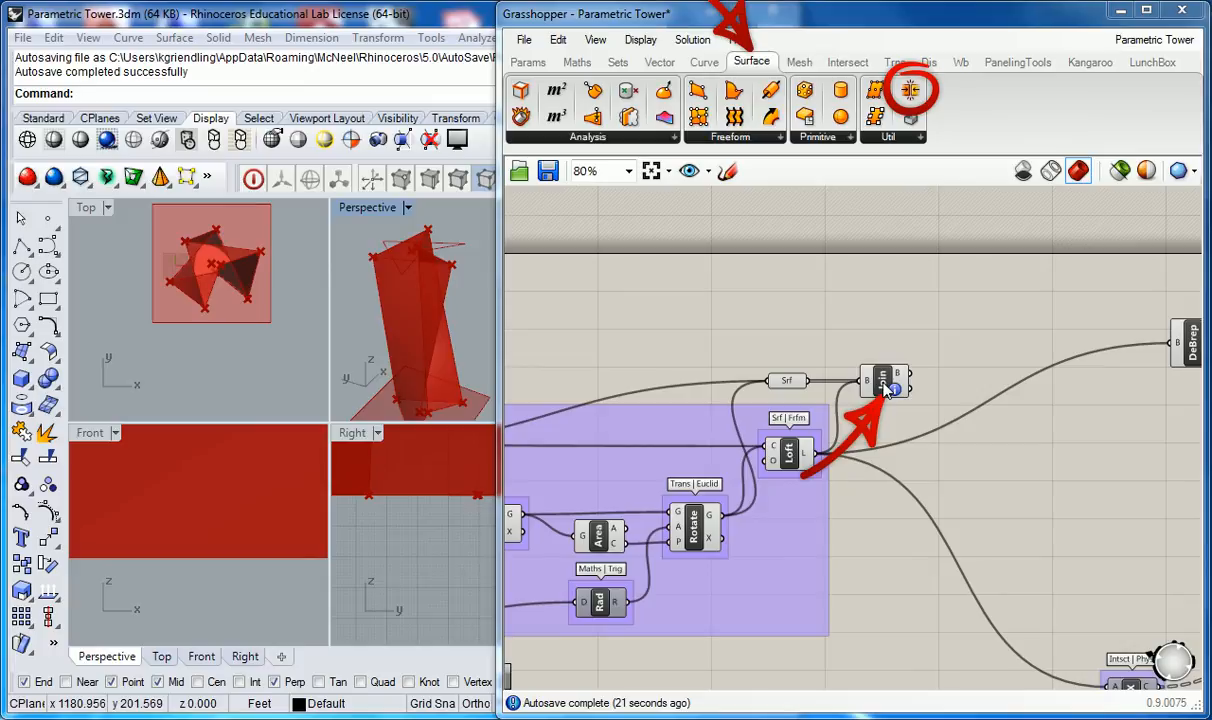
Group the Brep Join component on its own and name the group "Srf | Util."
{"action": "left_click", "coordinate": [884, 388]}
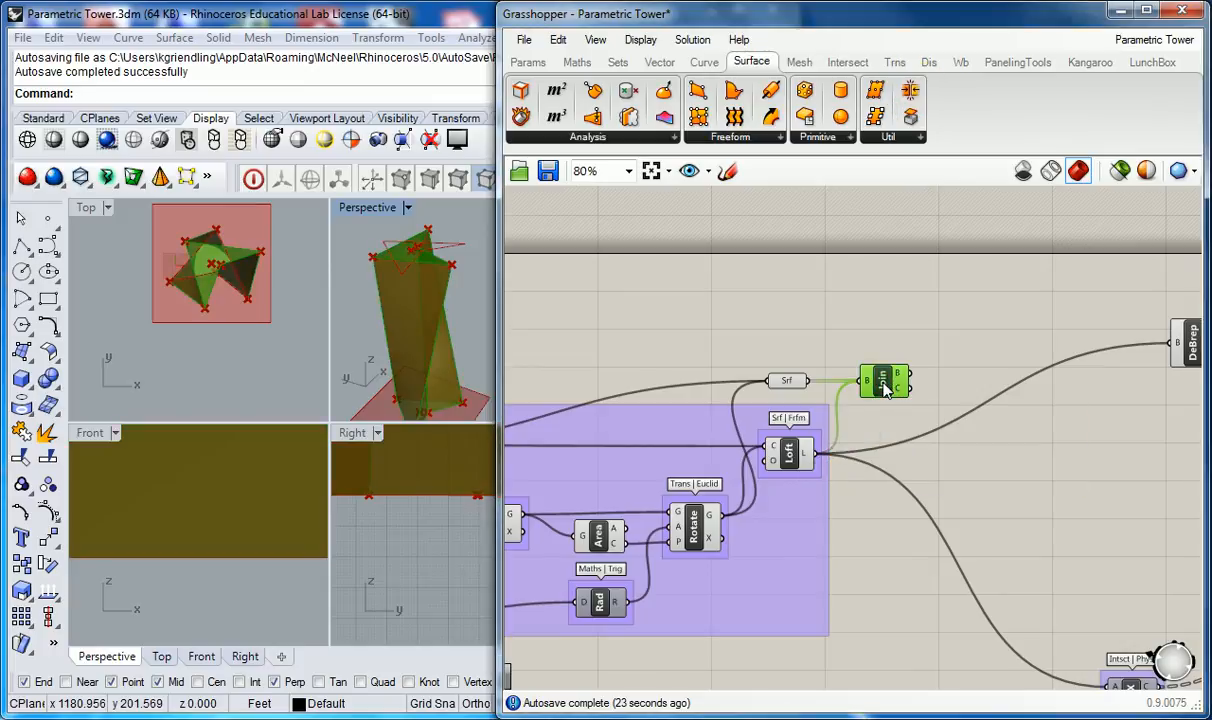
{"action": "left_click", "coordinate": [893, 347]}
{"action": "right_click", "coordinate": [896, 371]}
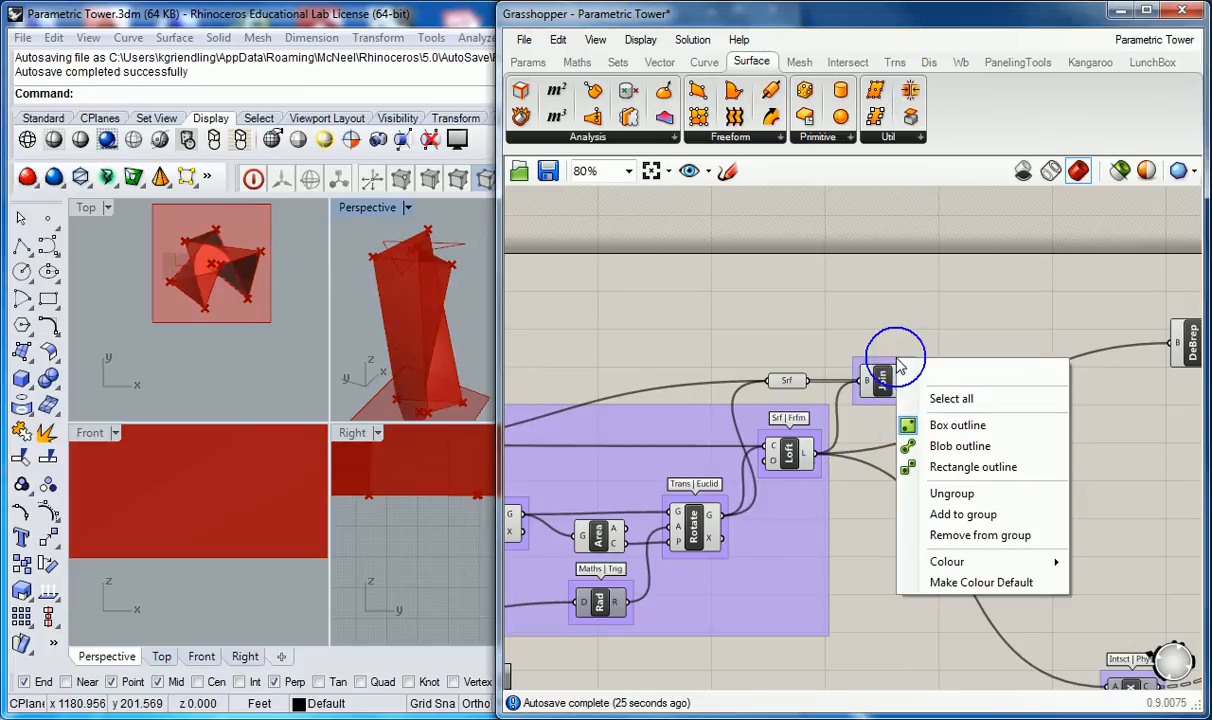
{"action": "type", "text": "Srf | "}
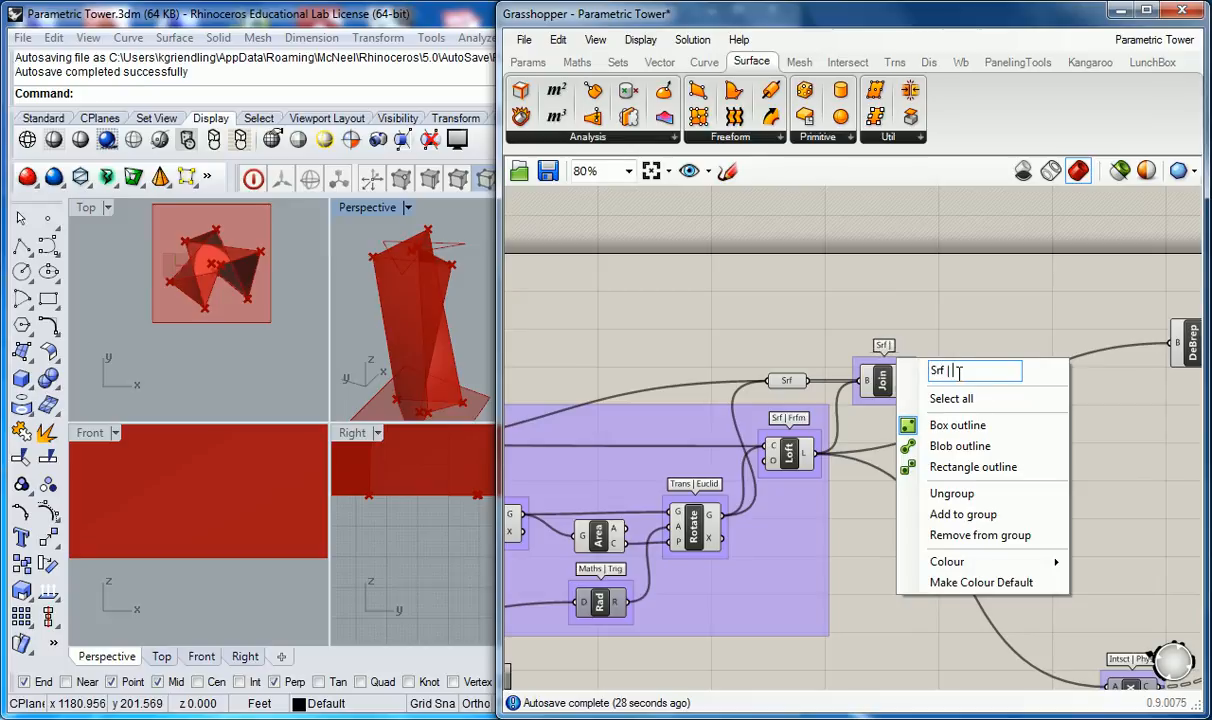
{"action": "type", "text": "Util."}
{"action": "left_click", "coordinate": [931, 330]}
Move the DeBrep component together with its output panel down, placing the pair above the Plate Thickness group
{"action": "scroll", "coordinate": [1030, 365], "scroll_direction": "down", "scroll_amount": 3}
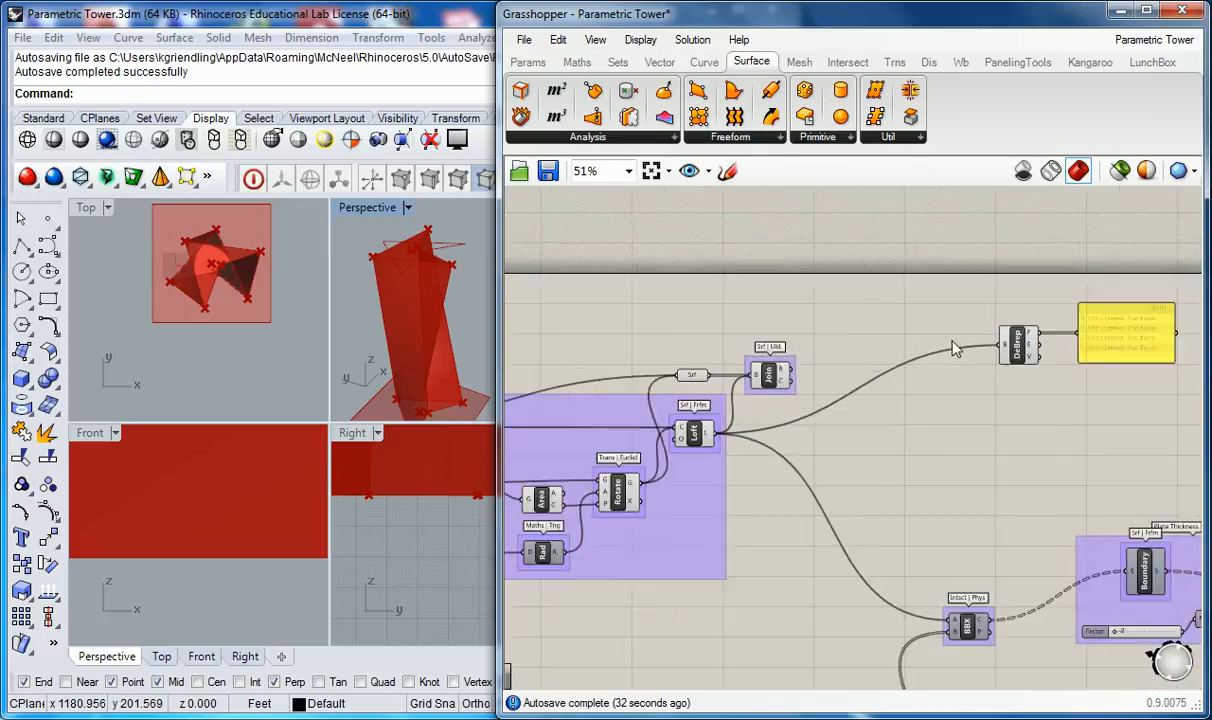
{"action": "left_click_drag", "start_coordinate": [1015, 427], "coordinate": [812, 323]}
{"action": "left_click_drag", "start_coordinate": [874, 376], "coordinate": [925, 449]}
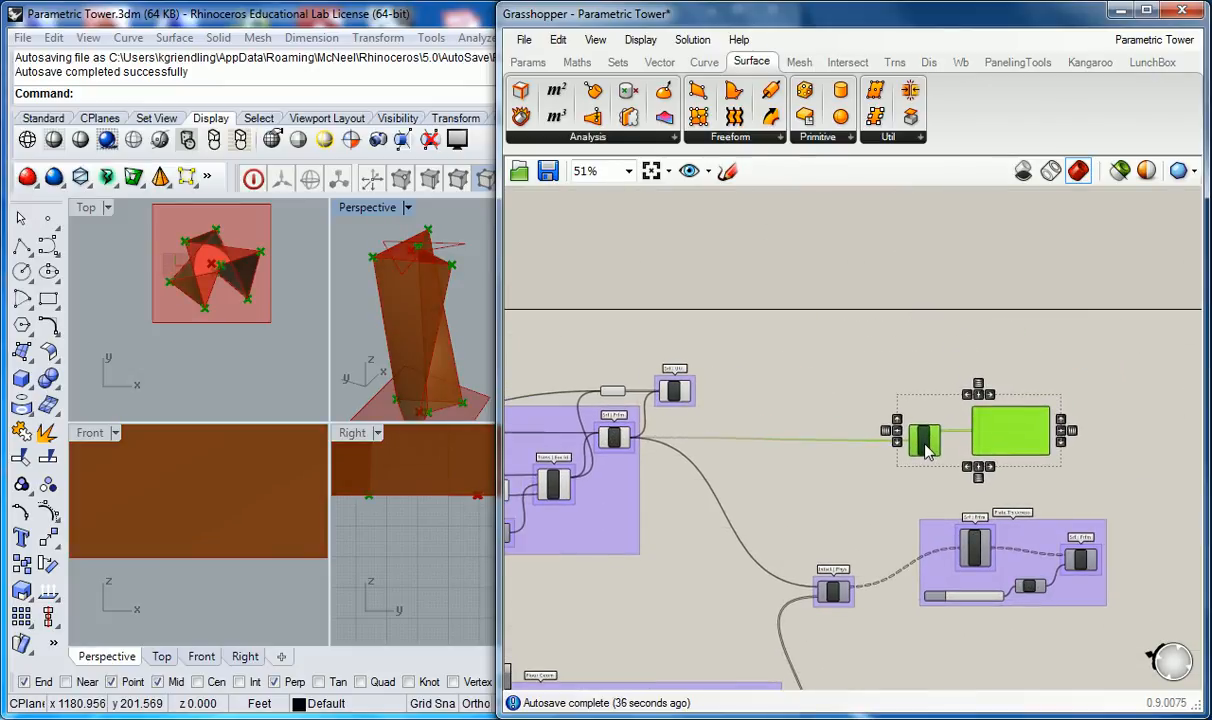
{"action": "left_click", "coordinate": [825, 375]}
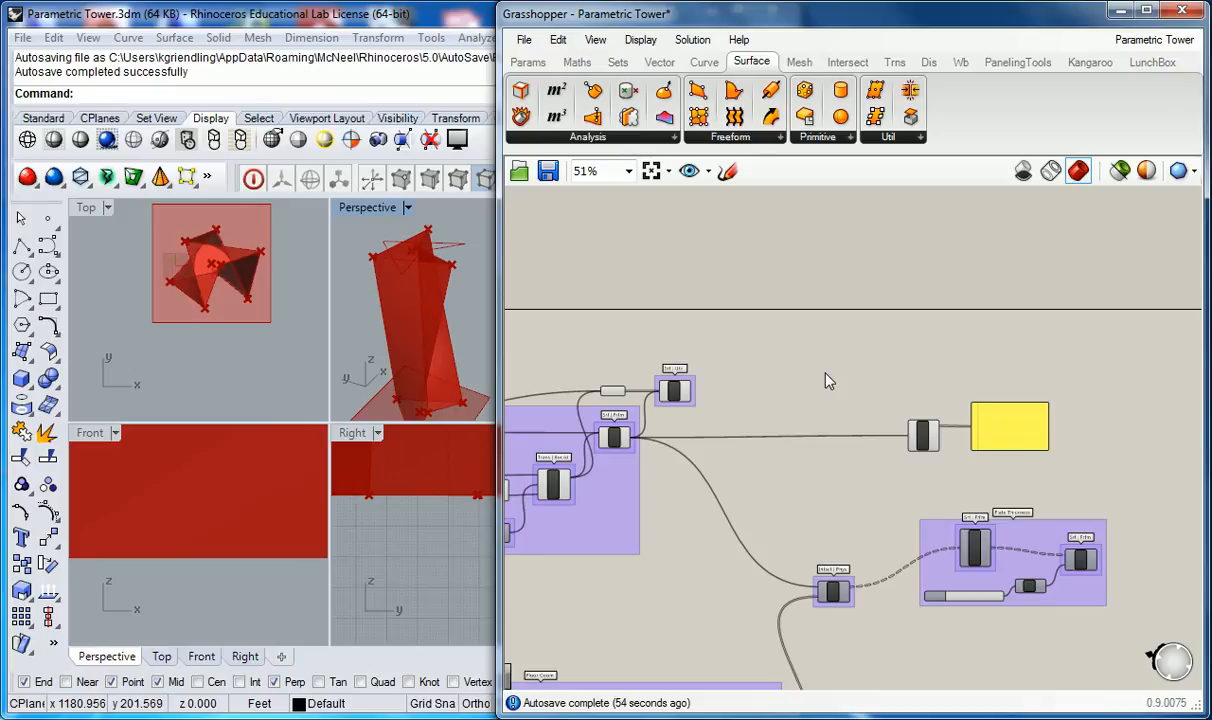
Examine the Brep Join component's outputs and compare them with the joined tower in the Top and Perspective views
{"action": "scroll", "coordinate": [745, 392], "scroll_direction": "up", "scroll_amount": 3}
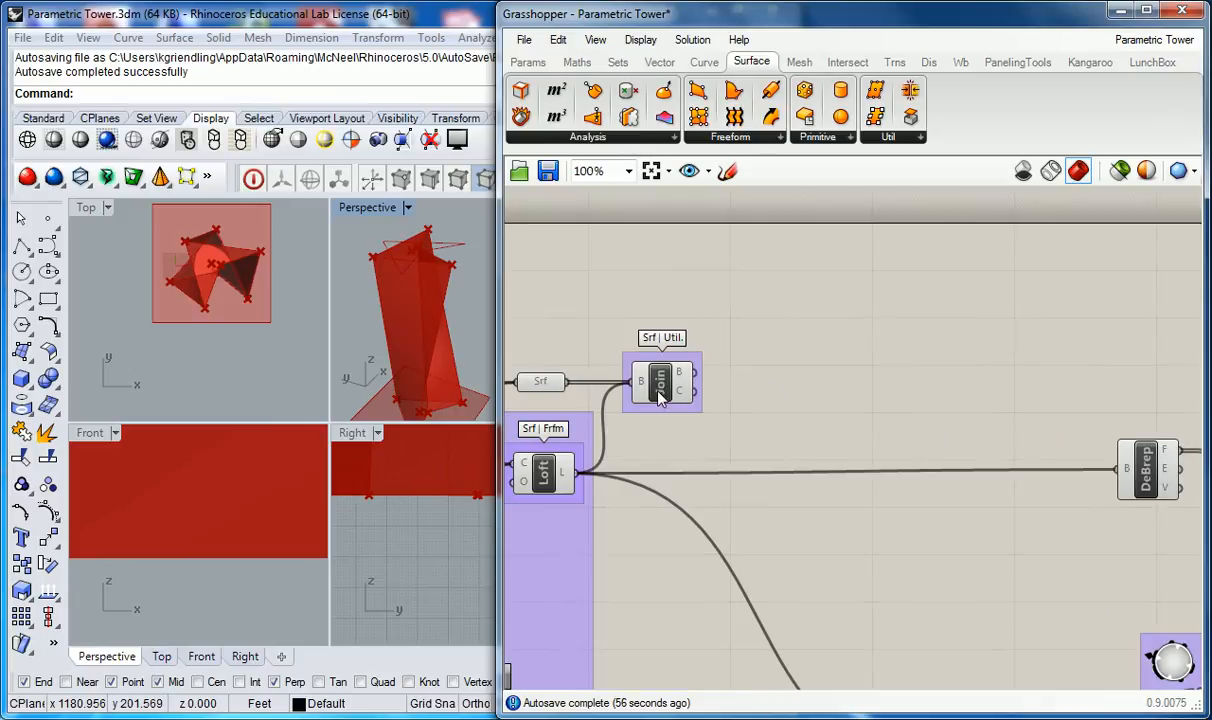
{"action": "left_click", "coordinate": [733, 395]}
{"action": "right_click_drag", "start_coordinate": [820, 406], "coordinate": [870, 421]}
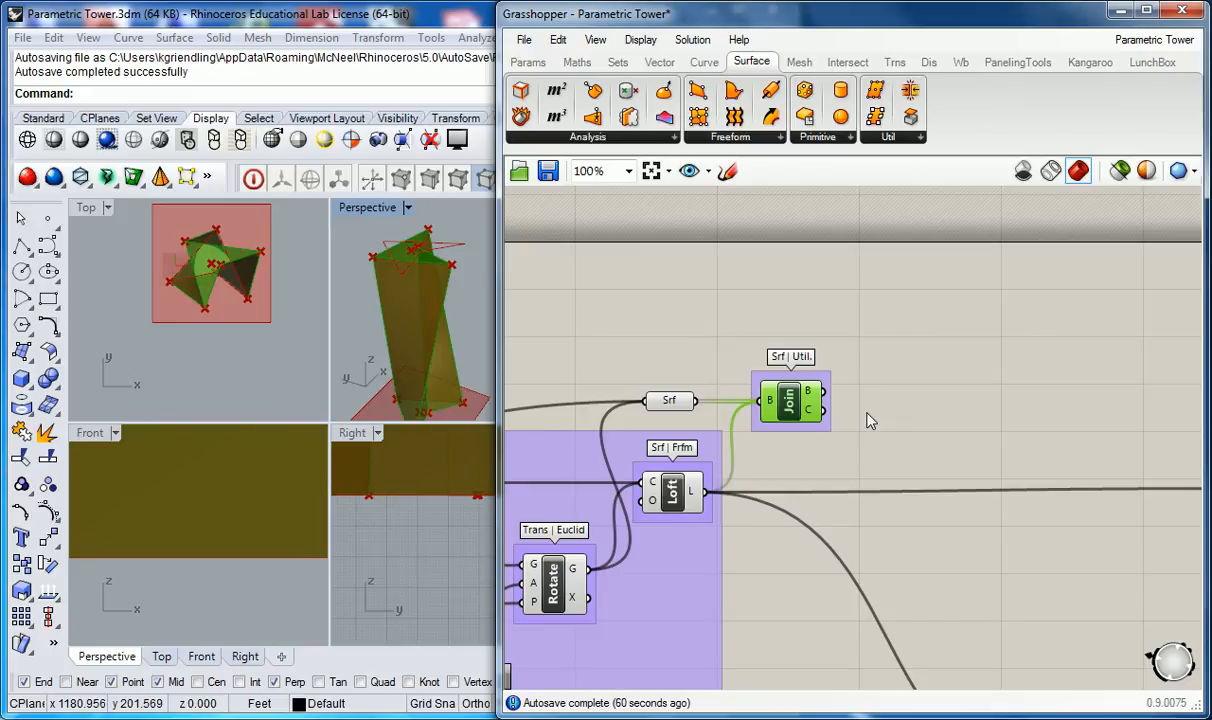
{"action": "left_click", "coordinate": [870, 418]}
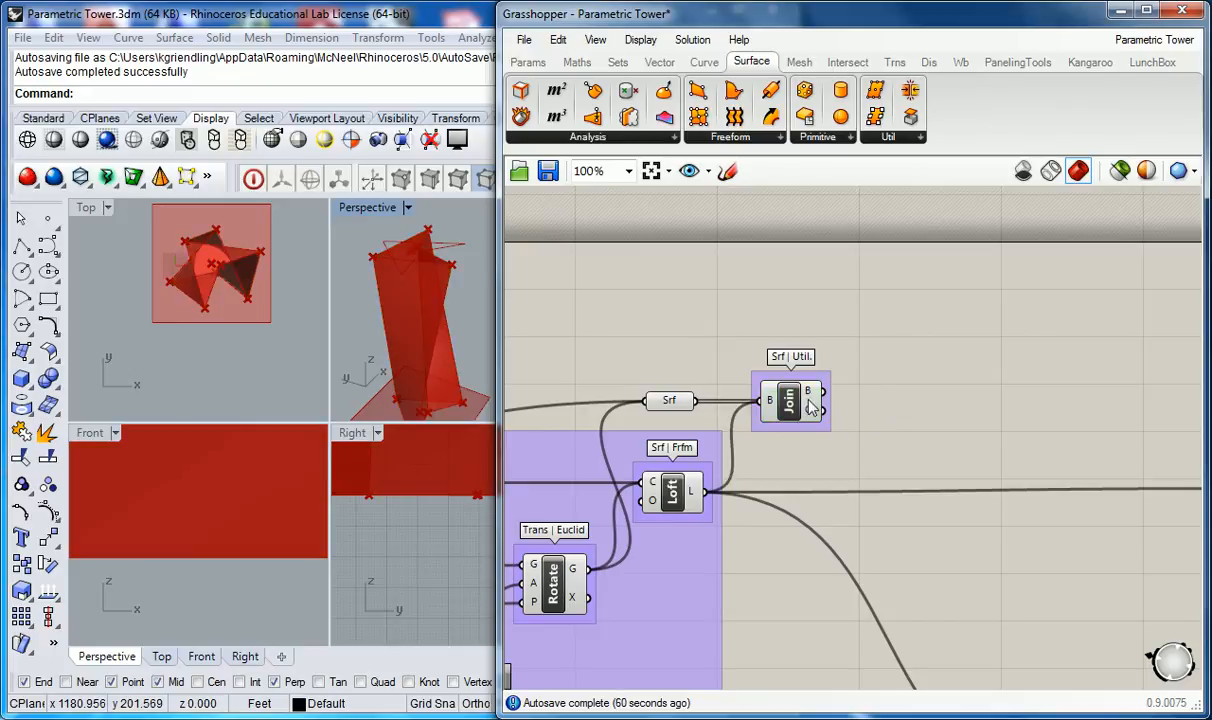
{"action": "mouse_move", "coordinate": [813, 403]}
{"action": "right_click", "coordinate": [907, 372]}
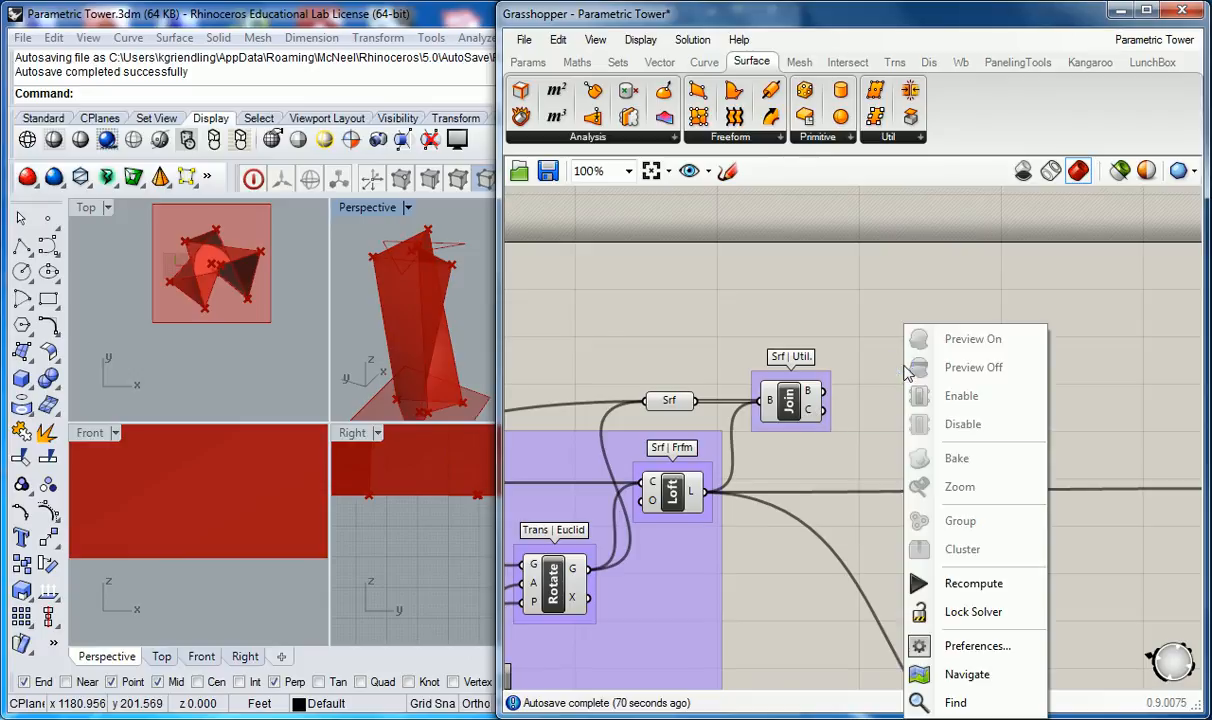
{"action": "left_click", "coordinate": [843, 273]}
{"action": "mouse_move", "coordinate": [197, 311]}
{"action": "right_mouse_down"}
{"action": "mouse_move", "coordinate": [214, 252]}
{"action": "mouse_move", "coordinate": [184, 330]}
{"action": "right_mouse_up"}
{"action": "scroll", "coordinate": [437, 316], "scroll_direction": "down", "scroll_amount": 8}
{"action": "right_click_drag", "start_coordinate": [422, 327], "coordinate": [447, 358]}
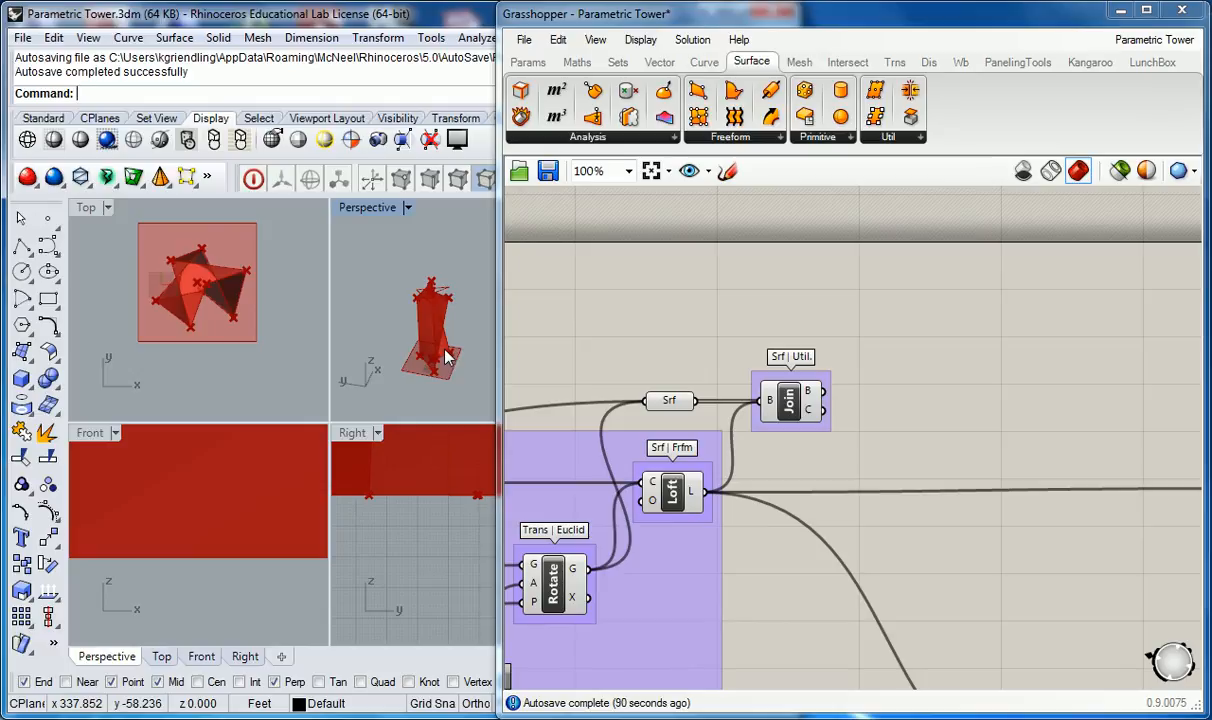
Trace the Nurbs curve and Rotate geometry outputs that feed the Surface parameter
{"action": "right_click_drag", "start_coordinate": [639, 347], "coordinate": [1004, 340]}
{"action": "scroll", "coordinate": [1003, 344], "scroll_direction": "down", "scroll_amount": 1}
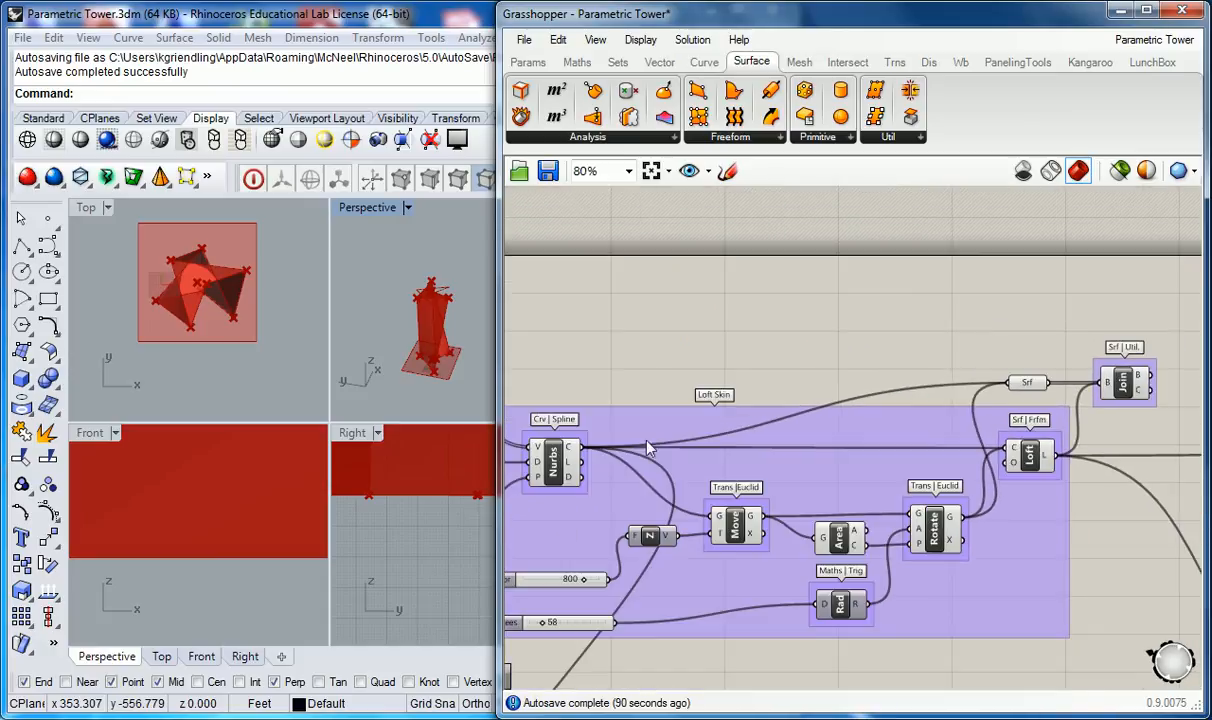
{"action": "left_click", "coordinate": [553, 465]}
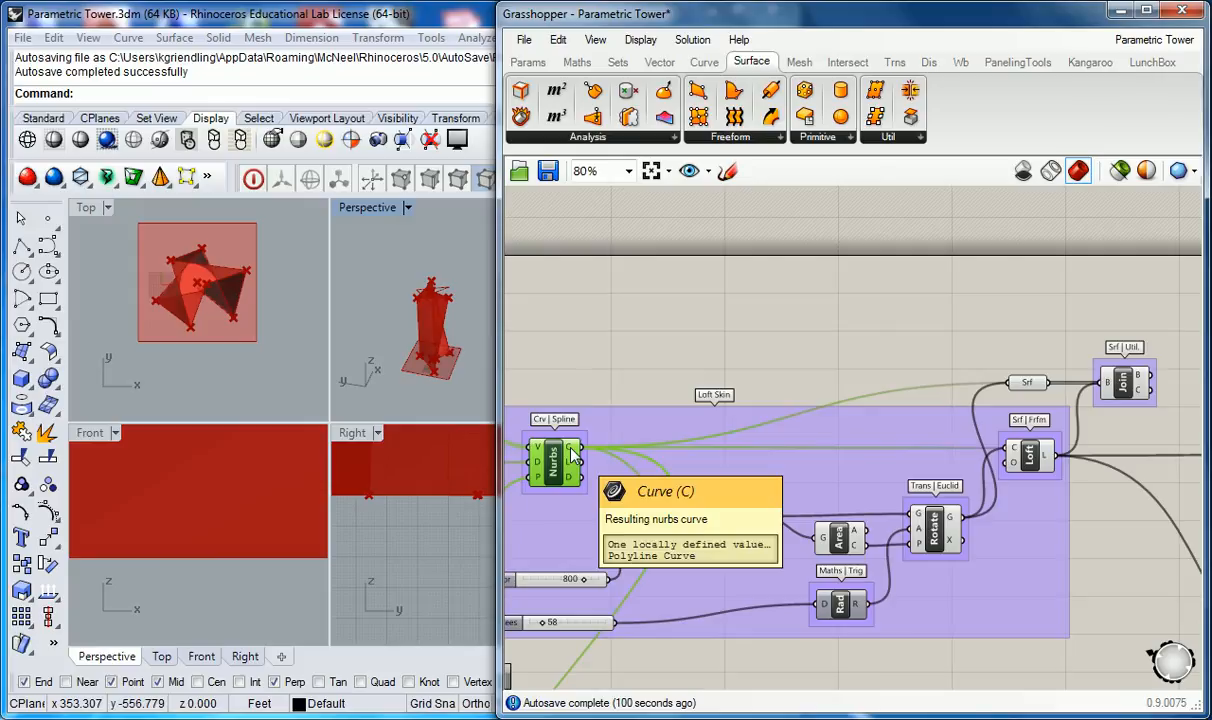
{"action": "left_click", "coordinate": [924, 538]}
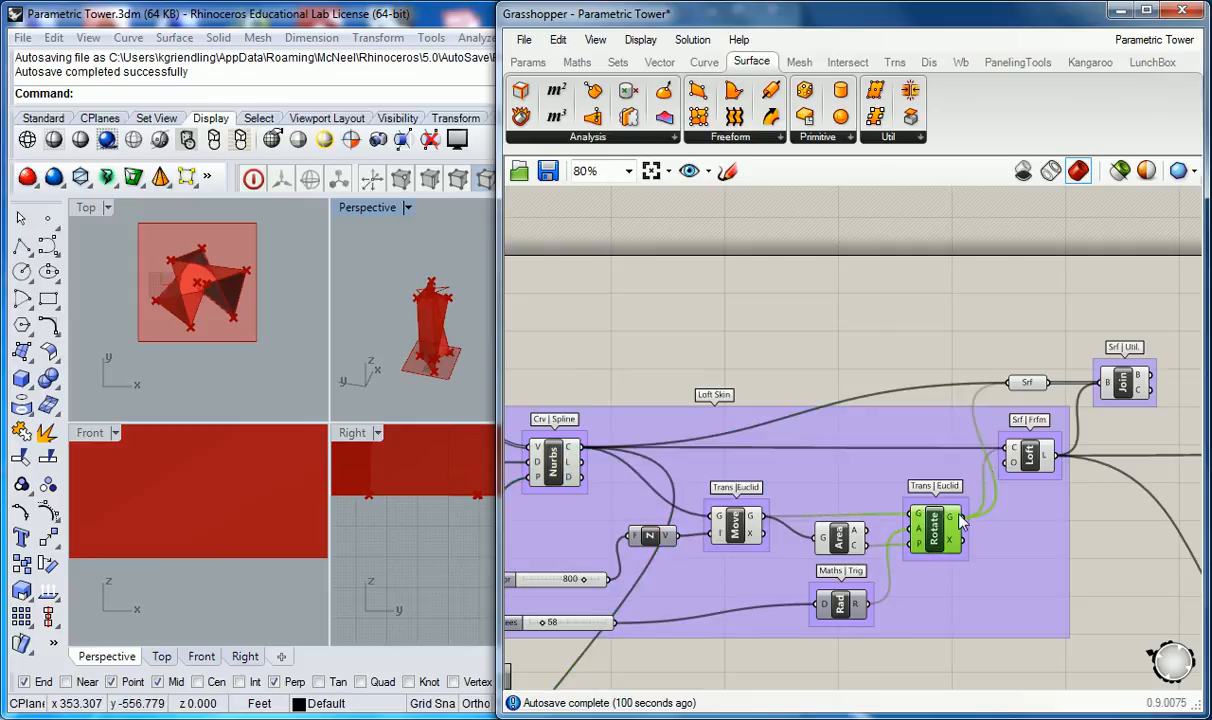
{"action": "right_click", "coordinate": [941, 533]}
{"action": "left_click", "coordinate": [830, 249]}
Turn off the preview of the Loft Skin components and the Surface parameter, and inspect the joined tower in an enlarged Perspective view
{"action": "scroll", "coordinate": [679, 365], "scroll_direction": "down", "scroll_amount": 3}
{"action": "left_click_drag", "start_coordinate": [628, 323], "coordinate": [1001, 563]}
{"action": "middle_click", "coordinate": [977, 383]}
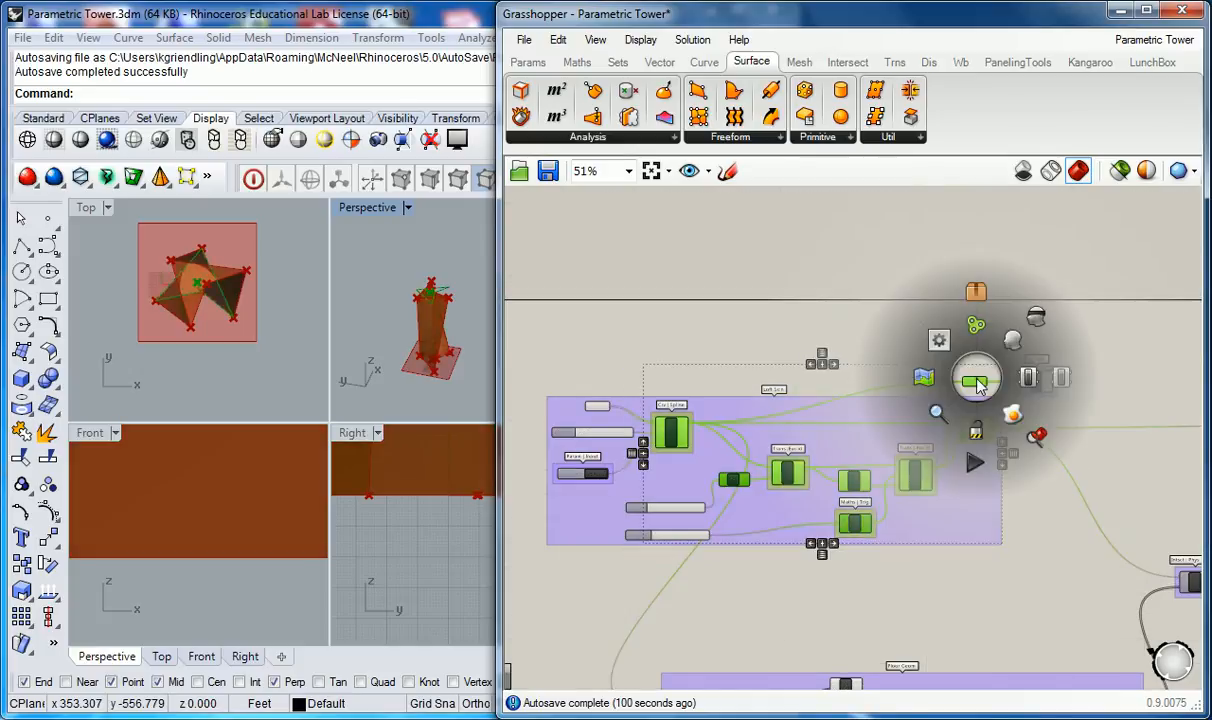
{"action": "left_click", "coordinate": [1037, 315]}
{"action": "scroll", "coordinate": [1005, 363], "scroll_direction": "up", "scroll_amount": 4}
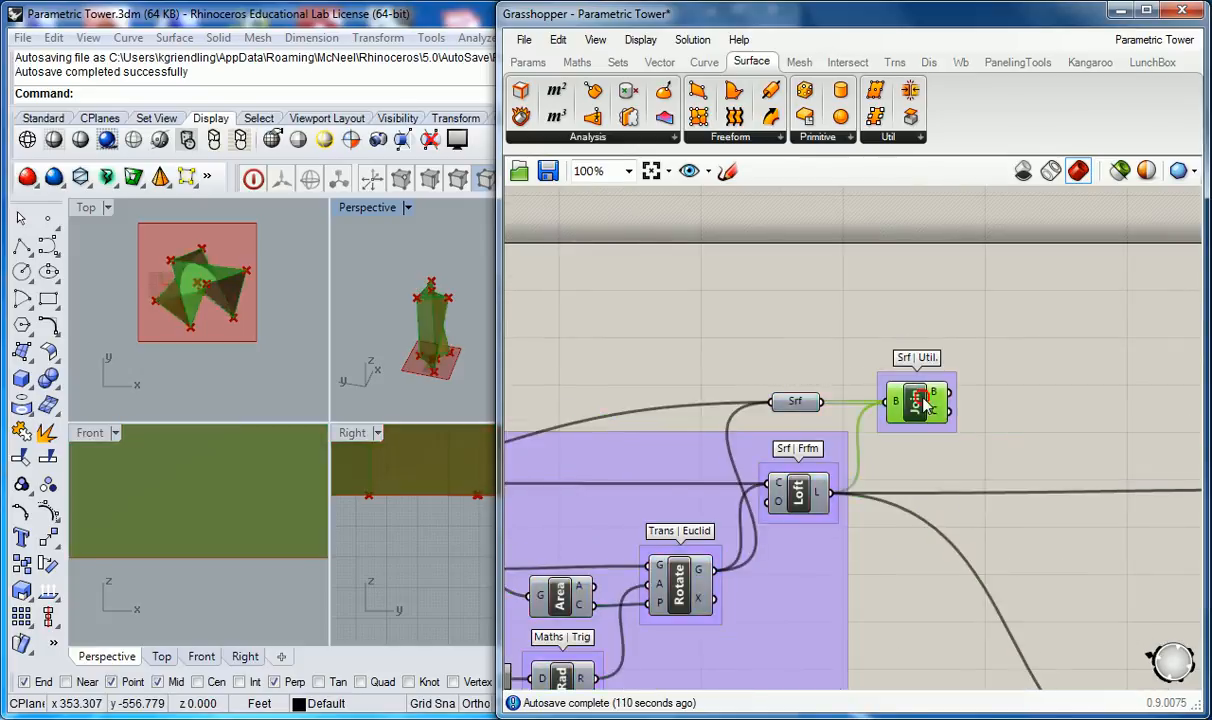
{"action": "left_click", "coordinate": [1004, 376]}
{"action": "right_click_drag", "start_coordinate": [477, 298], "coordinate": [395, 250]}
{"action": "double_click", "coordinate": [367, 207]}
{"action": "scroll", "coordinate": [205, 370], "scroll_direction": "up", "scroll_amount": 5}
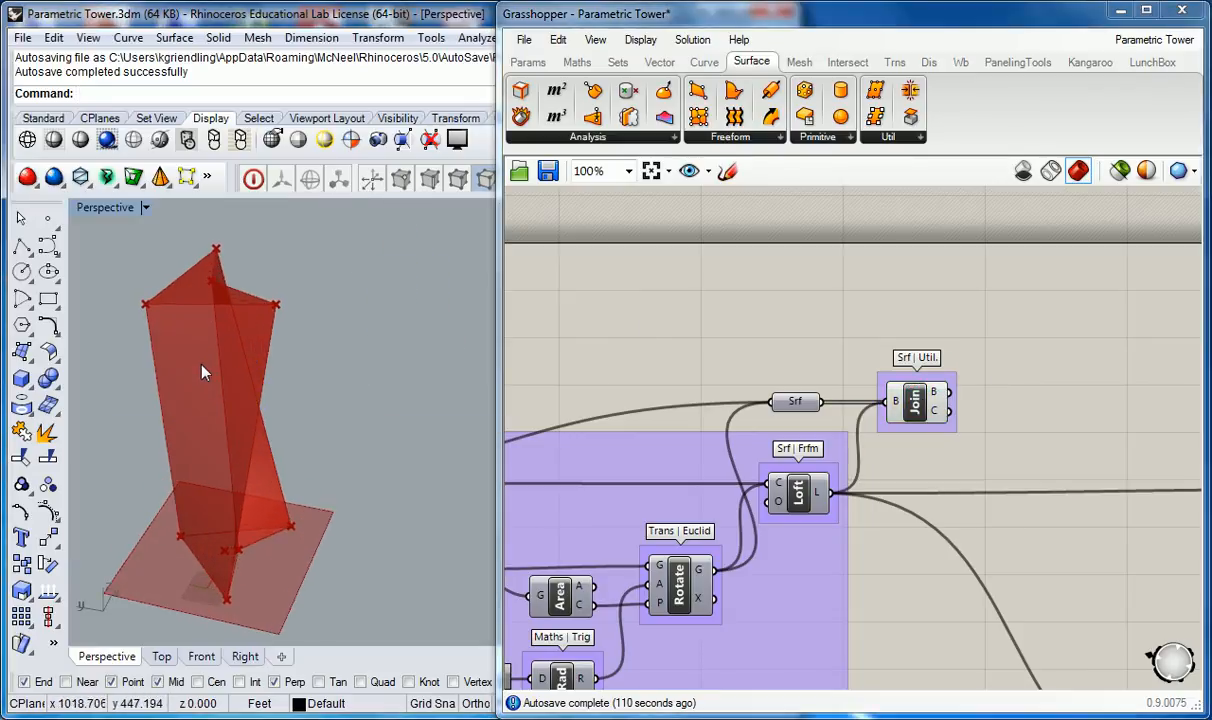
{"action": "double_click", "coordinate": [104, 208]}
Draw a solid box beside the tower in Rhino, setting its base in the Top view and its height in Perspective
{"action": "scroll", "coordinate": [240, 303], "scroll_direction": "down", "scroll_amount": 4}
{"action": "right_click_drag", "start_coordinate": [238, 304], "coordinate": [175, 292]}
{"action": "right_click_drag", "start_coordinate": [1134, 366], "coordinate": [1003, 352]}
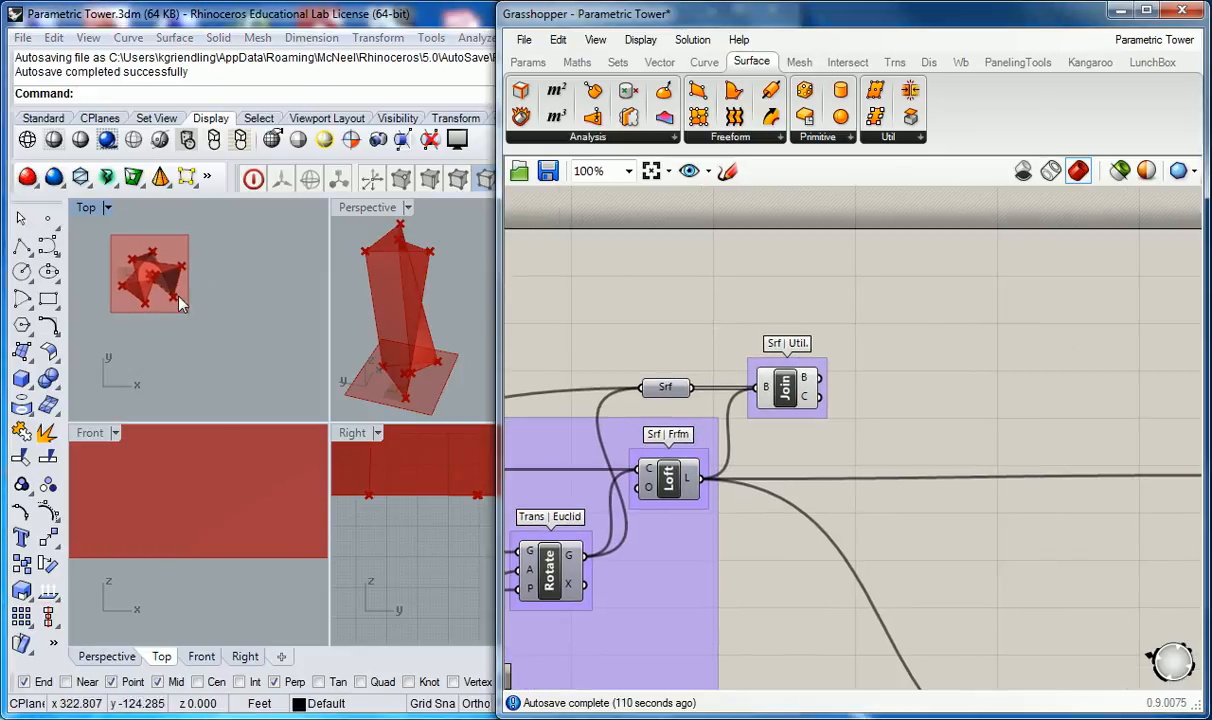
{"action": "left_click", "coordinate": [22, 378]}
{"action": "left_click", "coordinate": [217, 345]}
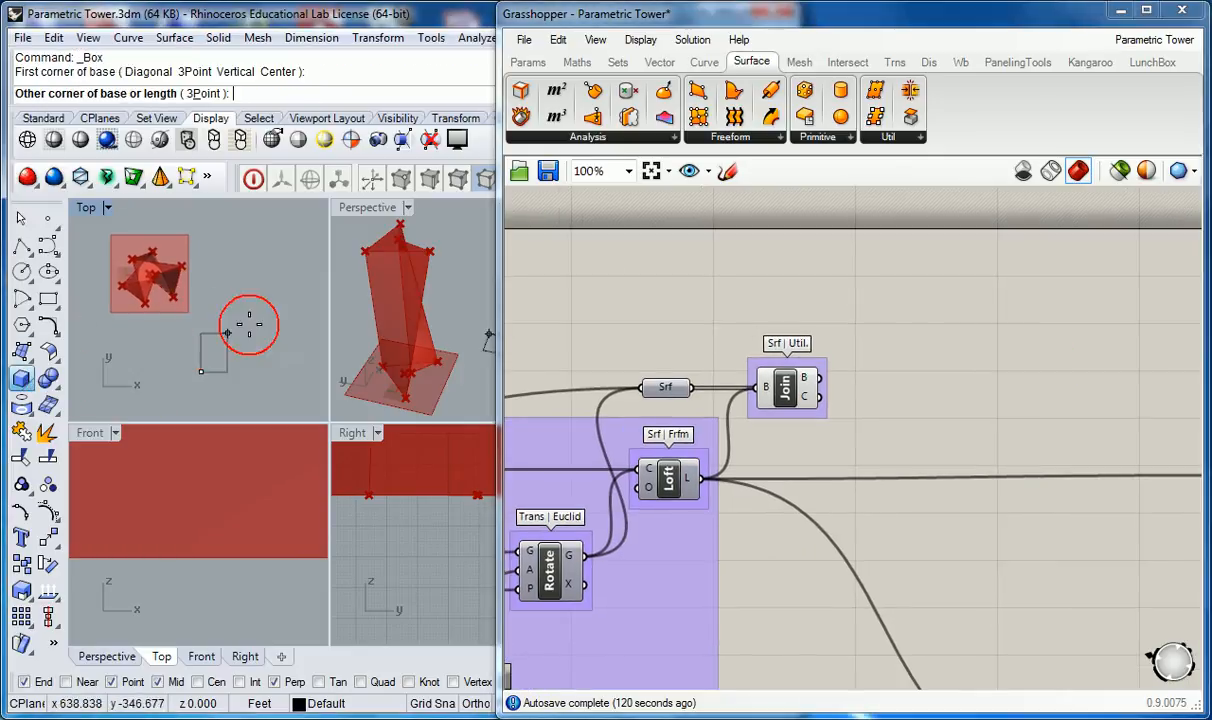
{"action": "left_click", "coordinate": [295, 291]}
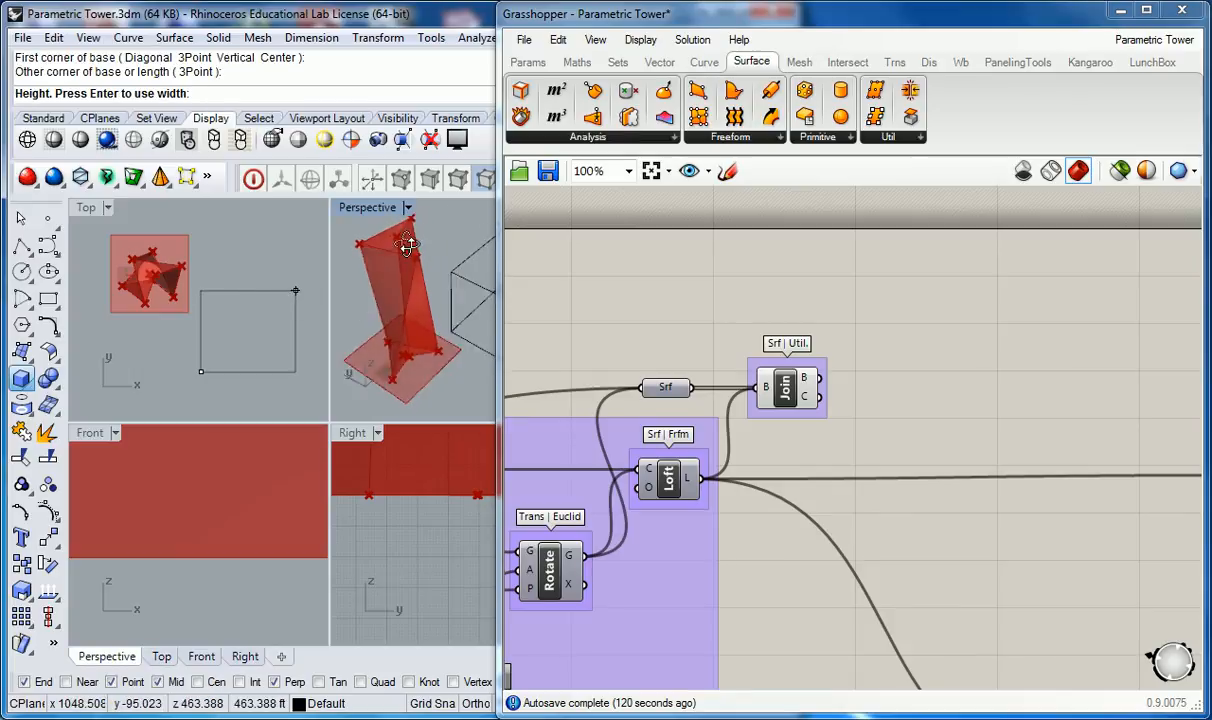
{"action": "left_click", "coordinate": [468, 289]}
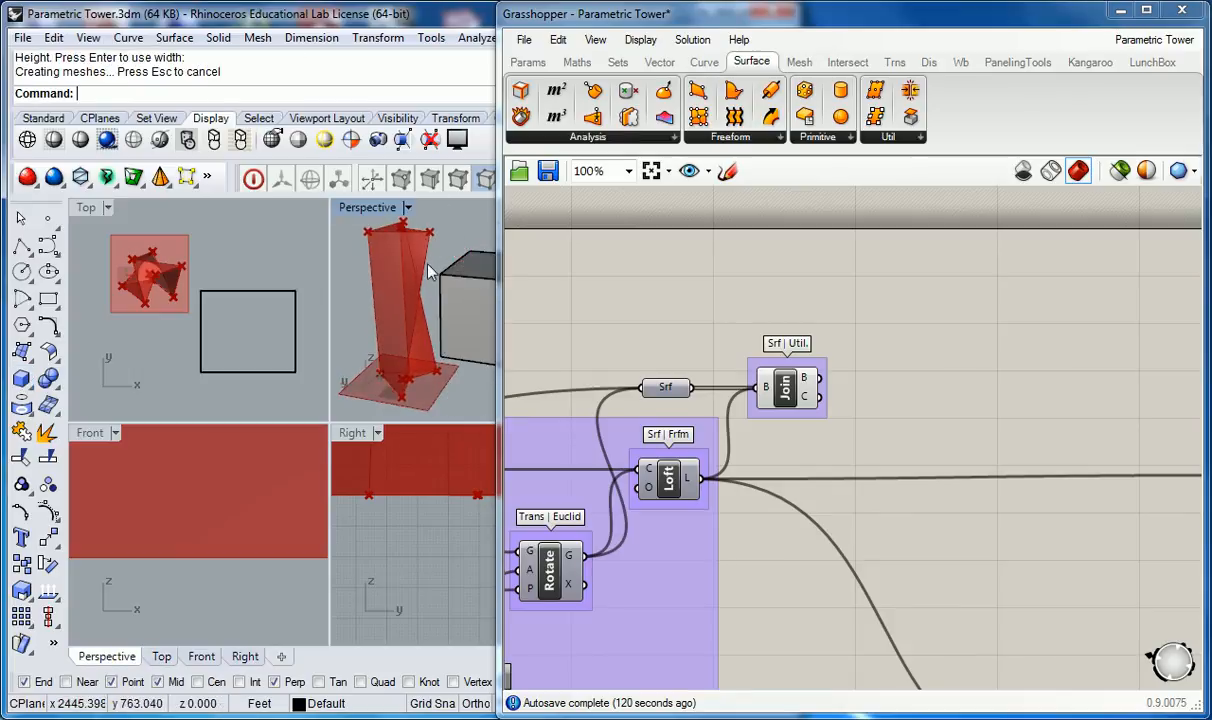
Use the gumball to raise the box, tilt it, and move it over the tower's upper end
{"action": "left_click_drag", "start_coordinate": [250, 268], "coordinate": [251, 248]}
{"action": "scroll", "coordinate": [411, 346], "scroll_direction": "down", "scroll_amount": 4}
{"action": "right_click_drag", "start_coordinate": [457, 325], "coordinate": [455, 311]}
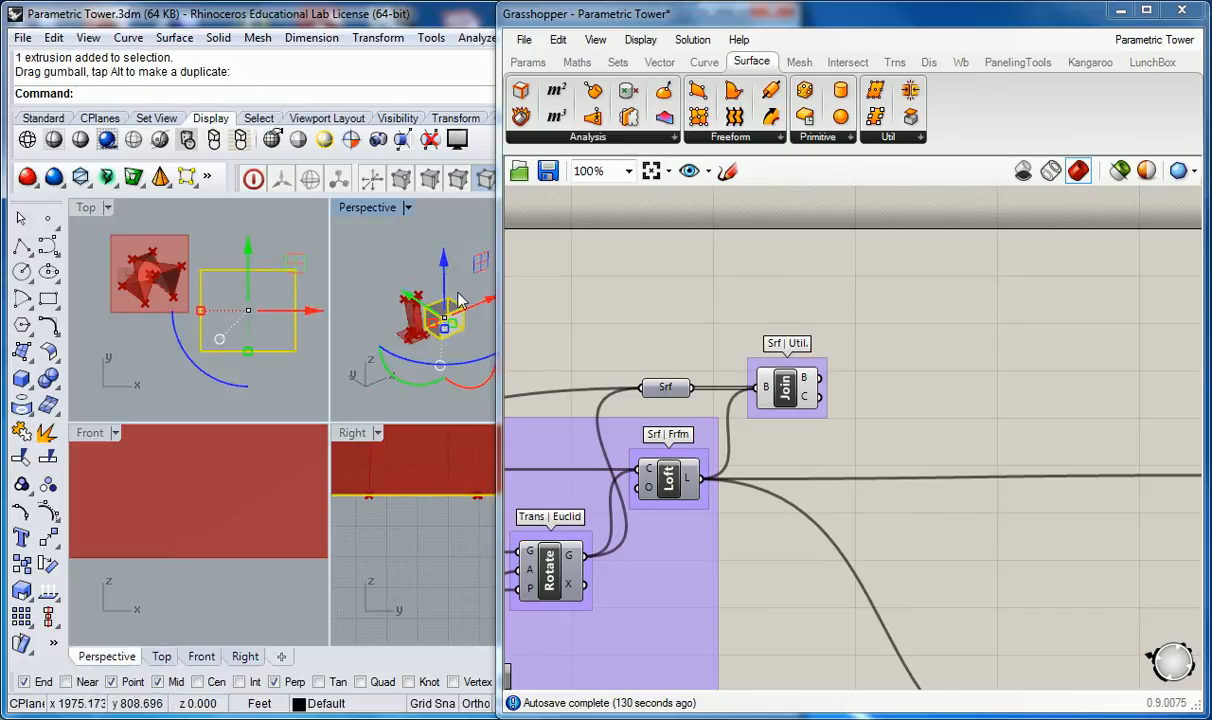
{"action": "scroll", "coordinate": [455, 308], "scroll_direction": "up", "scroll_amount": 5}
{"action": "left_click_drag", "start_coordinate": [456, 290], "coordinate": [456, 242]}
{"action": "right_click_drag", "start_coordinate": [449, 333], "coordinate": [392, 312]}
{"action": "left_click_drag", "start_coordinate": [444, 303], "coordinate": [398, 310]}
{"action": "right_click_drag", "start_coordinate": [375, 354], "coordinate": [433, 316]}
{"action": "left_click_drag", "start_coordinate": [435, 334], "coordinate": [352, 318]}
{"action": "right_click_drag", "start_coordinate": [340, 320], "coordinate": [445, 334]}
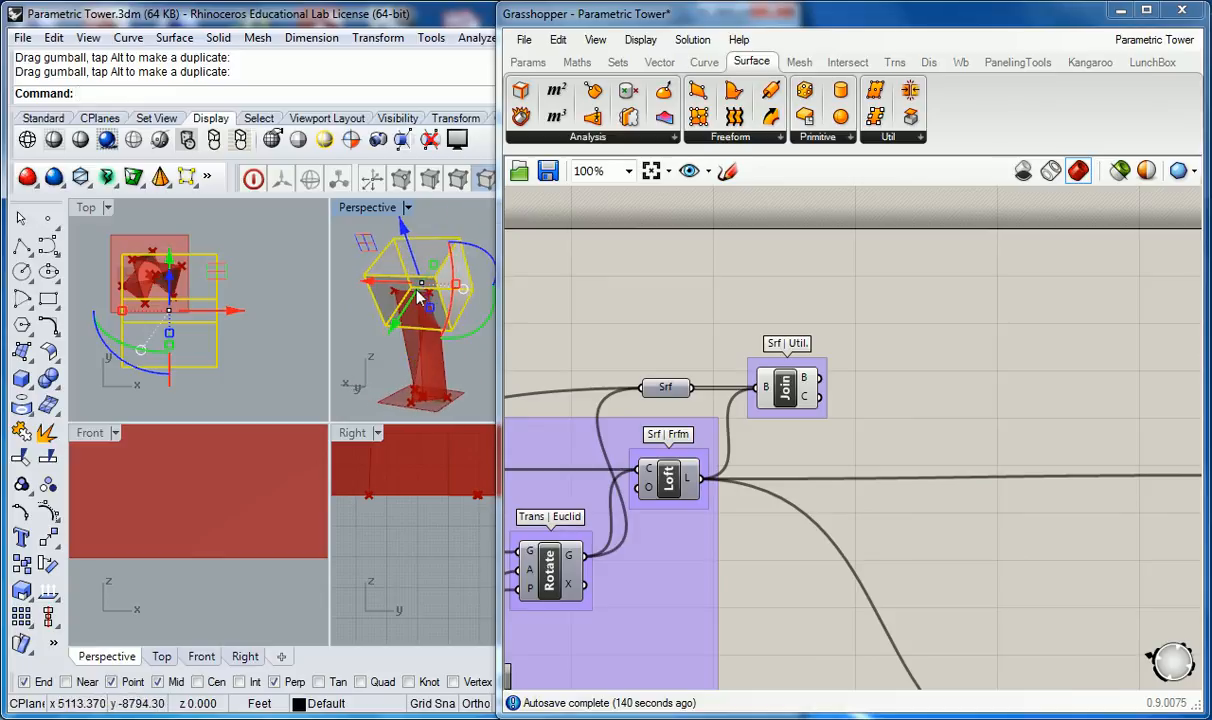
Shift and lower the tilted box with the gumball so it overlaps the top of the tower
{"action": "scroll", "coordinate": [420, 292], "scroll_direction": "up", "scroll_amount": 3}
{"action": "left_click_drag", "start_coordinate": [405, 318], "coordinate": [420, 306]}
{"action": "left_click_drag", "start_coordinate": [402, 230], "coordinate": [416, 257]}
{"action": "right_click_drag", "start_coordinate": [458, 374], "coordinate": [385, 224]}
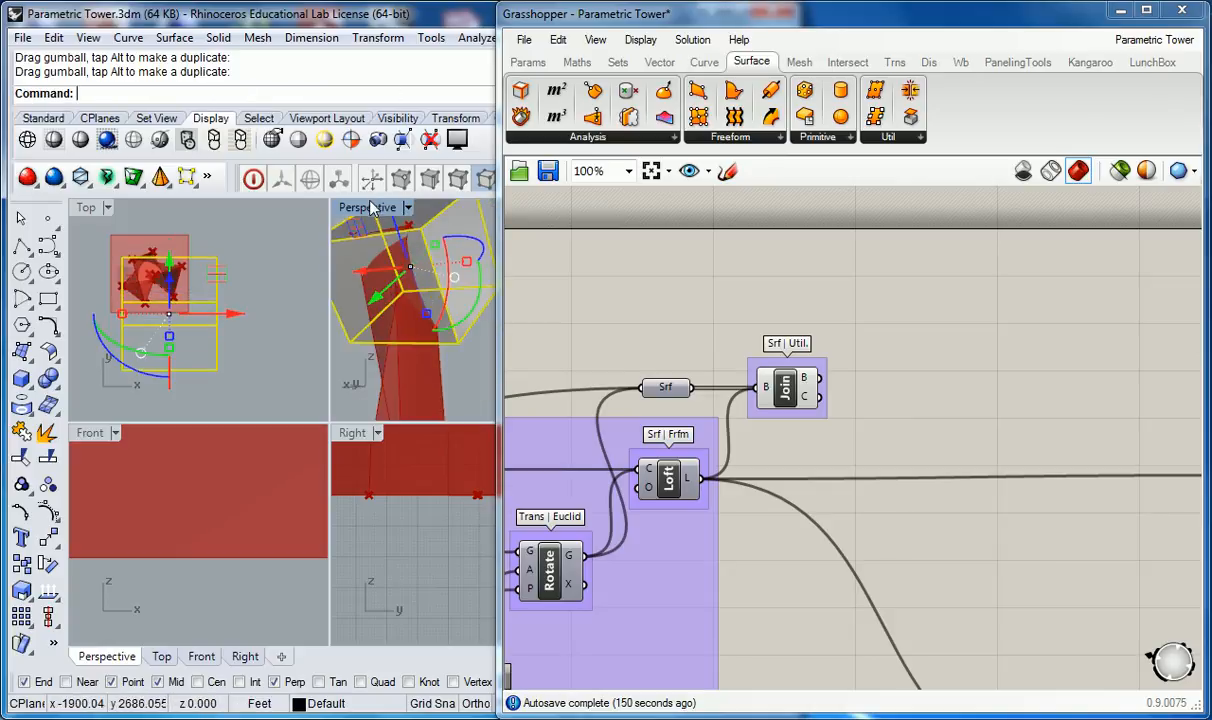
Fine-tune the box's position in an enlarged Perspective view, deselect it, and inspect how it cuts into the tower's top
{"action": "double_click", "coordinate": [370, 207]}
{"action": "right_click_drag", "start_coordinate": [327, 270], "coordinate": [317, 408]}
{"action": "scroll", "coordinate": [340, 502], "scroll_direction": "up", "scroll_amount": 5}
{"action": "right_click_drag", "start_coordinate": [298, 338], "coordinate": [417, 410], "text": "shift"}
{"action": "right_click_drag", "start_coordinate": [258, 391], "coordinate": [269, 318], "text": "shift"}
{"action": "scroll", "coordinate": [270, 318], "scroll_direction": "down", "scroll_amount": 5}
{"action": "right_click_drag", "start_coordinate": [276, 318], "coordinate": [216, 471]}
{"action": "left_click_drag", "start_coordinate": [222, 345], "coordinate": [235, 349]}
{"action": "left_click", "coordinate": [388, 490]}
{"action": "mouse_move", "coordinate": [398, 479]}
{"action": "right_mouse_down"}
{"action": "mouse_move", "coordinate": [306, 441]}
{"action": "mouse_move", "coordinate": [300, 453]}
{"action": "right_mouse_up"}
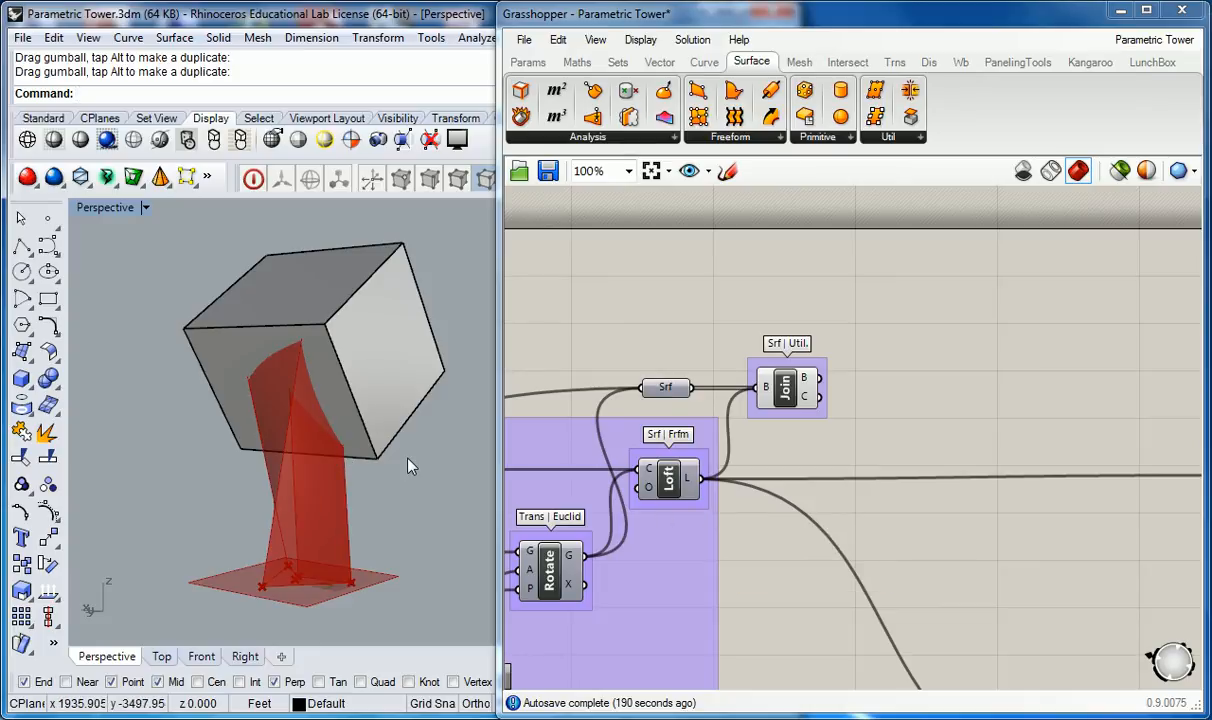
{"action": "right_click_drag", "start_coordinate": [408, 466], "coordinate": [395, 525]}
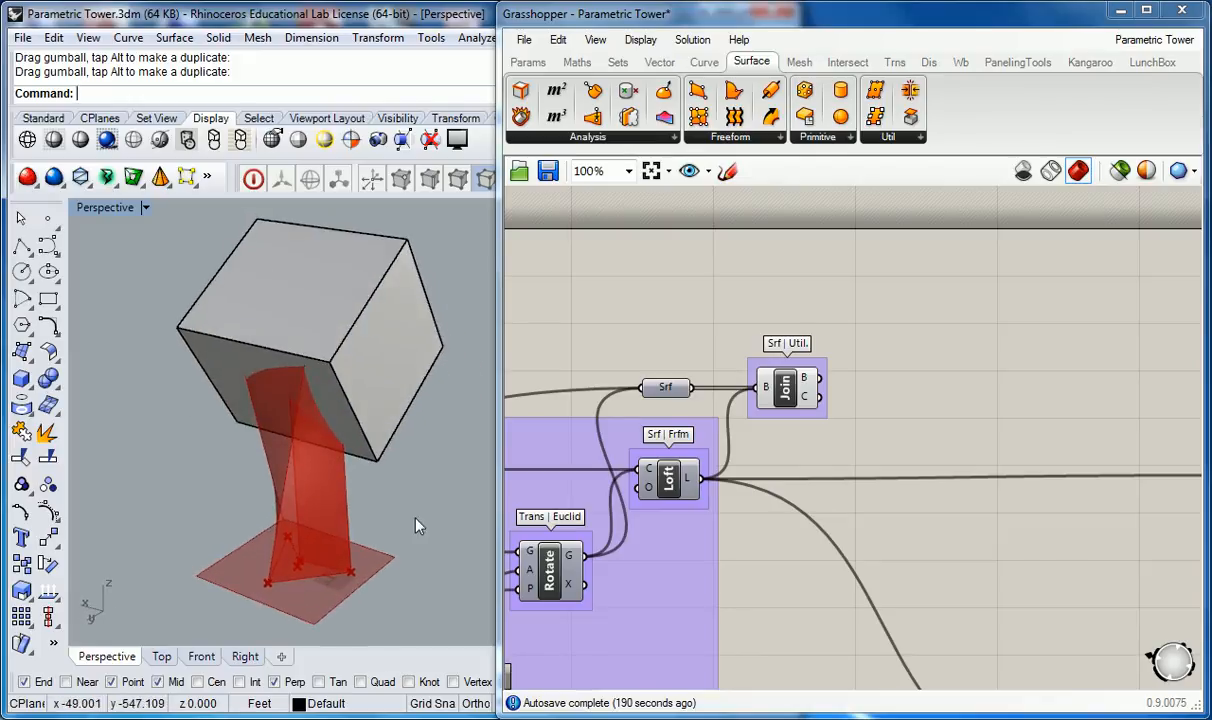